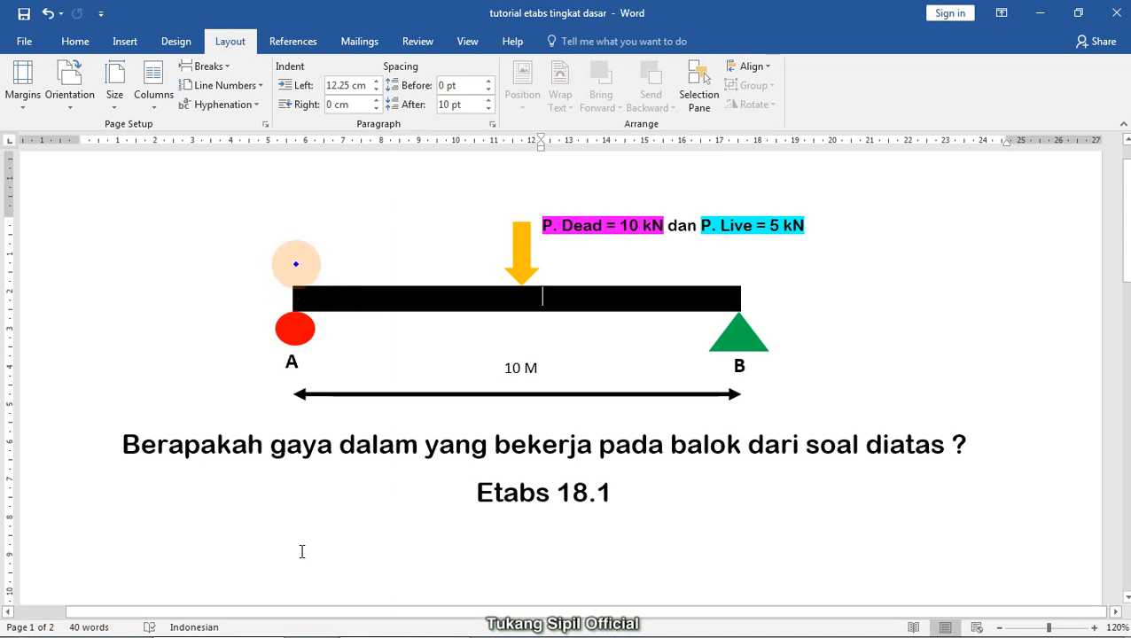
Examine the simple beam problem: the span between supports A and B, the dead and live point loads, and the internal forces asked for
mouse_move(296, 261)
left_mouse_down()
mouse_move(739, 255)
mouse_move(724, 280)
mouse_move(754, 257)
mouse_move(683, 277)
left_mouse_up()
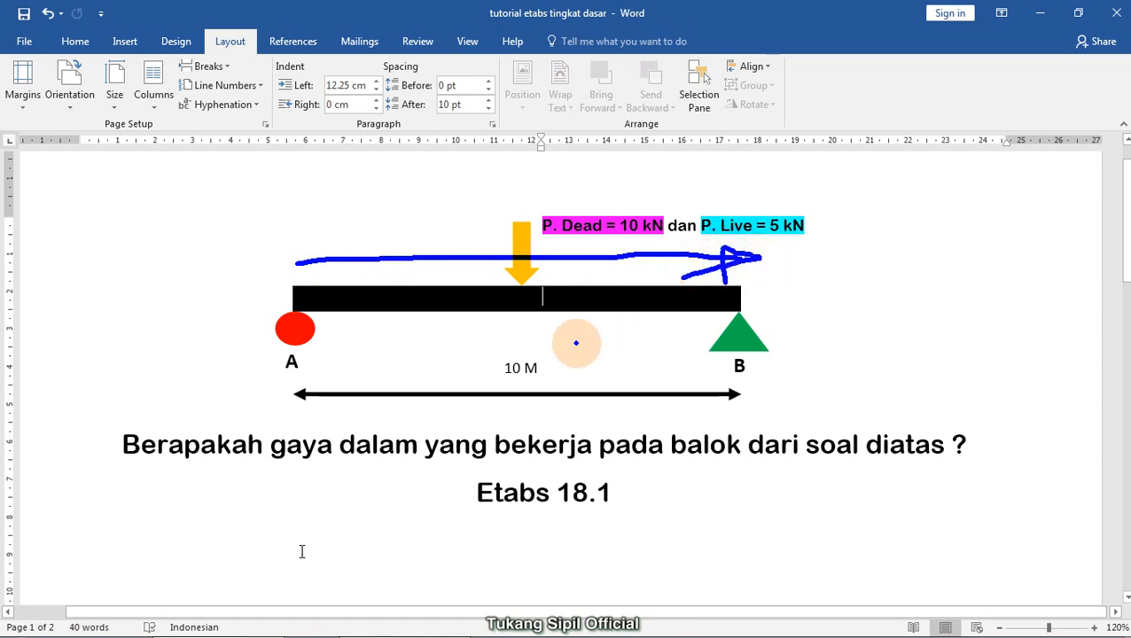
mouse_move(532, 344)
left_mouse_down()
mouse_move(524, 388)
mouse_move(492, 333)
left_mouse_up()
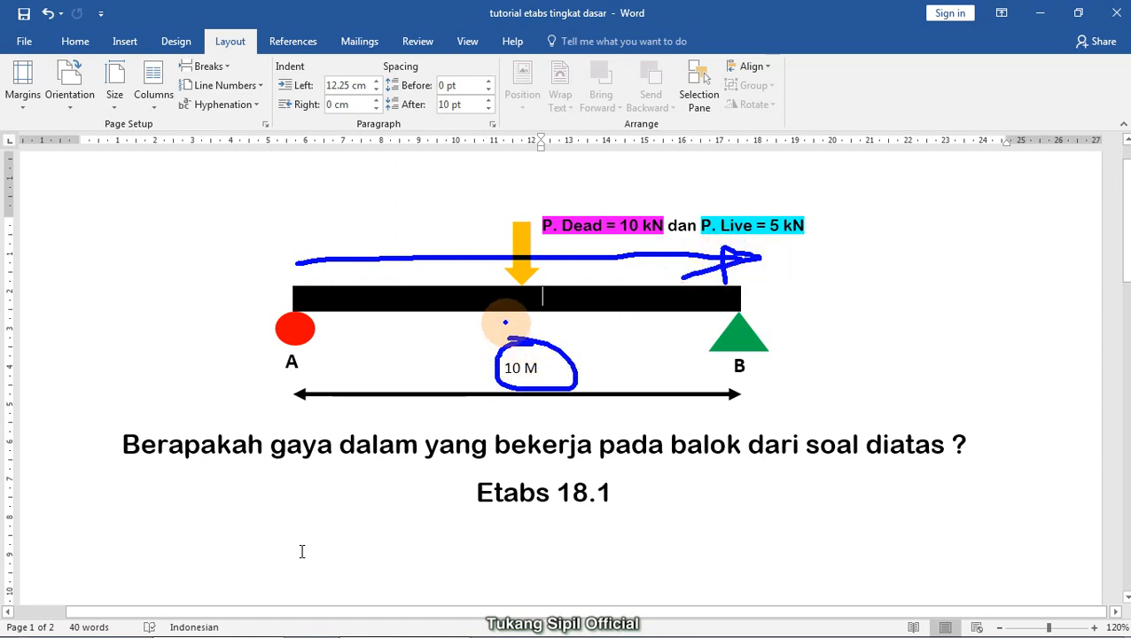
key("Escape")
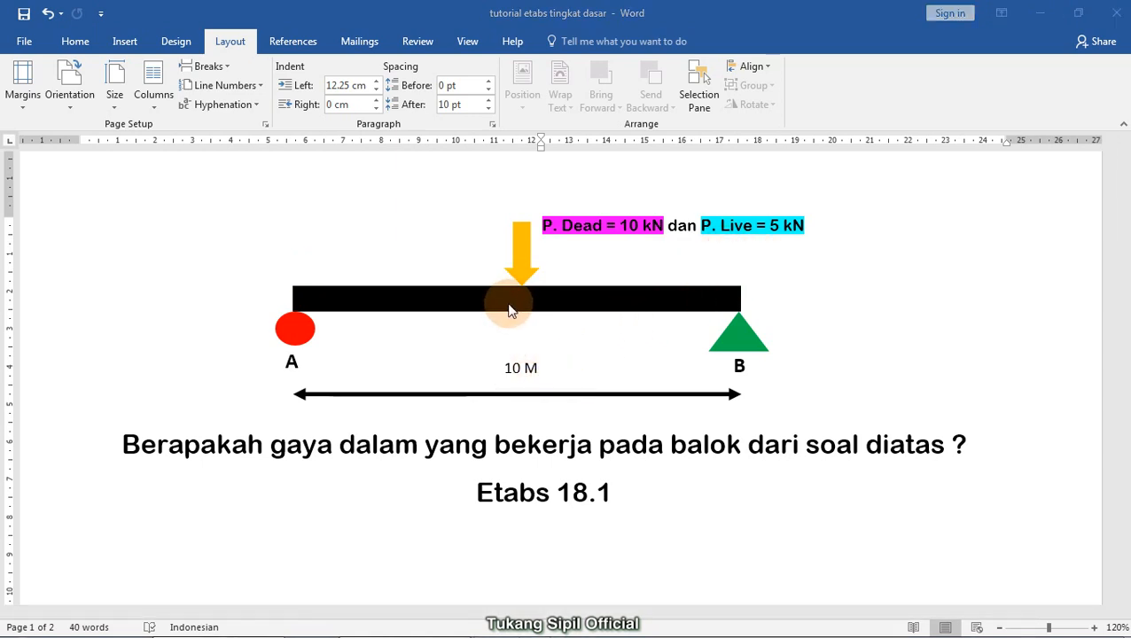
key("ctrl+2")
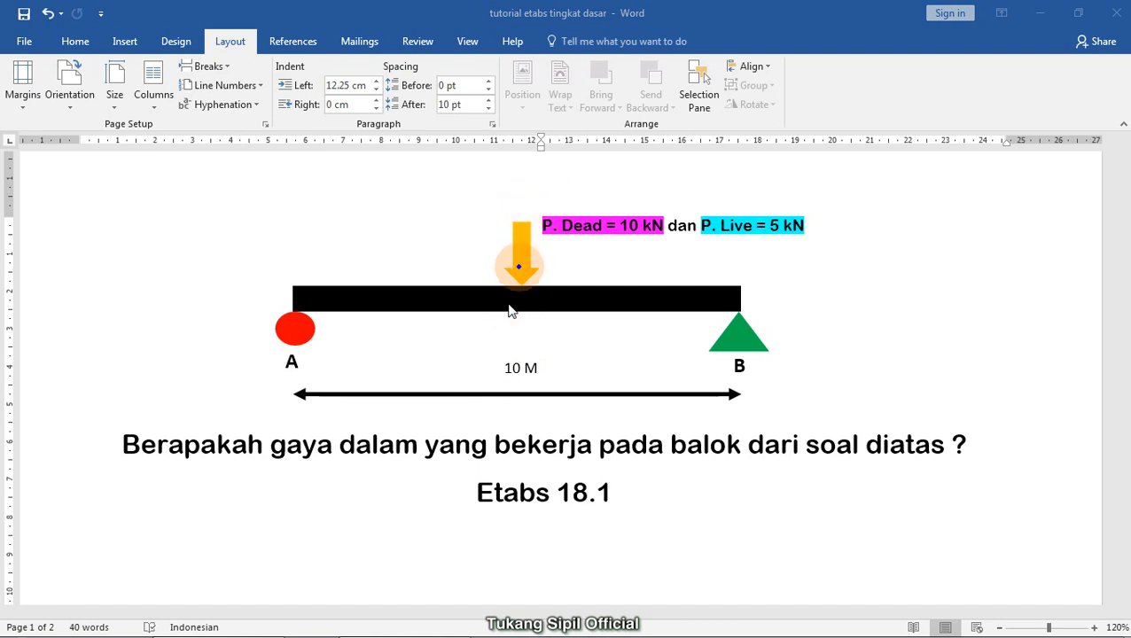
mouse_move(542, 200)
left_mouse_down()
mouse_move(535, 223)
mouse_move(605, 253)
mouse_move(663, 229)
mouse_move(538, 202)
left_mouse_up()
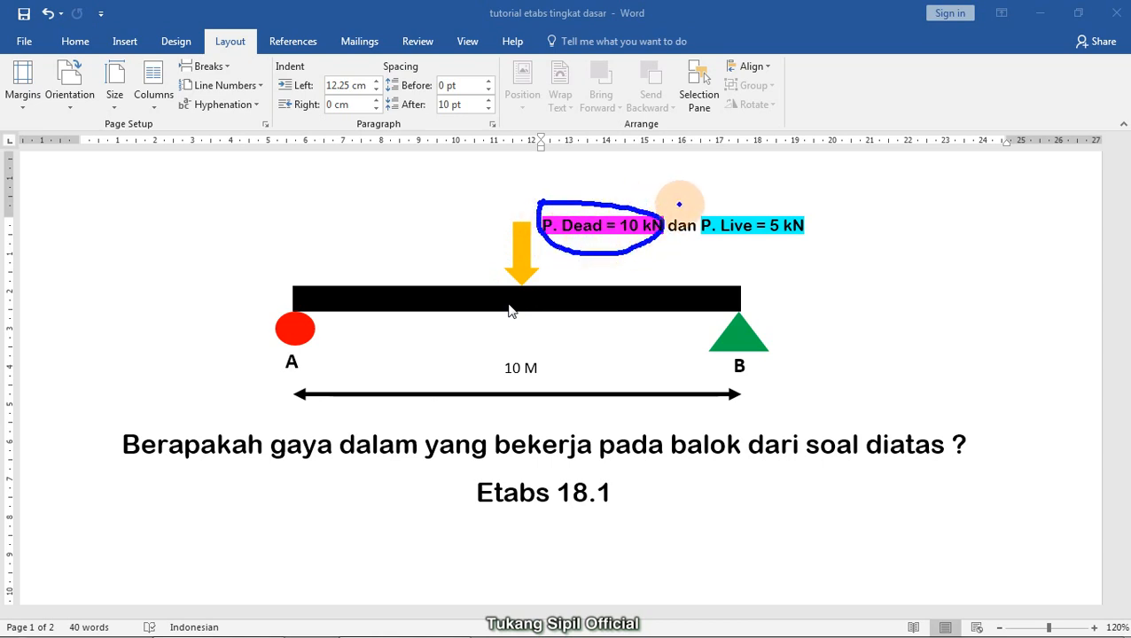
mouse_move(816, 206)
left_mouse_down()
mouse_move(718, 199)
mouse_move(727, 239)
mouse_move(822, 213)
mouse_move(808, 199)
left_mouse_up()
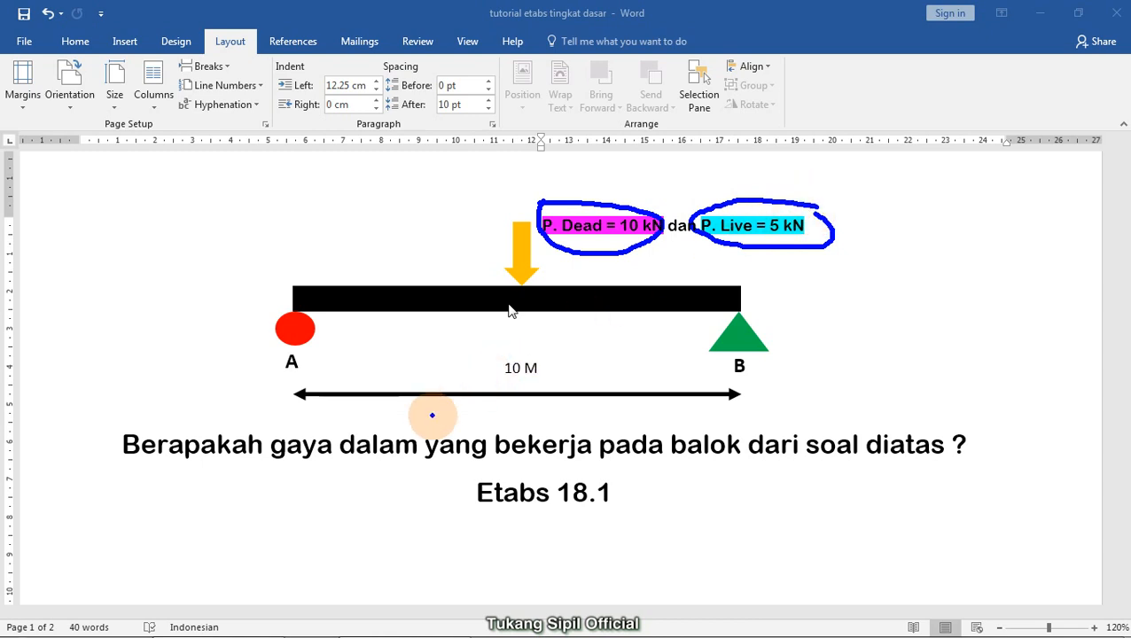
left_click_drag(270, 476, 430, 470)
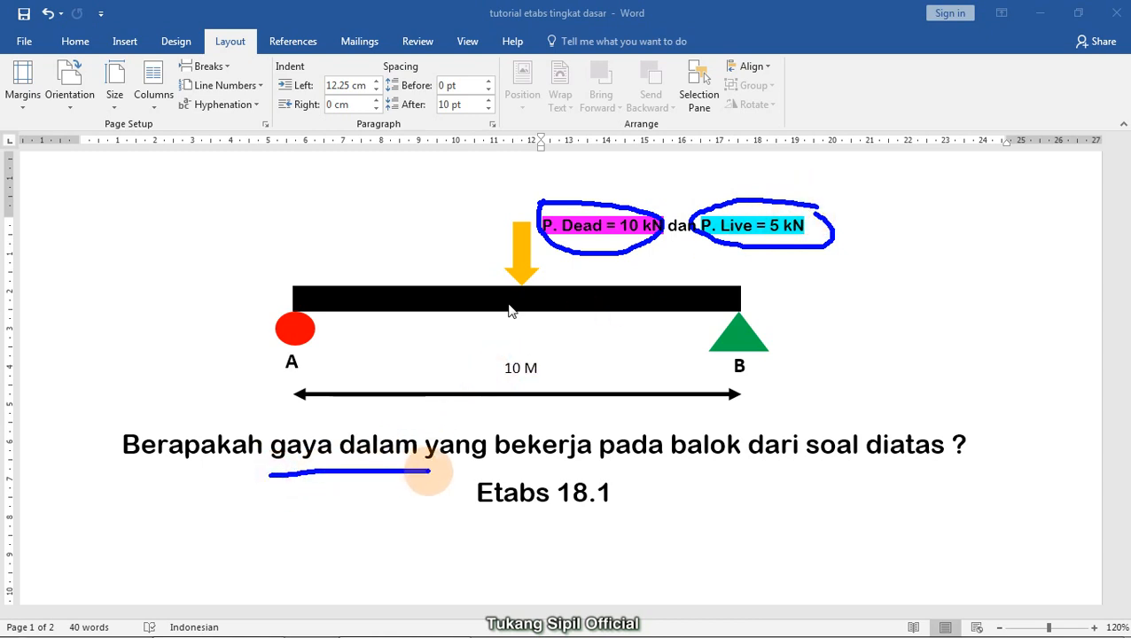
left_click_drag(951, 486, 926, 434)
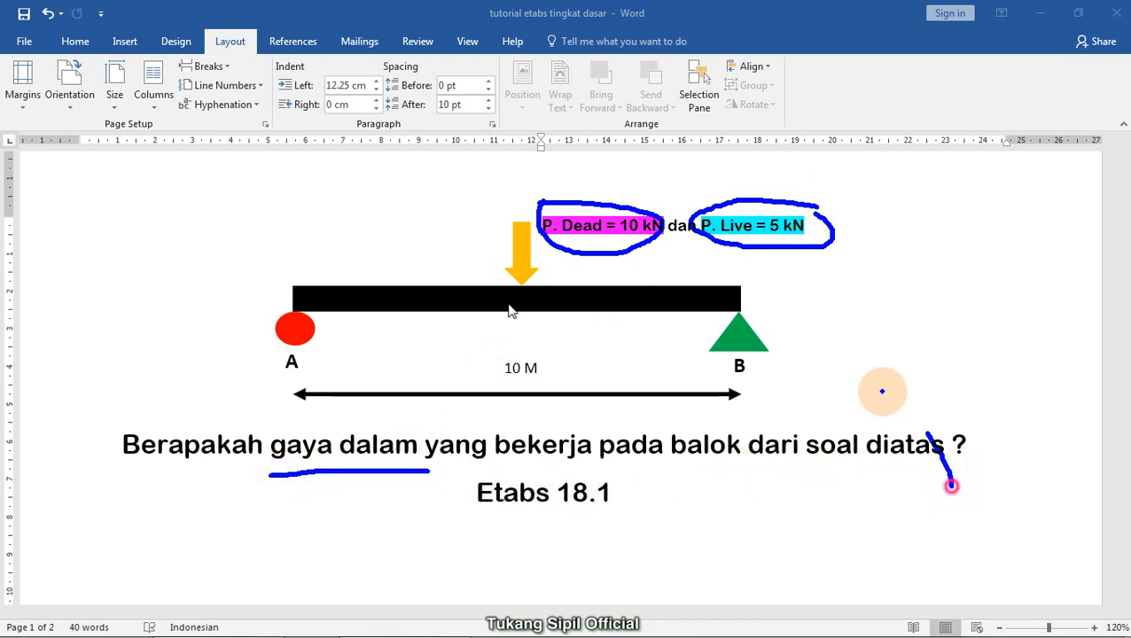
mouse_move(882, 391)
left_mouse_down()
mouse_move(803, 321)
mouse_move(820, 355)
left_mouse_up()
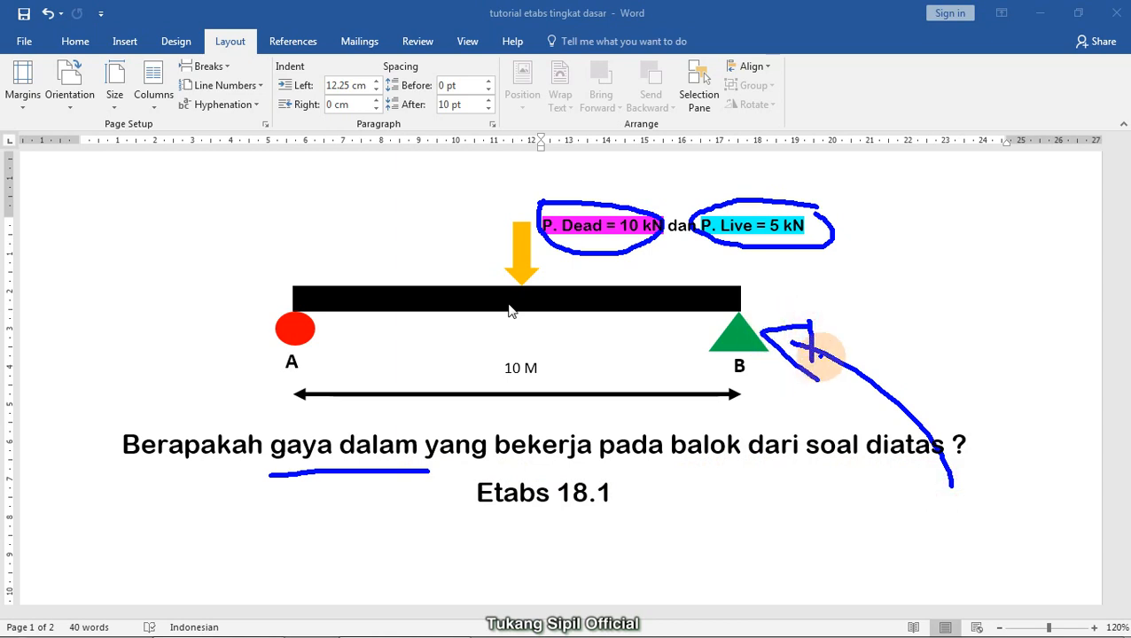
key("Escape")
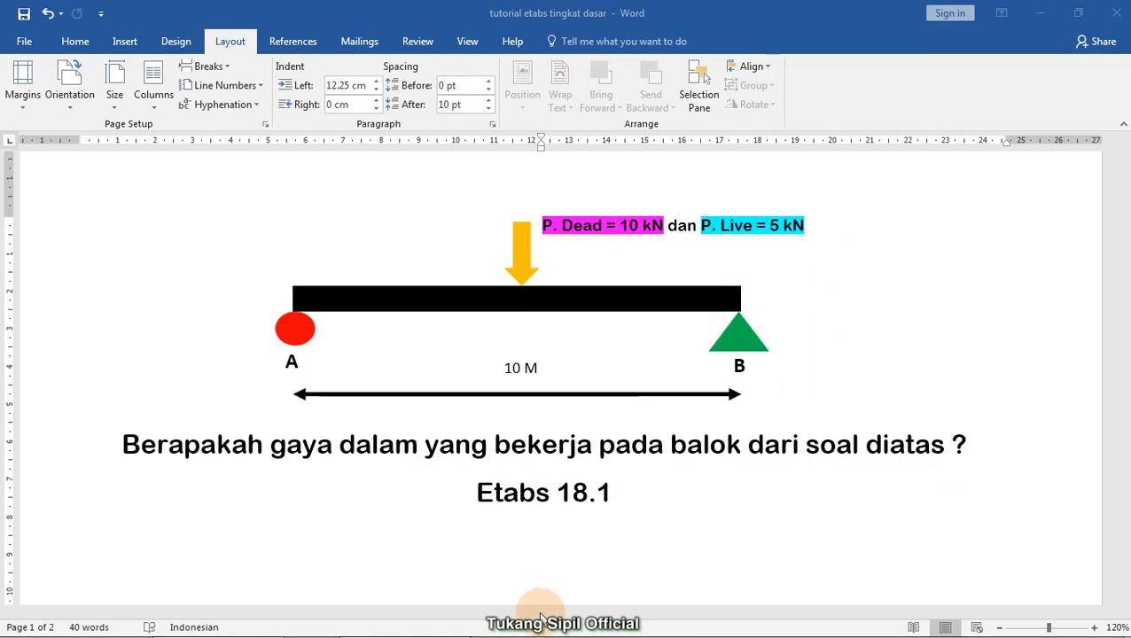
Switch to the XMind outline, go through topics 4.2 Open Etabs and 4.3 Mengatur Standar Dan Satuan, and return to the Word document
left_click(404, 621)
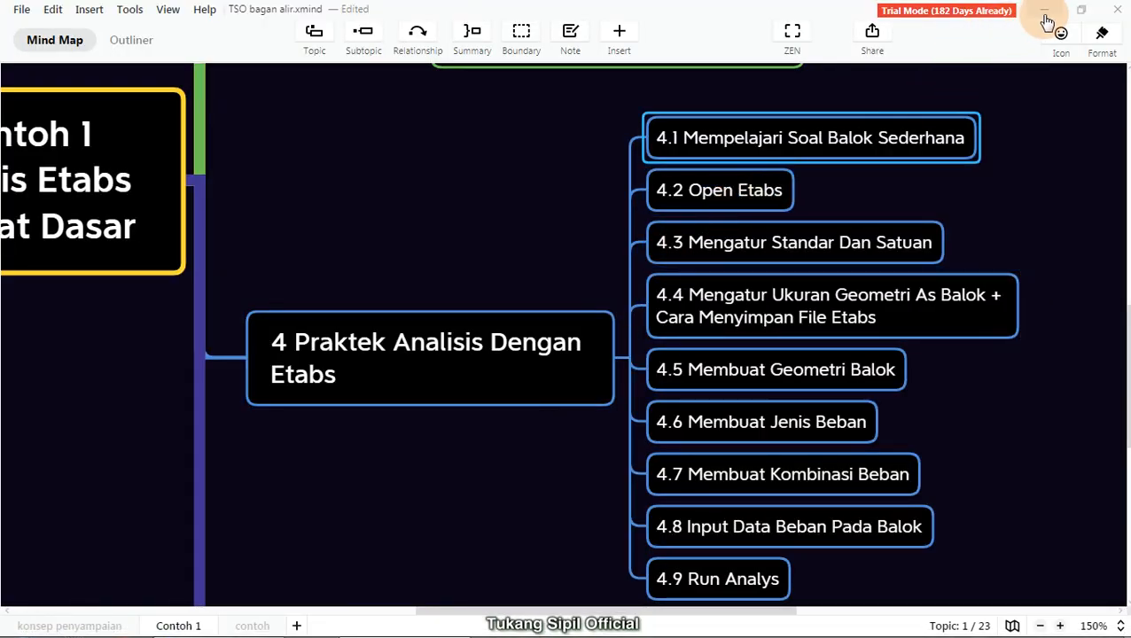
left_click(778, 191)
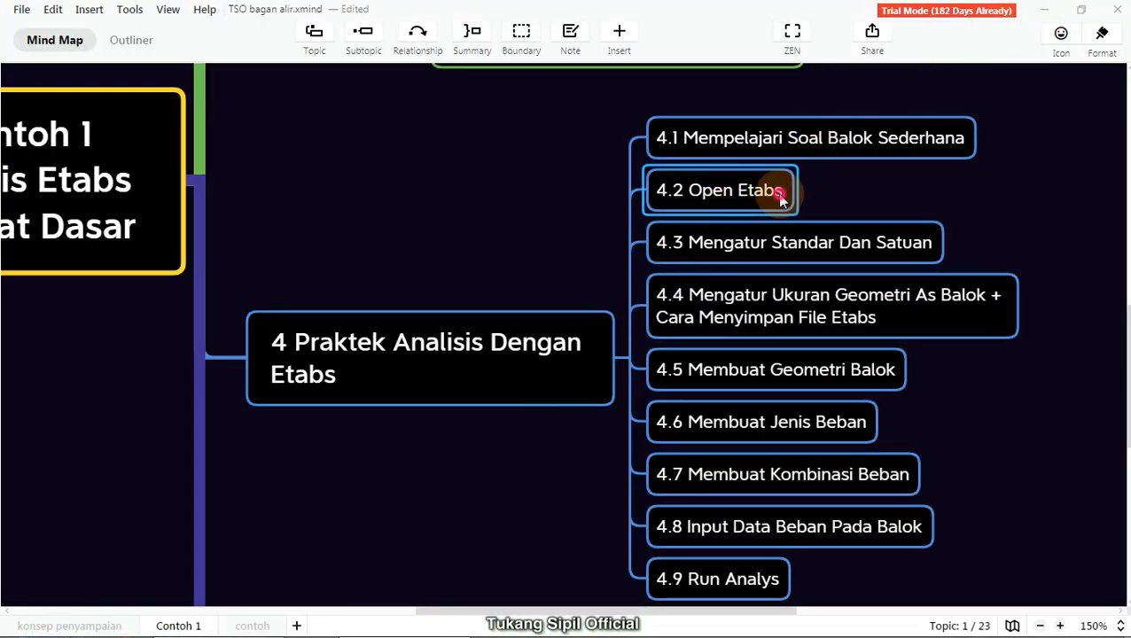
left_click(795, 243)
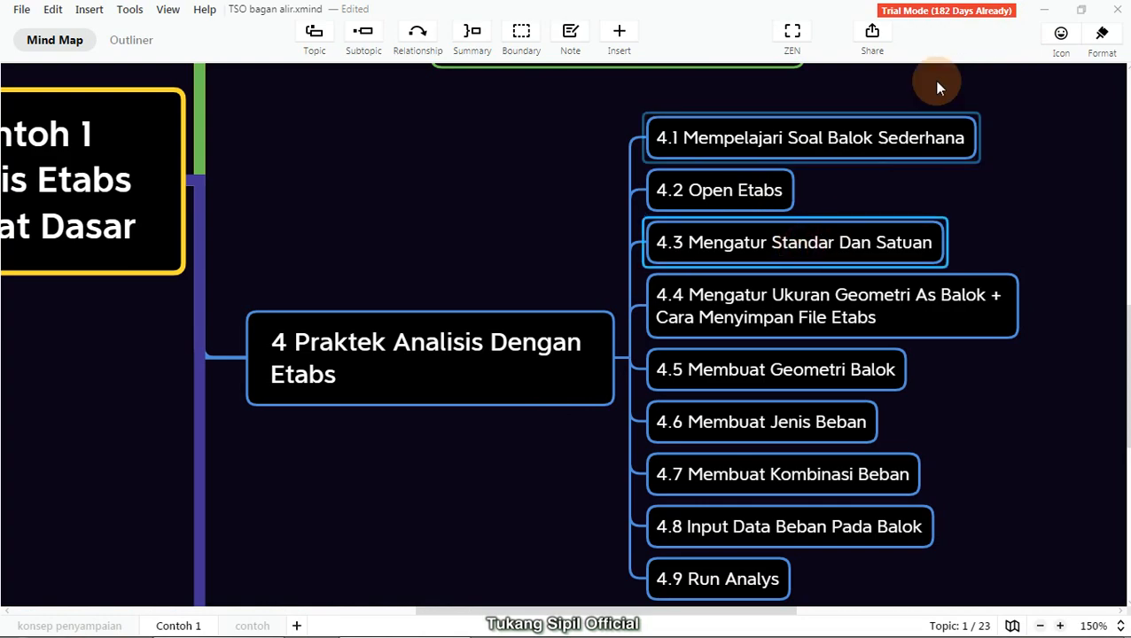
left_click(1043, 11)
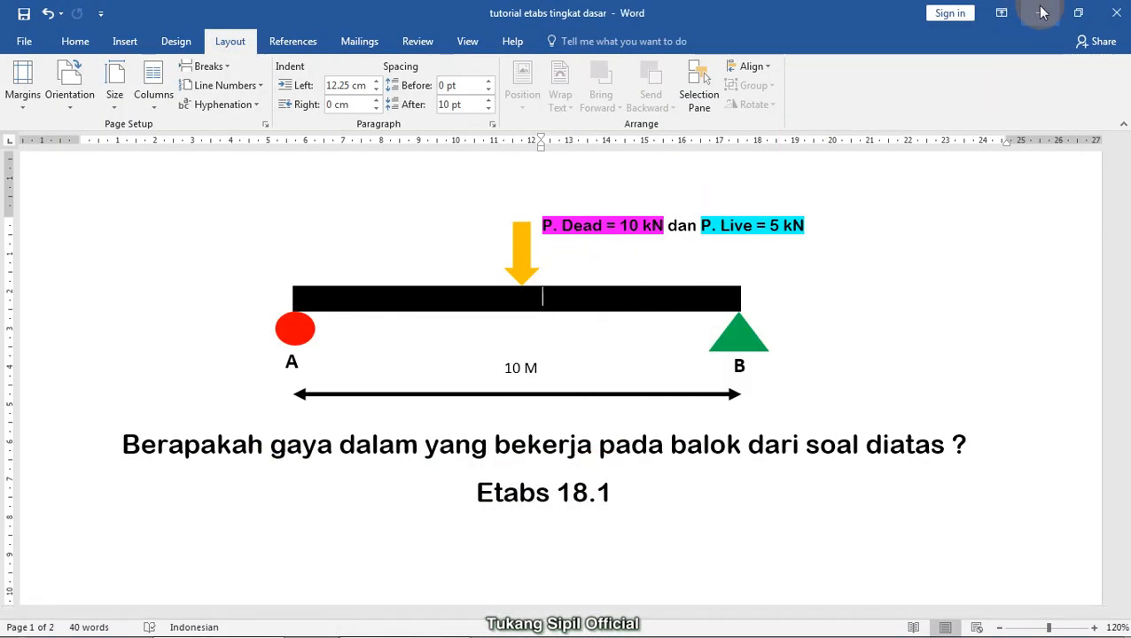
Highlight the text "Etabs 18.1" in the problem document and launch ETABS 18 from the desktop
left_click_drag(457, 493, 610, 493)
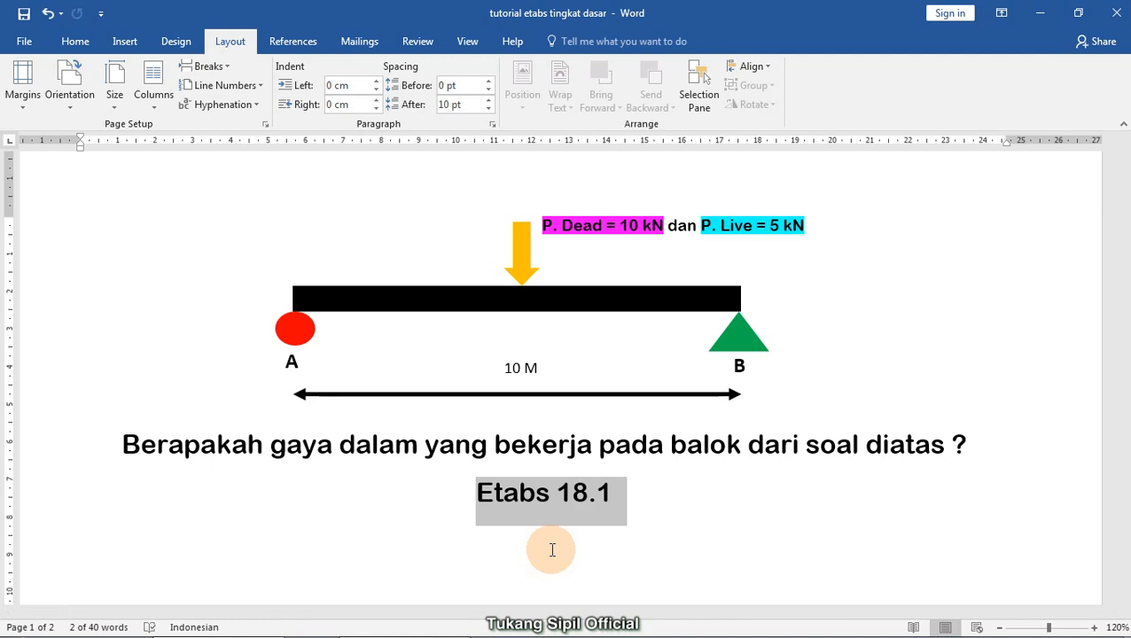
mouse_move(521, 634)
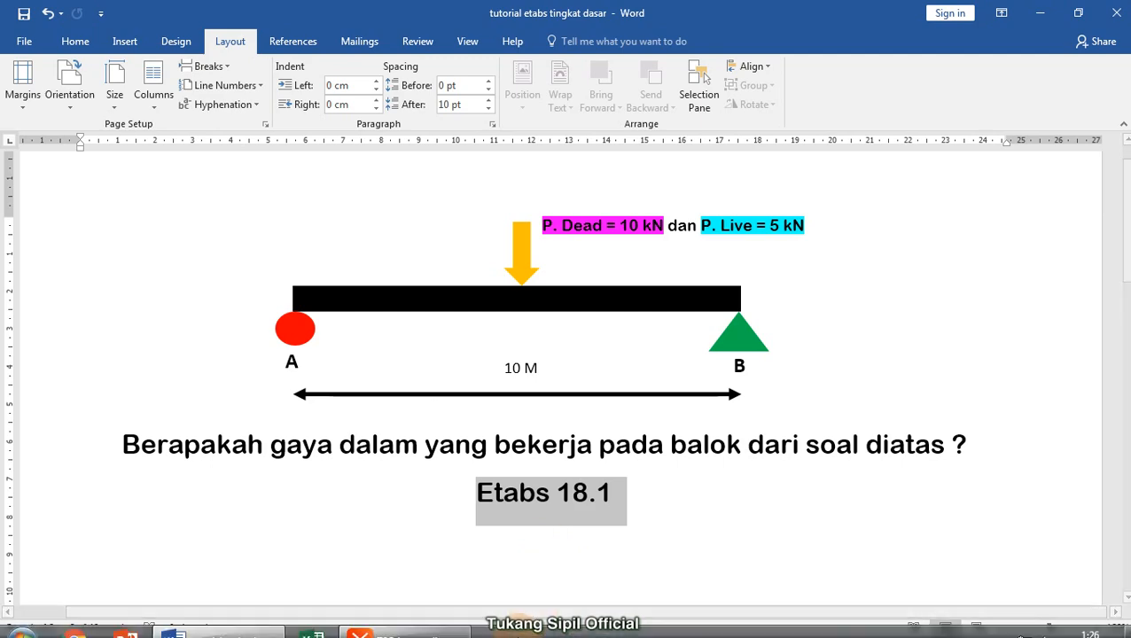
left_click(1039, 14)
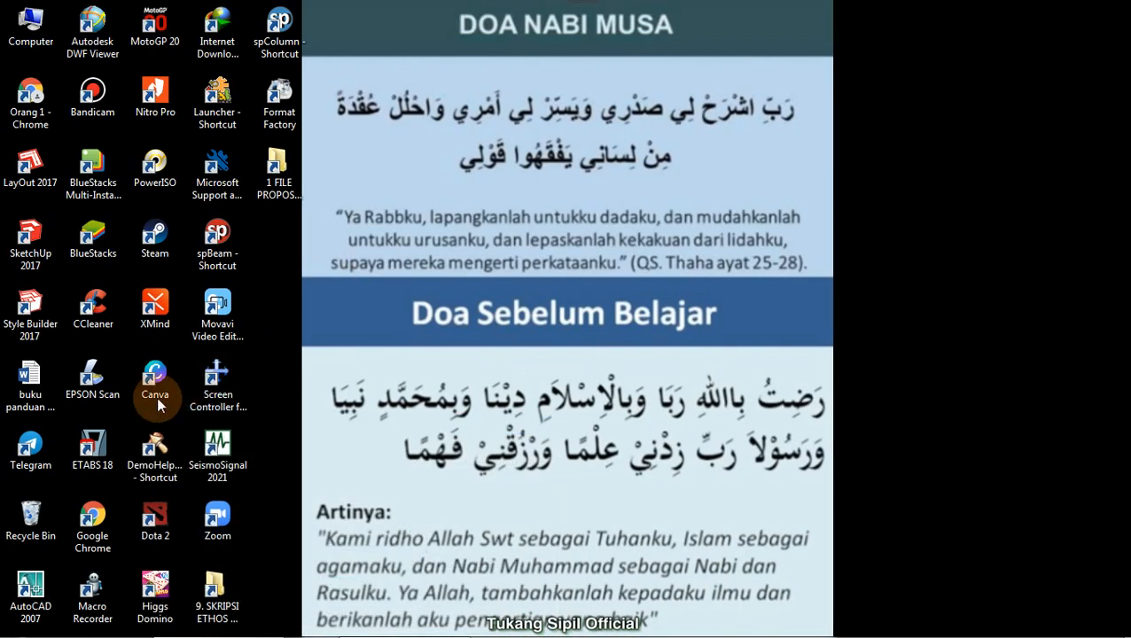
left_click(113, 448)
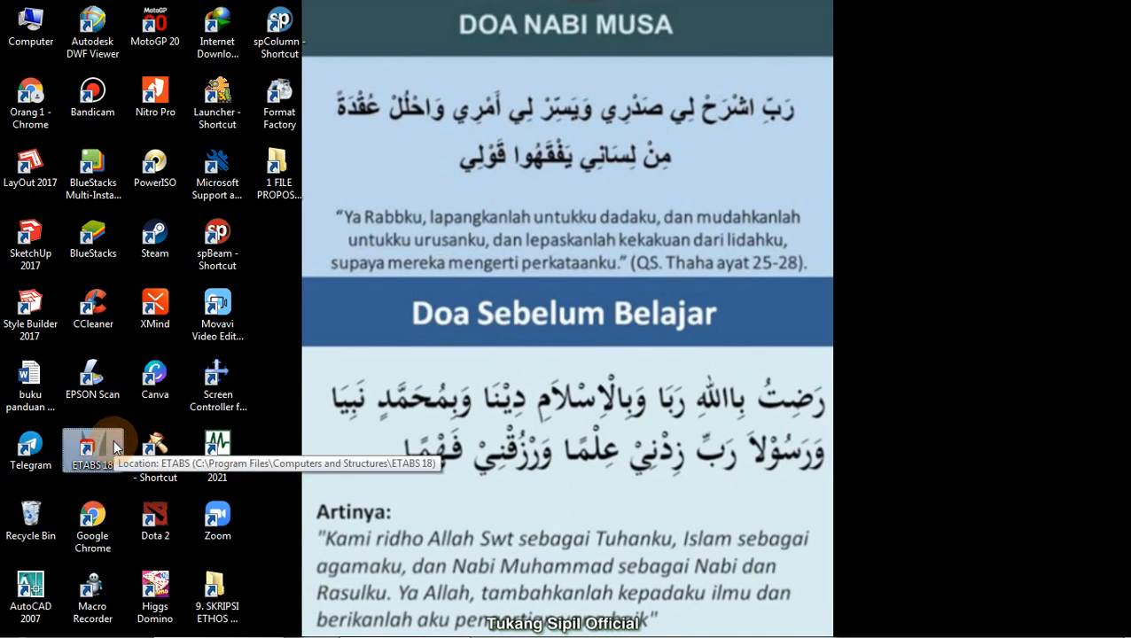
double_click(114, 449)
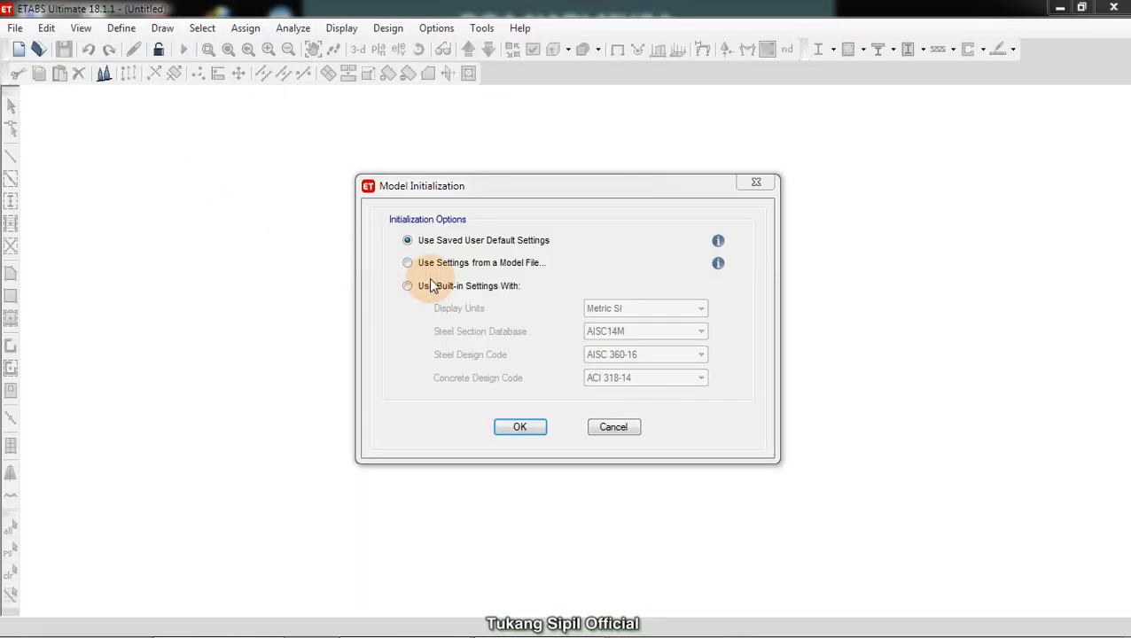
Initialize the model with built-in settings using Metric SI units, the AISC14M section database, AISC 360-16 steel code and ACI 318-14 concrete code
left_click(407, 286)
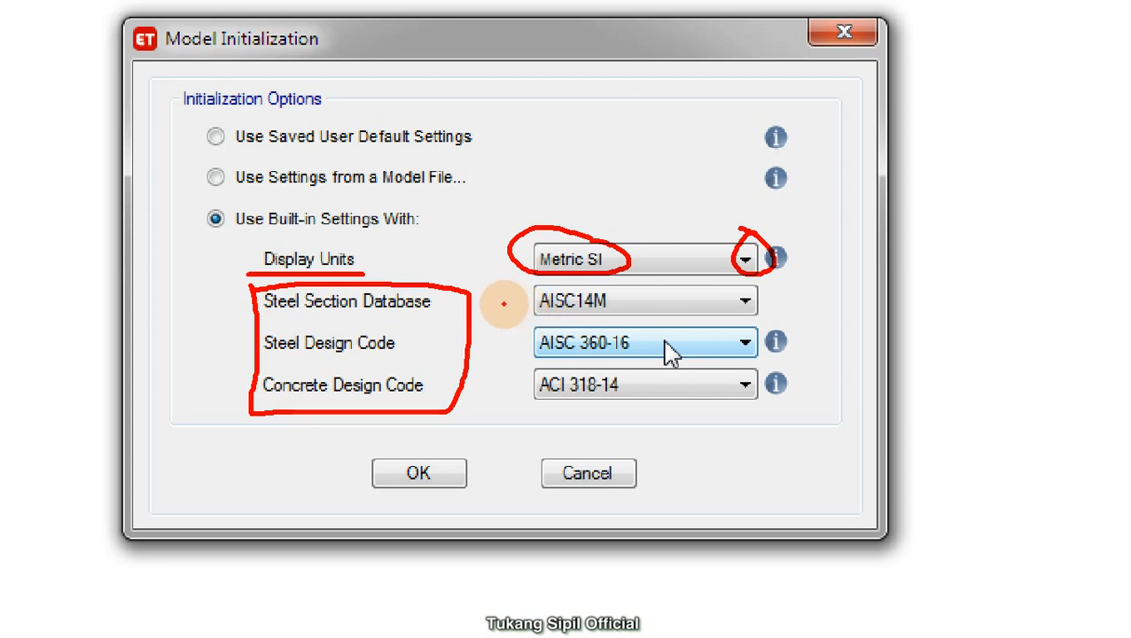
mouse_move(487, 314)
left_mouse_down()
mouse_move(523, 305)
mouse_move(522, 356)
mouse_move(509, 360)
mouse_move(524, 391)
left_mouse_up()
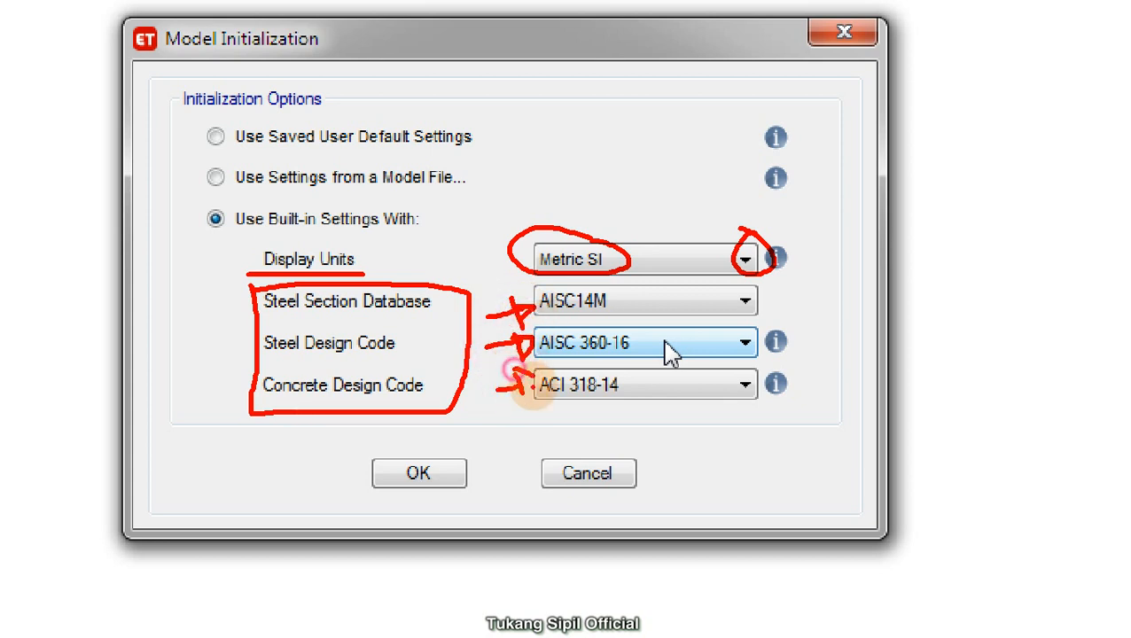
mouse_move(436, 445)
left_mouse_down()
mouse_move(481, 528)
mouse_move(432, 451)
left_mouse_up()
key("Escape")
left_click(514, 432)
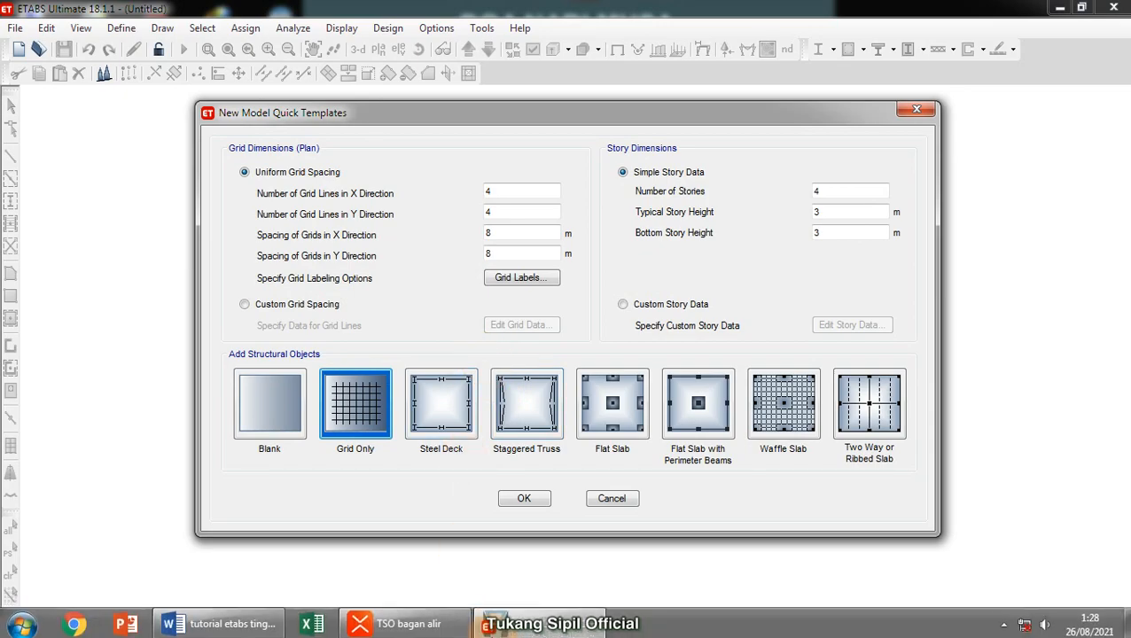
Consult topic 4.4 on the beam's grid geometry and file saving in the XMind outline, and return to the ETABS new model setup
left_click(404, 624)
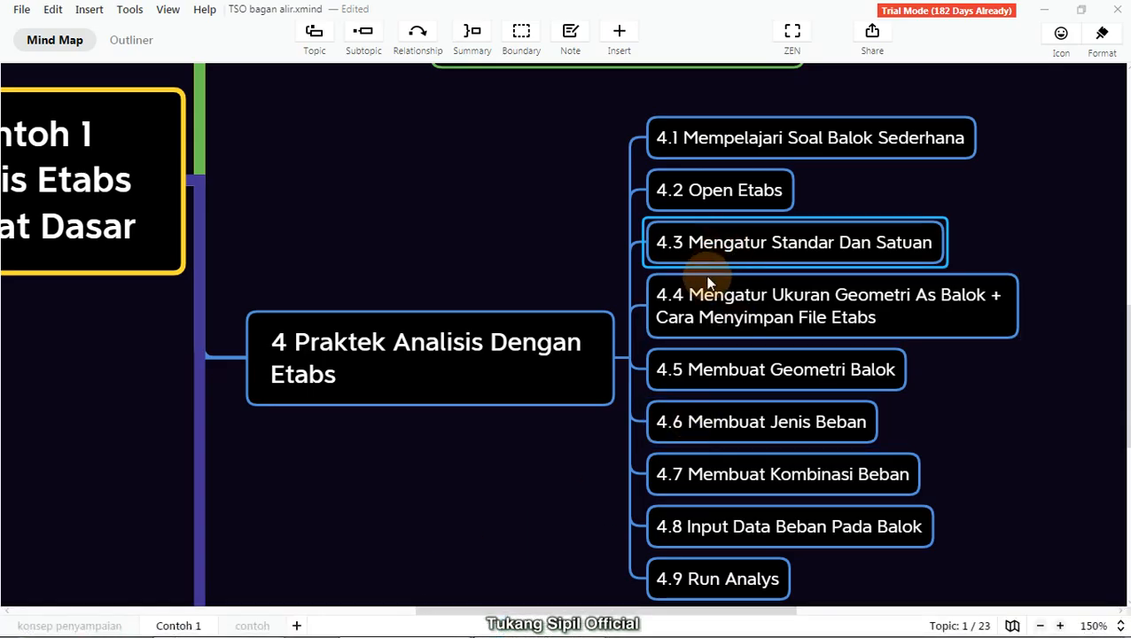
left_click(706, 315)
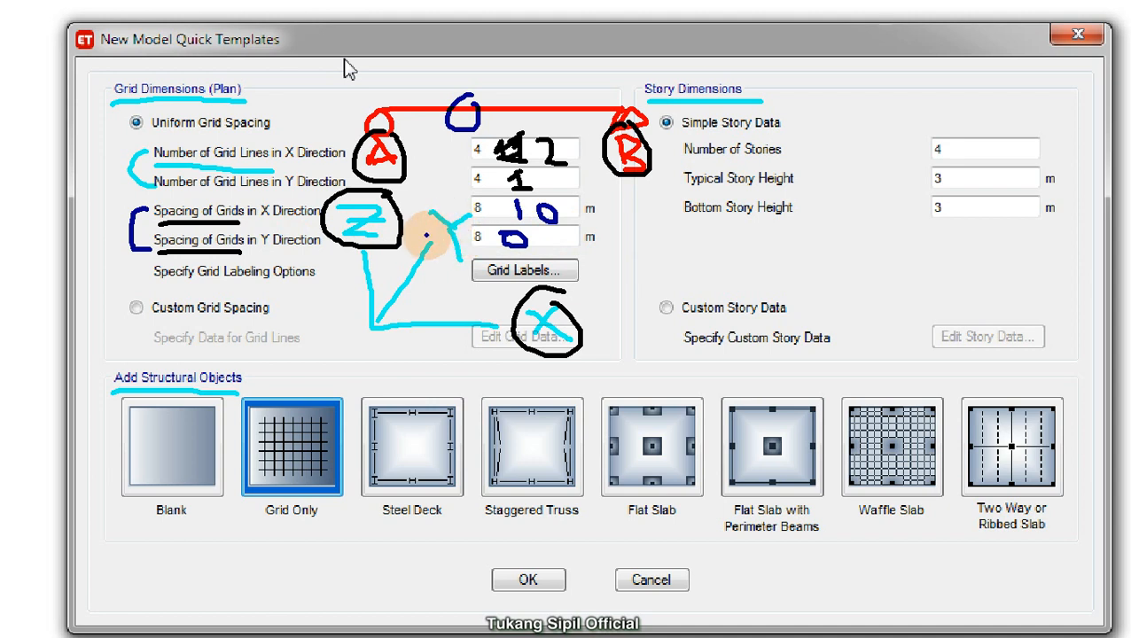
key("Escape")
Set the uniform grid to 2 grid lines in X and 1 in Y, with 10 m spacing in the X direction
mouse_move(513, 192)
left_mouse_down()
mouse_move(469, 191)
mouse_move(460, 220)
left_mouse_up()
left_click_drag(538, 192, 479, 221)
type("1")
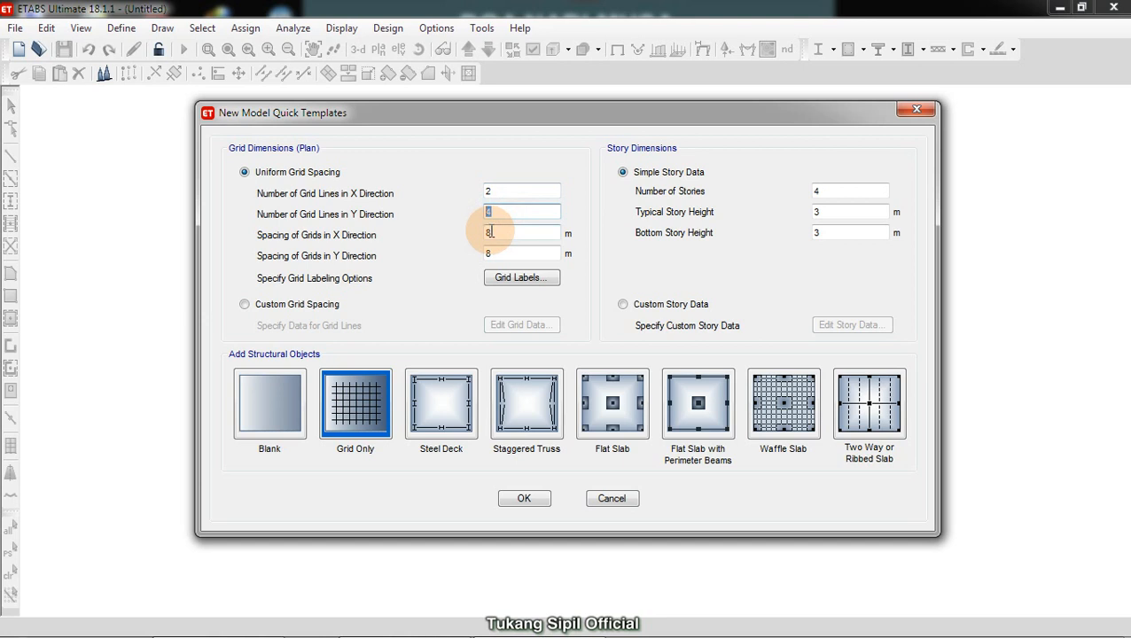
type("1")
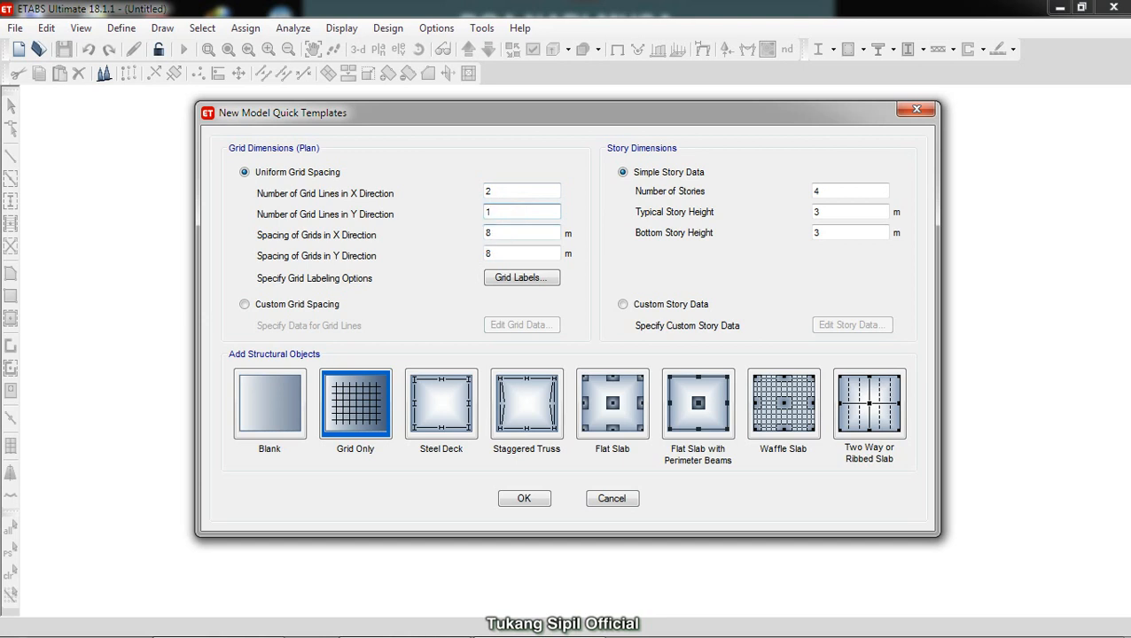
double_click(498, 234)
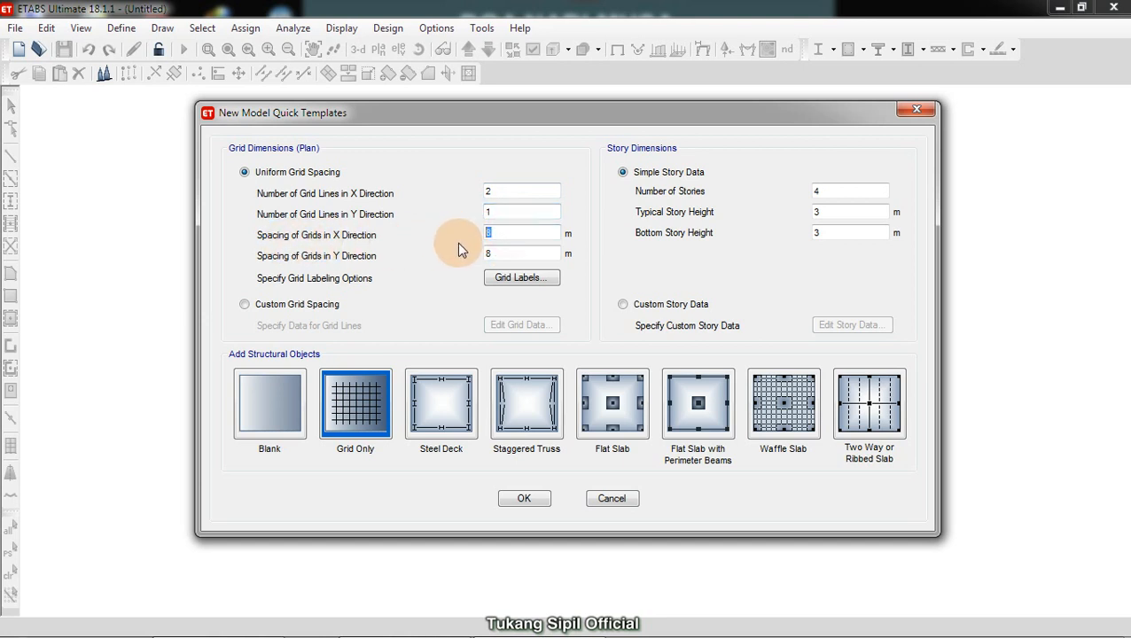
type("10")
Try to set the grid spacing in the Y direction to 0 m
double_click(487, 254)
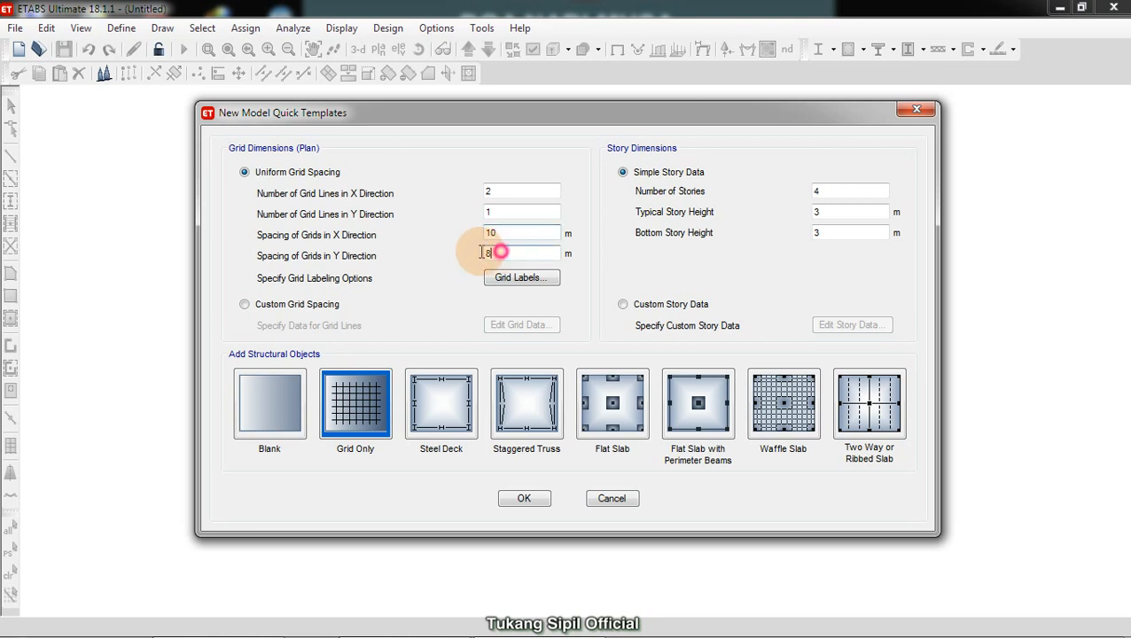
type("0")
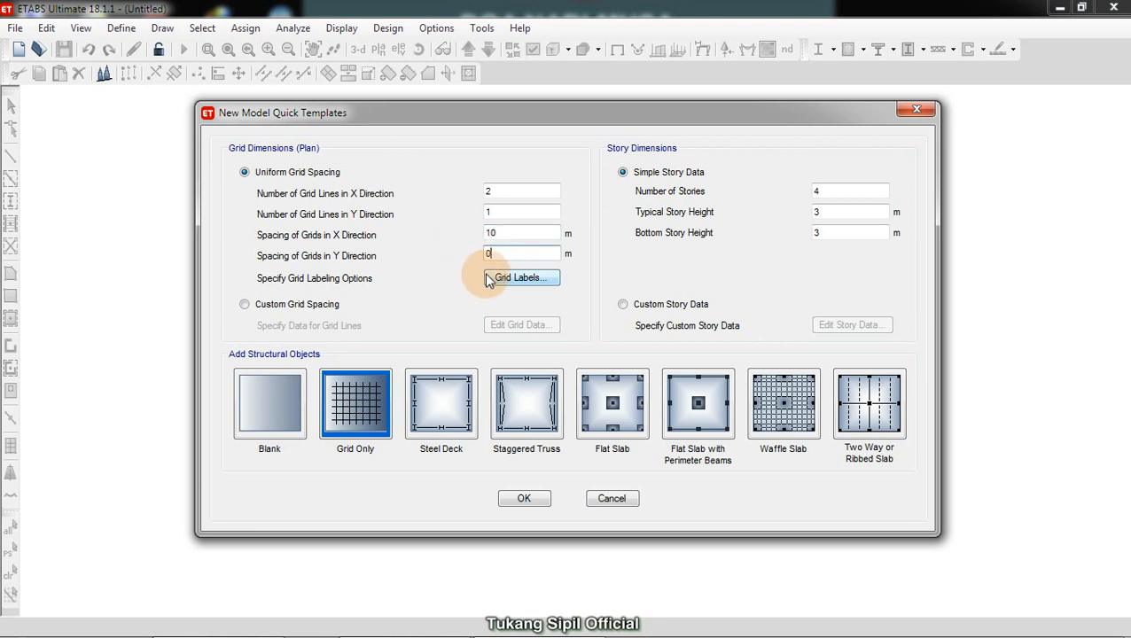
left_click(487, 280)
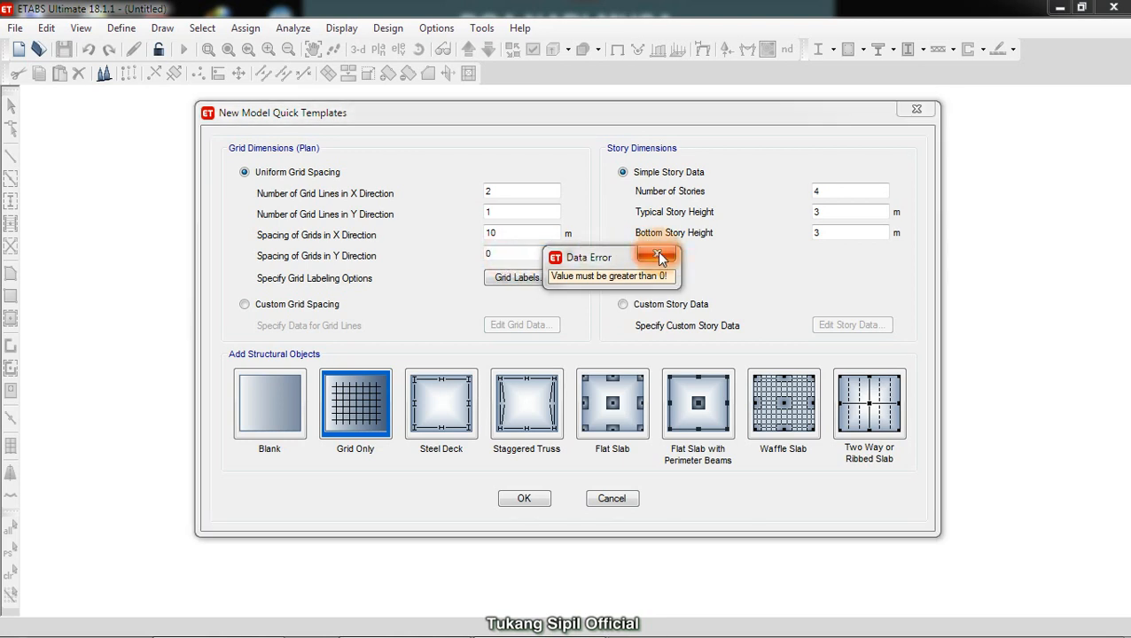
left_click(659, 257)
Set the grid spacing in the Y direction to 1 m
double_click(502, 255)
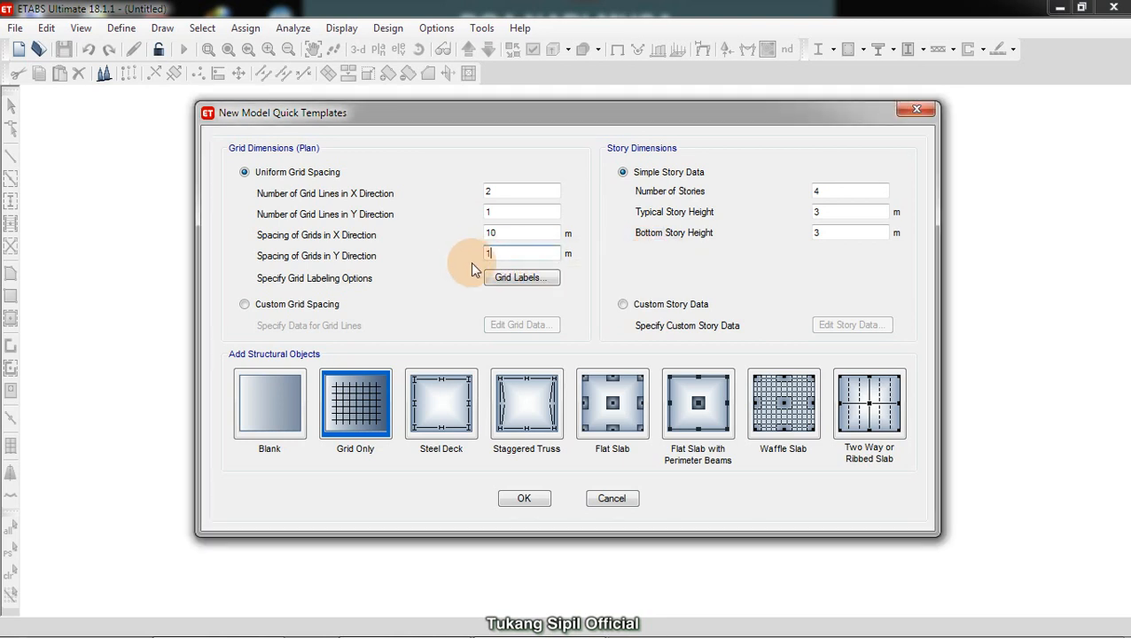
left_click(516, 257)
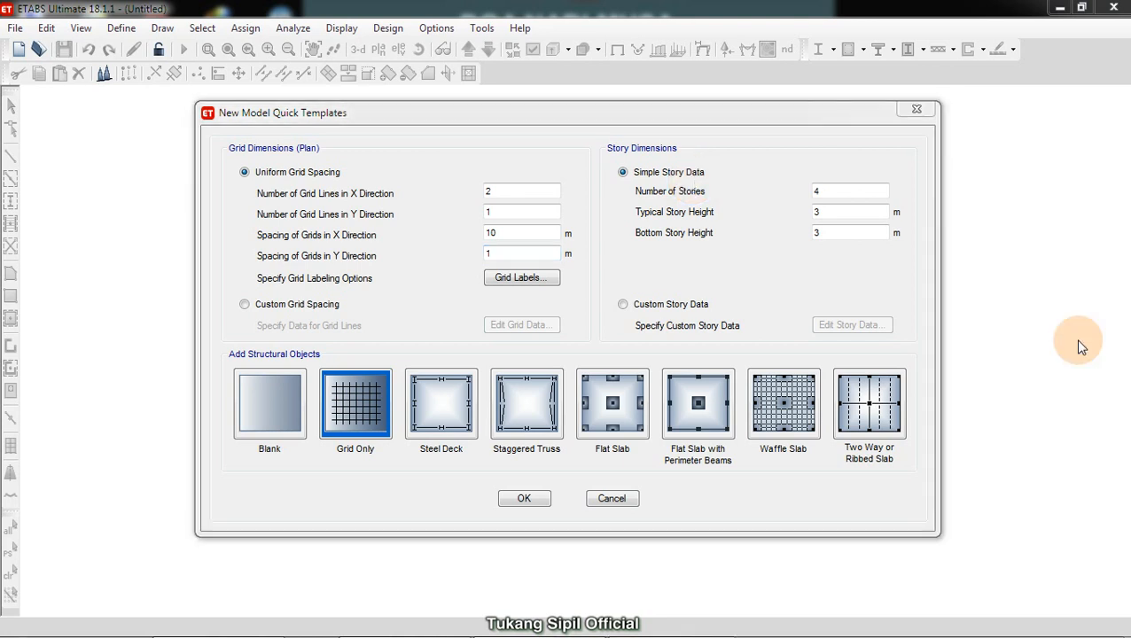
left_click(651, 169)
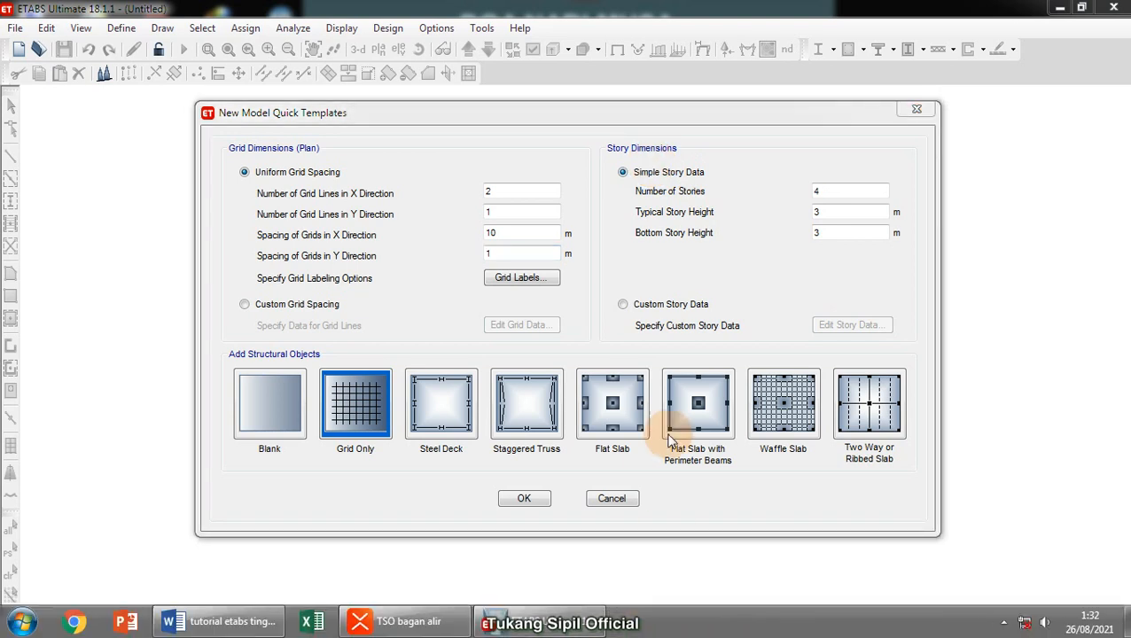
left_click(667, 283)
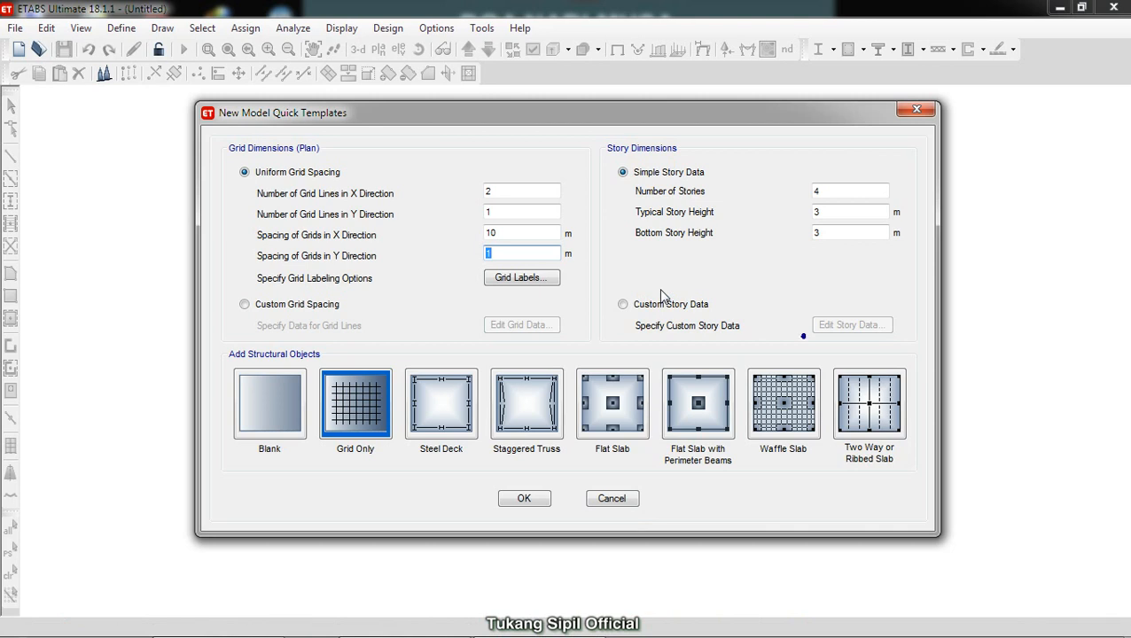
left_click_drag(669, 166, 790, 142)
key("Escape")
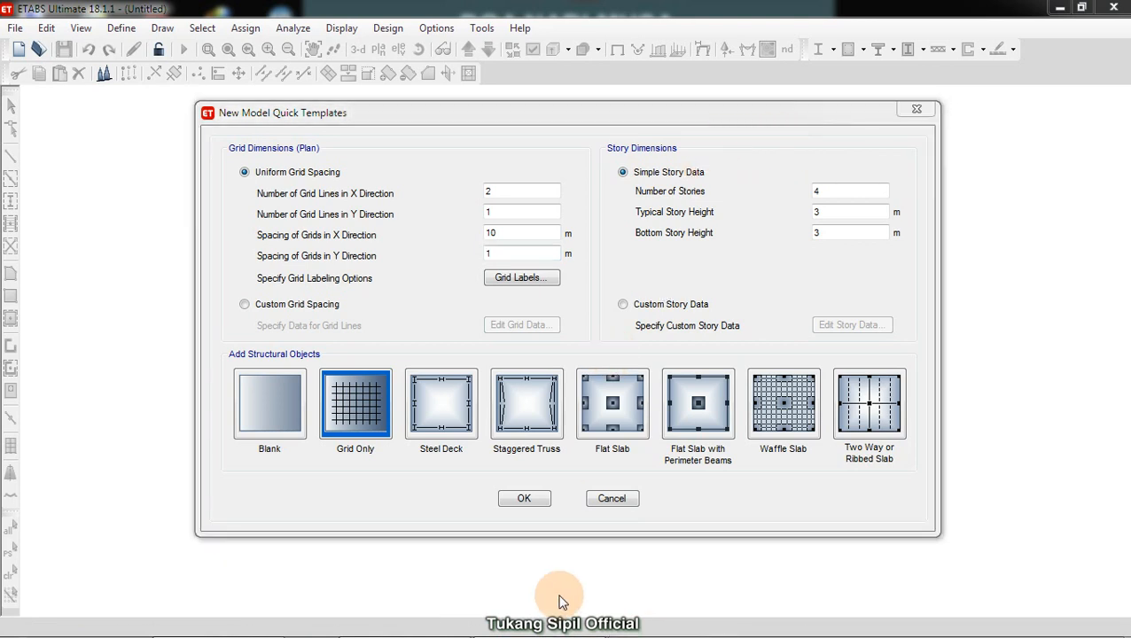
Exit the DemoHelper annotation tool and launch it again
mouse_move(651, 635)
left_click(700, 634)
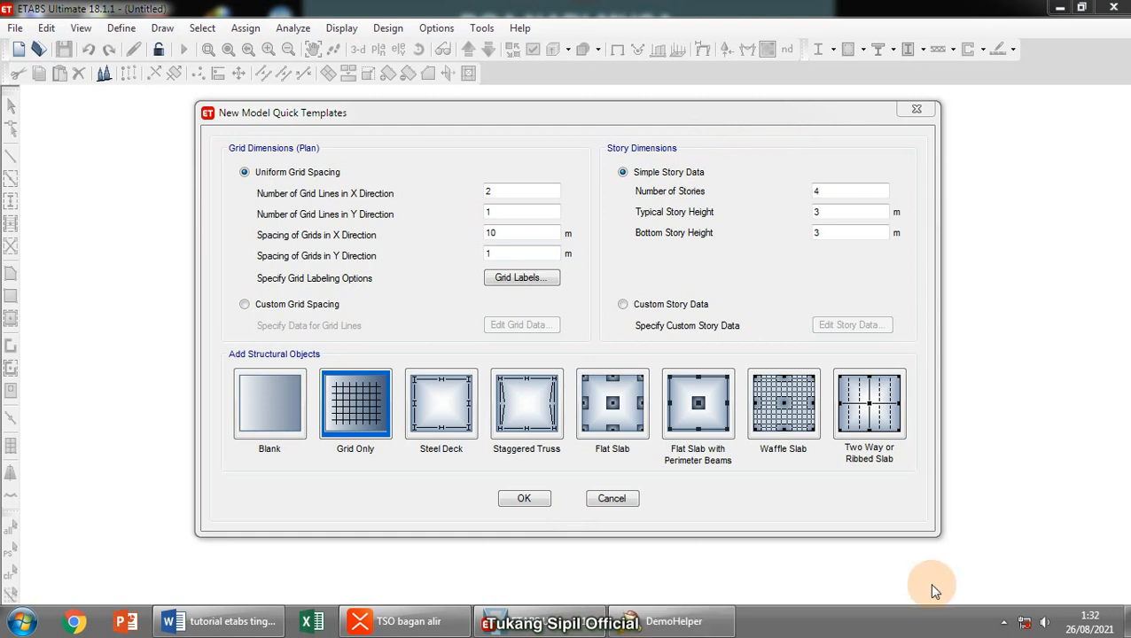
left_click(1002, 624)
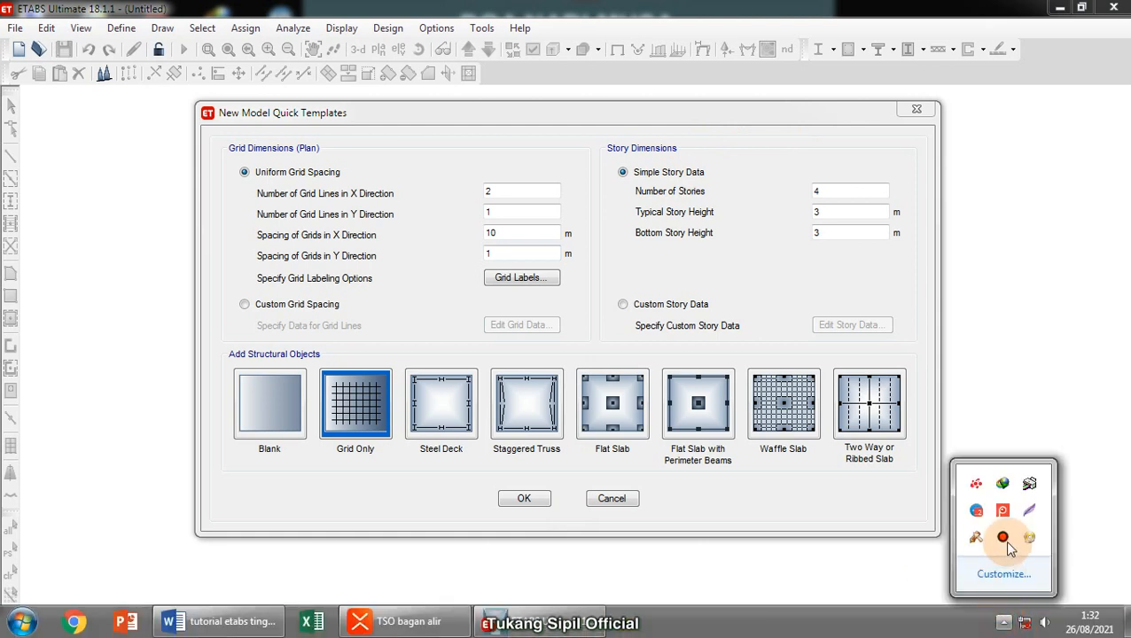
right_click(977, 539)
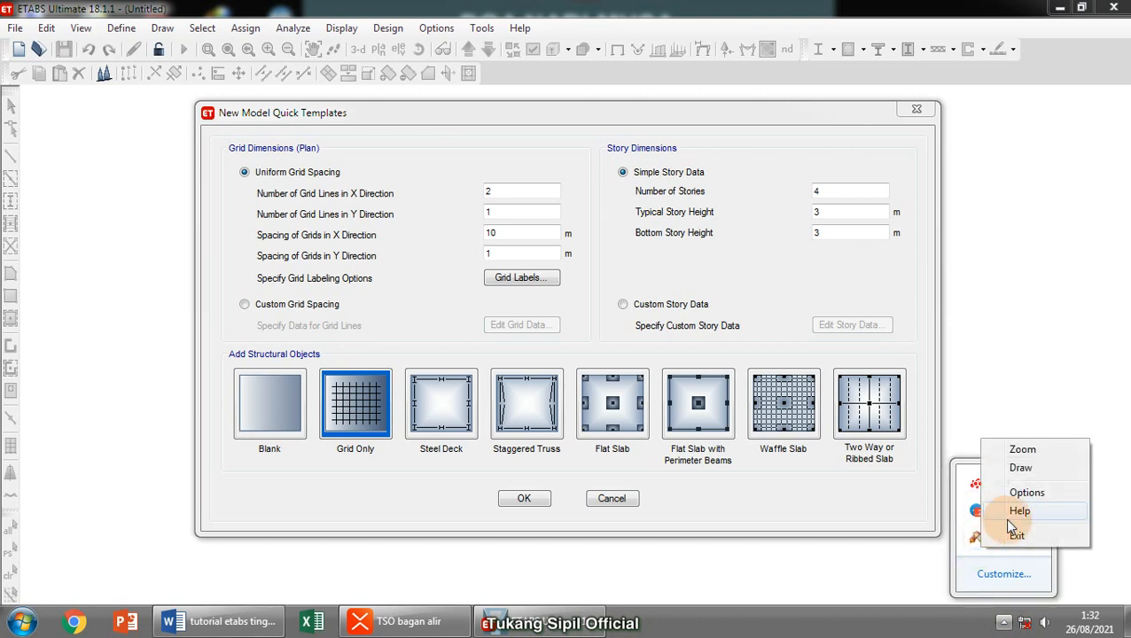
left_click(1014, 537)
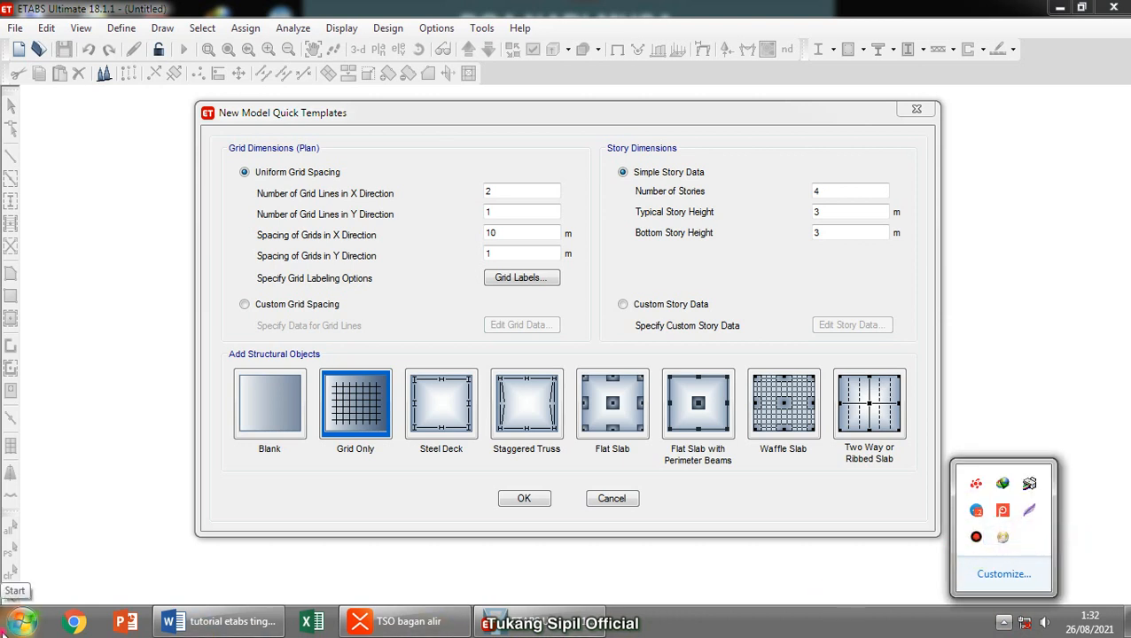
left_click(22, 620)
type("demo")
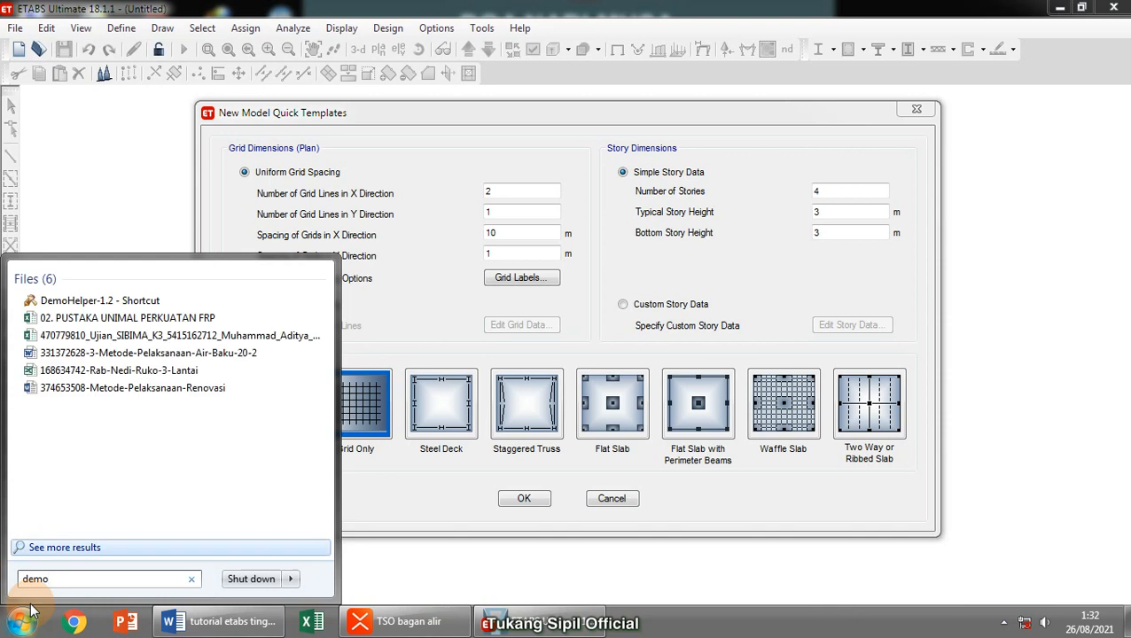
left_click(67, 299)
left_click(614, 260)
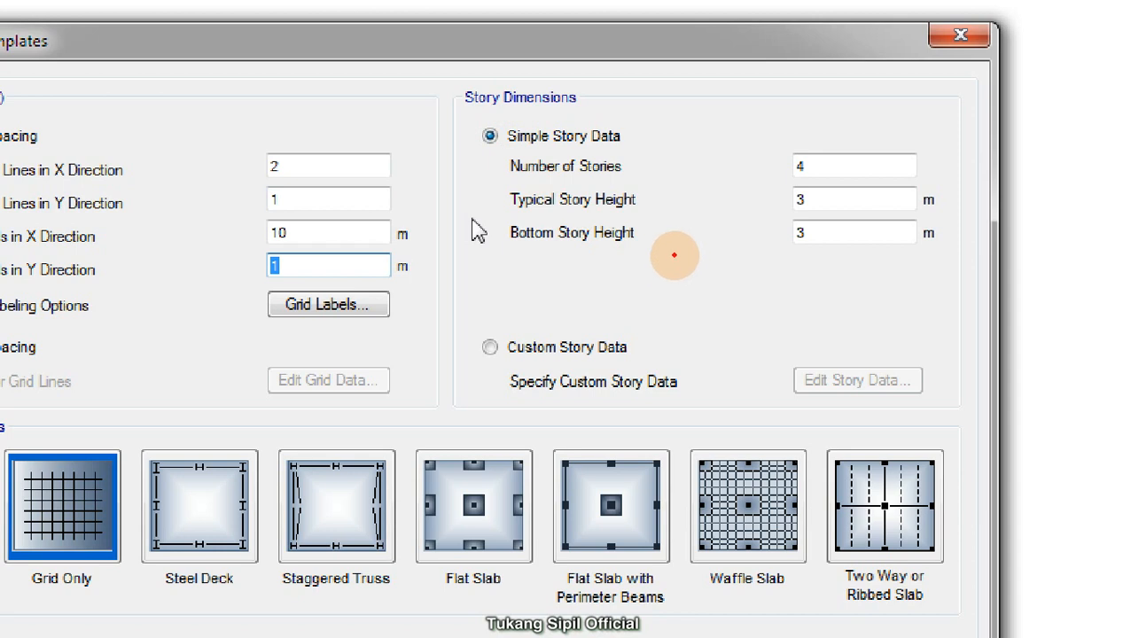
Annotate the story dimensions with a sketched simply supported beam and the values 1, 4 and 4, and clear the annotations
left_click_drag(570, 305, 856, 299)
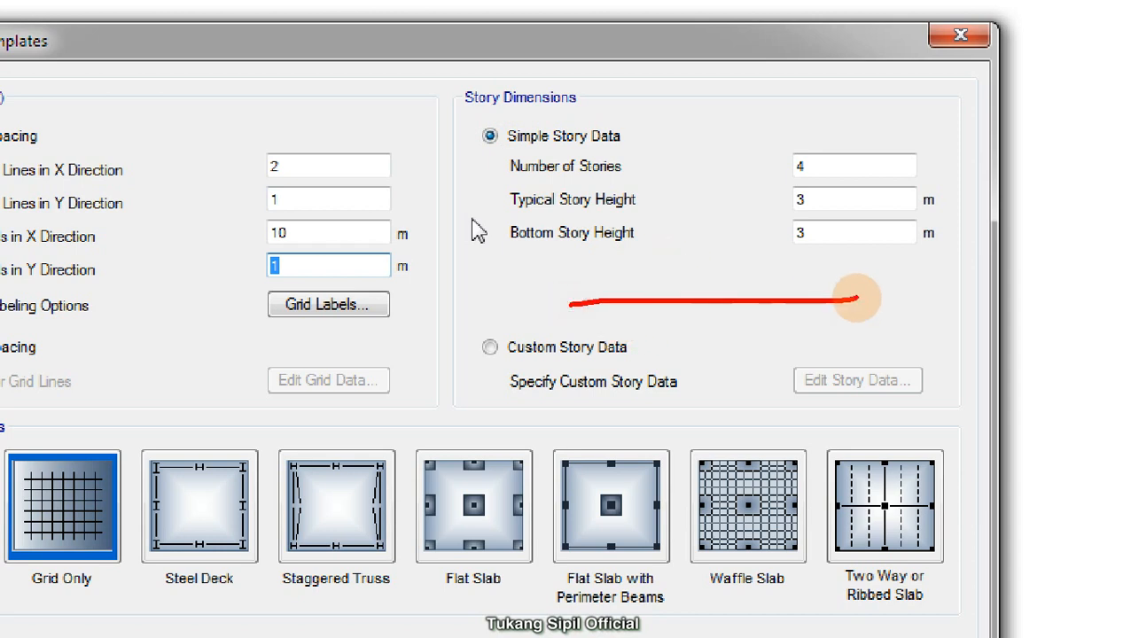
mouse_move(574, 306)
left_mouse_down()
mouse_move(565, 321)
mouse_move(588, 311)
left_mouse_up()
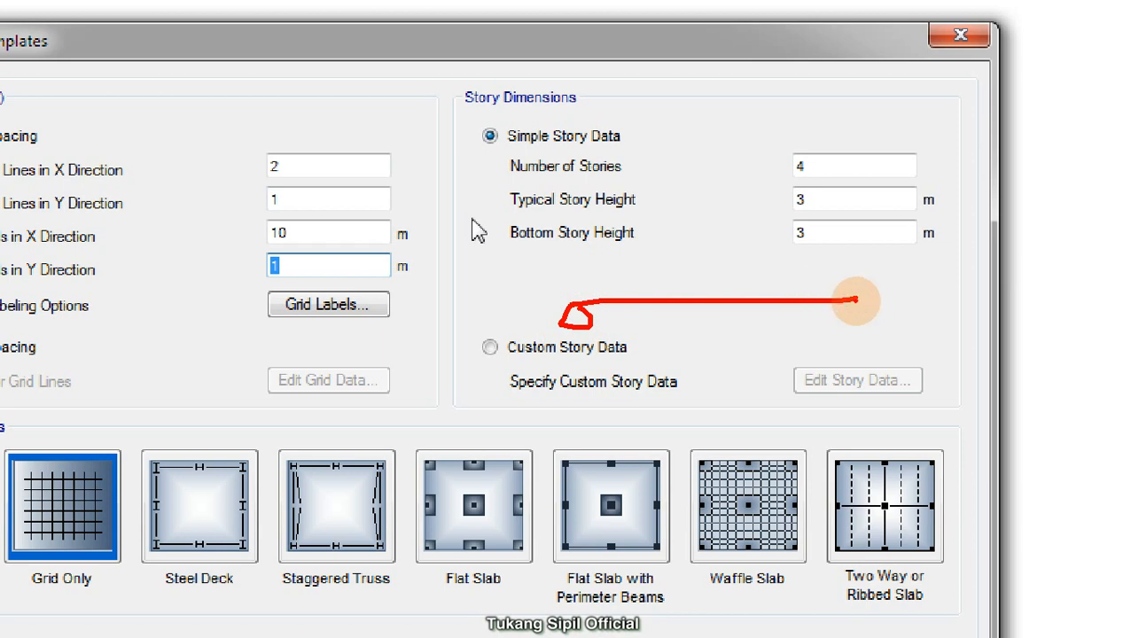
mouse_move(855, 300)
left_mouse_down()
mouse_move(879, 330)
mouse_move(851, 297)
left_mouse_up()
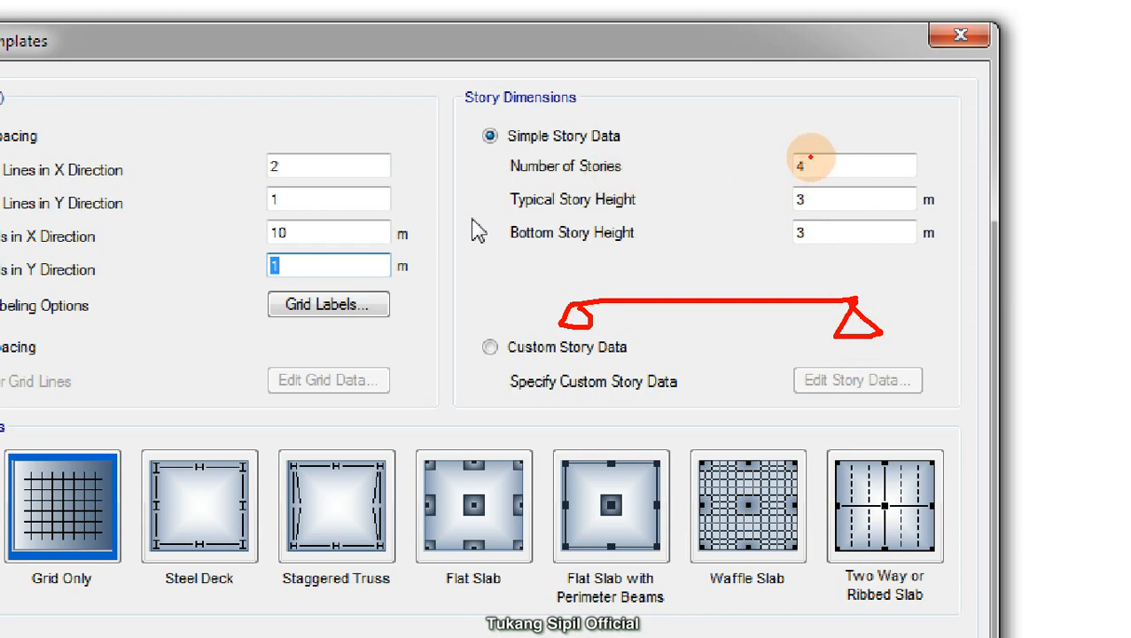
mouse_move(828, 158)
left_mouse_down()
mouse_move(838, 177)
mouse_move(816, 161)
left_mouse_up()
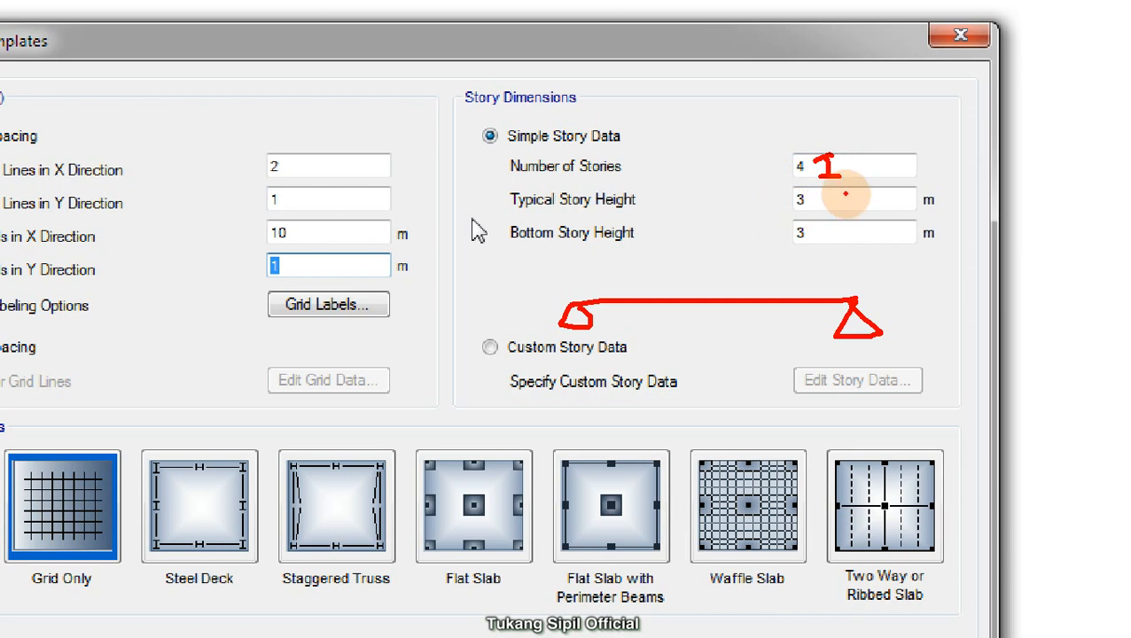
left_click_drag(838, 191, 856, 261)
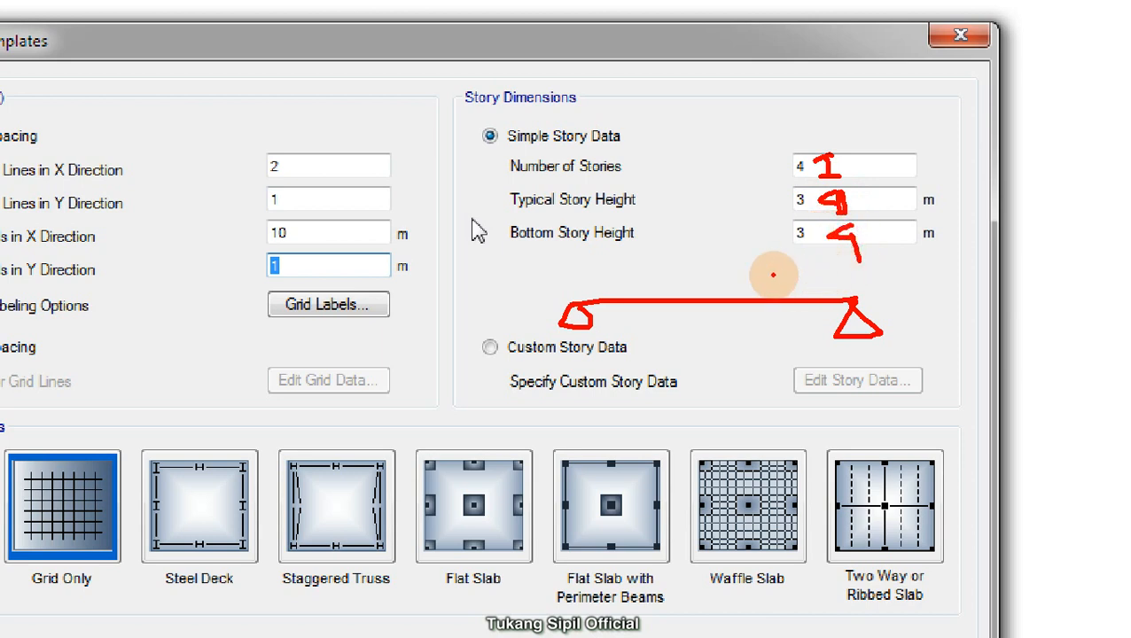
key("Escape")
Set the simple story data to 1 story with a typical story height of 4 m and a bottom story height of 4 m
double_click(824, 192)
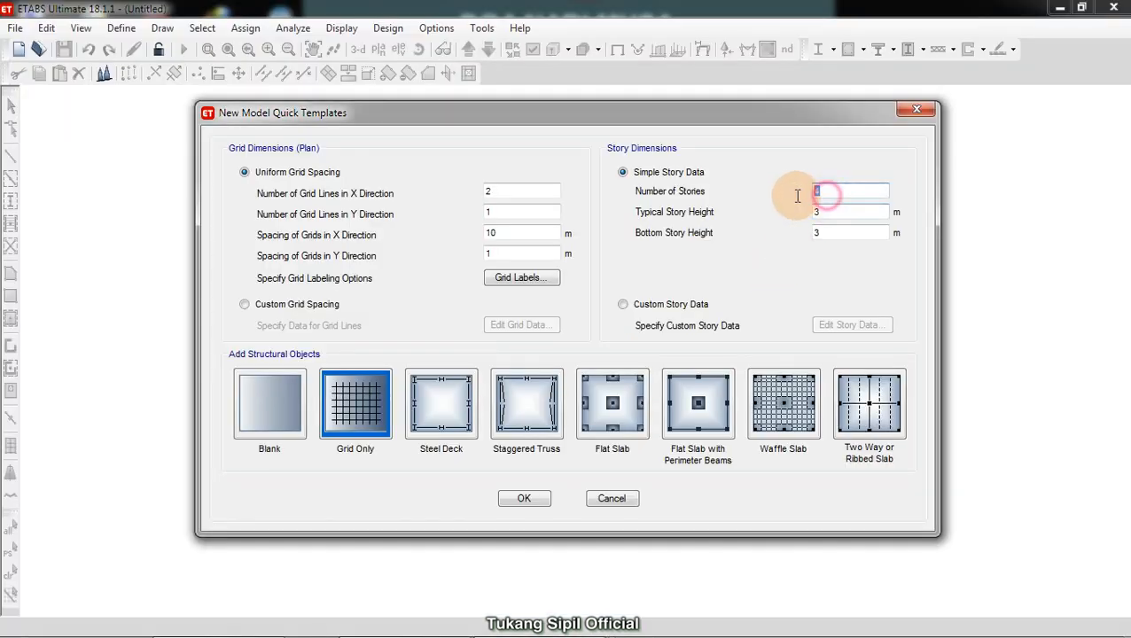
type("1")
key("Tab")
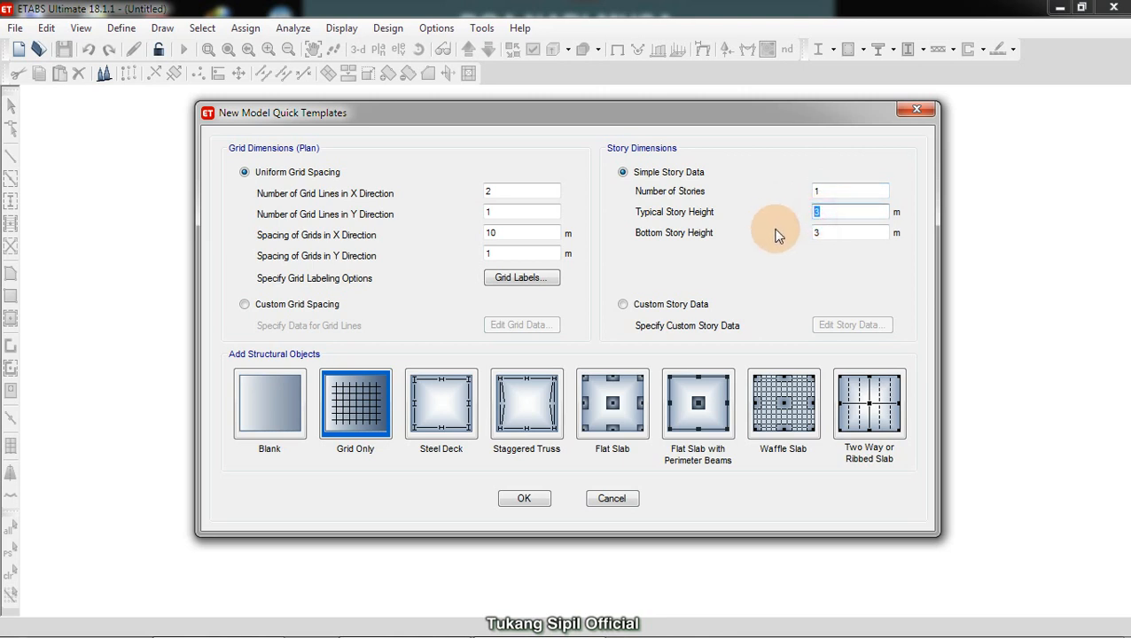
type("4")
double_click(826, 233)
type("4")
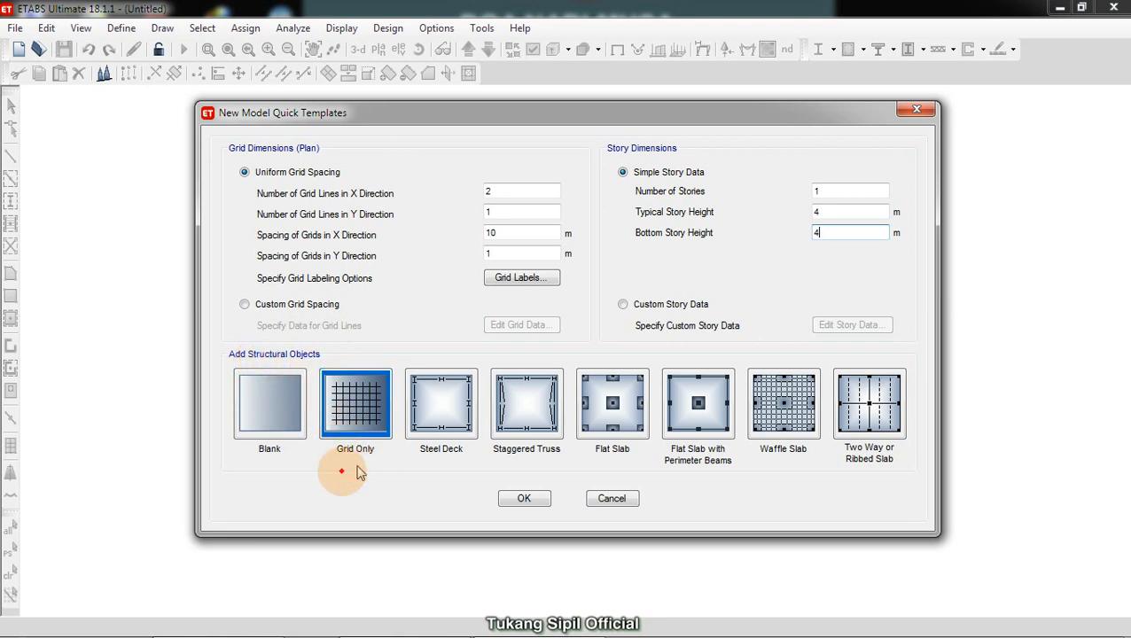
Create the new model from the Grid Only template
mouse_move(321, 465)
left_mouse_down()
mouse_move(364, 463)
mouse_move(359, 361)
mouse_move(299, 384)
mouse_move(340, 484)
left_mouse_up()
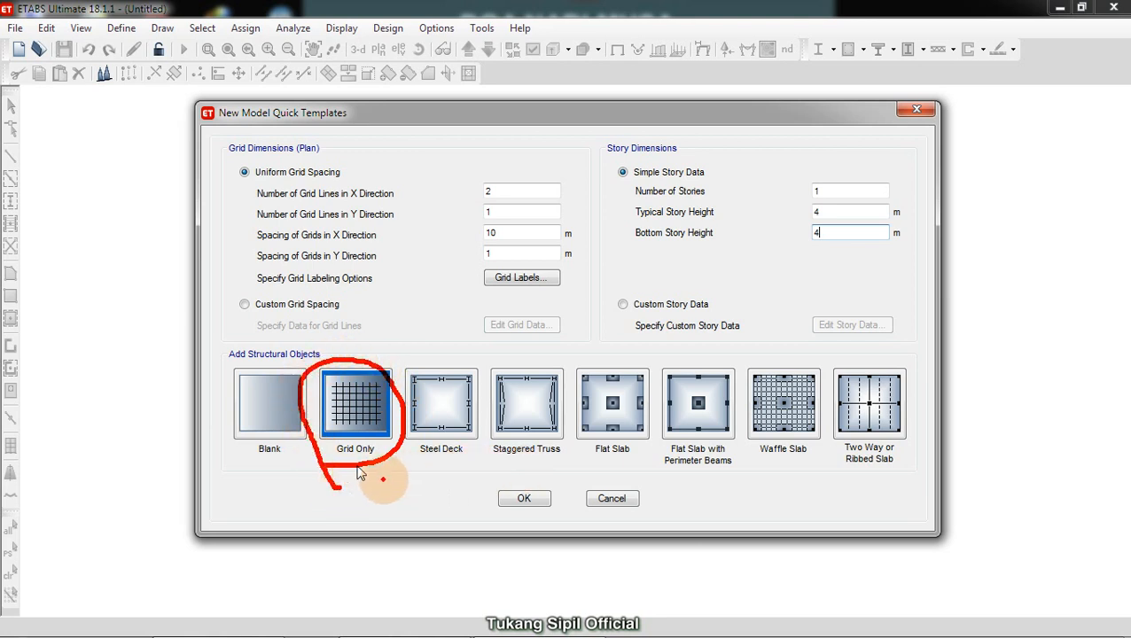
mouse_move(373, 467)
left_mouse_down()
mouse_move(560, 479)
mouse_move(459, 496)
mouse_move(529, 479)
left_mouse_up()
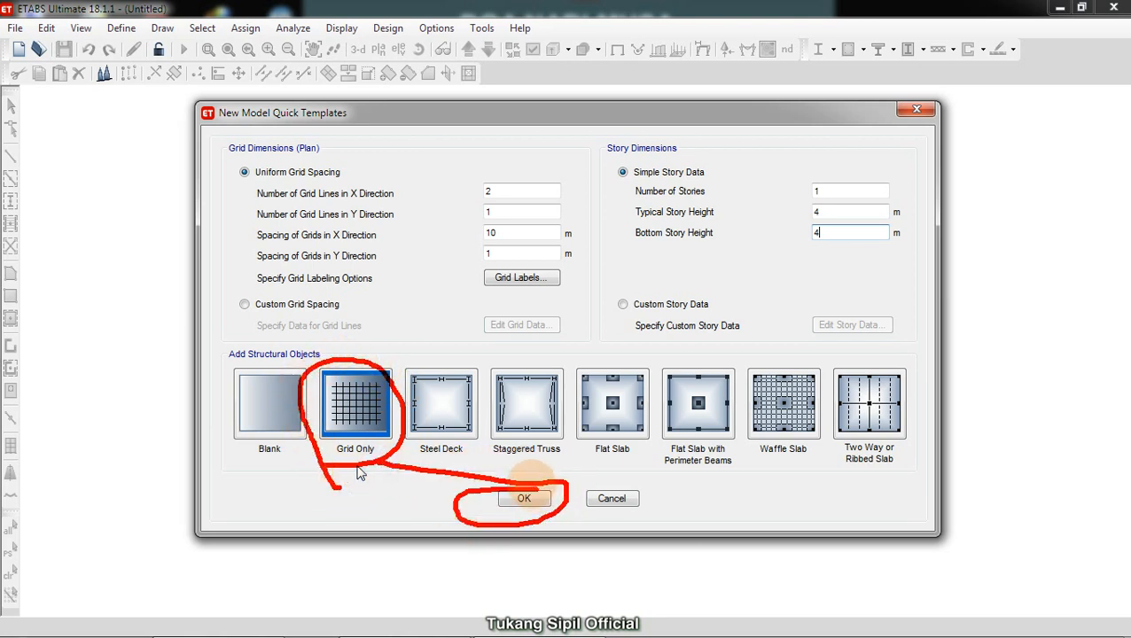
left_click(525, 498)
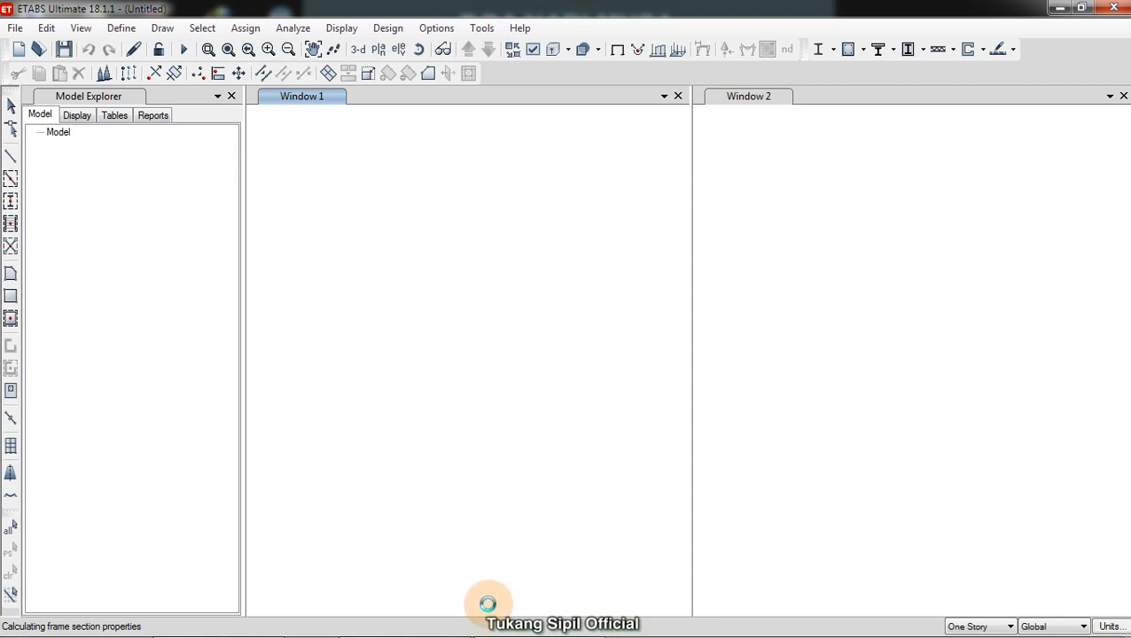
Consult topic 4.4 on beam axis geometry and file saving in the XMind outline, and return to the ETABS model
left_click(377, 625)
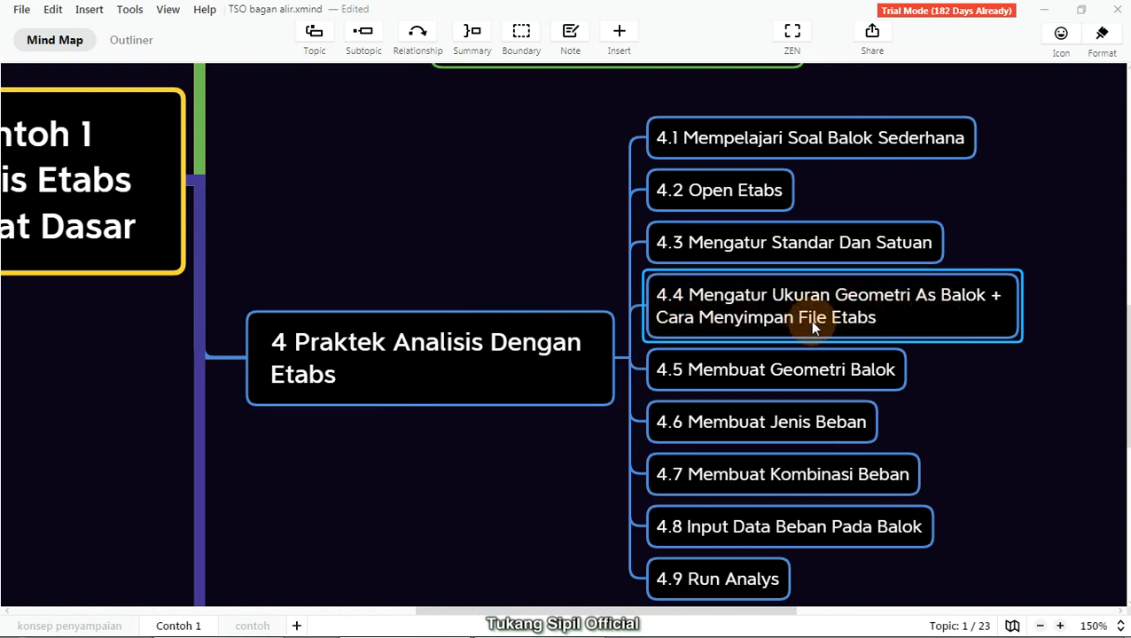
left_click(1044, 10)
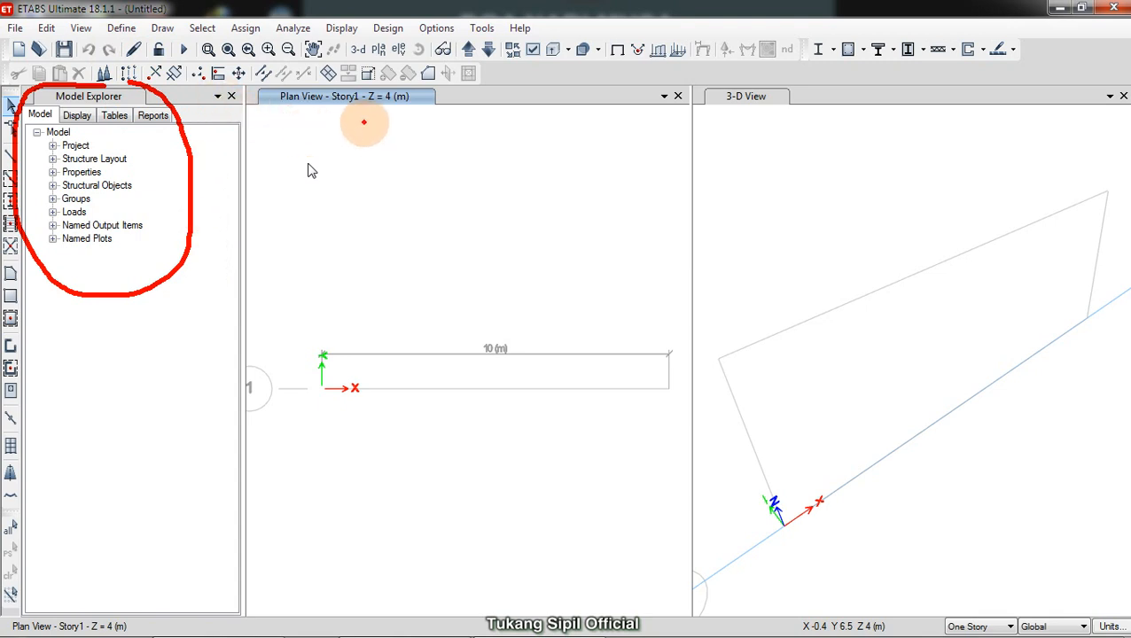
Mark up the plan view, the 3-D view and their coordinate axes with handwritten labels and circles, and clear the annotations
left_click_drag(270, 112, 339, 112)
mouse_move(416, 224)
left_mouse_down()
mouse_move(421, 281)
mouse_move(433, 286)
left_mouse_up()
mouse_move(508, 236)
left_mouse_down()
mouse_move(536, 314)
mouse_move(547, 308)
left_mouse_up()
left_click_drag(488, 238, 542, 238)
mouse_move(503, 272)
left_mouse_down()
mouse_move(550, 269)
mouse_move(559, 239)
mouse_move(642, 238)
left_mouse_up()
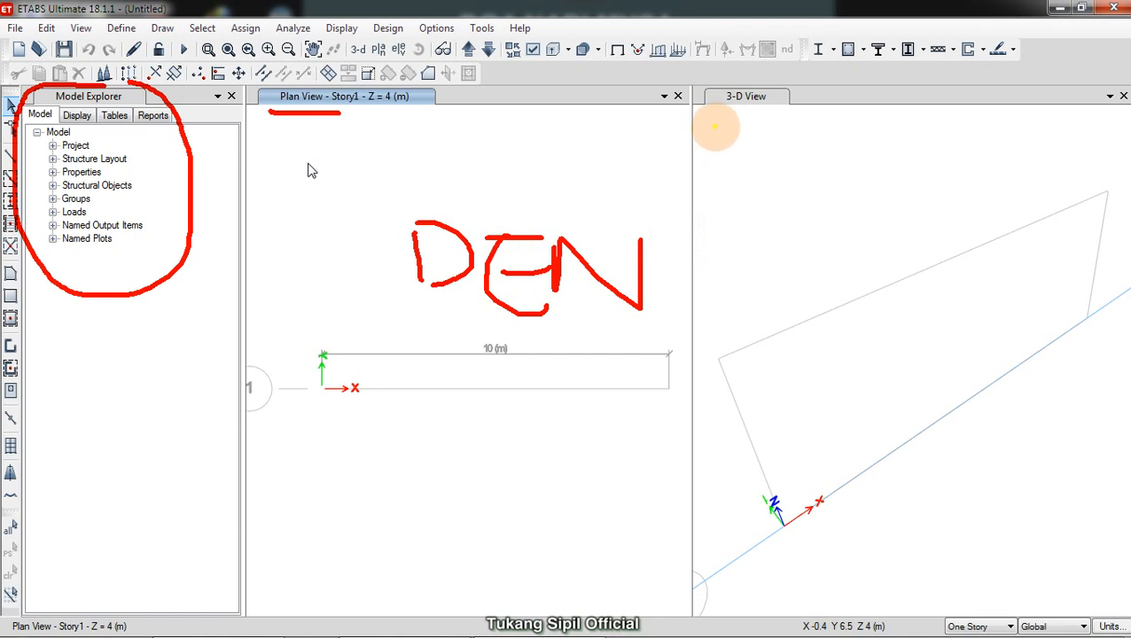
left_click_drag(716, 125, 803, 111)
left_click_drag(807, 204, 812, 254)
left_click_drag(848, 184, 868, 244)
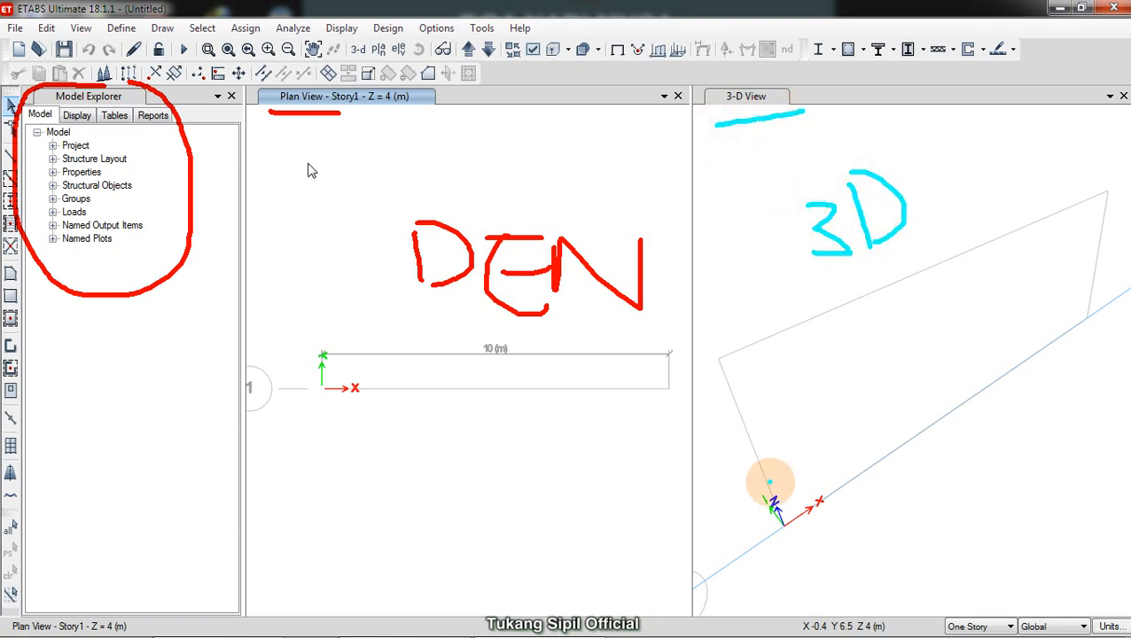
mouse_move(810, 475)
left_mouse_down()
mouse_move(734, 512)
mouse_move(762, 550)
mouse_move(869, 474)
mouse_move(802, 479)
left_mouse_up()
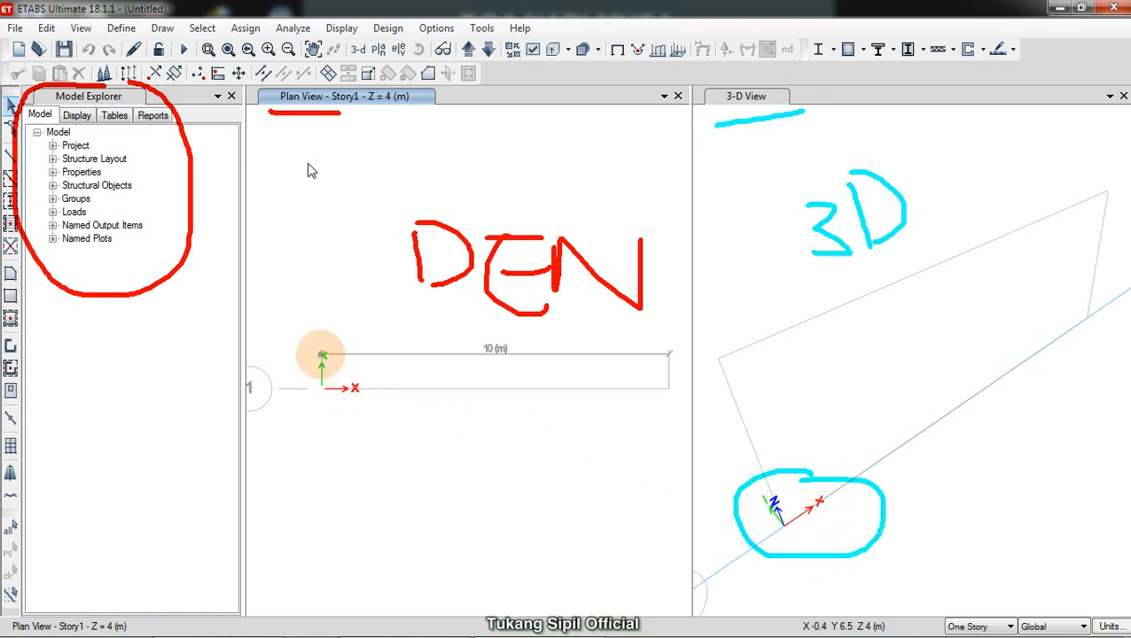
mouse_move(321, 355)
left_mouse_down()
mouse_move(308, 368)
mouse_move(354, 328)
mouse_move(293, 323)
left_mouse_up()
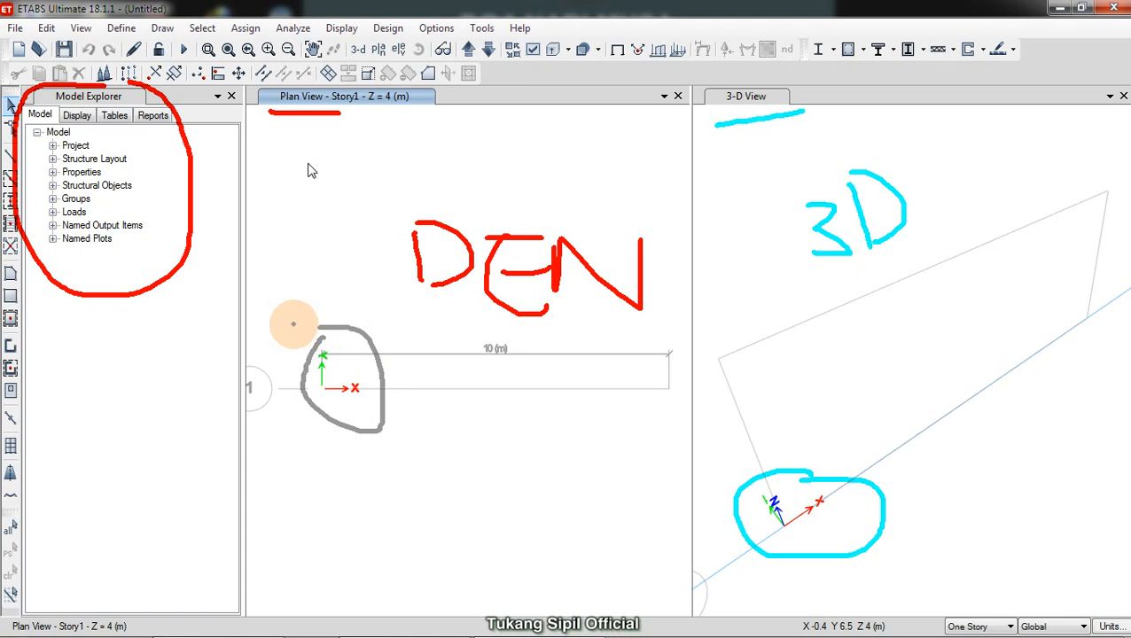
key("Escape")
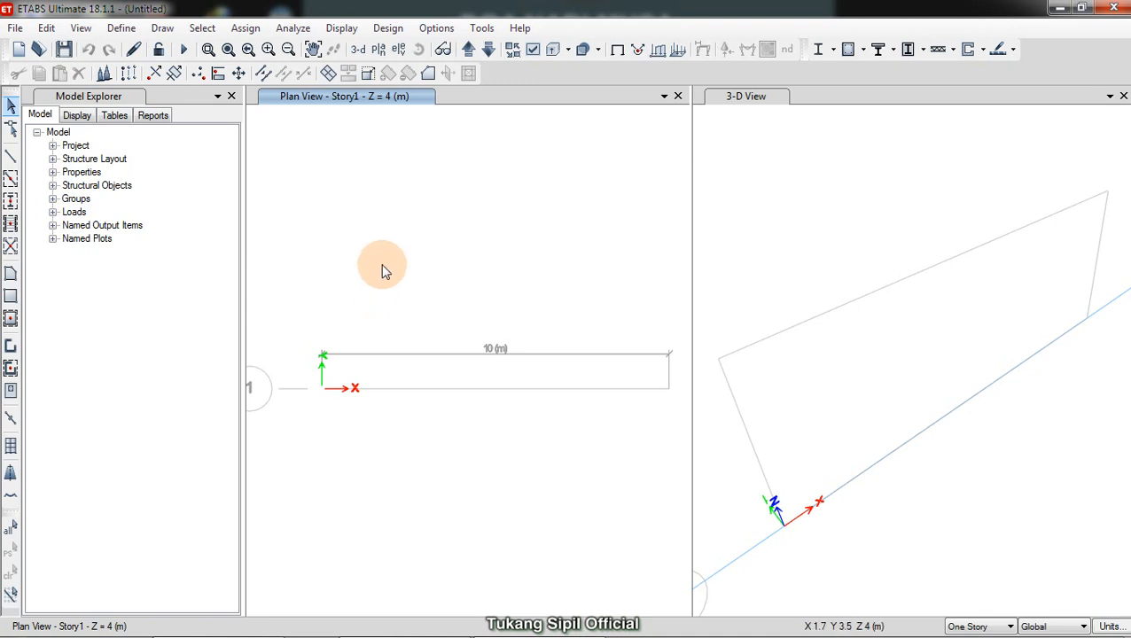
Switch the plan view window to the elevation view along grid line 1
left_click(399, 51)
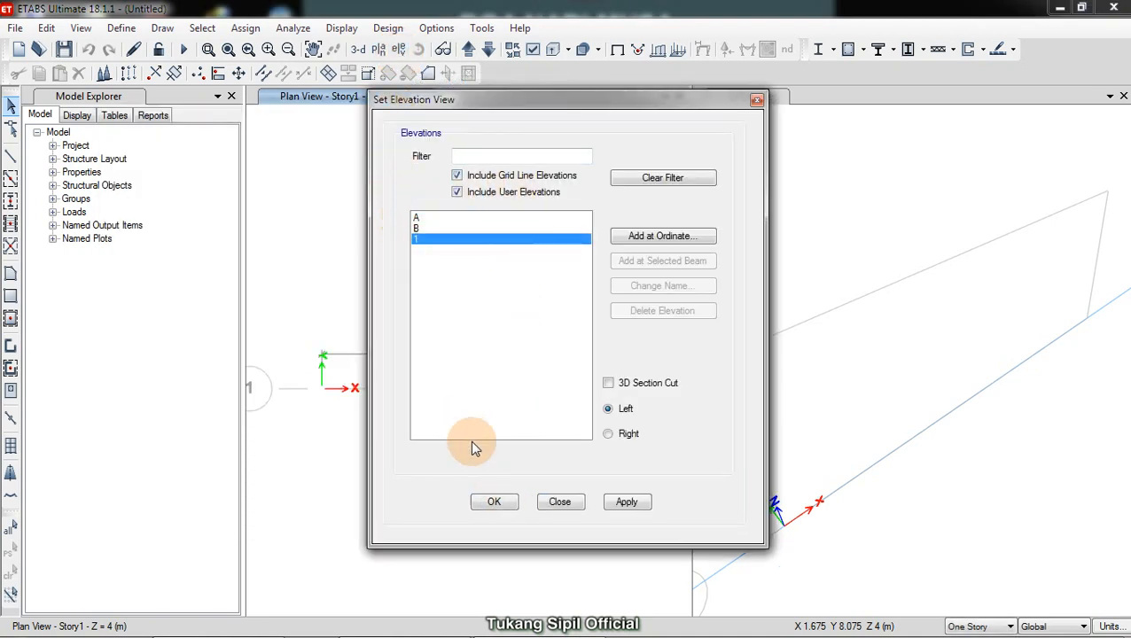
left_click(494, 503)
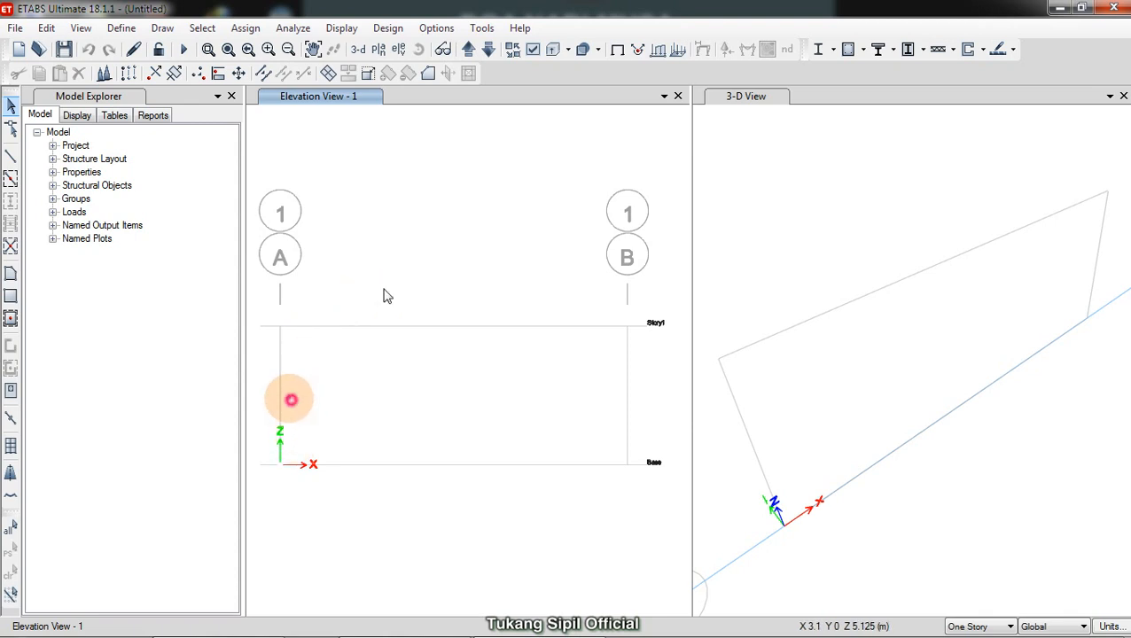
Illustrate the elevation's viewing direction and a supported beam with a point load using freehand annotations over the views, and clear them
mouse_move(293, 399)
left_mouse_down()
mouse_move(298, 492)
mouse_move(286, 392)
left_mouse_up()
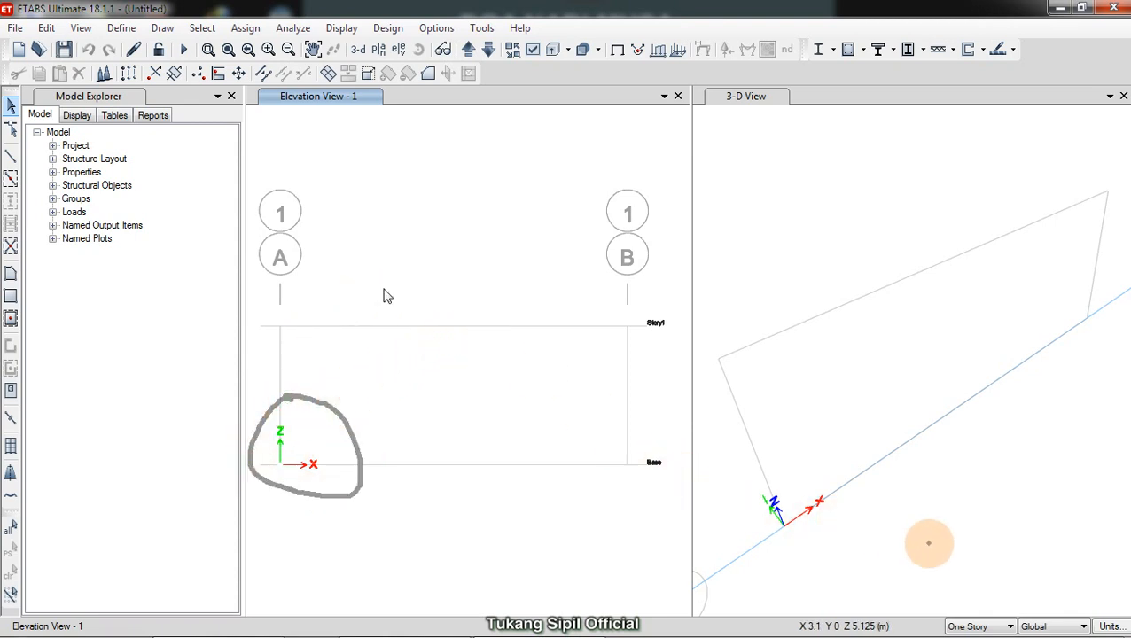
mouse_move(499, 245)
left_mouse_down()
mouse_move(687, 242)
mouse_move(723, 271)
left_mouse_up()
mouse_move(1013, 550)
left_mouse_down()
mouse_move(887, 472)
mouse_move(948, 487)
left_mouse_up()
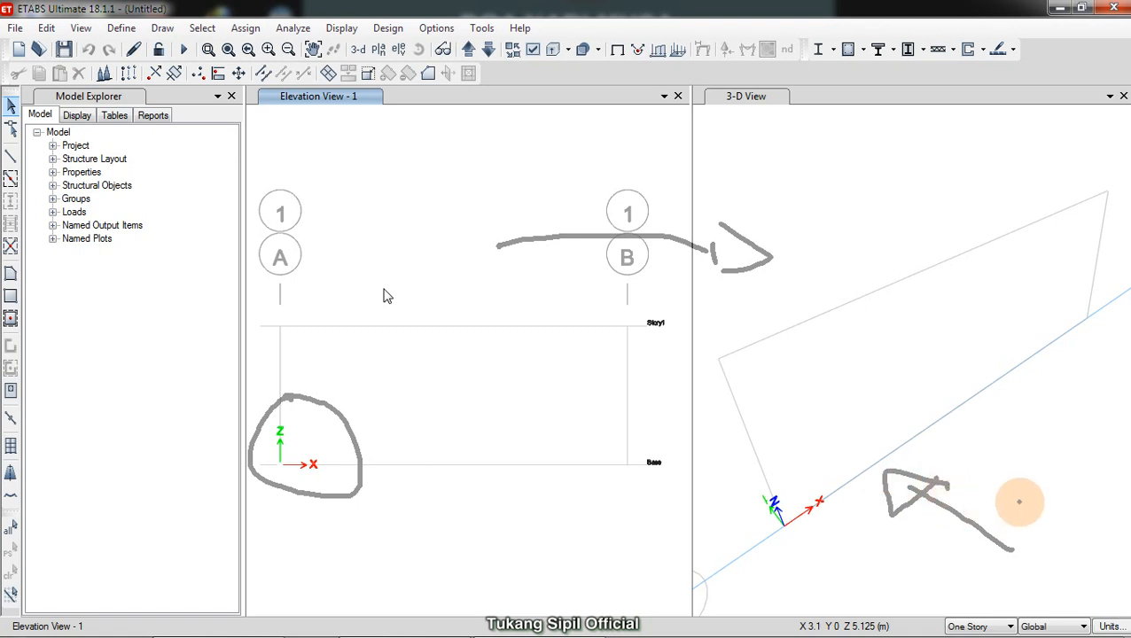
mouse_move(1009, 468)
left_mouse_down()
mouse_move(1017, 449)
mouse_move(1005, 462)
mouse_move(1010, 518)
mouse_move(1045, 484)
left_mouse_up()
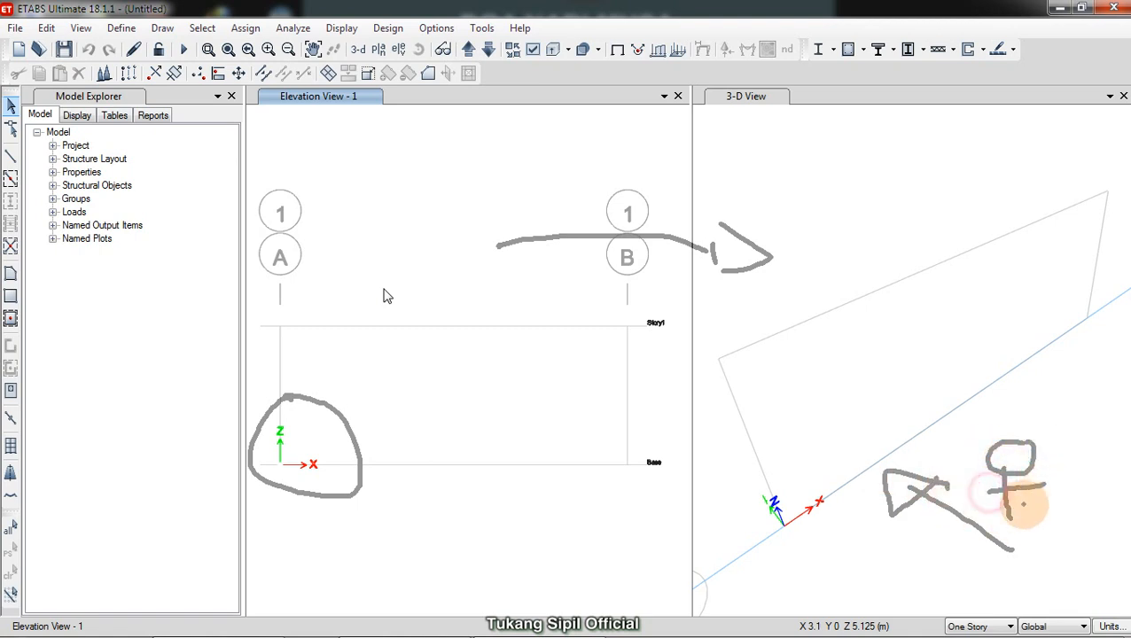
mouse_move(1017, 522)
left_mouse_down()
mouse_move(1003, 544)
mouse_move(1061, 548)
left_mouse_up()
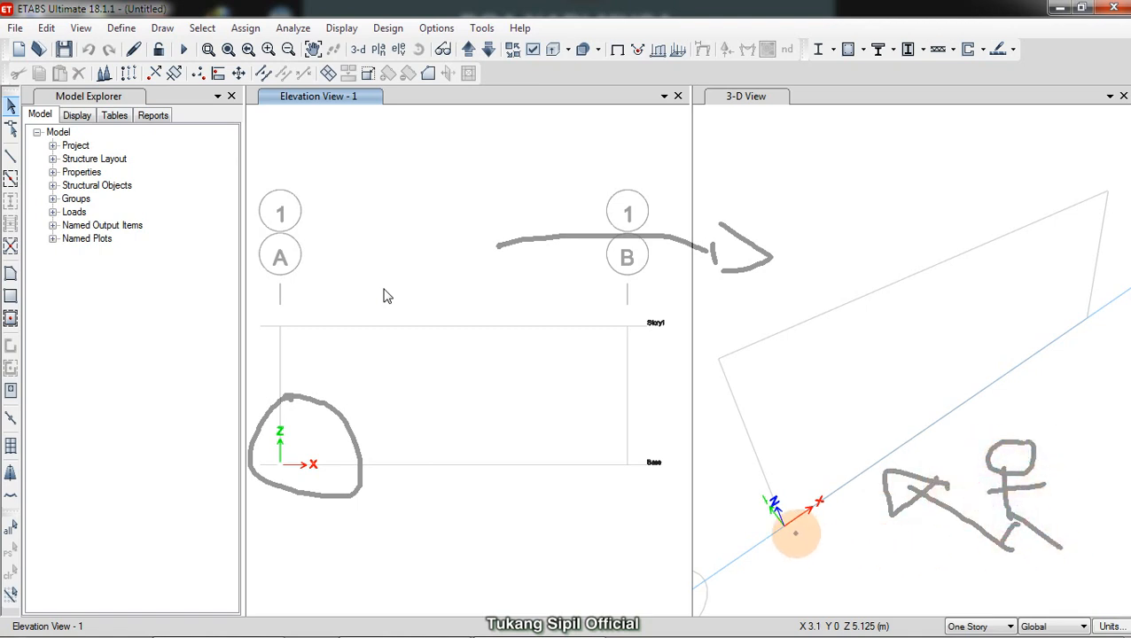
mouse_move(789, 532)
left_mouse_down()
mouse_move(974, 361)
mouse_move(1090, 299)
mouse_move(1071, 338)
mouse_move(1106, 331)
mouse_move(1091, 304)
left_mouse_up()
mouse_move(790, 522)
left_mouse_down()
mouse_move(821, 537)
mouse_move(798, 530)
left_mouse_up()
left_click_drag(929, 387, 889, 250)
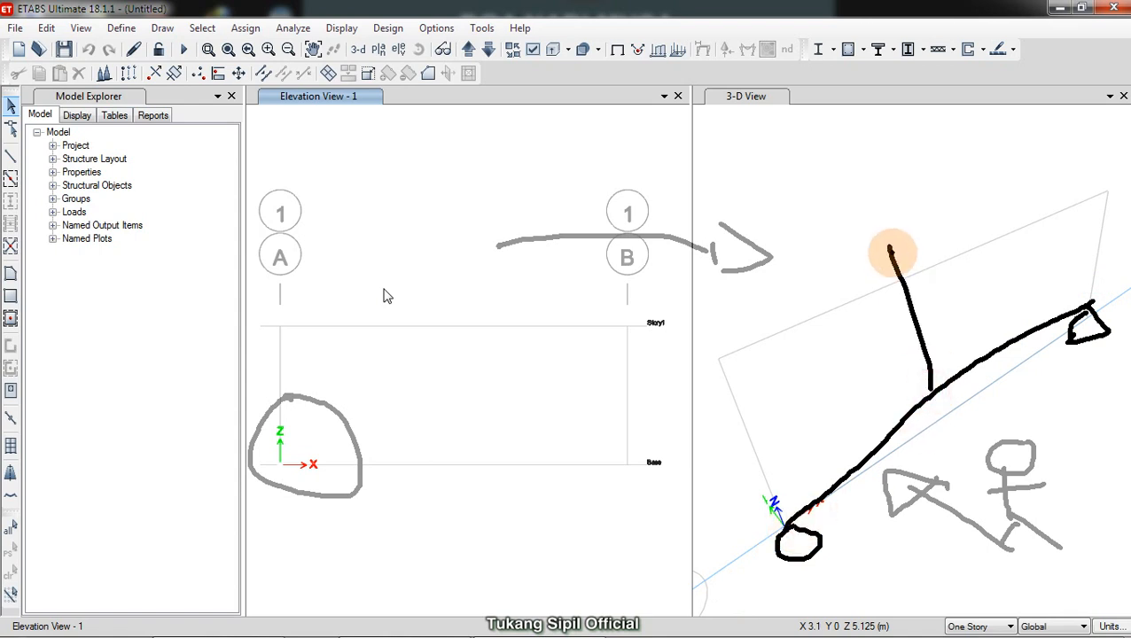
mouse_move(913, 365)
left_mouse_down()
mouse_move(956, 342)
mouse_move(930, 392)
left_mouse_up()
left_click_drag(930, 393, 939, 353)
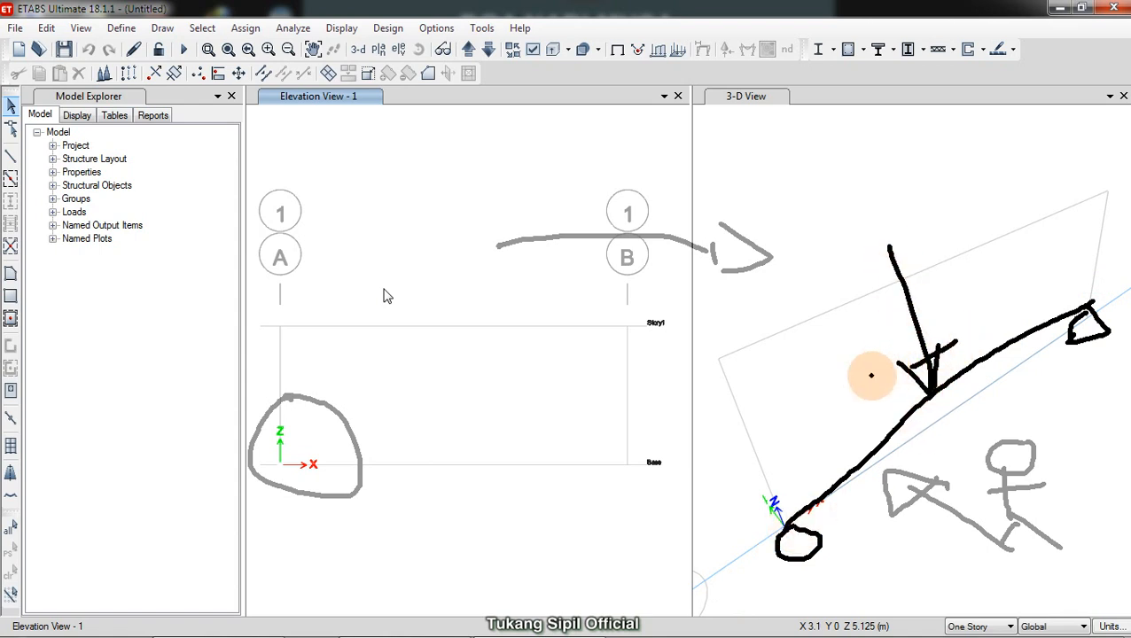
key("Escape")
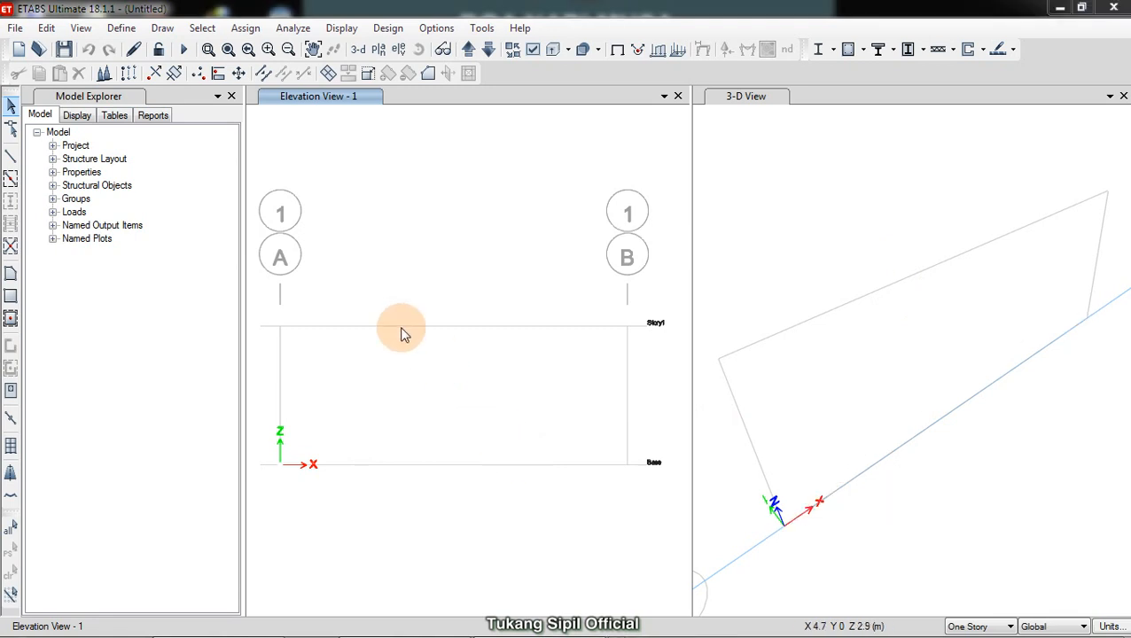
Start saving the model and create a folder named TSO ETABS TINGKAT DASAR on Local Disk (D:)
left_click(372, 219)
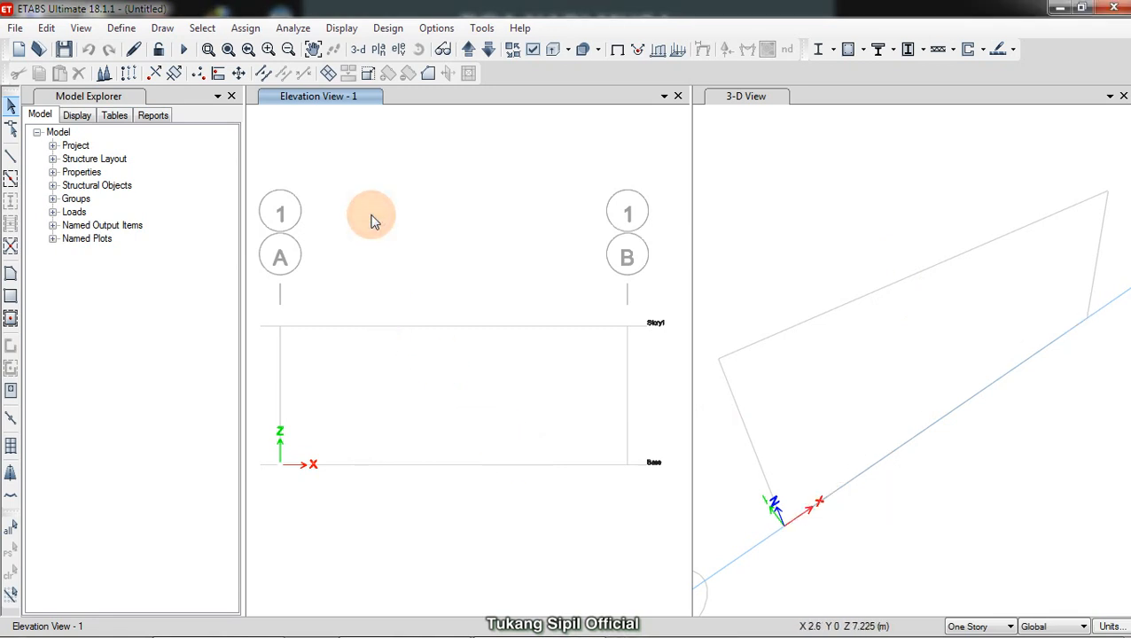
left_click(61, 50)
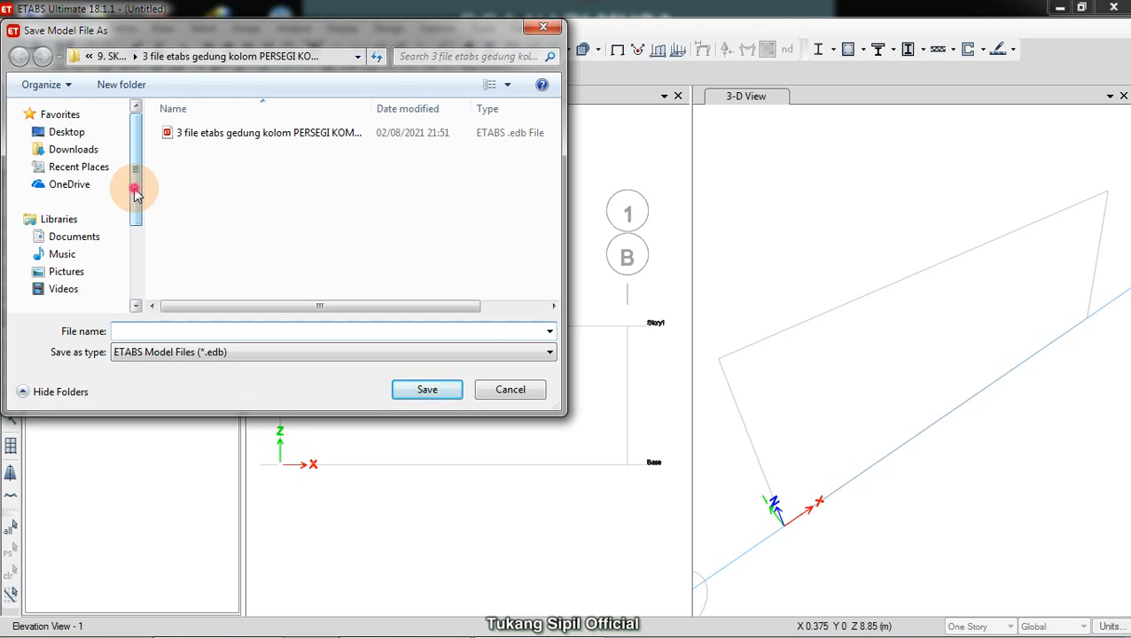
scroll(140, 213, "down", 2)
scroll(141, 248, "down", 1)
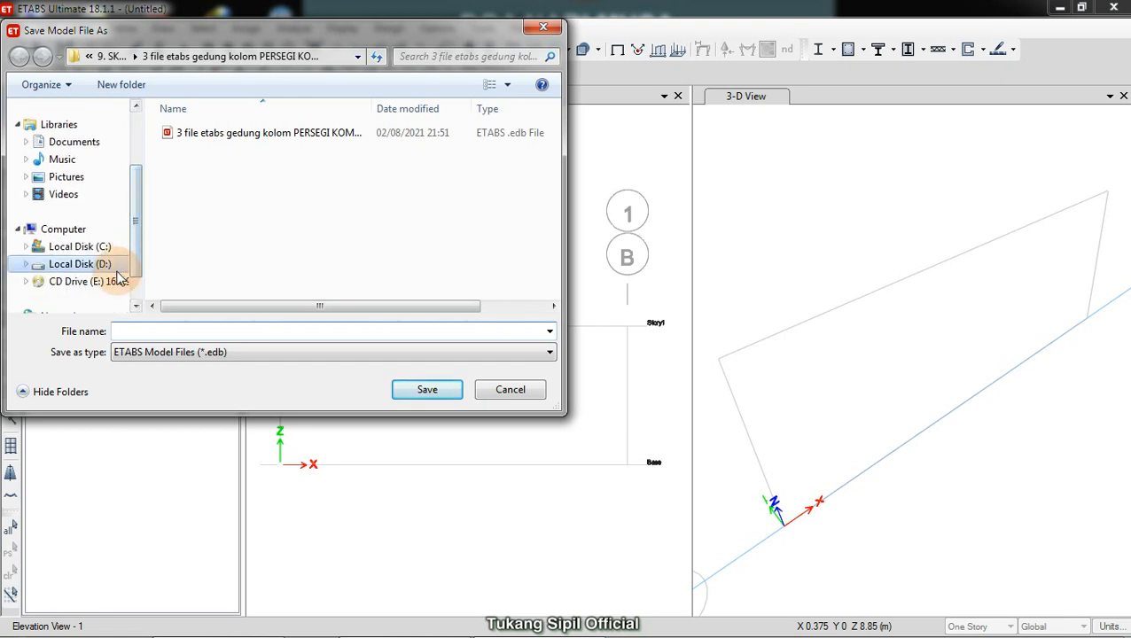
left_click(97, 264)
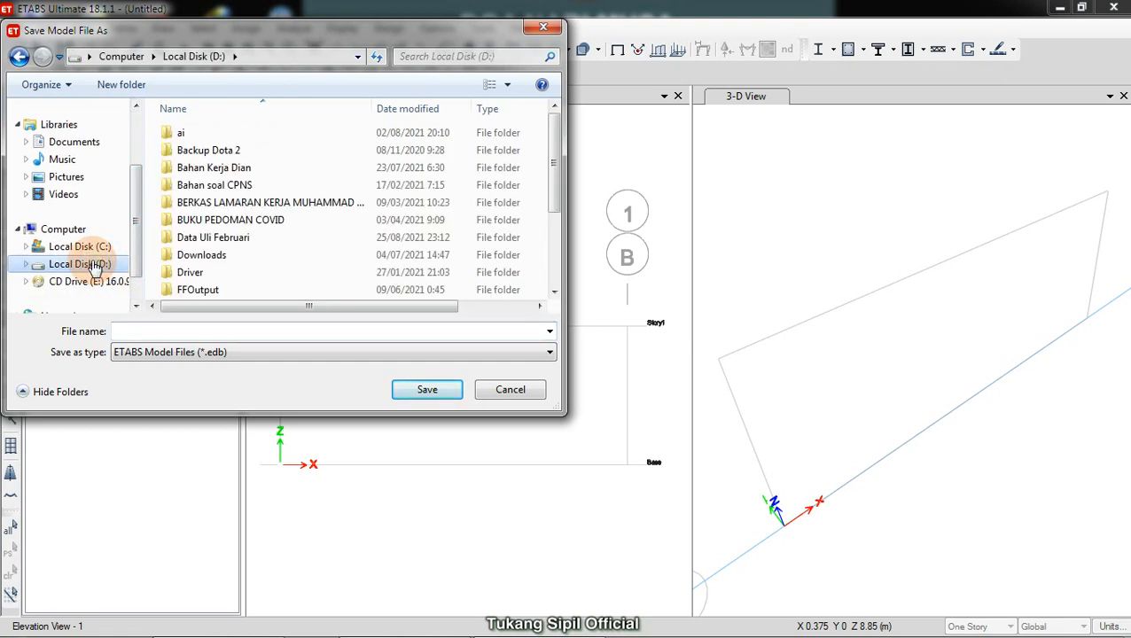
left_click(119, 87)
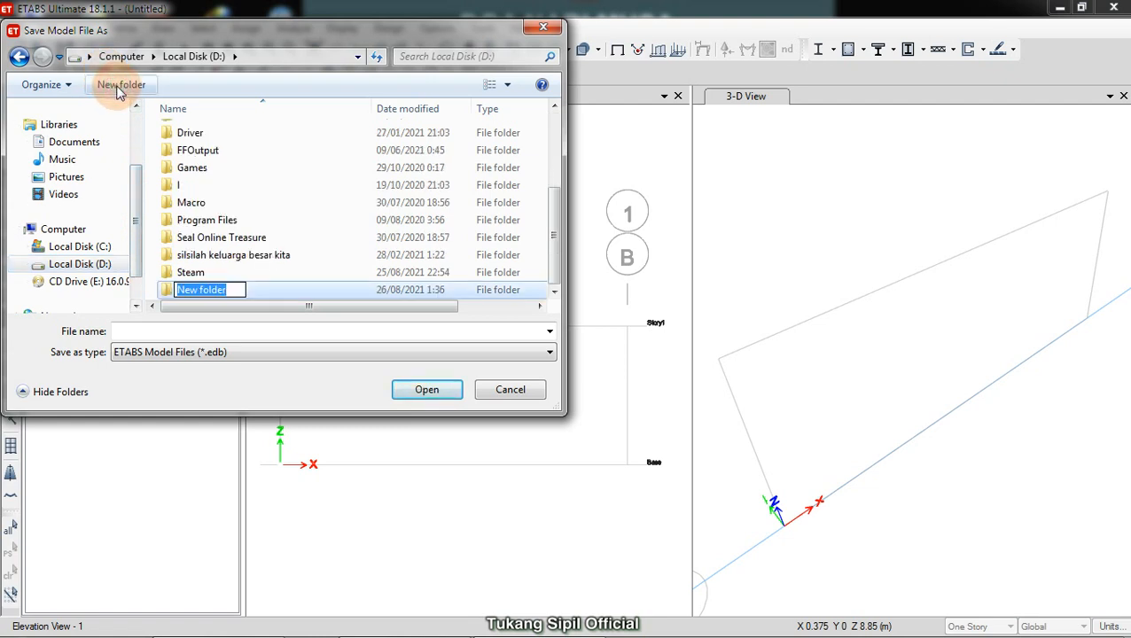
type("TSO ETABS TINGKAT DASAR")
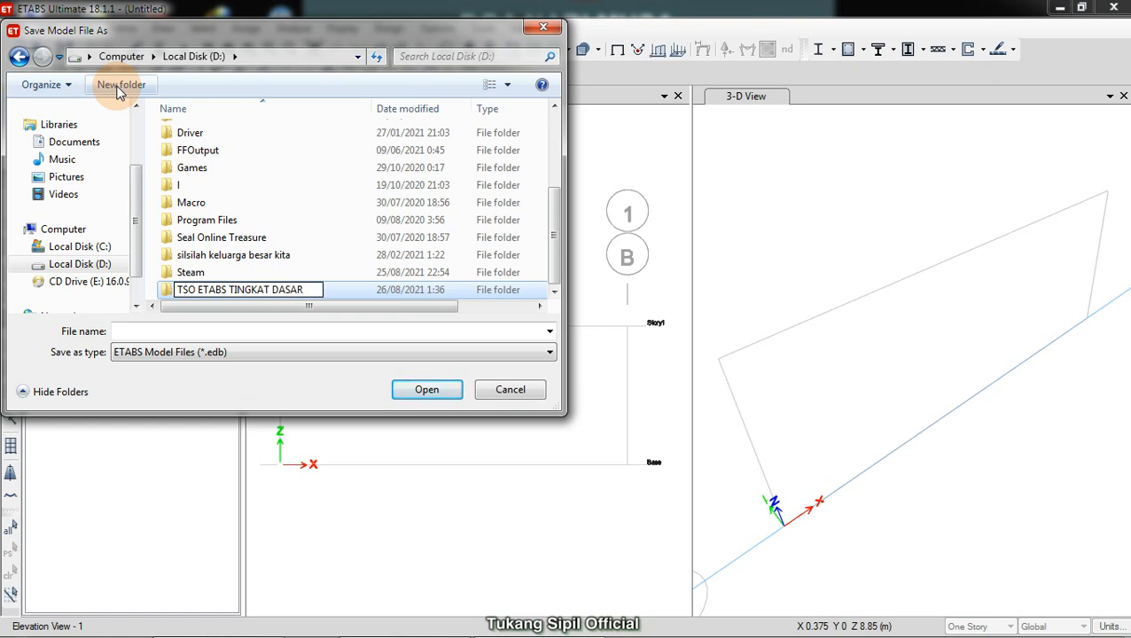
key("Return")
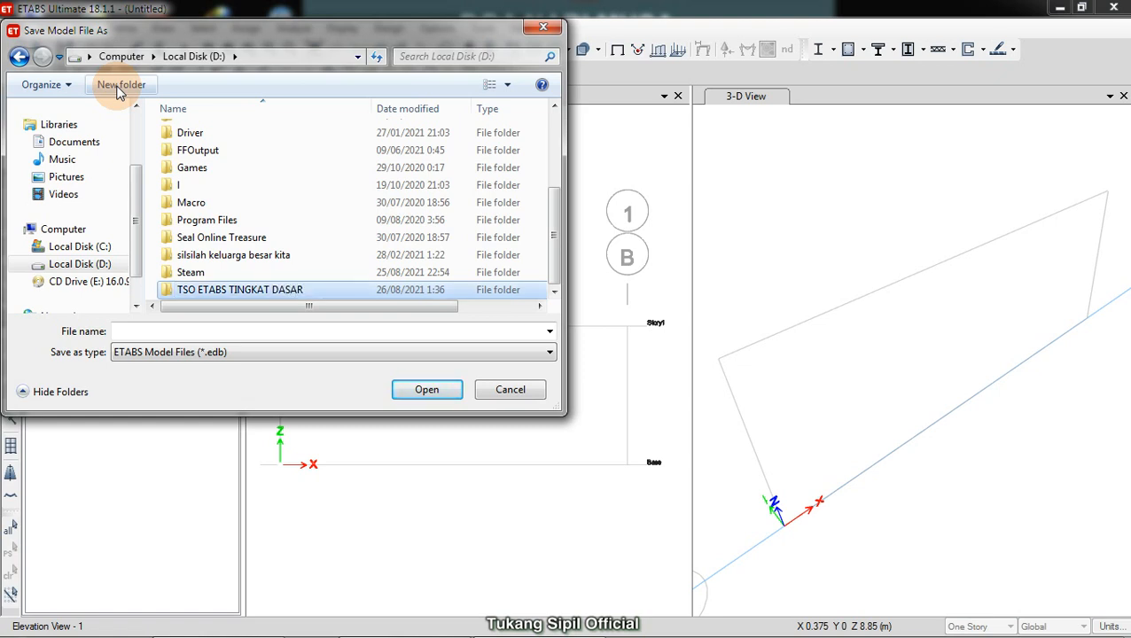
Save the model as CONTOH 1 inside the TSO ETABS TINGKAT DASAR folder
key("Return")
left_click(228, 330)
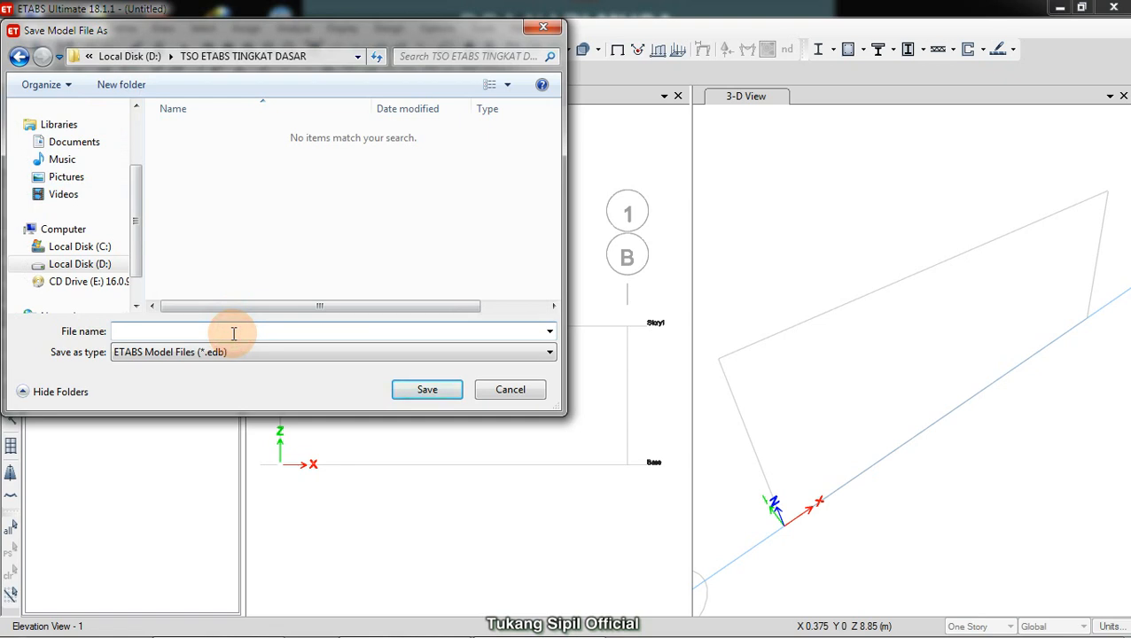
type("CONTOH 1")
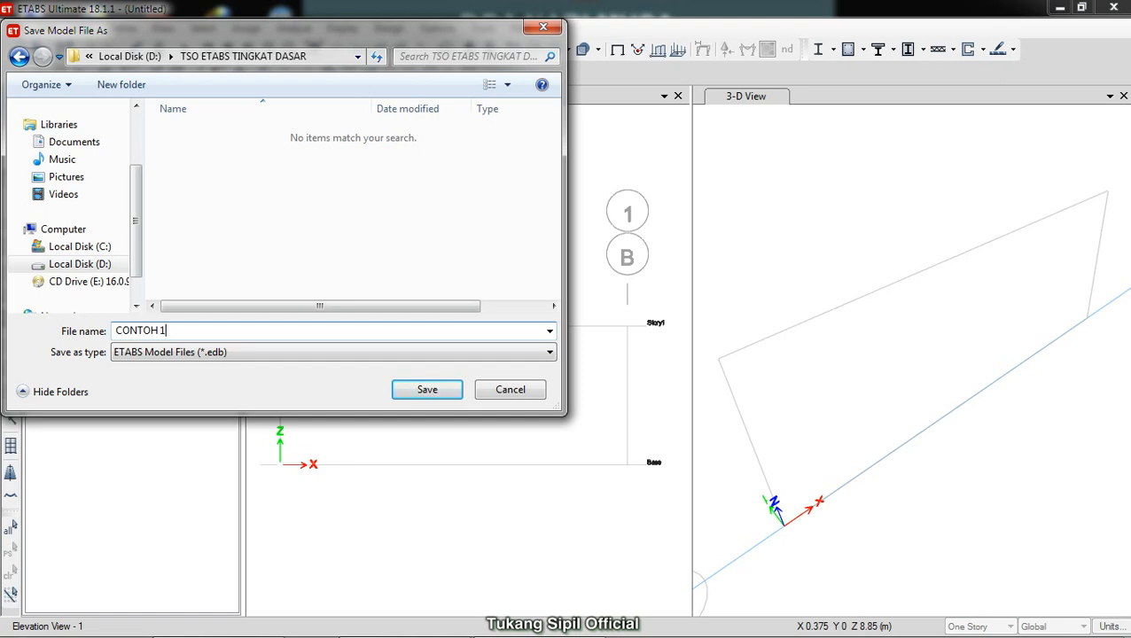
left_click(406, 390)
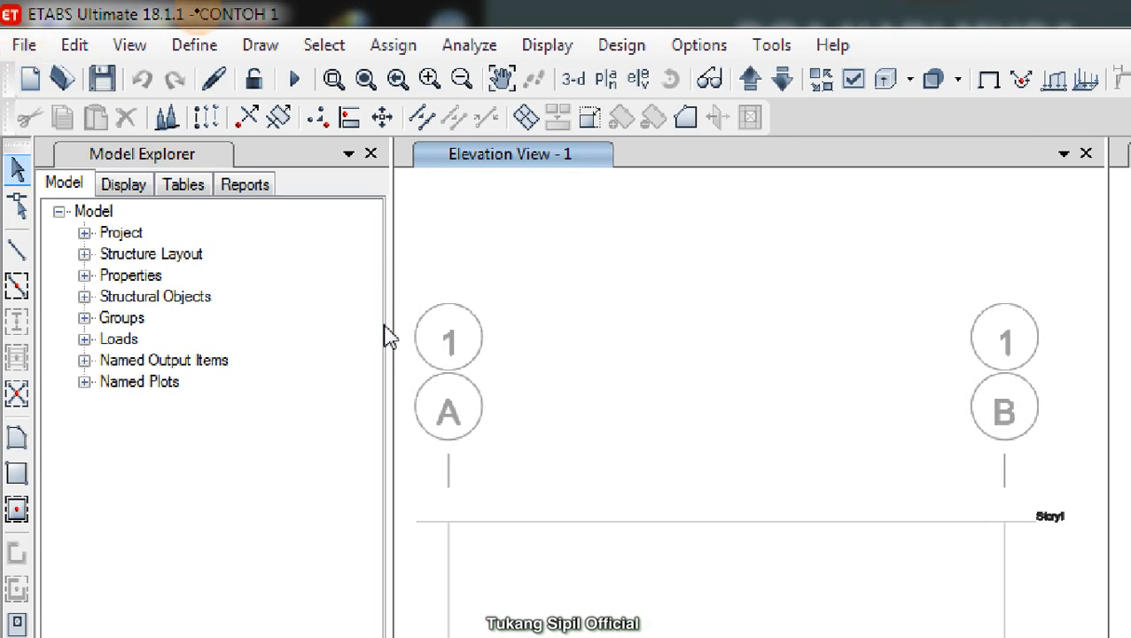
mouse_move(195, 36)
left_mouse_down()
mouse_move(297, 33)
mouse_move(207, 34)
mouse_move(298, 1)
mouse_move(366, 43)
left_mouse_up()
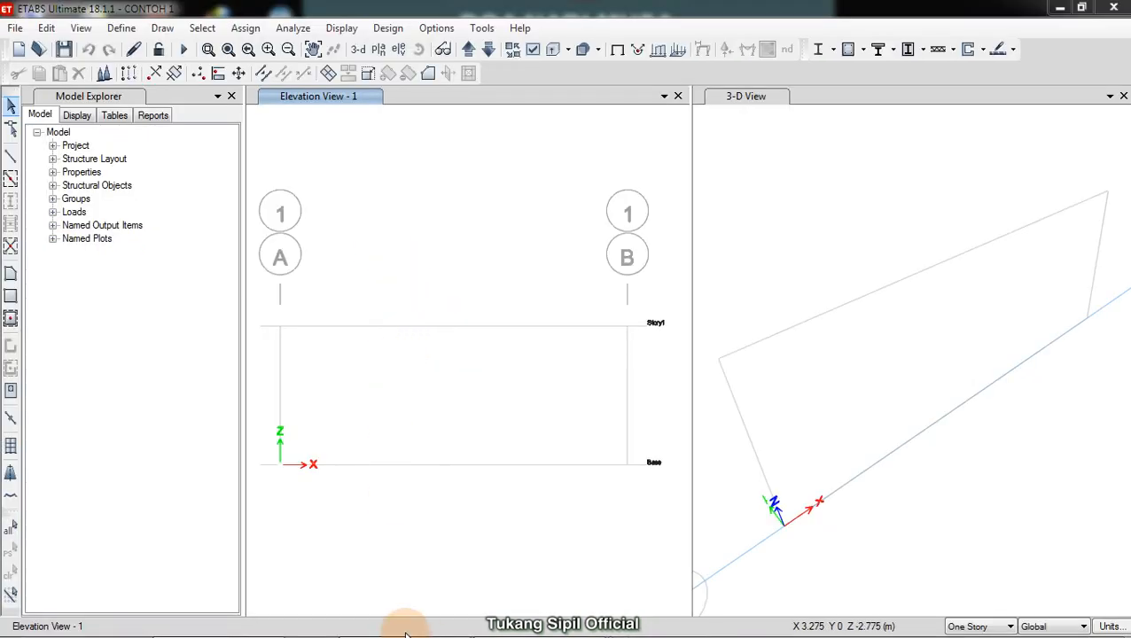
Consult topic 4.5 on beam geometry in the XMind outline and the beam problem in Word, and return to ETABS
left_click(404, 623)
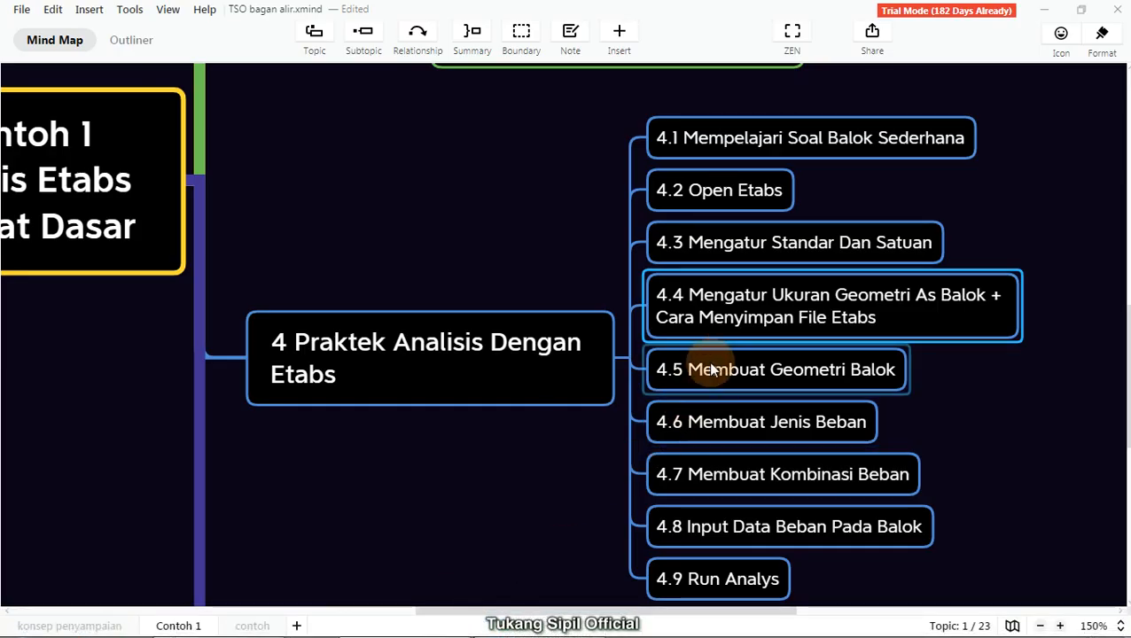
left_click(712, 370)
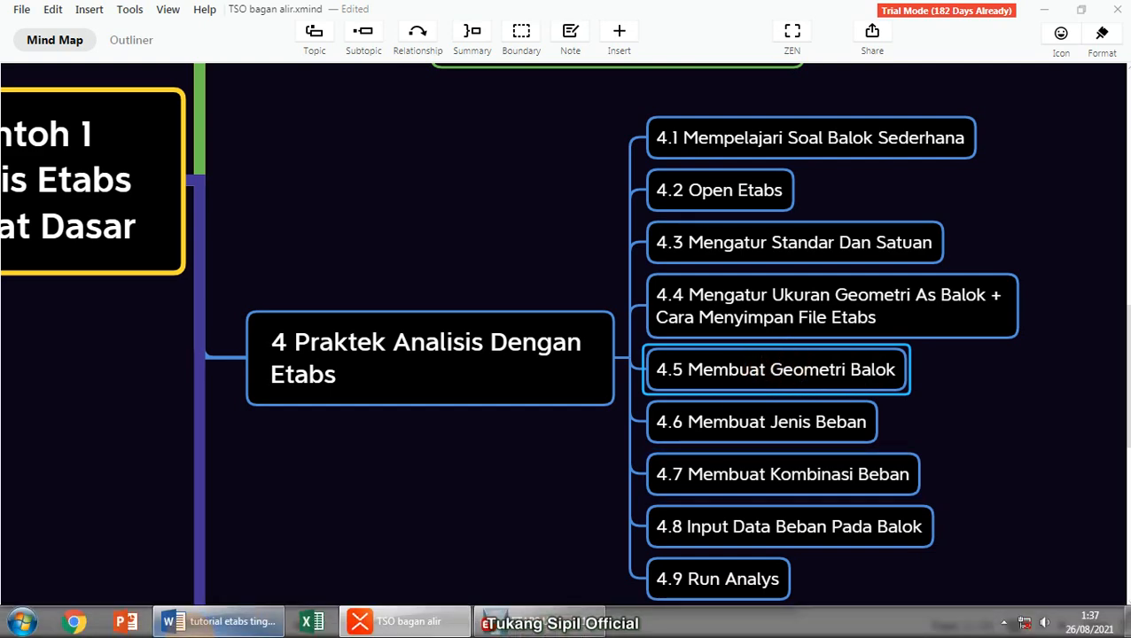
left_click(219, 622)
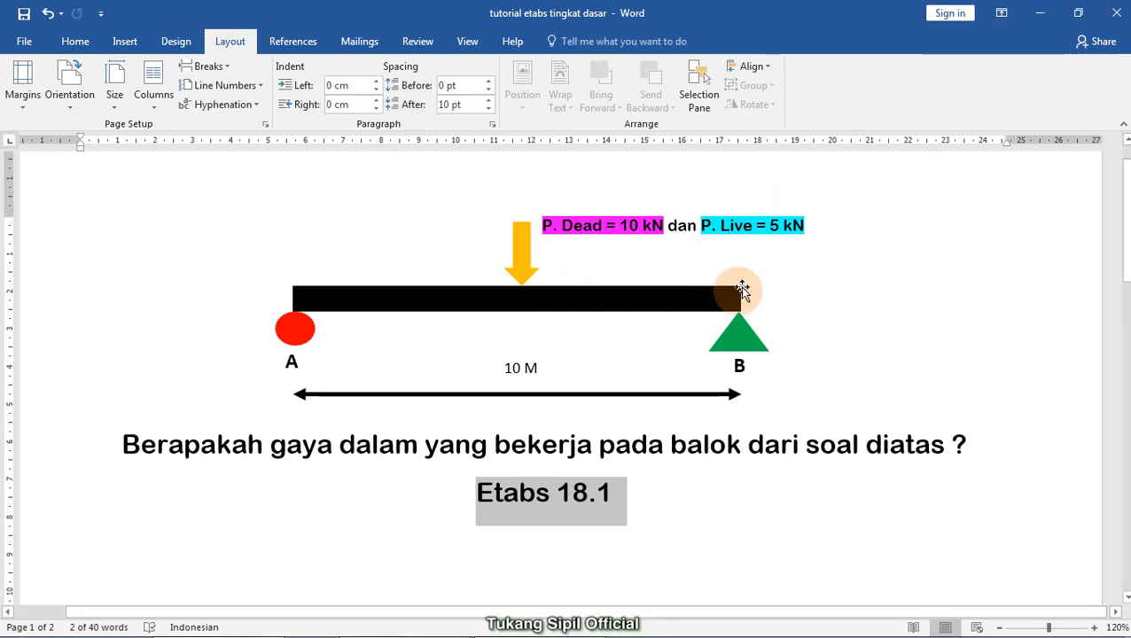
left_click(1039, 13)
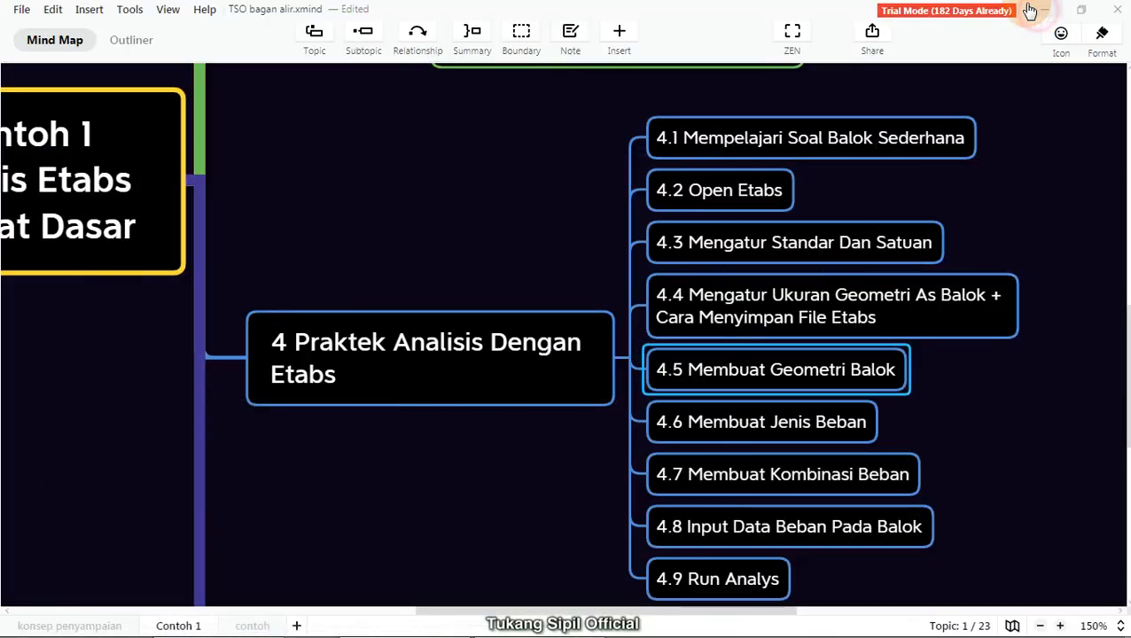
mouse_move(378, 635)
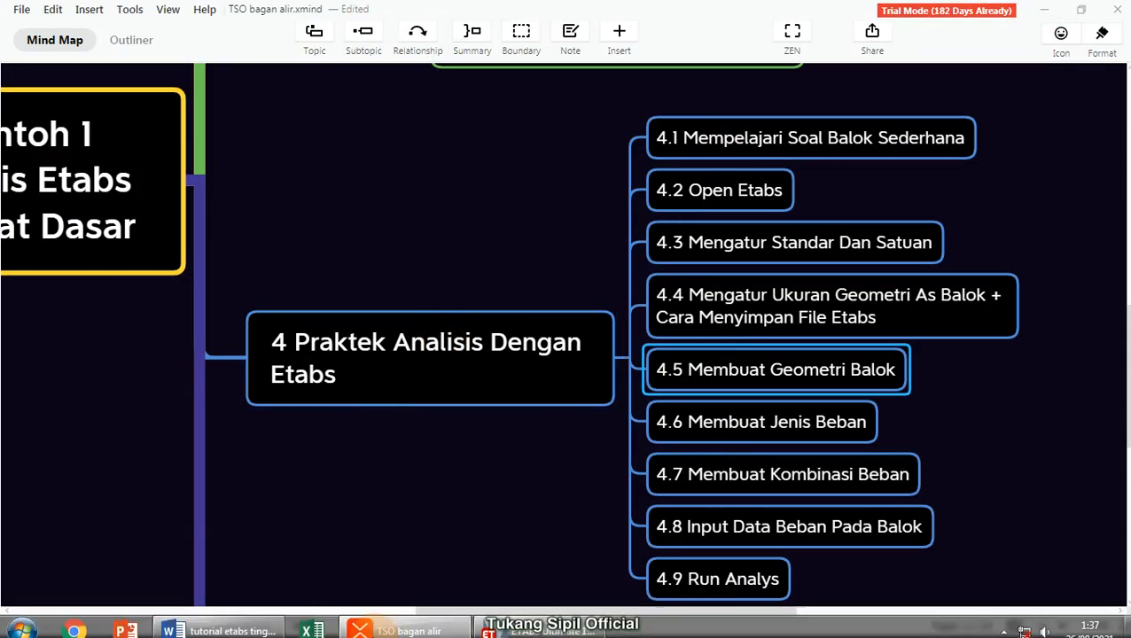
left_click(524, 624)
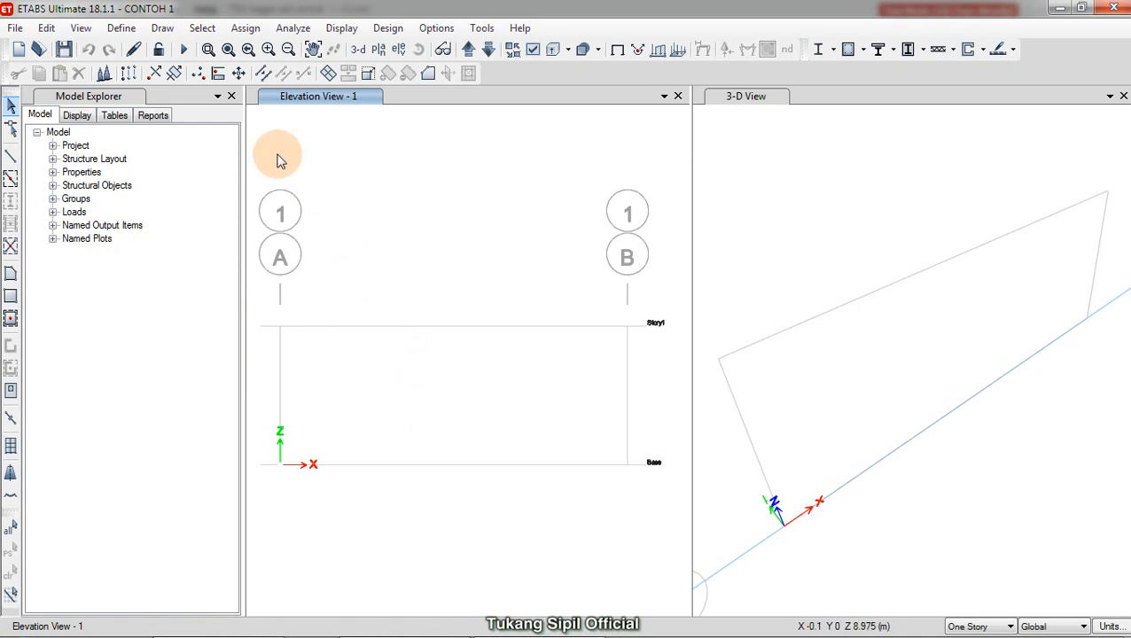
Close the Model Explorer and the 3-D view so that only the elevation view stays open
left_click(231, 97)
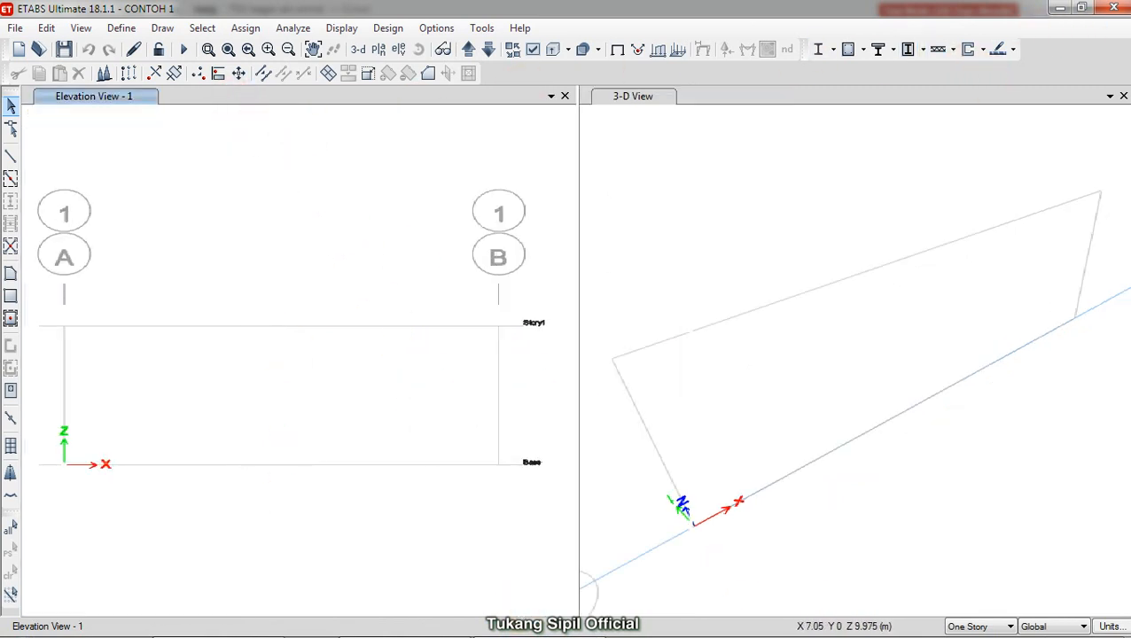
left_click(1124, 96)
left_click(1124, 97)
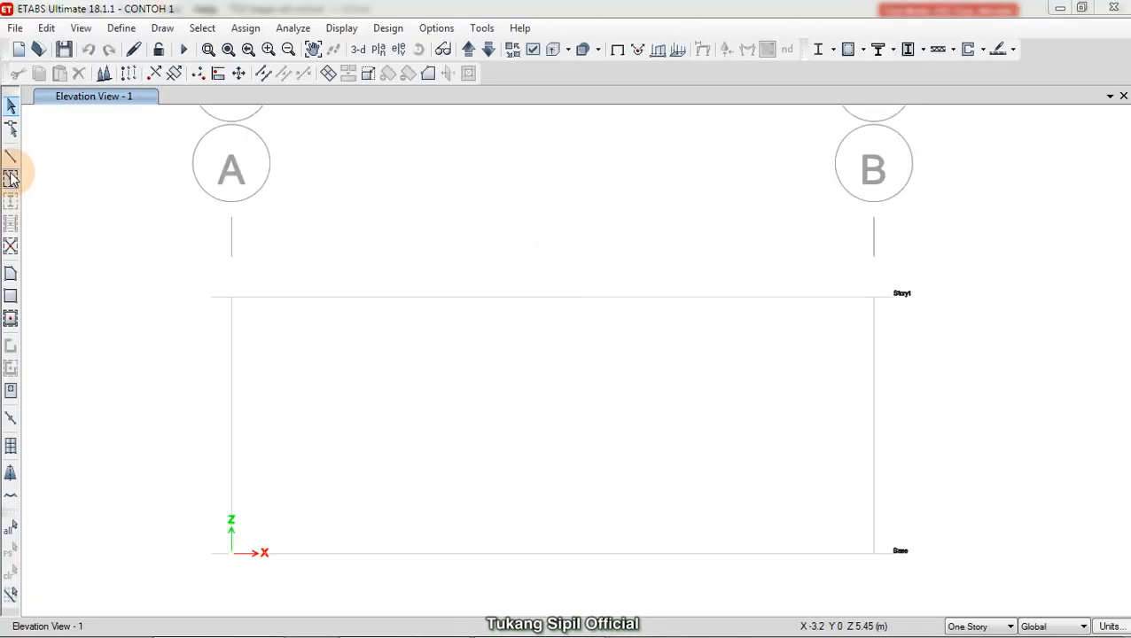
Start drawing a frame line with the SteelBm property and move its properties window clear of the grid's base line
left_click(11, 177)
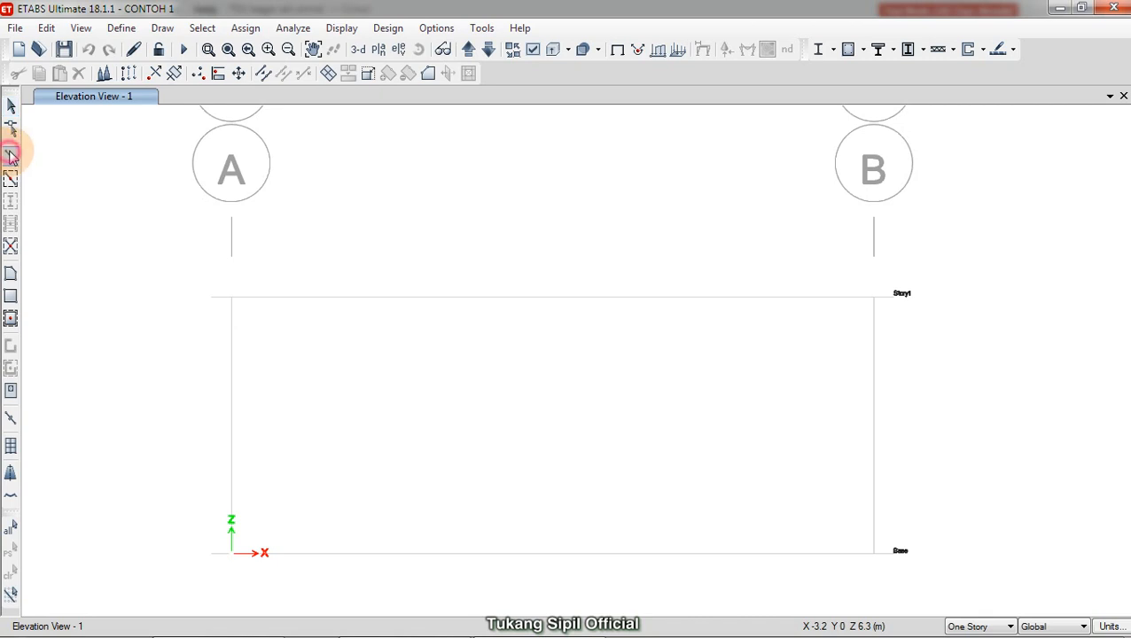
left_click(12, 156)
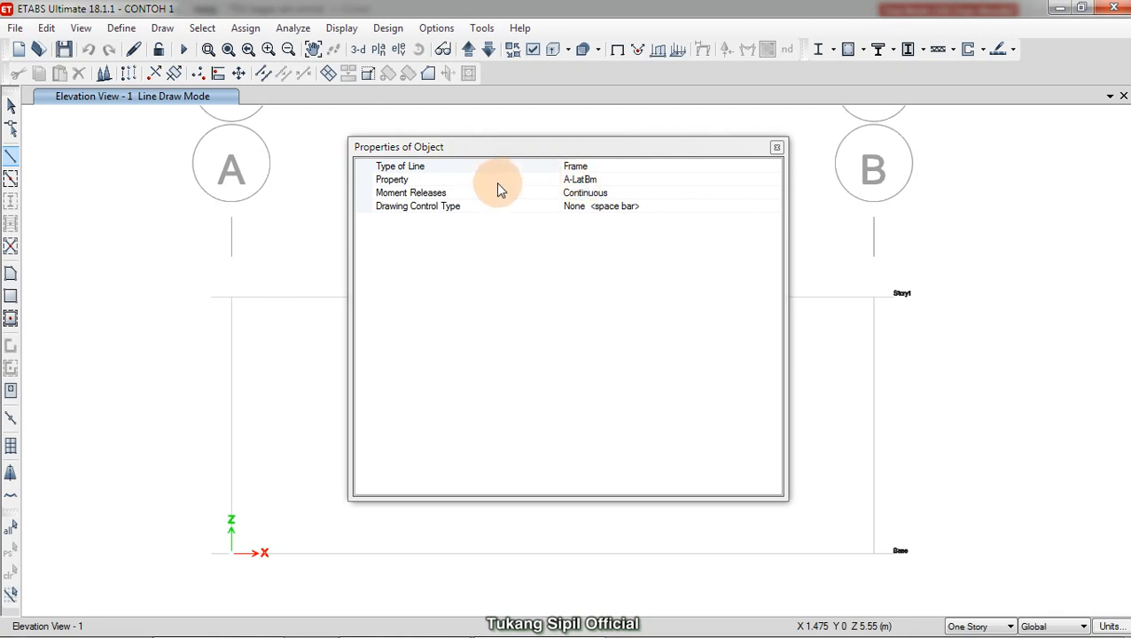
left_click(598, 179)
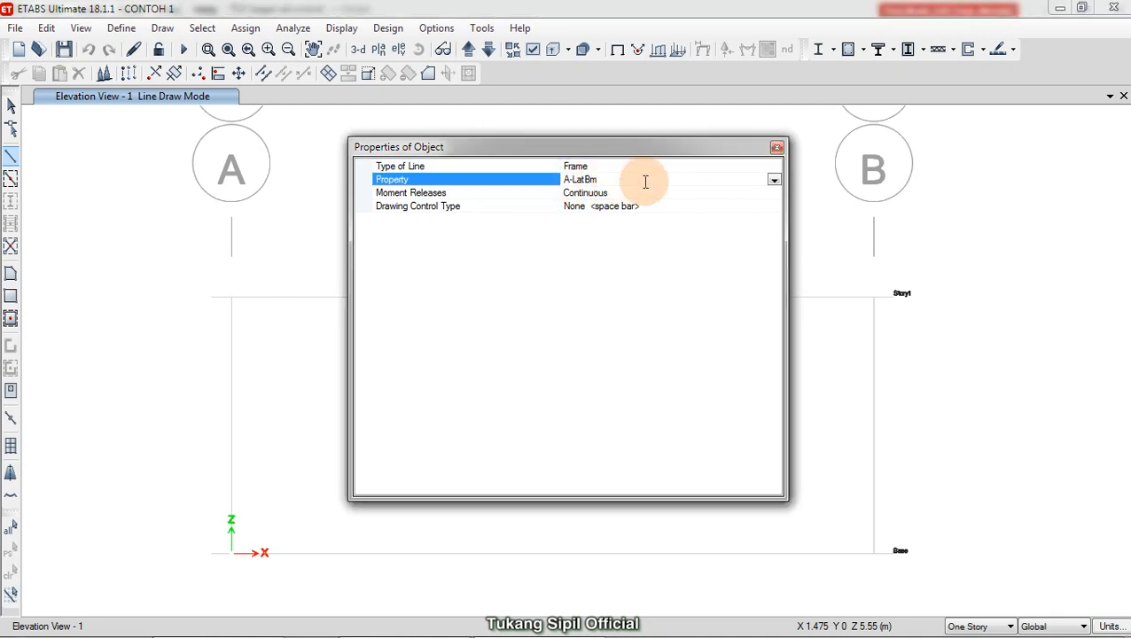
left_click(621, 184)
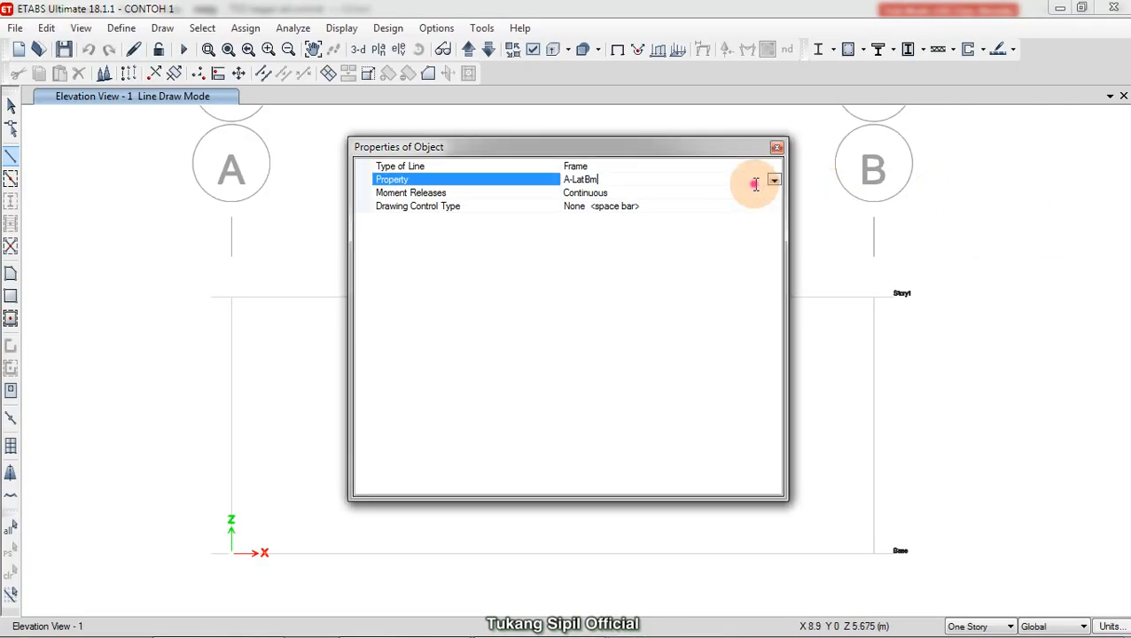
left_click(774, 180)
scroll(698, 255, "down", 1)
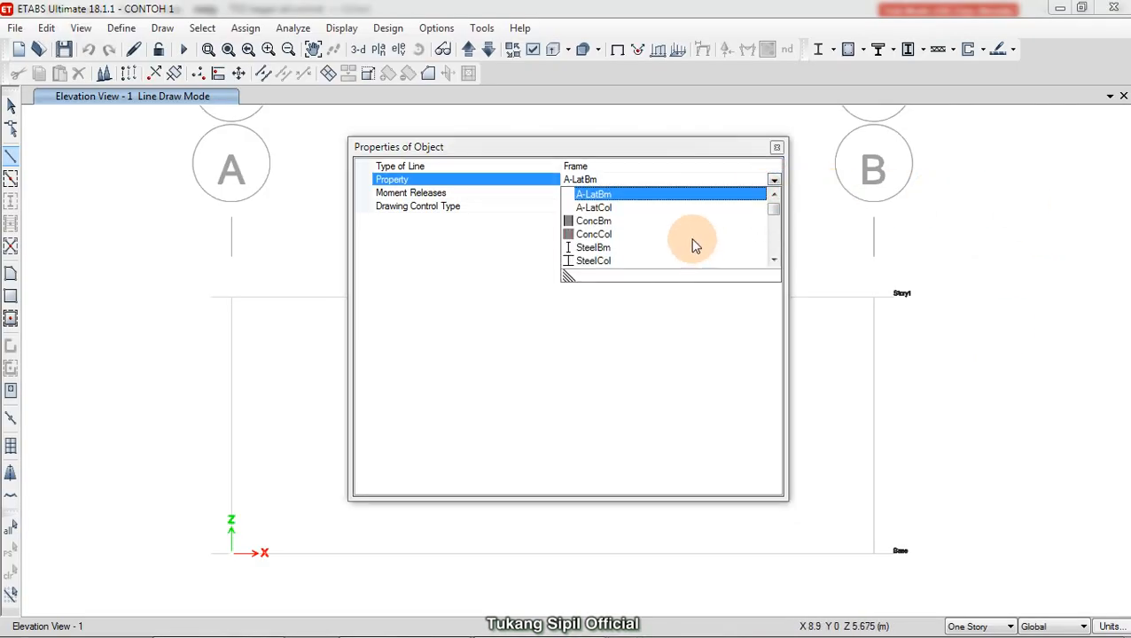
left_click(593, 248)
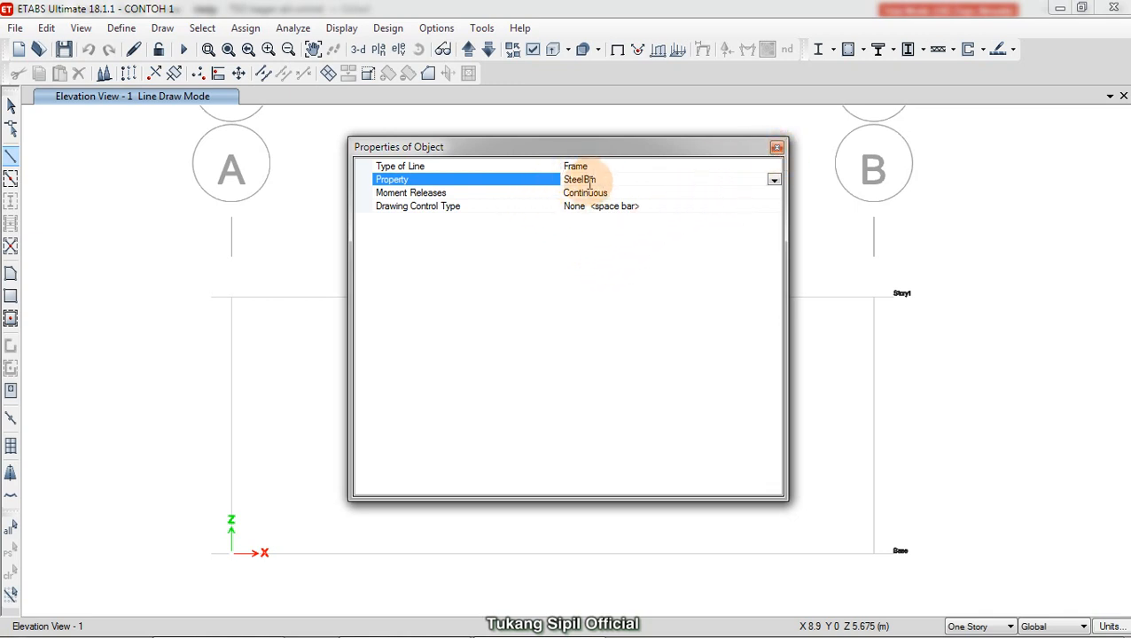
left_click_drag(598, 148, 602, 73)
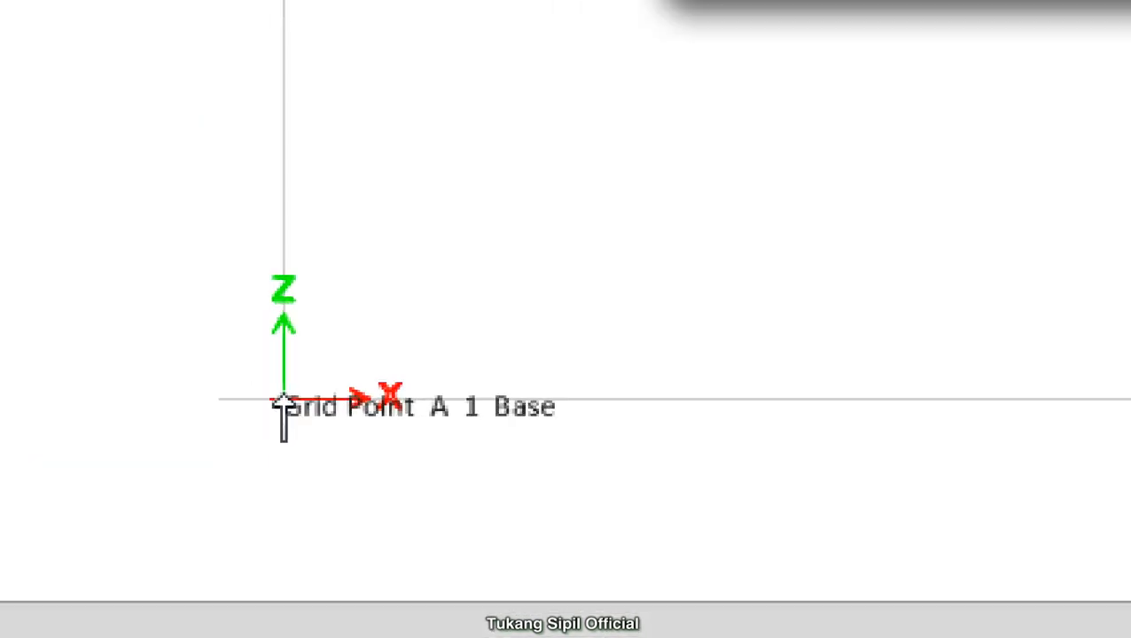
Mark the snap to grid point A-1 at the base with a freehand circle, arrow, underline and letters, and clear the annotations
mouse_move(251, 479)
left_mouse_down()
mouse_move(290, 480)
mouse_move(534, 309)
left_mouse_up()
mouse_move(437, 266)
left_mouse_down()
mouse_move(189, 404)
mouse_move(406, 507)
left_mouse_up()
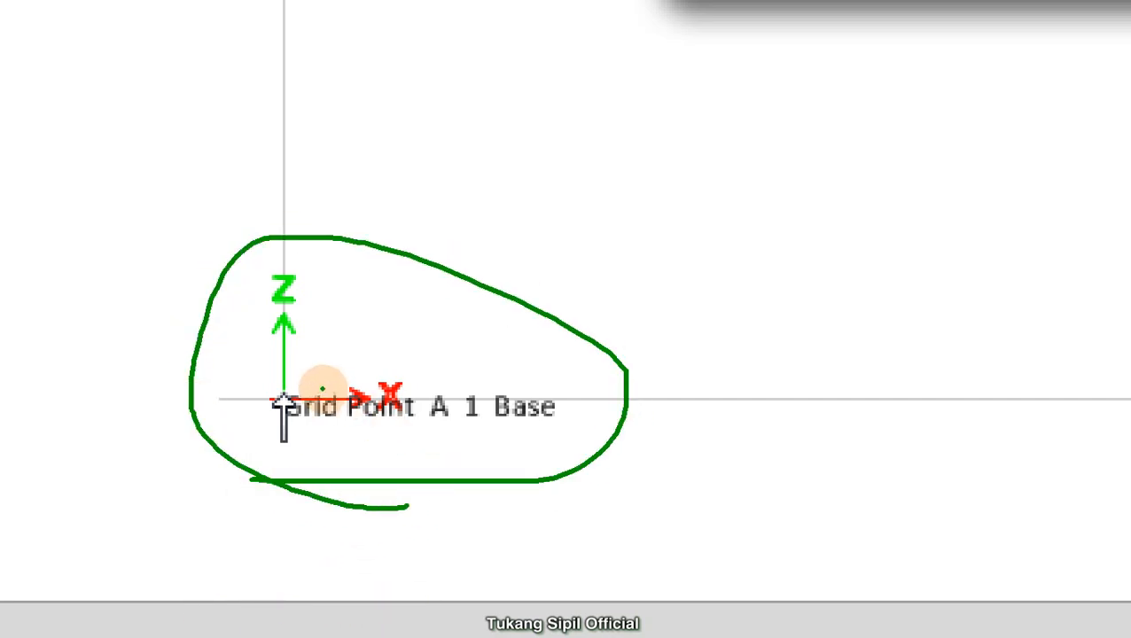
mouse_move(416, 319)
left_mouse_down()
mouse_move(305, 377)
mouse_move(305, 361)
mouse_move(282, 388)
left_mouse_up()
left_click_drag(300, 436, 535, 434)
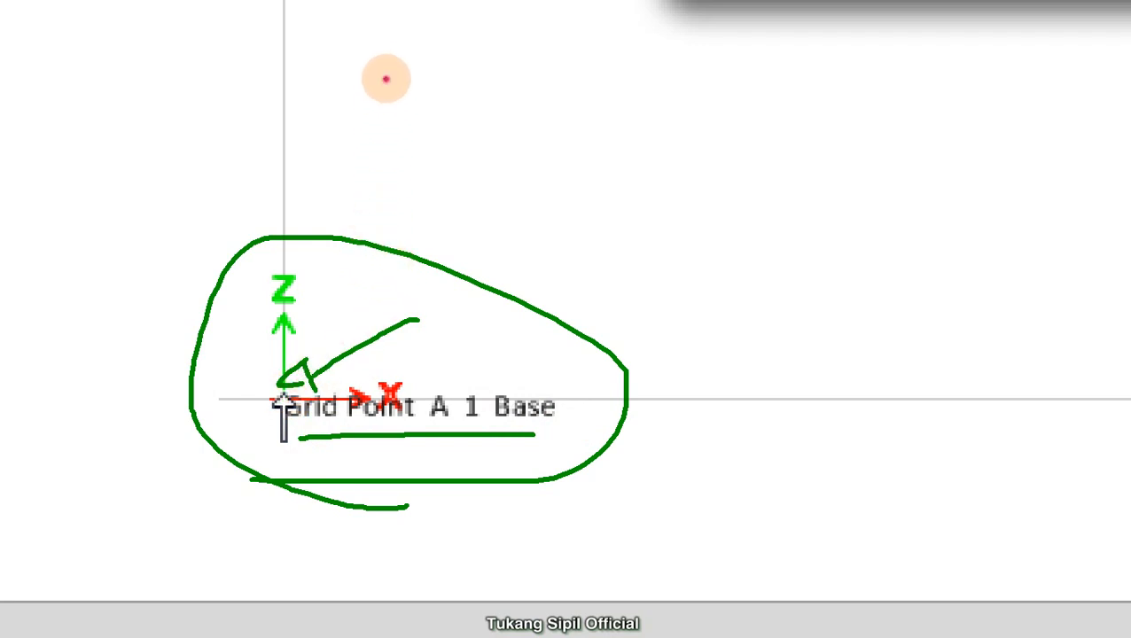
mouse_move(382, 100)
left_mouse_down()
mouse_move(446, 48)
mouse_move(461, 99)
left_mouse_up()
left_click_drag(407, 124, 419, 191)
mouse_move(446, 131)
left_mouse_down()
mouse_move(447, 175)
mouse_move(480, 175)
mouse_move(514, 121)
mouse_move(568, 168)
mouse_move(601, 131)
mouse_move(636, 165)
left_mouse_up()
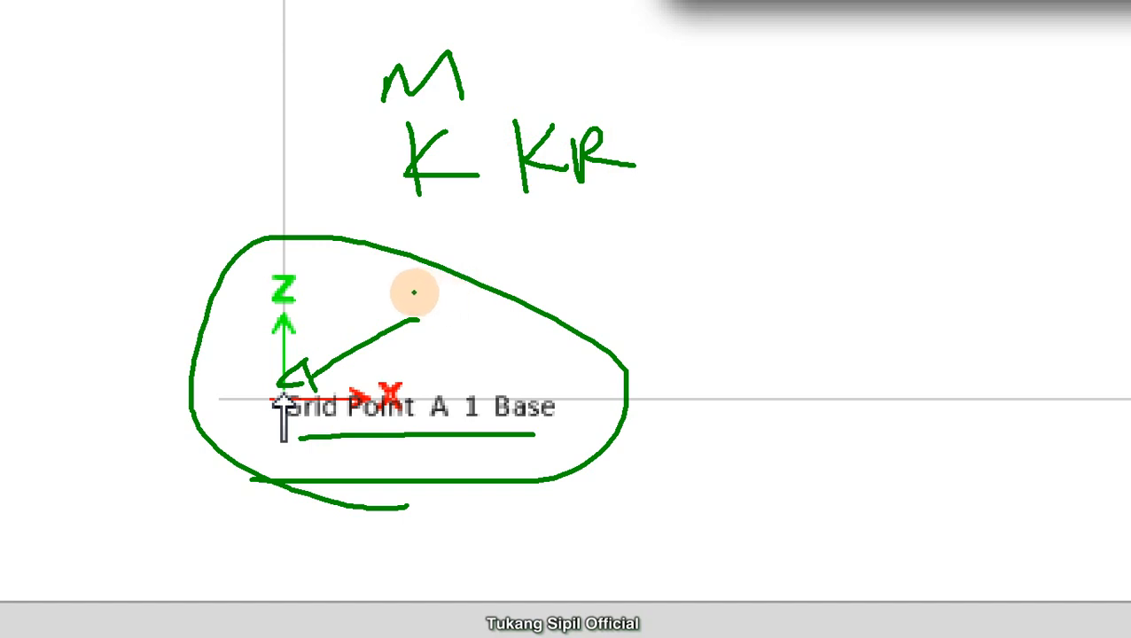
mouse_move(328, 314)
left_mouse_down()
mouse_move(813, 250)
mouse_move(799, 217)
mouse_move(808, 282)
left_mouse_up()
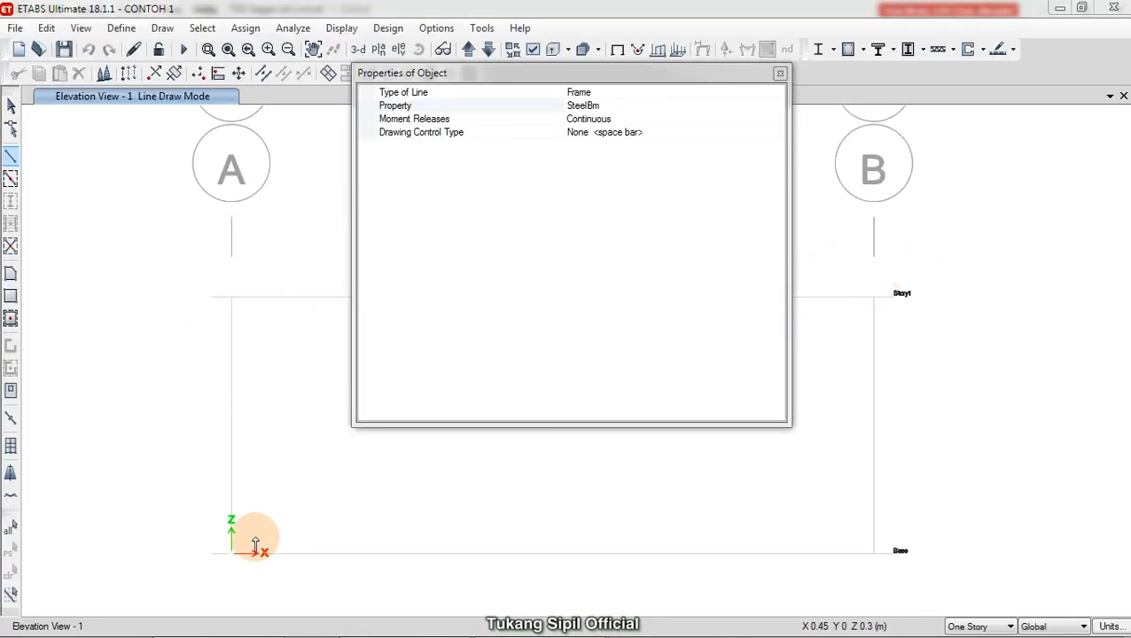
Draw the 10 m beam along the base from grid point A-1 to grid point B-1, and leave line drawing mode
left_click(230, 556)
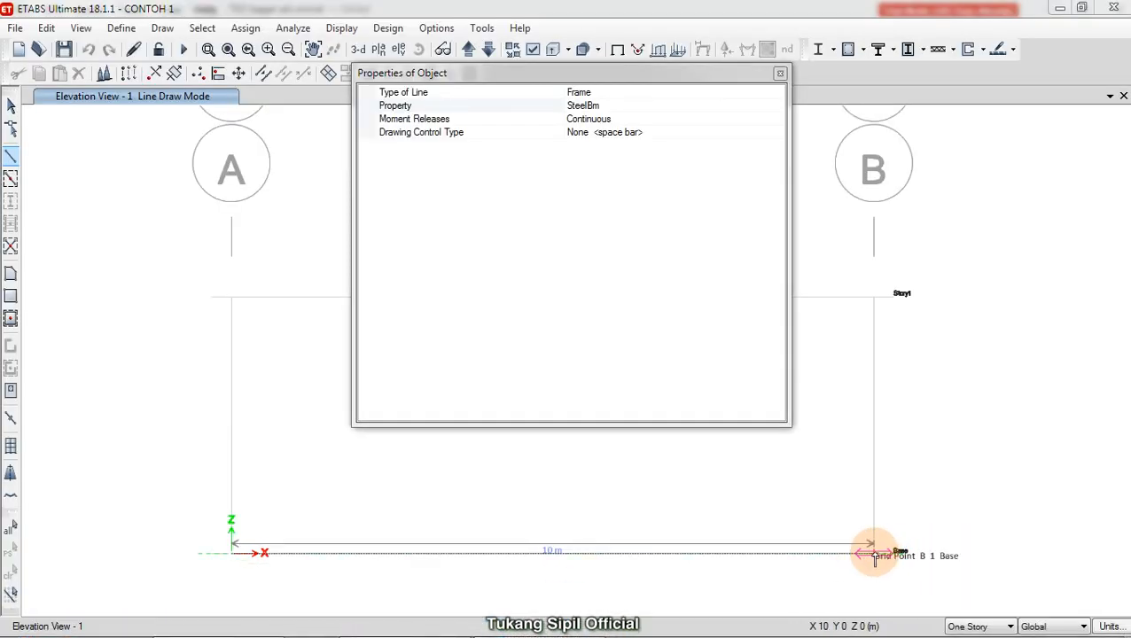
left_click(874, 554)
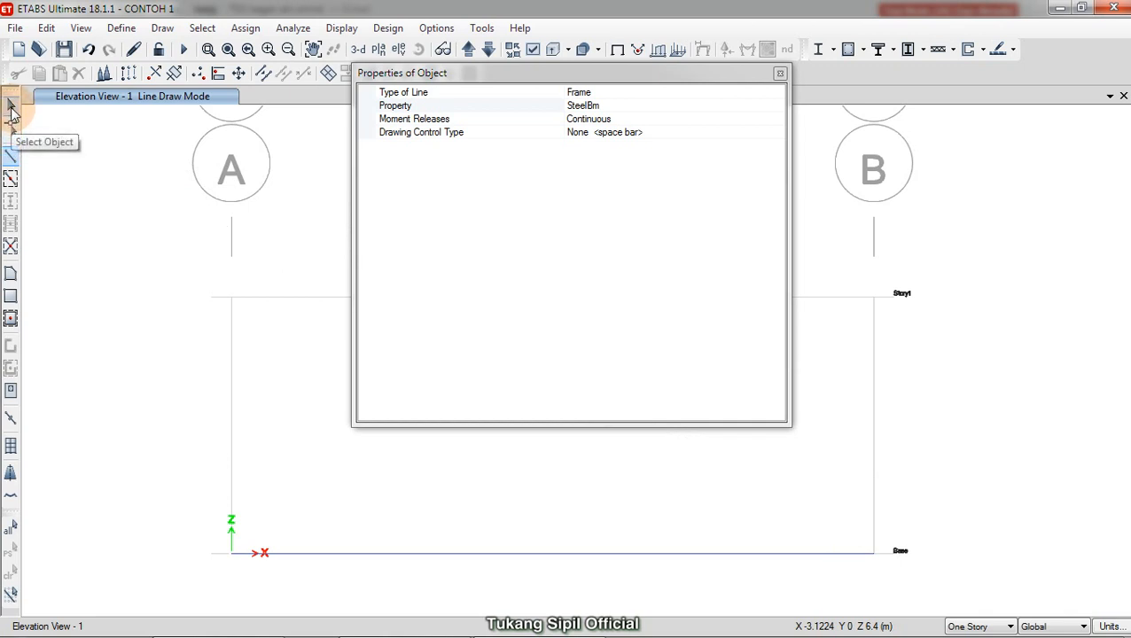
left_click(11, 106)
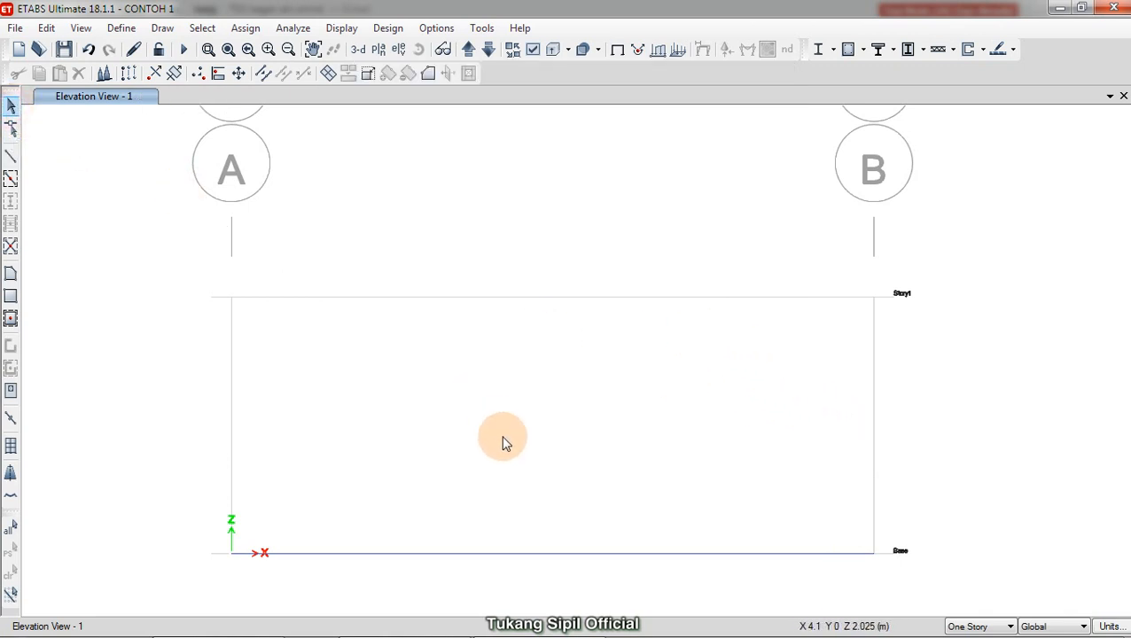
scroll(510, 453, "down", 1)
scroll(510, 452, "up", 1)
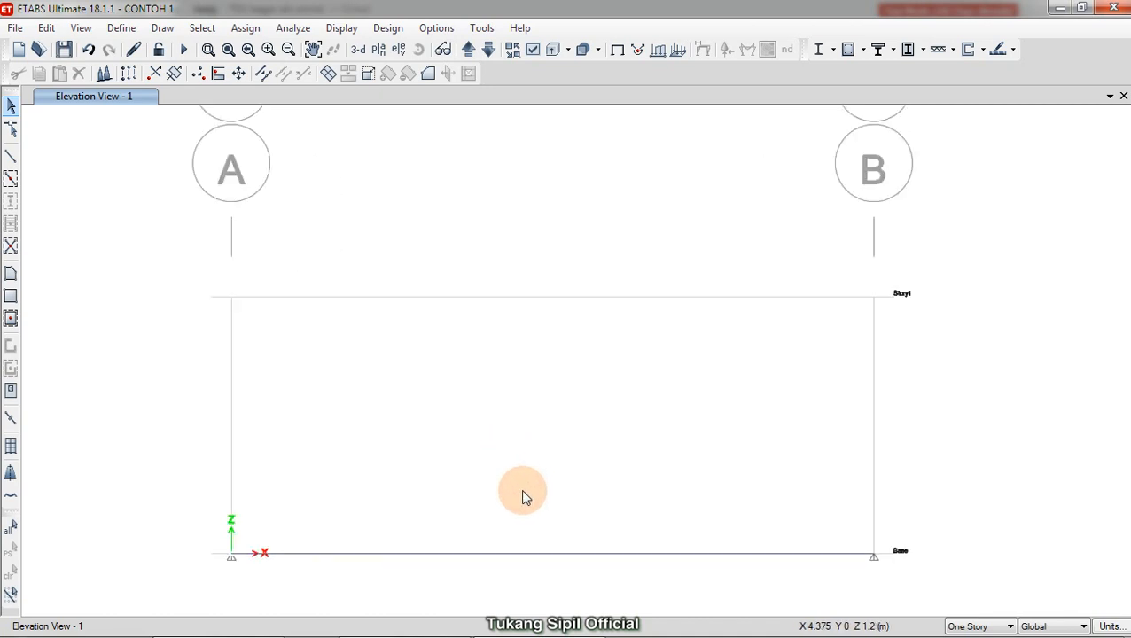
middle_click_drag(522, 490, 532, 364)
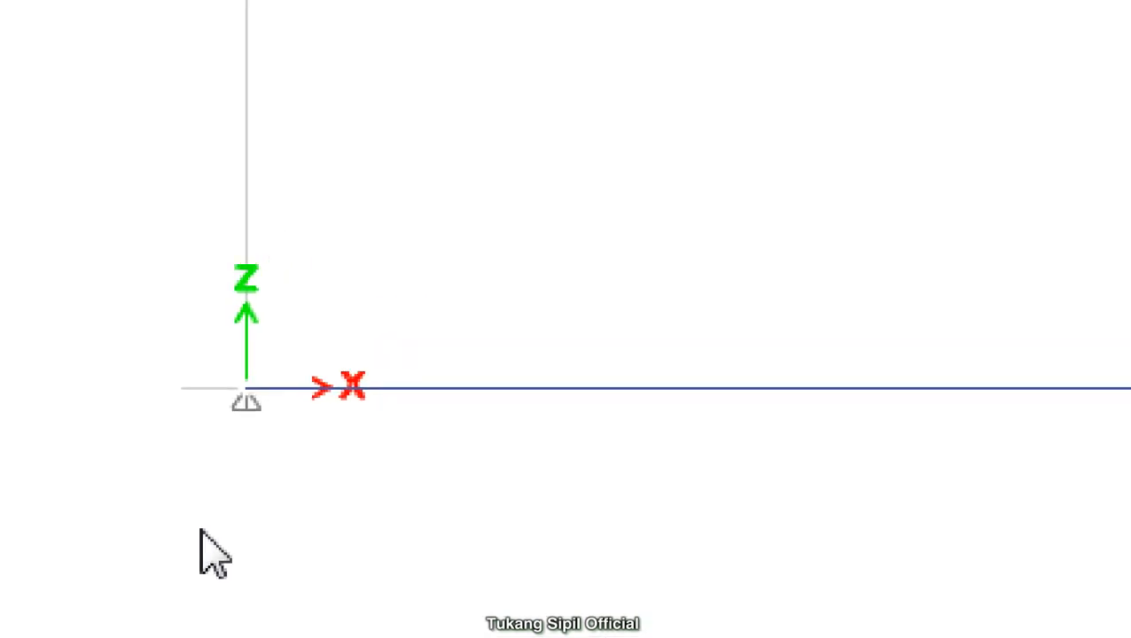
Mark the support symbol at the beam's A end with freehand strokes, clear them, and magnify the support at the B end
mouse_move(303, 191)
left_mouse_down()
mouse_move(184, 227)
mouse_move(362, 508)
mouse_move(245, 213)
left_mouse_up()
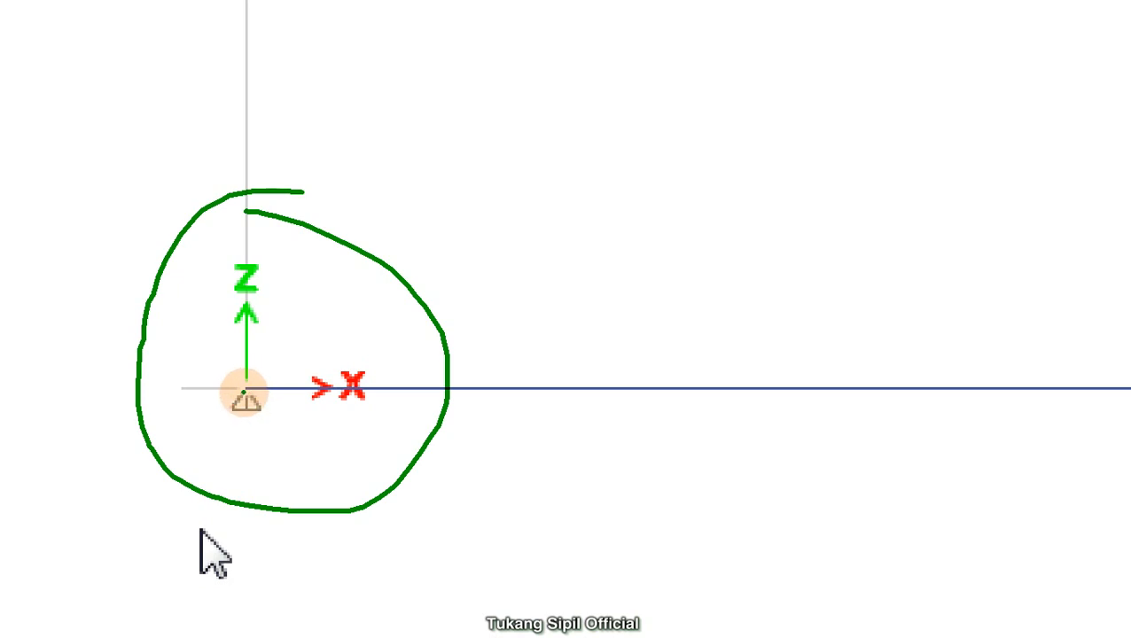
mouse_move(245, 387)
left_mouse_down()
mouse_move(233, 409)
mouse_move(254, 395)
left_mouse_up()
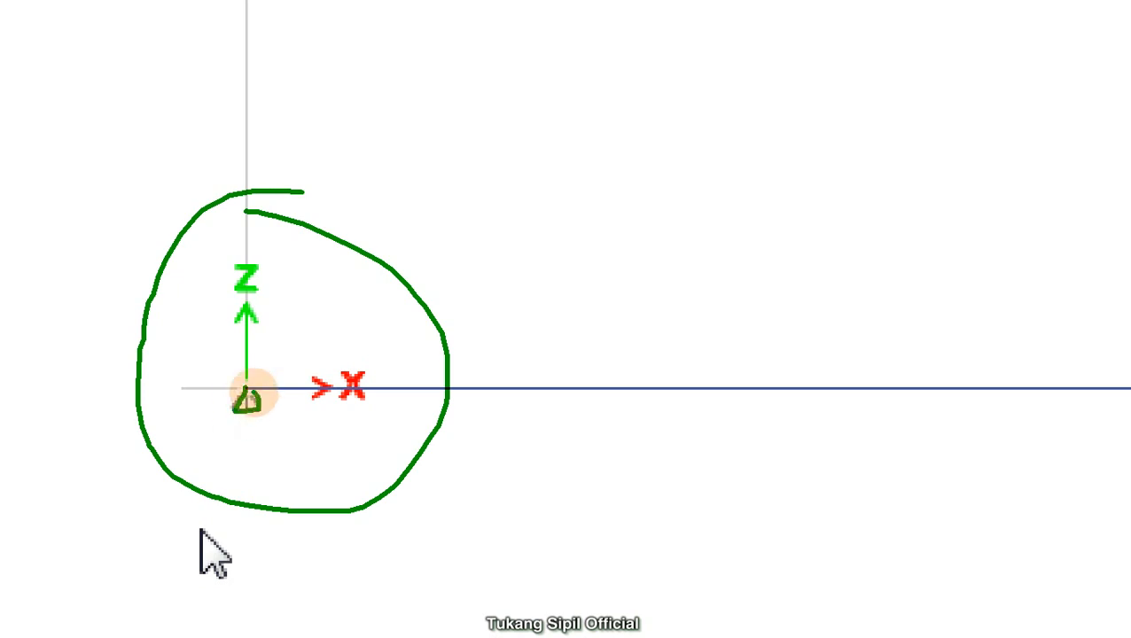
key("Escape")
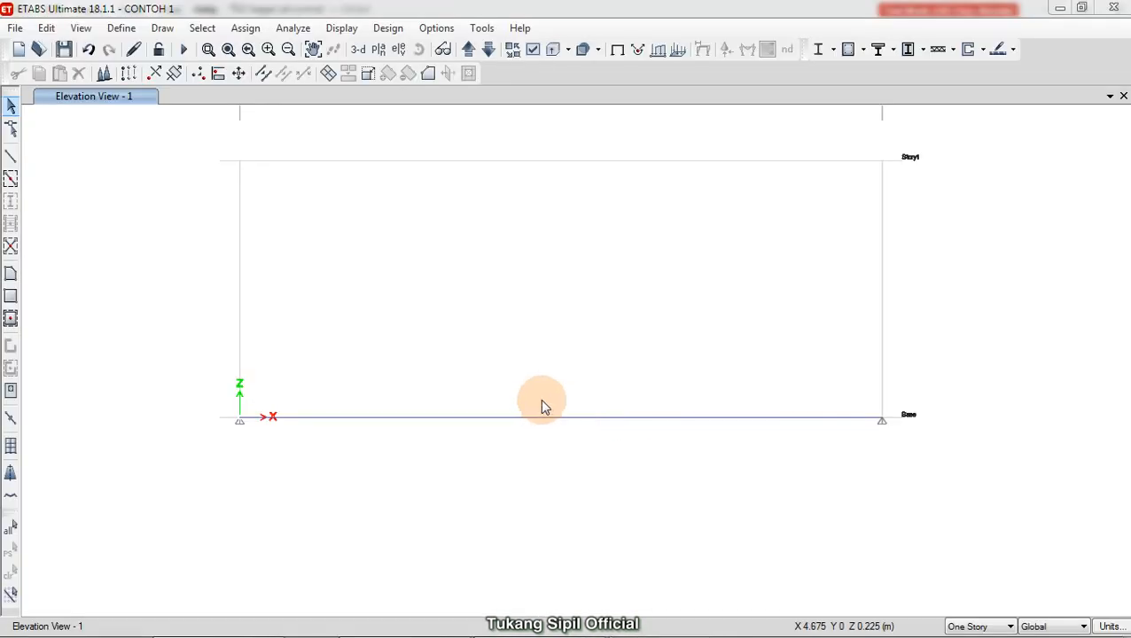
key("ctrl+1")
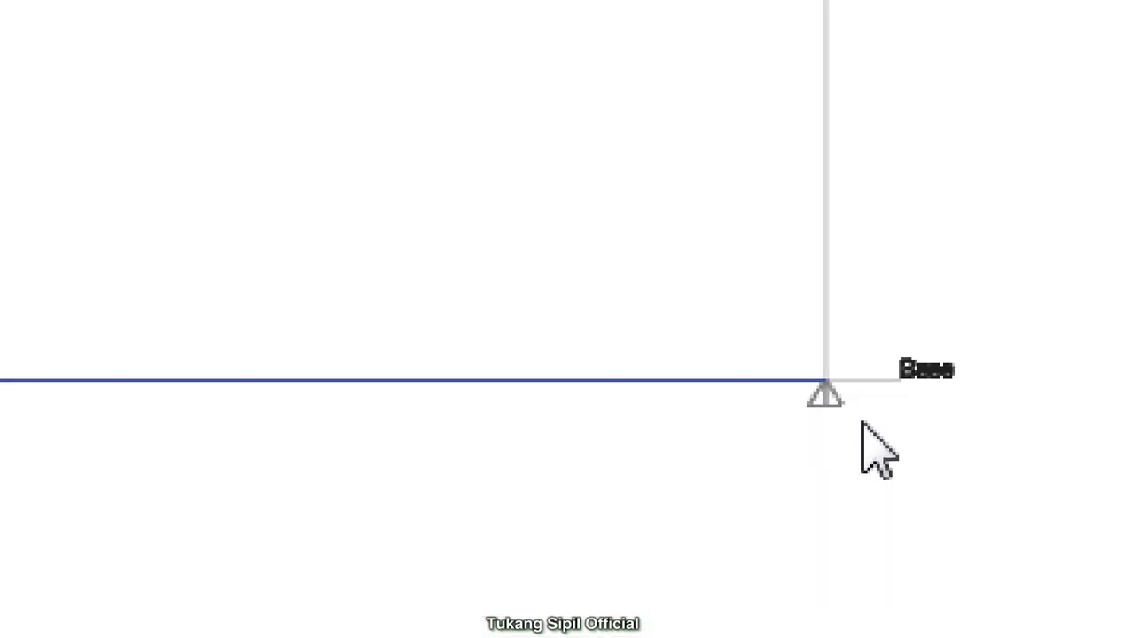
key("Escape")
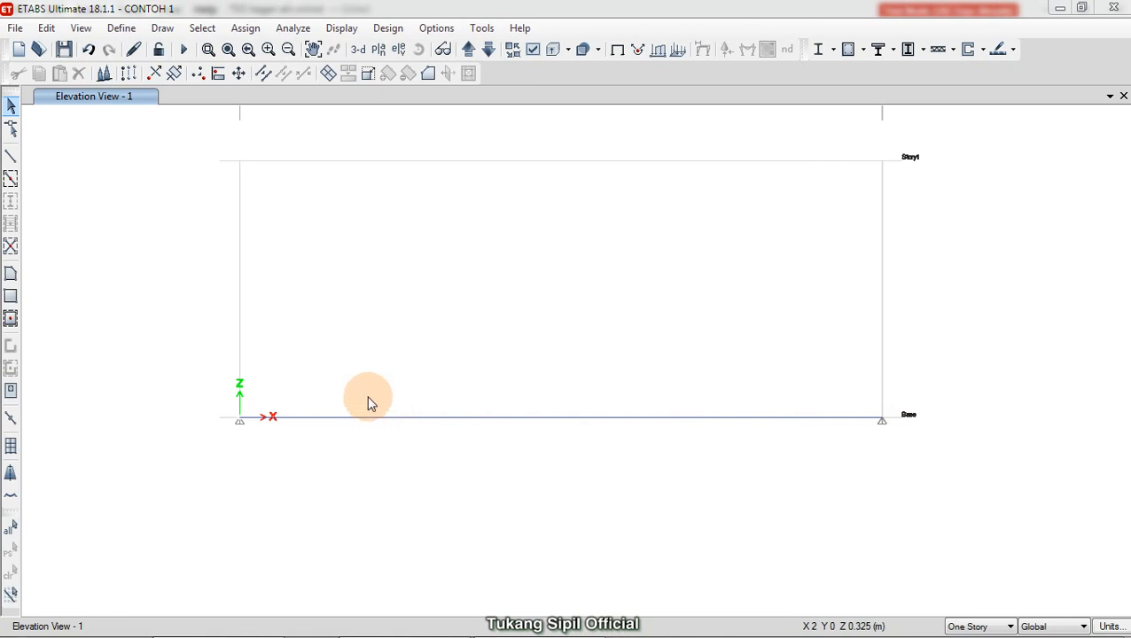
Switch to the Word problem sheet to check the support types at A and B, and return to ETABS
mouse_move(331, 631)
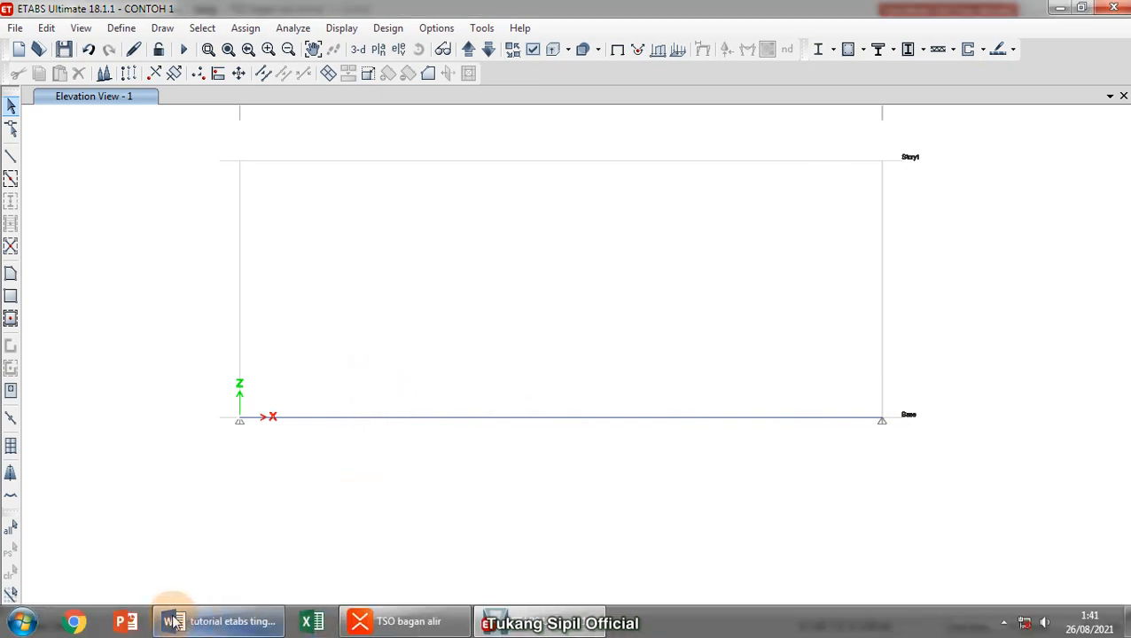
left_click(203, 625)
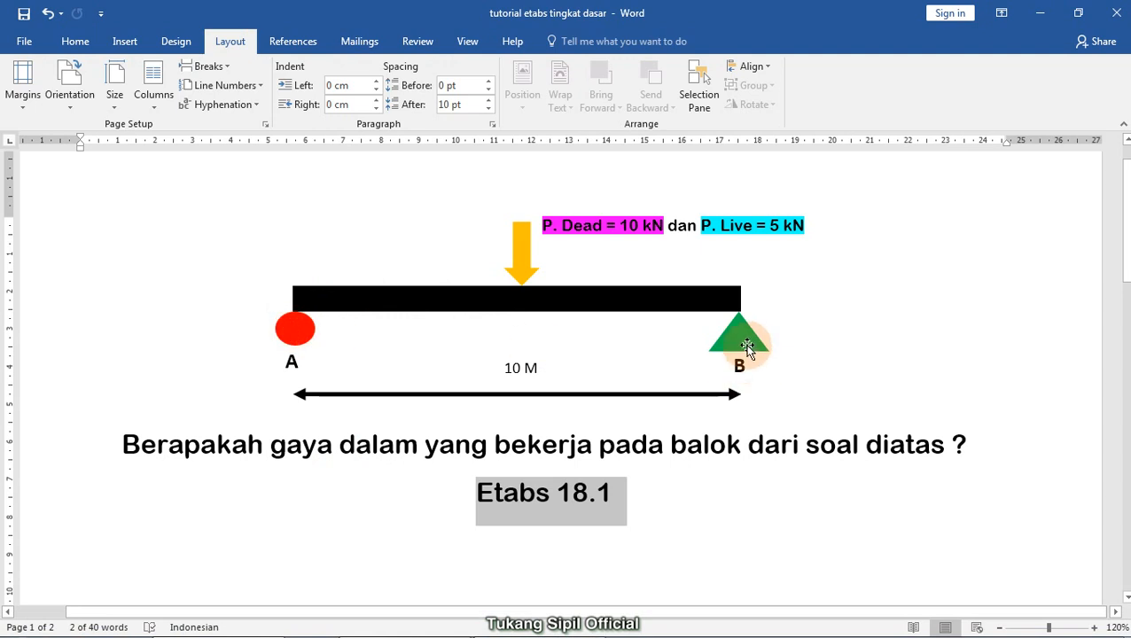
mouse_move(443, 631)
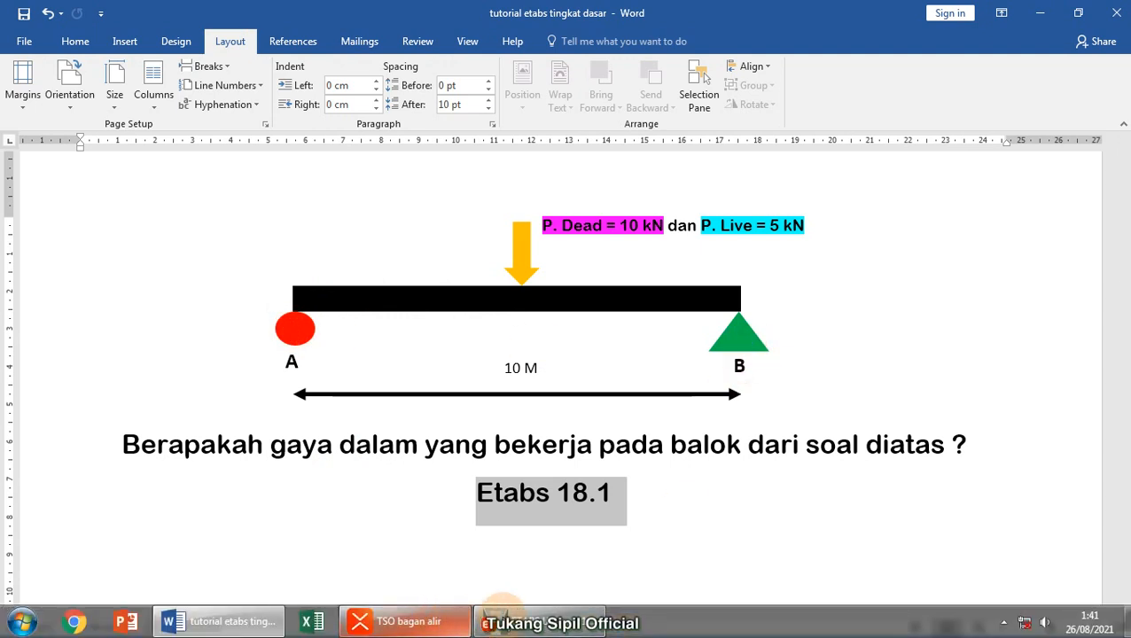
left_click(502, 620)
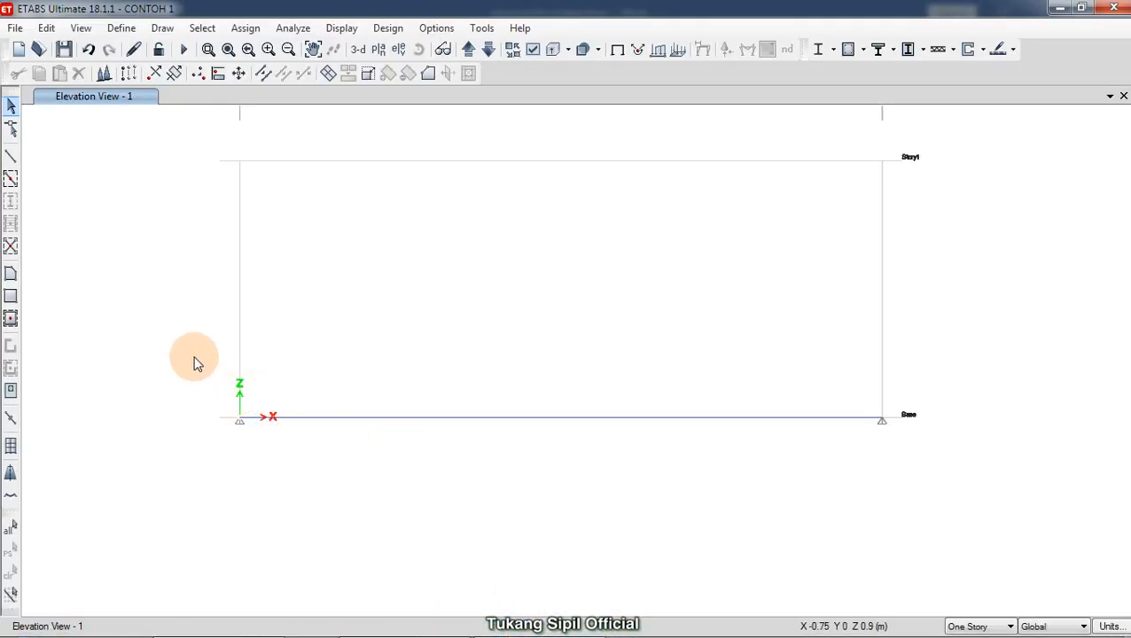
Select the joint at the beam's A end and set its joint restraints to the roller fast restraint with only Translation Z restrained
left_click_drag(191, 363, 356, 475)
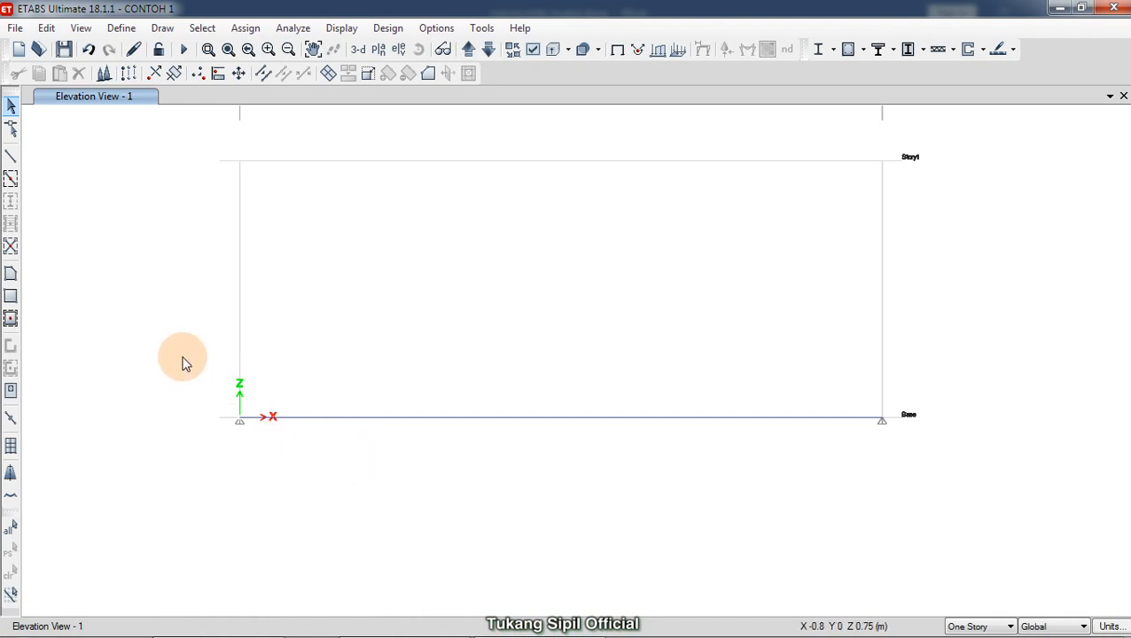
left_click_drag(162, 345, 354, 482)
left_click(232, 424)
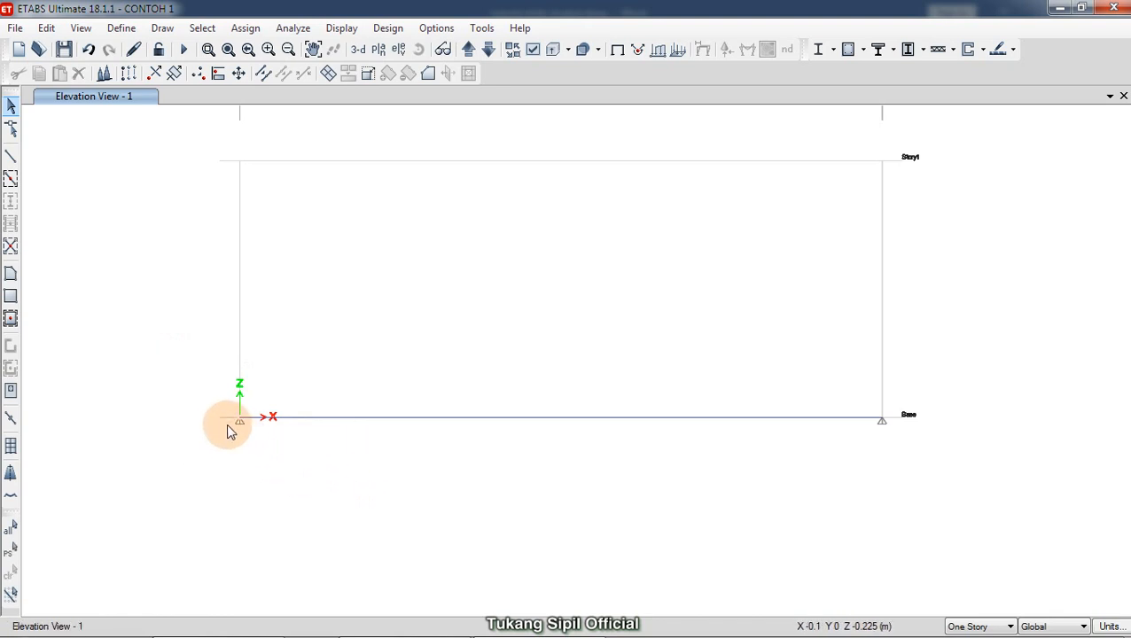
left_click(241, 418)
scroll(245, 425, "up", 10)
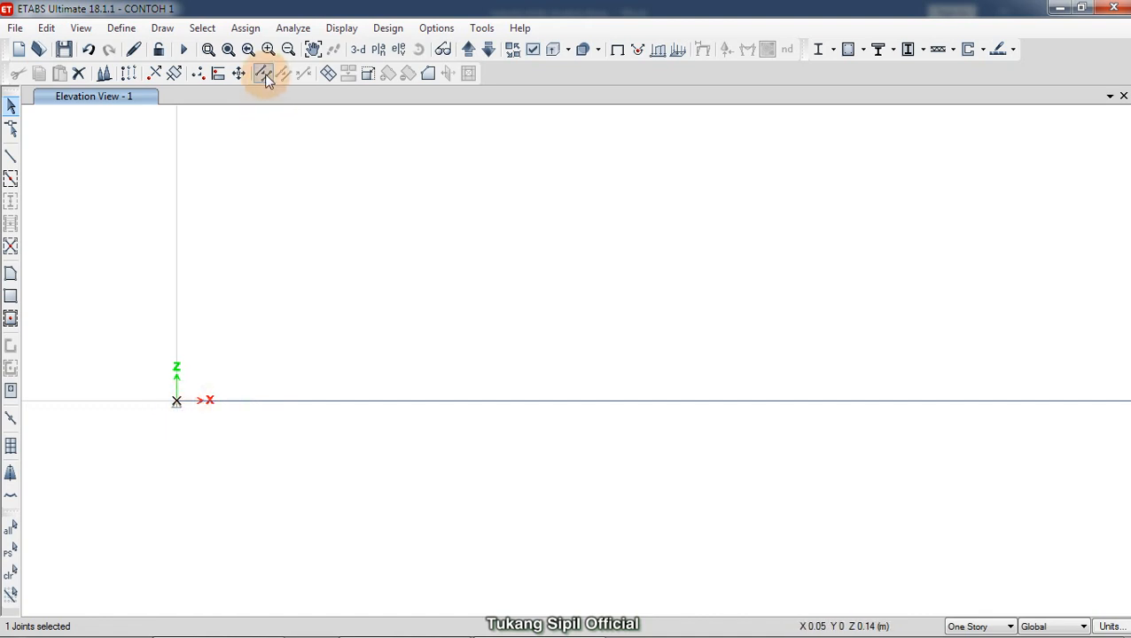
left_click(243, 30)
mouse_move(238, 47)
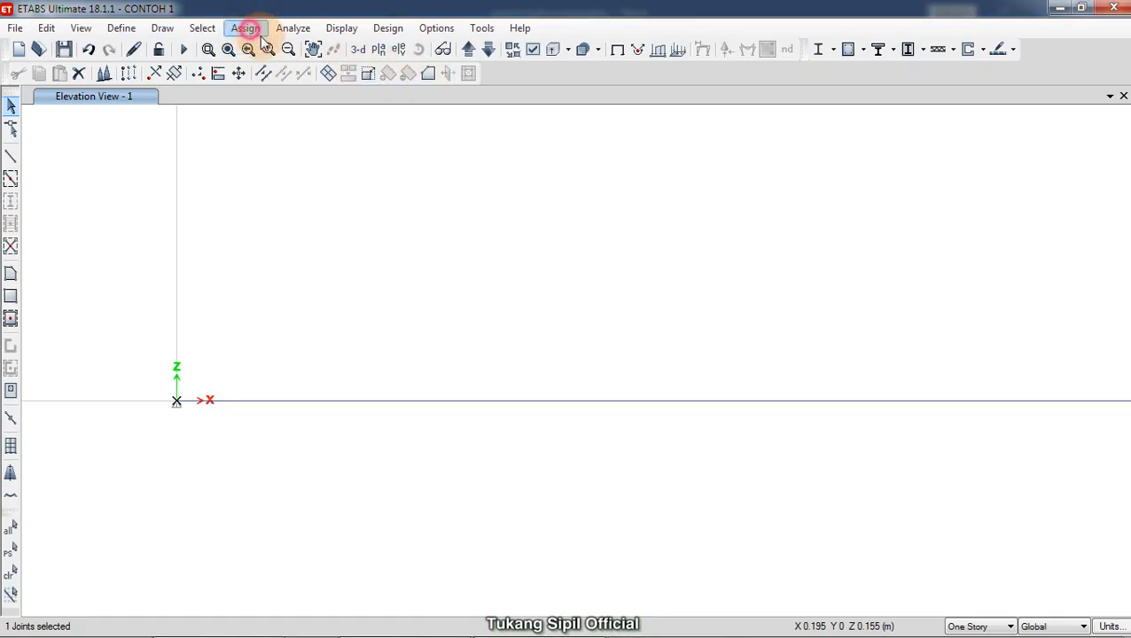
left_click(245, 28)
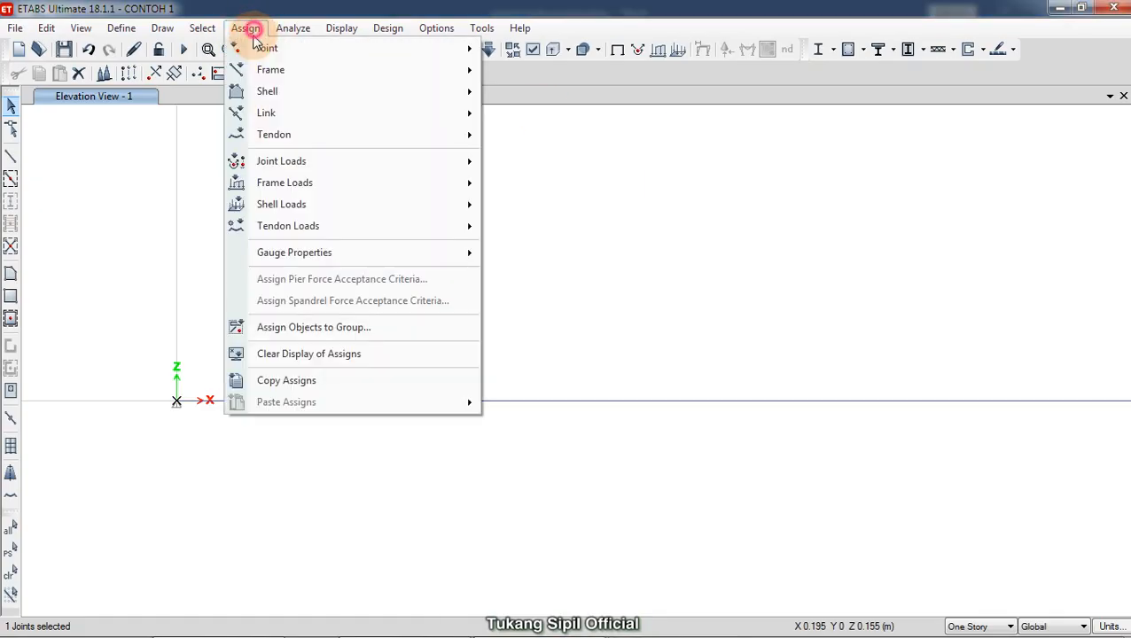
mouse_move(268, 45)
left_click(541, 49)
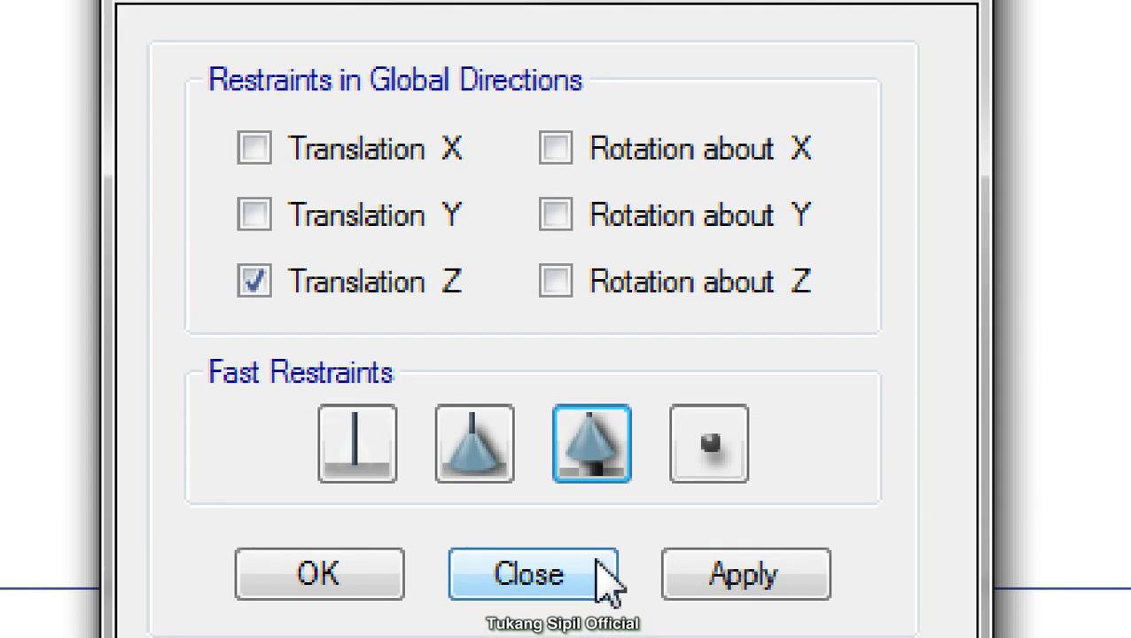
left_click(562, 325)
Circle the four fast restraint options and mark the confirming choices with freehand strokes, and clear the annotations
mouse_move(601, 378)
left_mouse_down()
mouse_move(563, 488)
mouse_move(586, 371)
mouse_move(634, 503)
mouse_move(538, 422)
mouse_move(647, 435)
mouse_move(588, 387)
mouse_move(543, 429)
left_mouse_up()
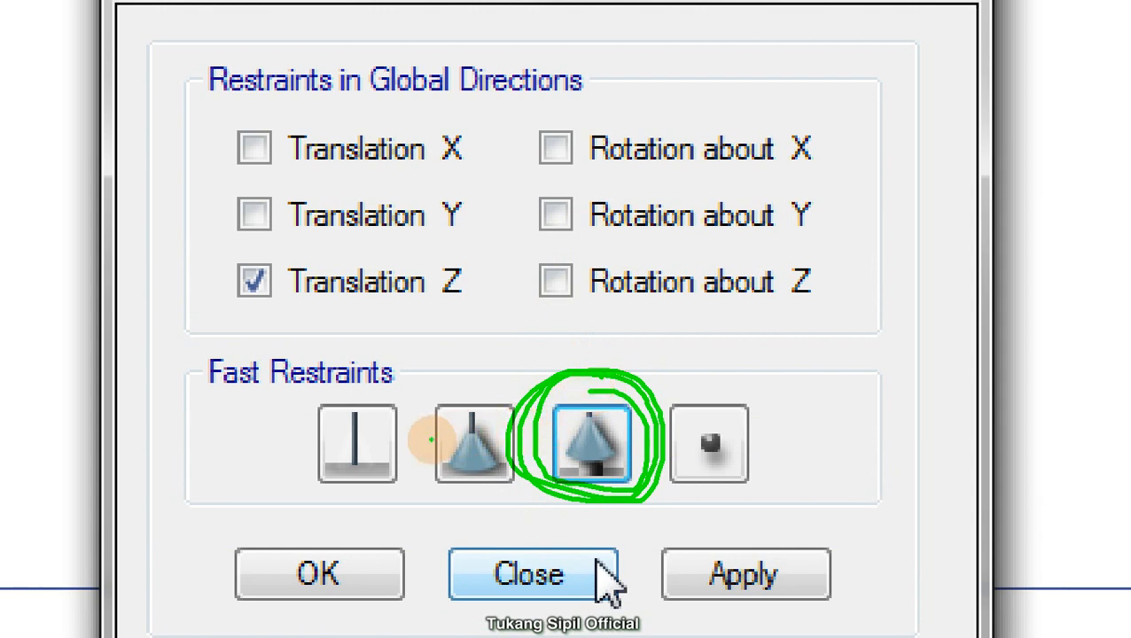
mouse_move(474, 391)
left_mouse_down()
mouse_move(444, 492)
mouse_move(486, 390)
left_mouse_up()
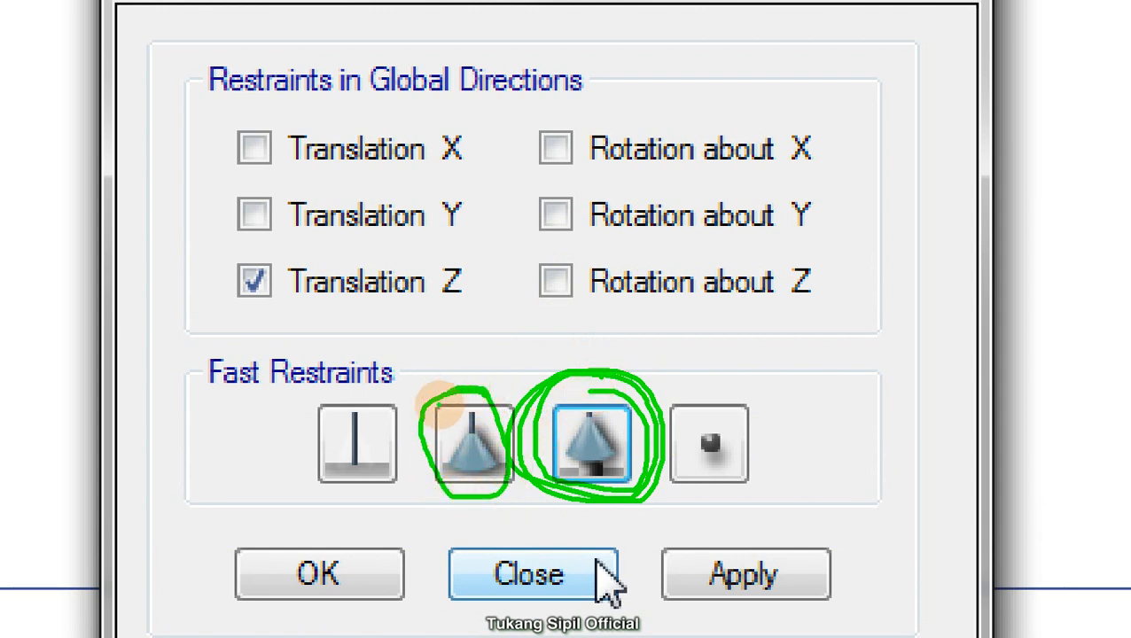
mouse_move(378, 373)
left_mouse_down()
mouse_move(328, 480)
mouse_move(382, 418)
left_mouse_up()
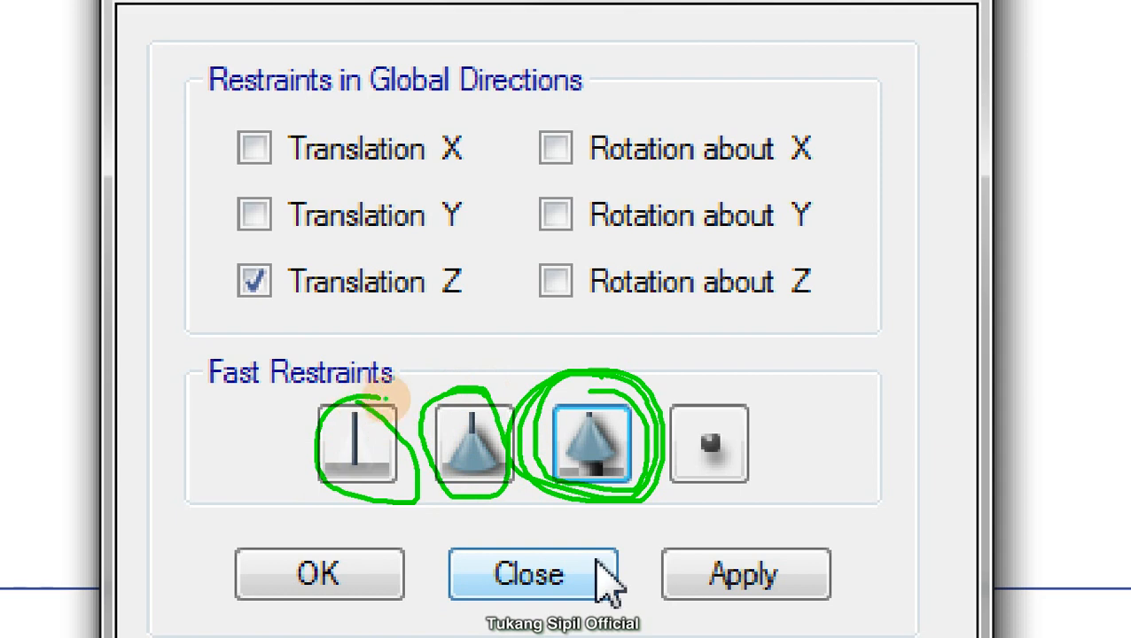
mouse_move(775, 408)
left_mouse_down()
mouse_move(722, 474)
mouse_move(722, 399)
left_mouse_up()
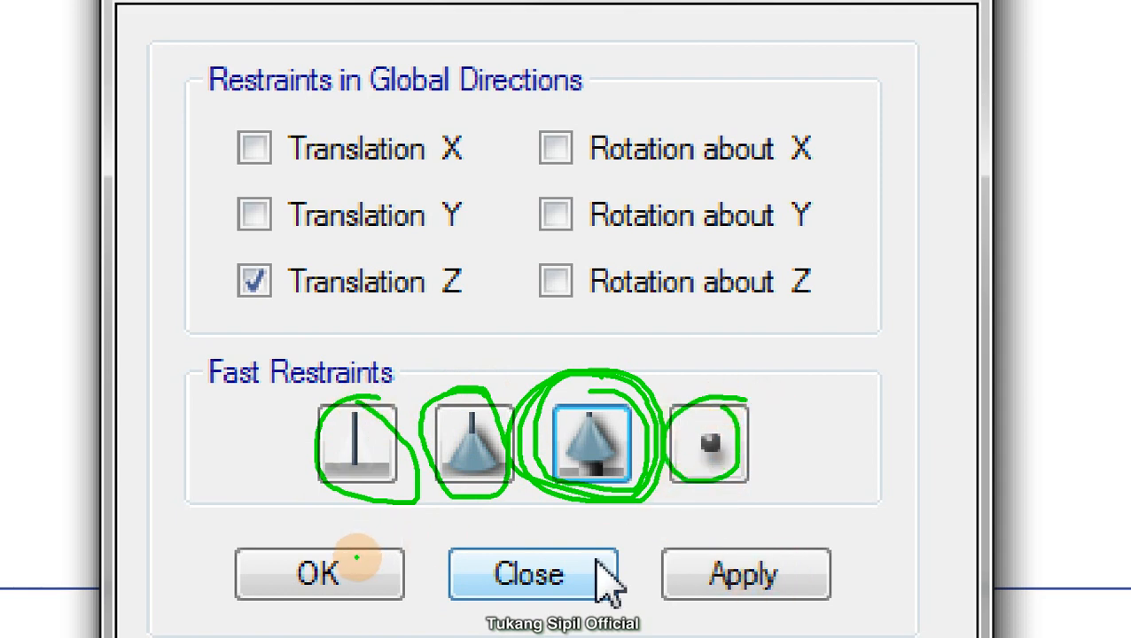
mouse_move(363, 542)
left_mouse_down()
mouse_move(290, 539)
mouse_move(369, 551)
mouse_move(350, 536)
left_mouse_up()
mouse_move(735, 535)
left_mouse_down()
mouse_move(687, 542)
mouse_move(709, 538)
left_mouse_up()
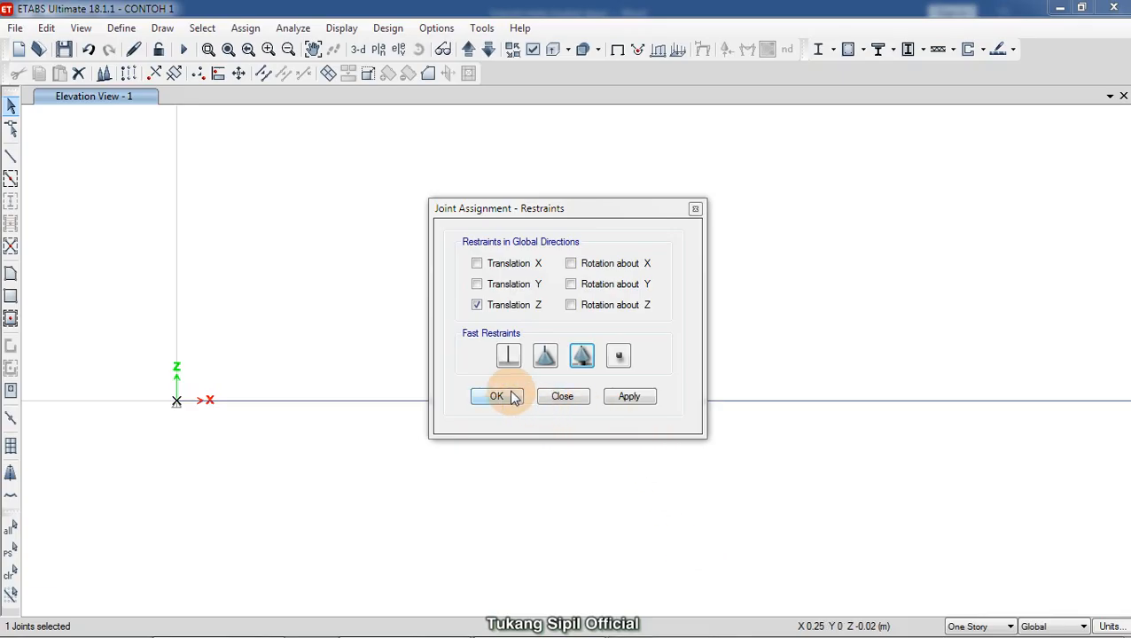
Assign the roller restraint to the A-end joint, and circle its support symbol with a temporary freehand mark
left_click(501, 396)
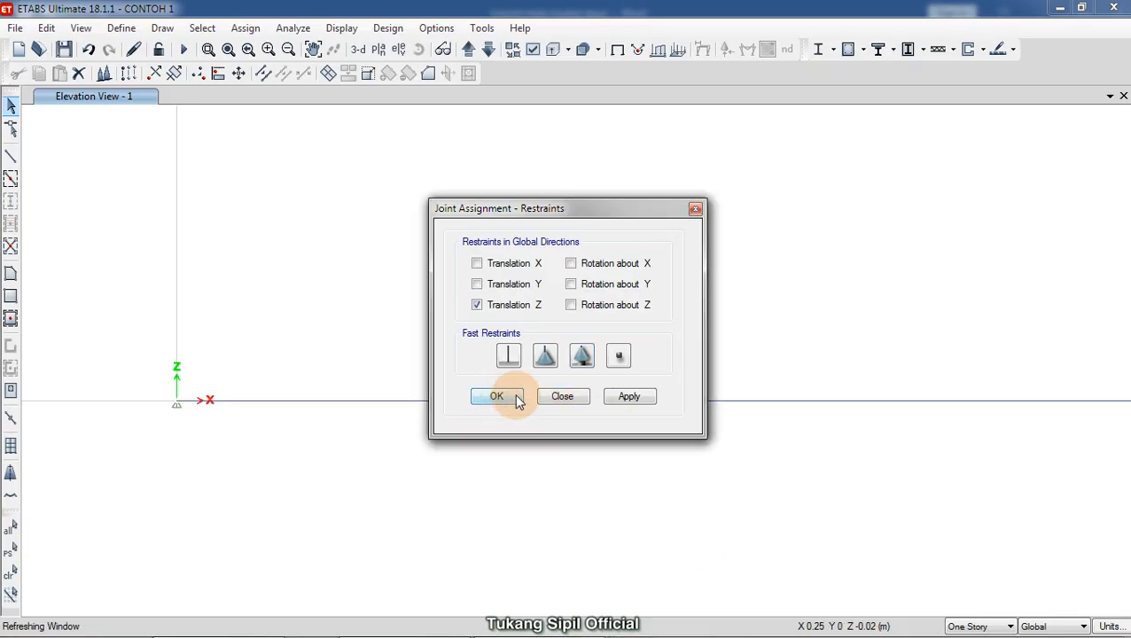
left_click(487, 401)
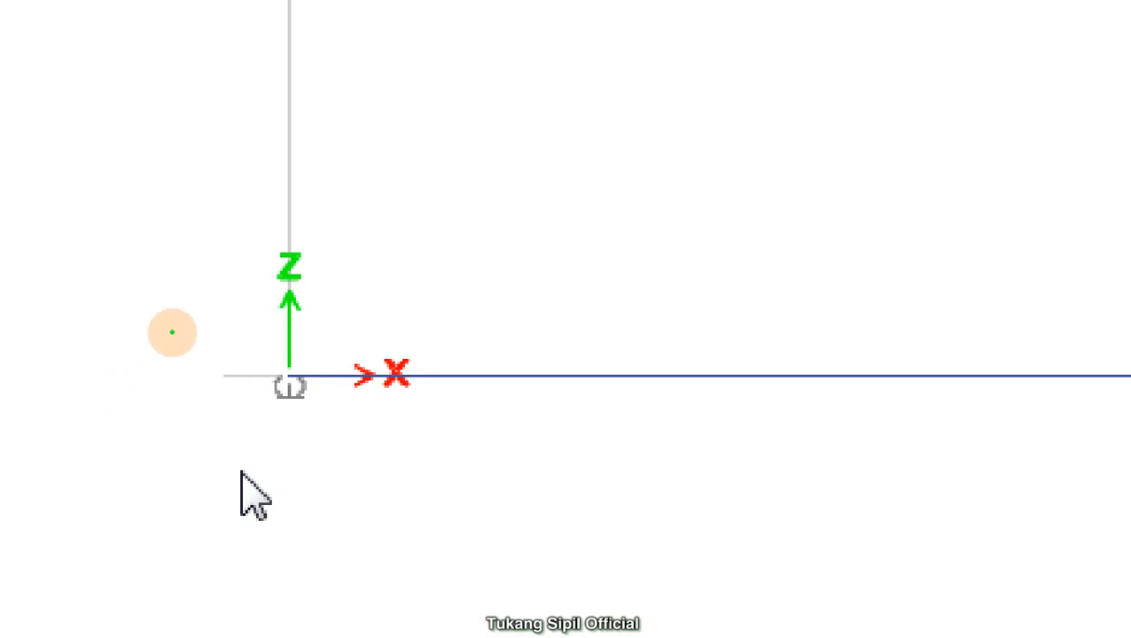
mouse_move(295, 333)
left_mouse_down()
mouse_move(434, 459)
mouse_move(261, 315)
left_mouse_up()
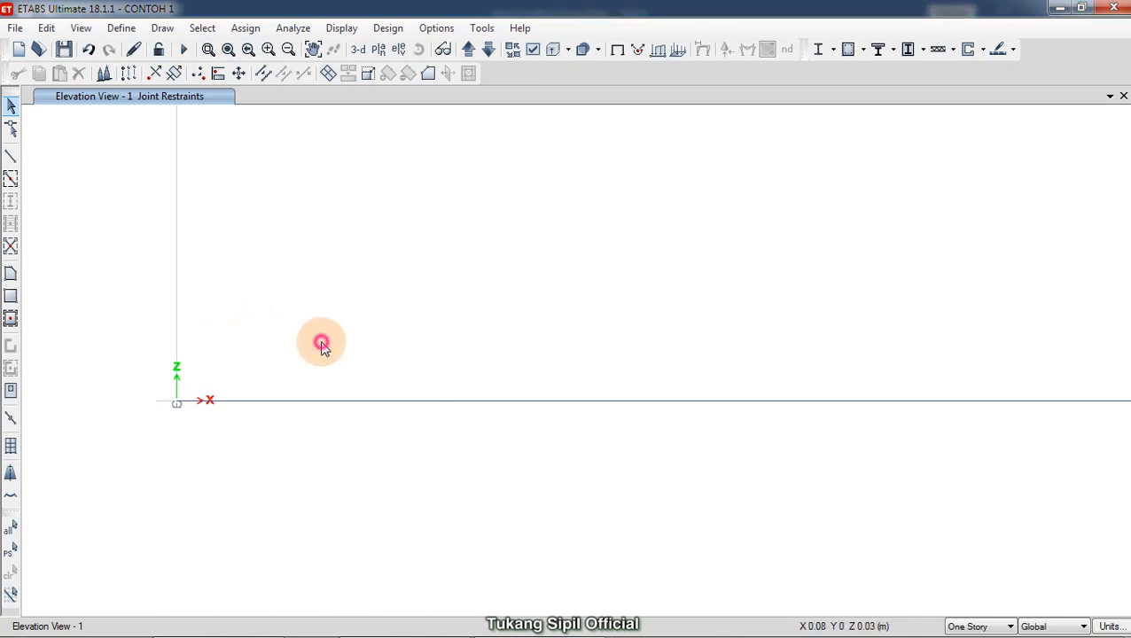
Zoom and pan the elevation view to examine the full 10 m beam with the supports at both ends
scroll(296, 359, "down", 3)
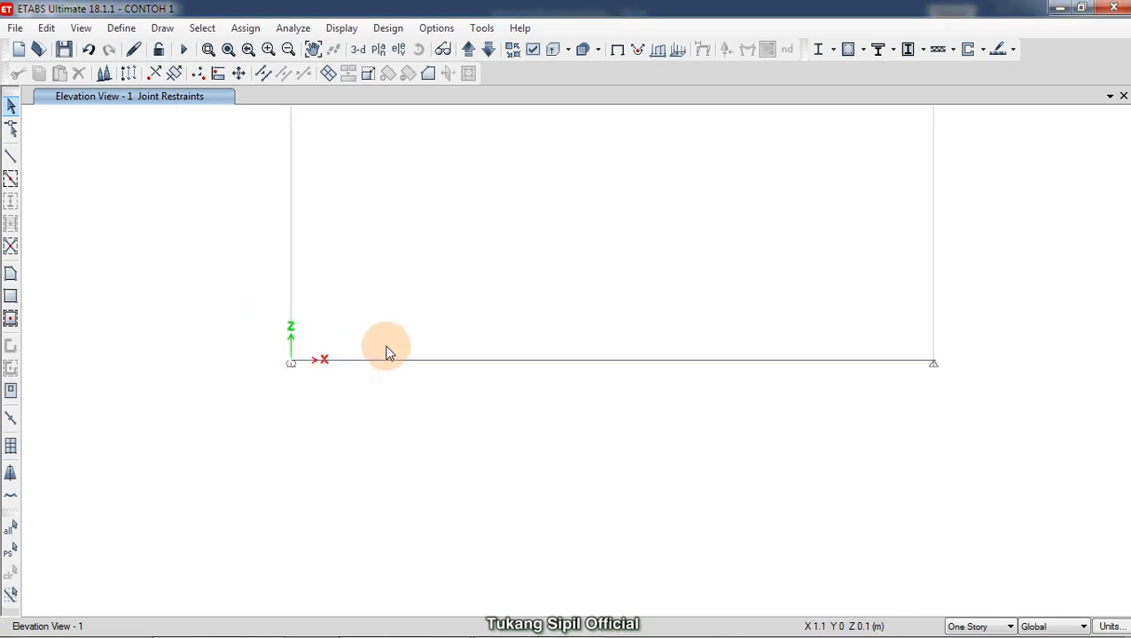
scroll(472, 325, "up", 2)
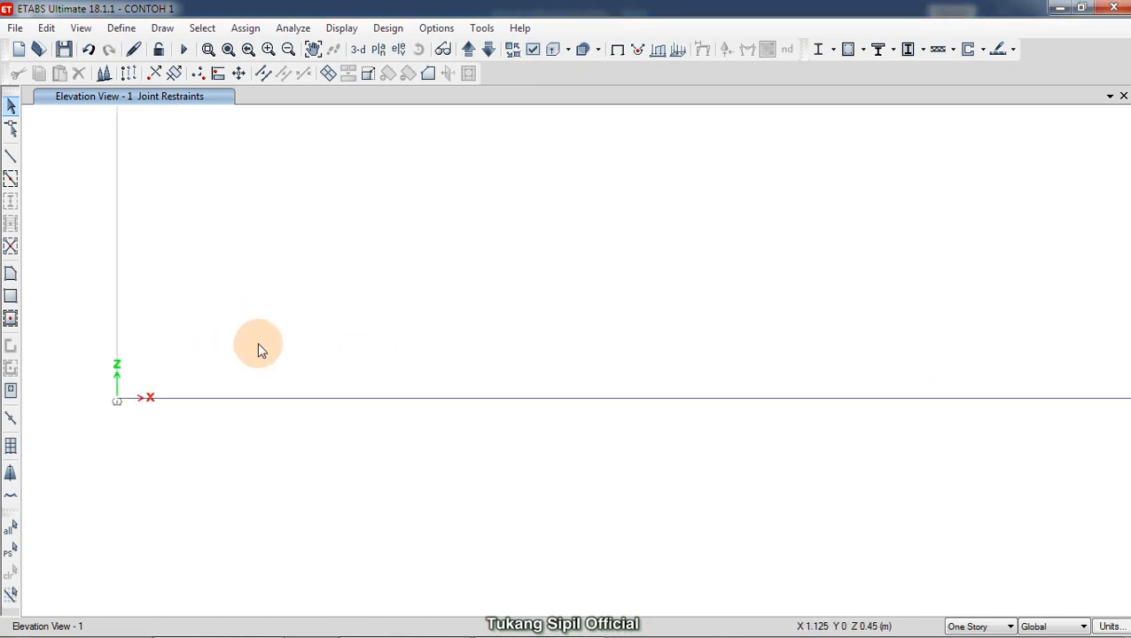
scroll(235, 301, "down", 2)
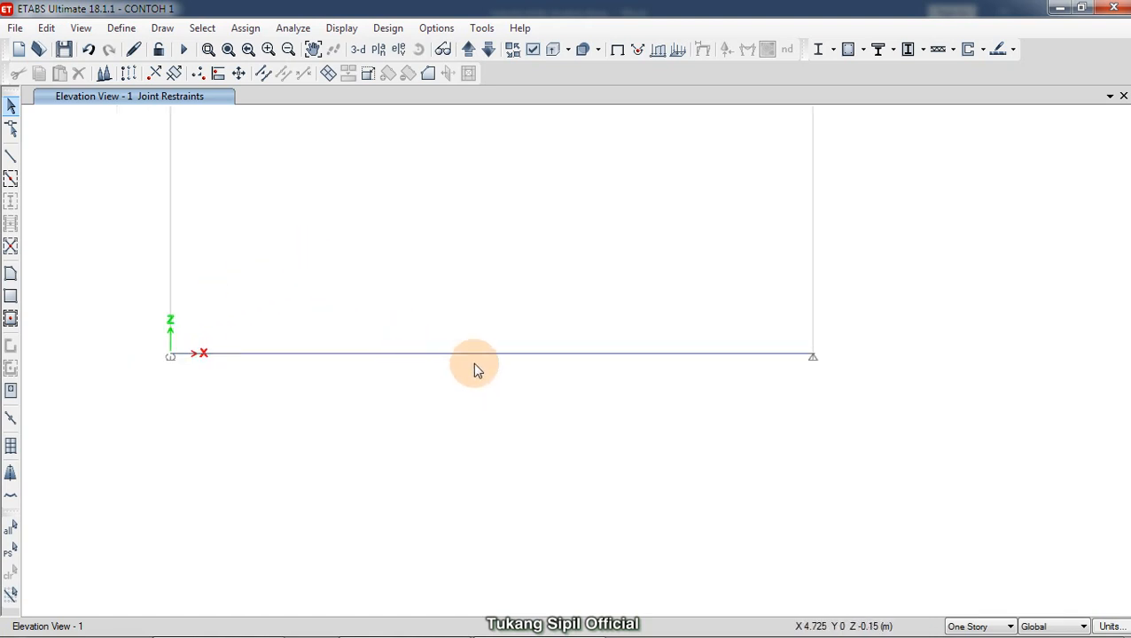
scroll(417, 346, "up", 3)
scroll(418, 348, "down", 4)
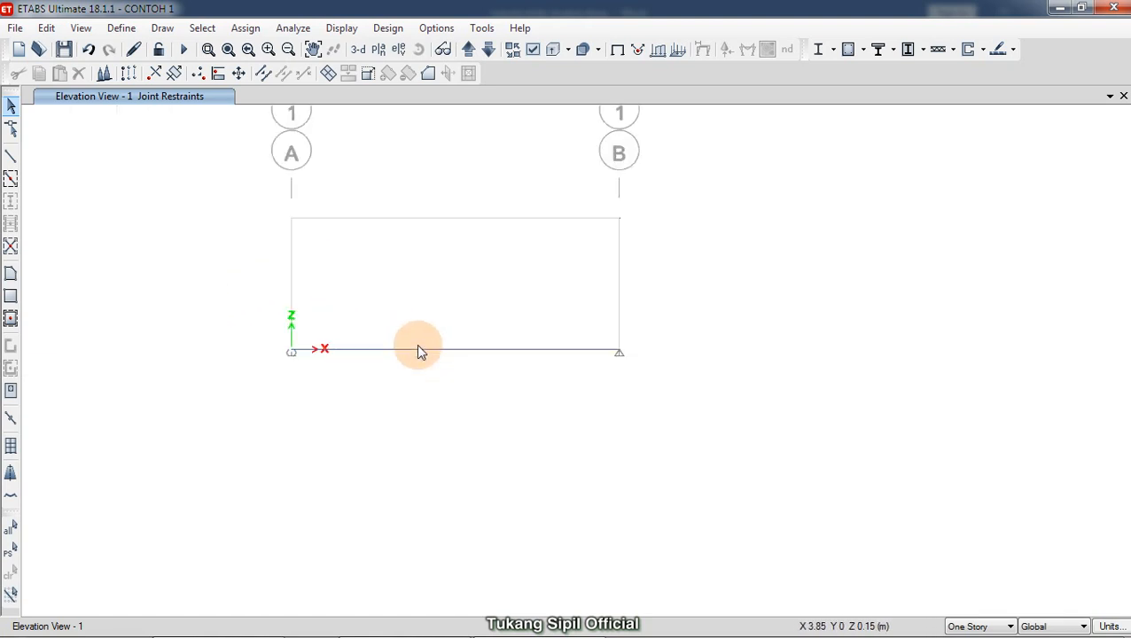
scroll(416, 344, "up", 2)
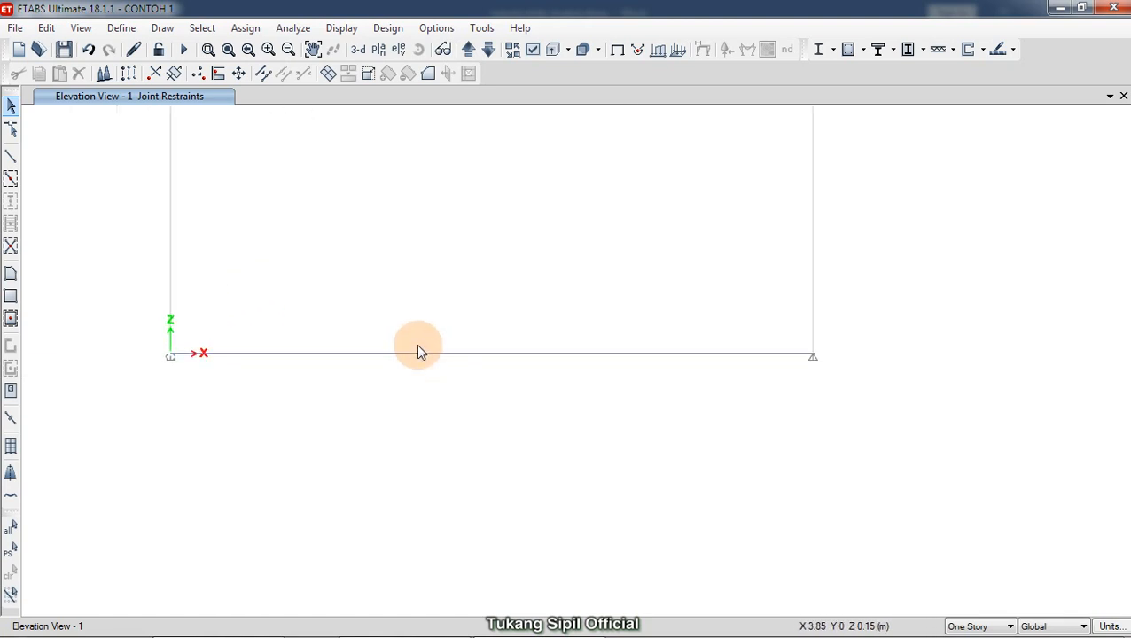
left_click(287, 51)
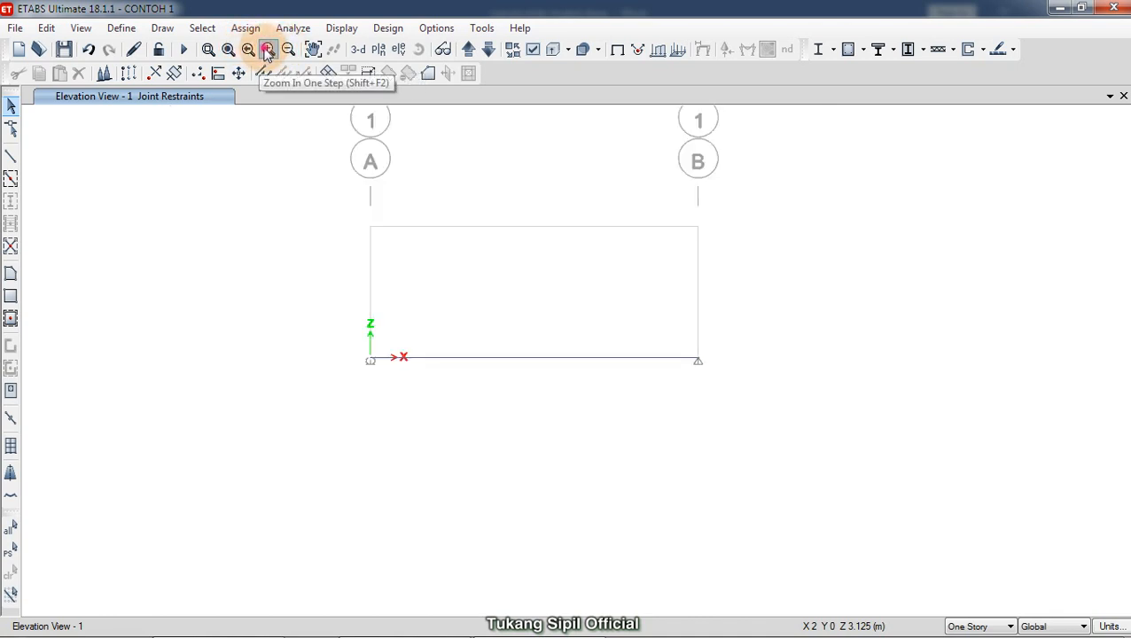
left_click(267, 51)
left_click(268, 50)
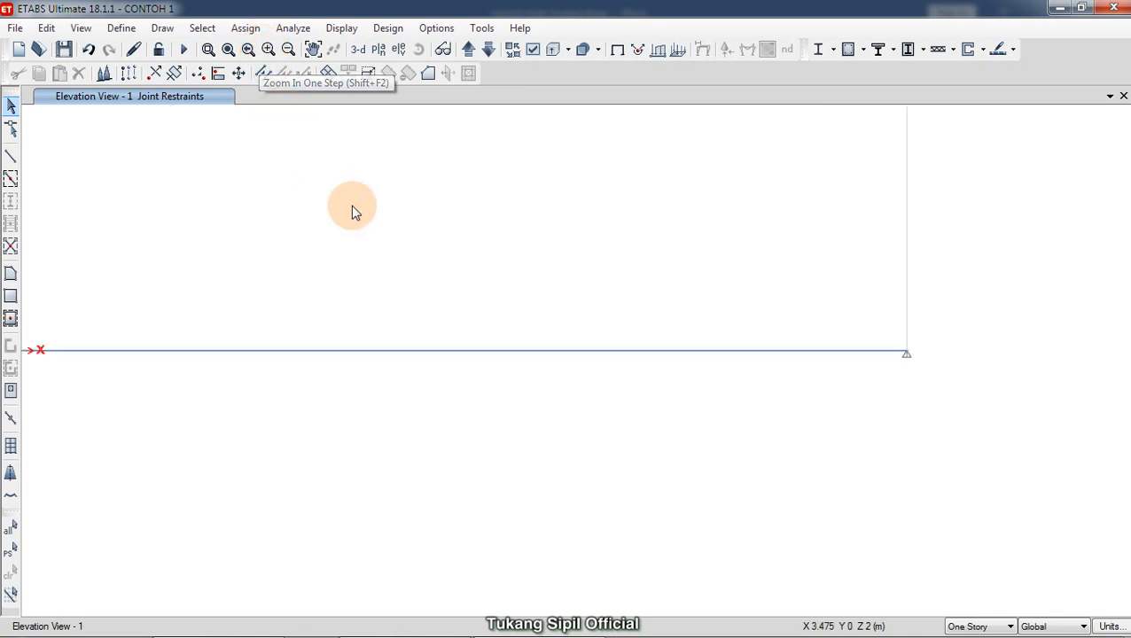
middle_click_drag(377, 207, 501, 263)
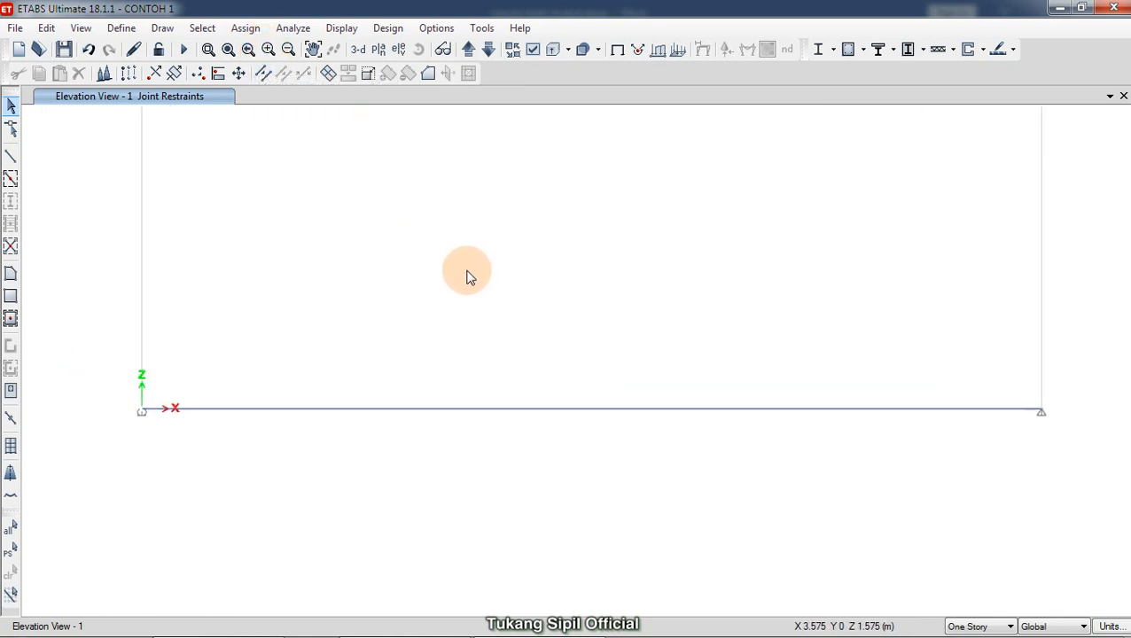
scroll(468, 272, "up", 4)
scroll(469, 275, "down", 4)
scroll(467, 274, "up", 3)
middle_click_drag(475, 298, 473, 328)
middle_click_drag(547, 300, 540, 297)
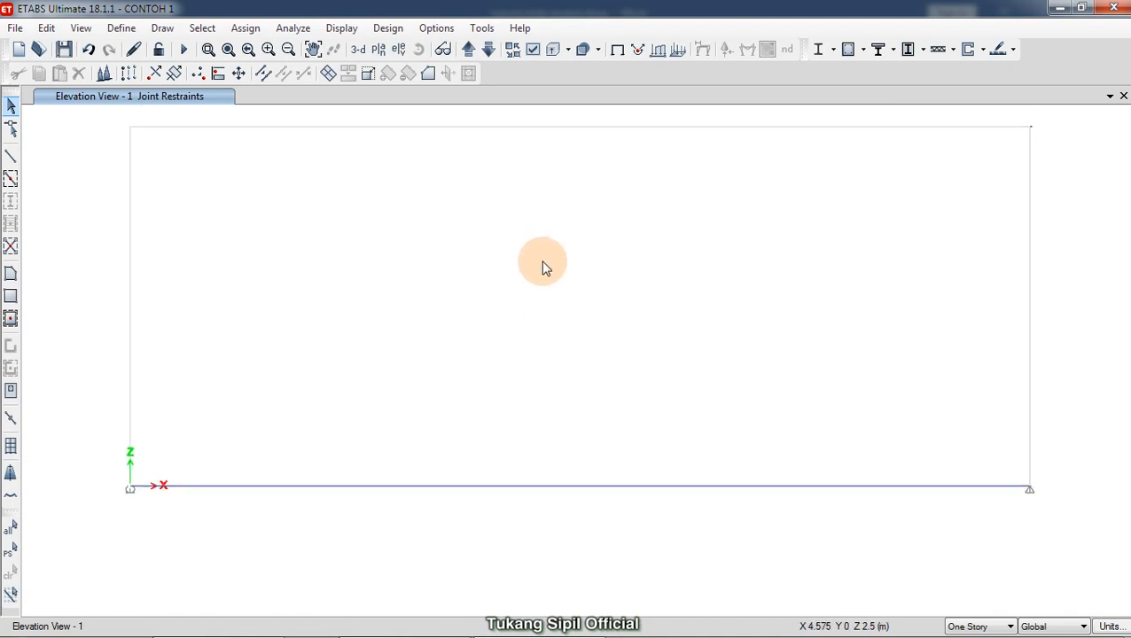
Switch to the XMind outline to review topic 4.6 Membuat Jenis Beban, and return to ETABS
left_click(415, 631)
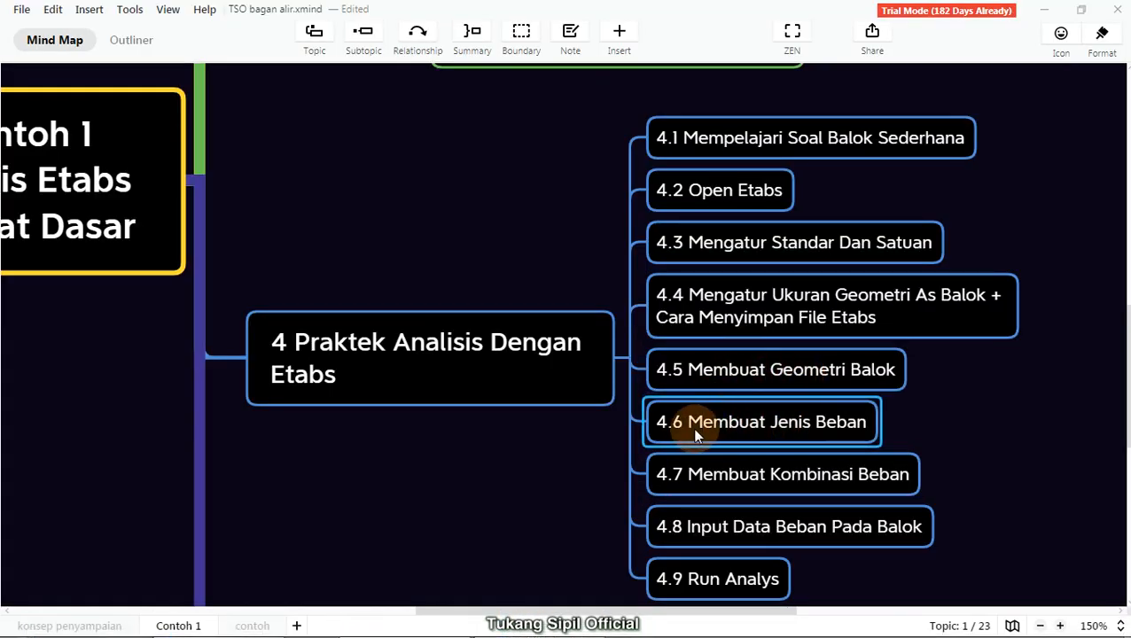
mouse_move(457, 622)
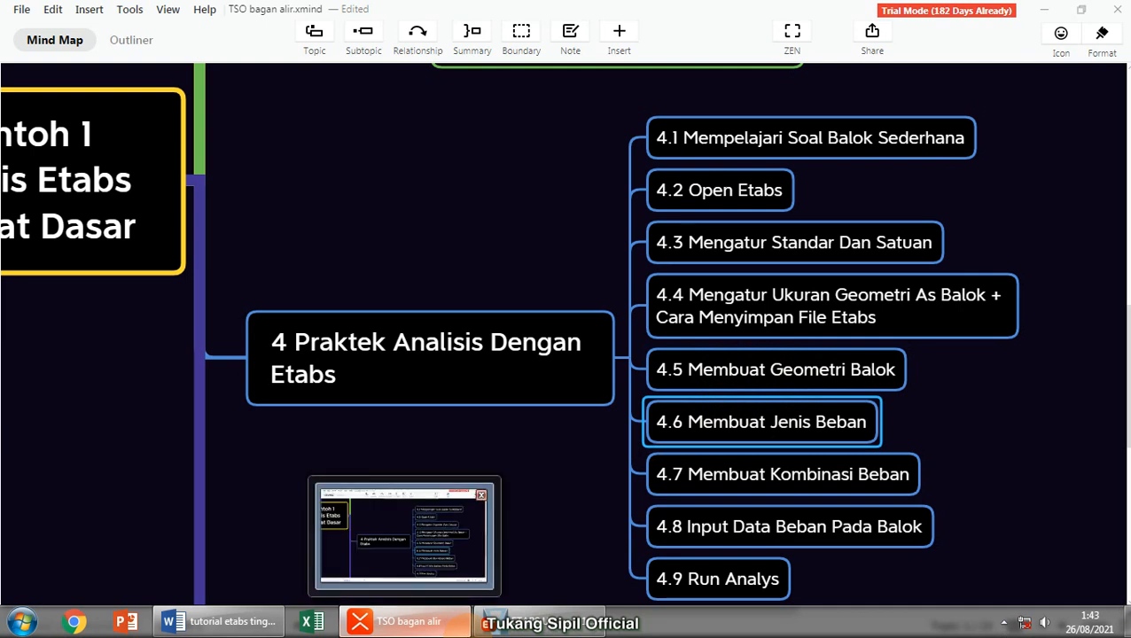
left_click(434, 625)
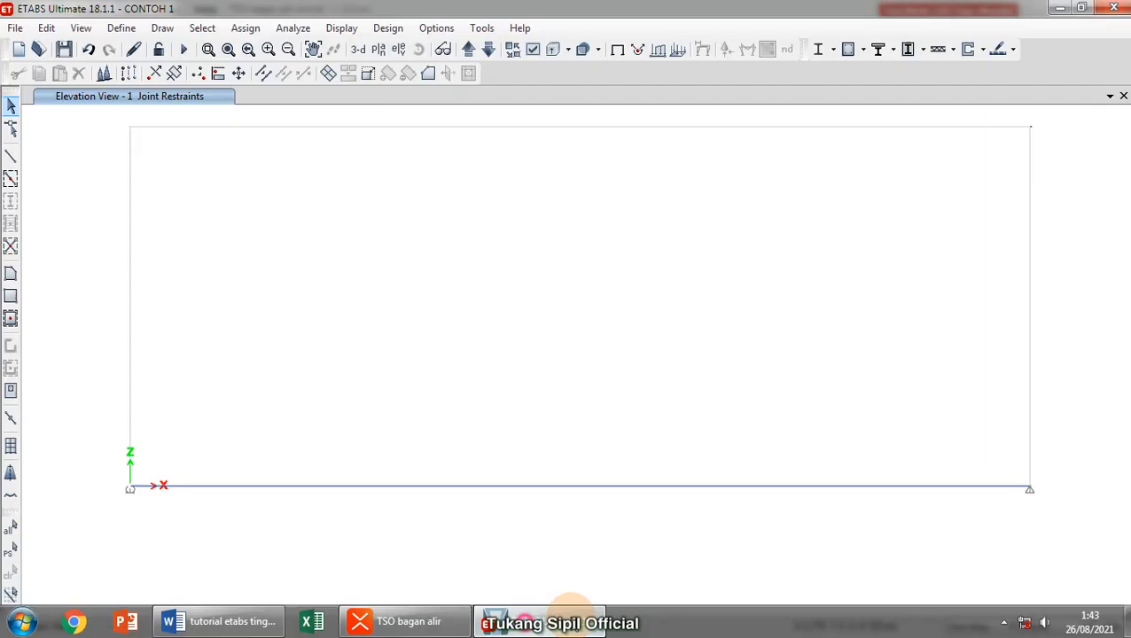
Define the load patterns by setting the Dead pattern's self weight multiplier to 0 and applying the modification
left_click(121, 29)
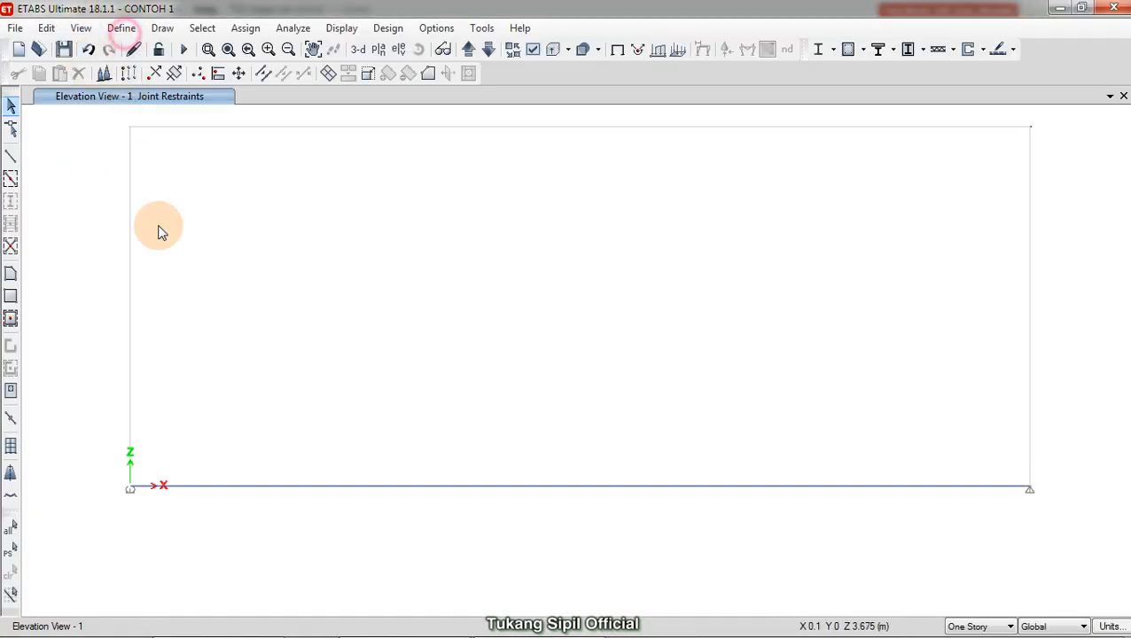
left_click(121, 28)
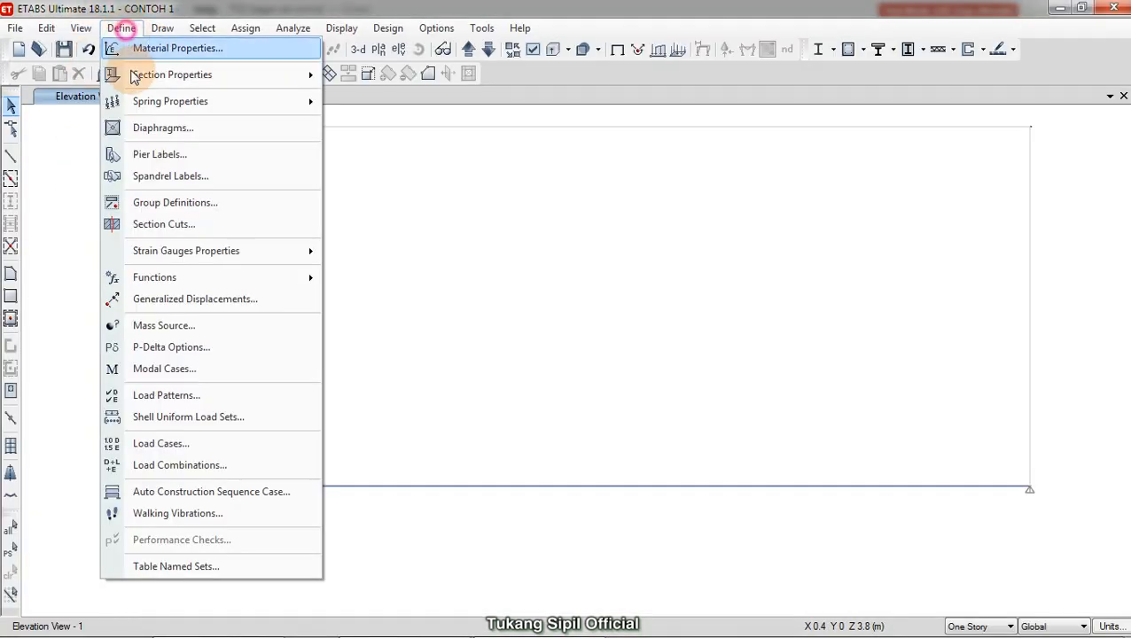
left_click(185, 395)
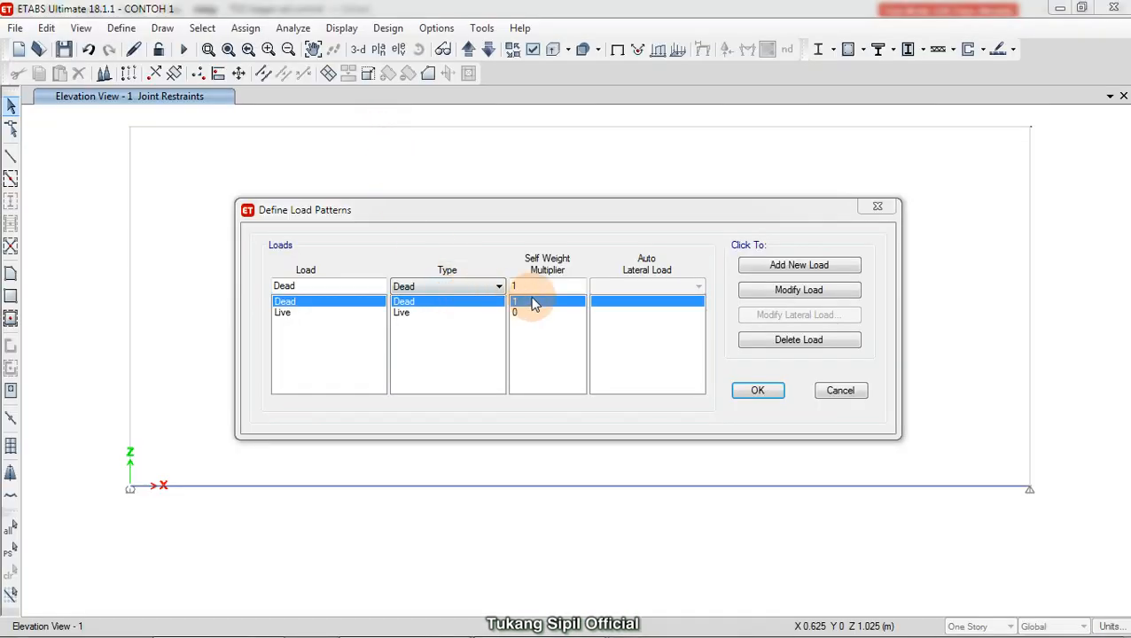
left_click(532, 286)
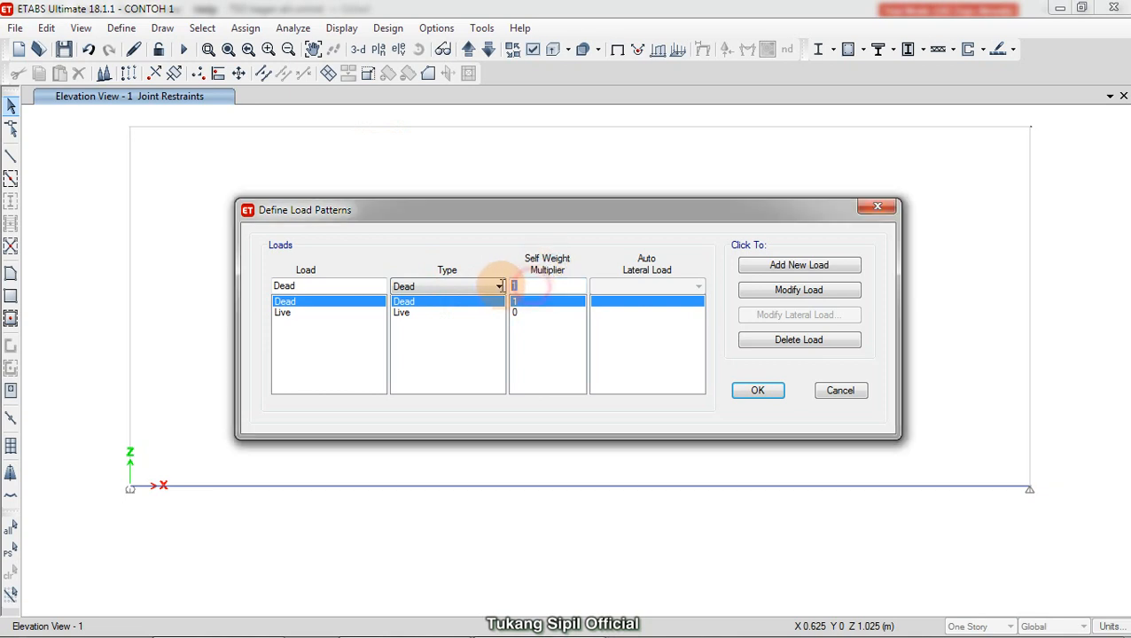
type("0")
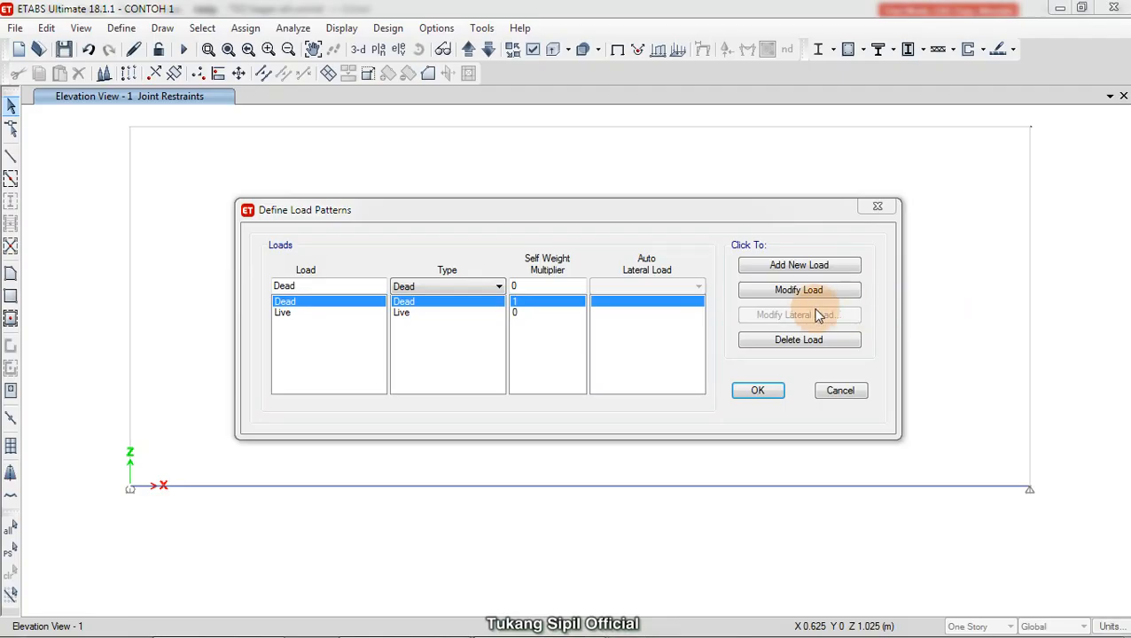
left_click(797, 290)
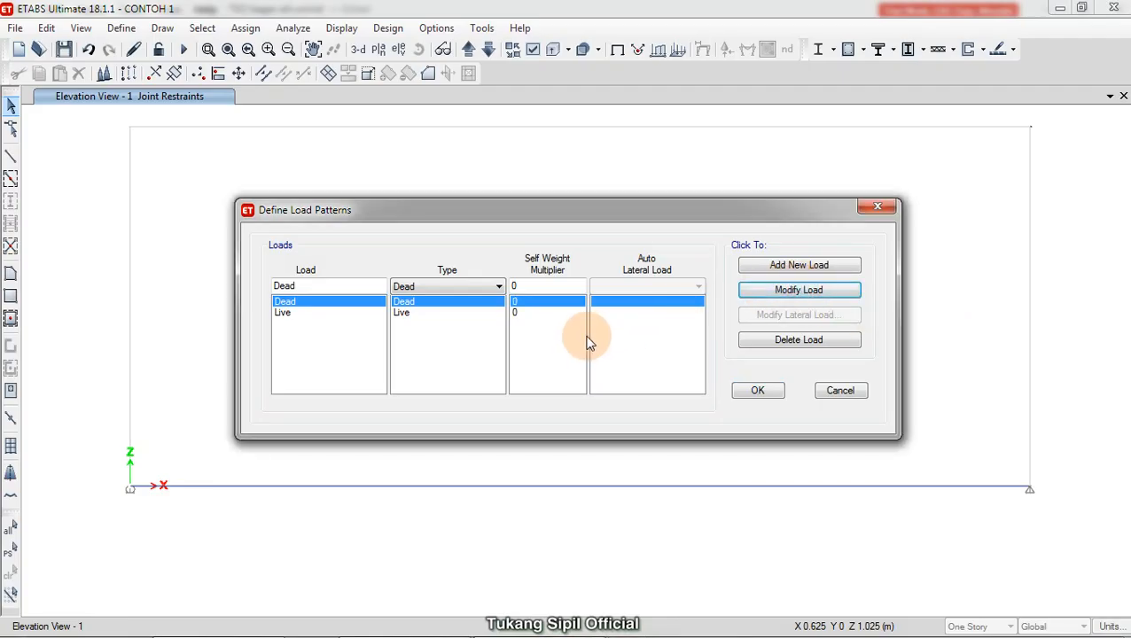
Change the Dead load pattern's self weight multiplier to 1 and apply the modification
left_click(530, 287)
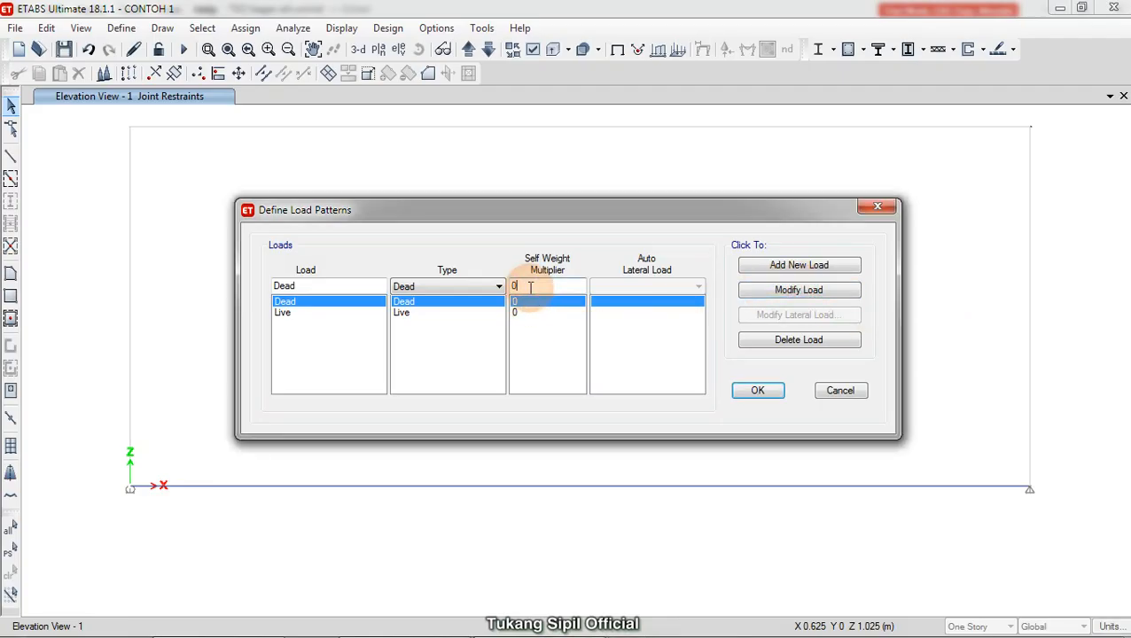
double_click(530, 286)
type("1")
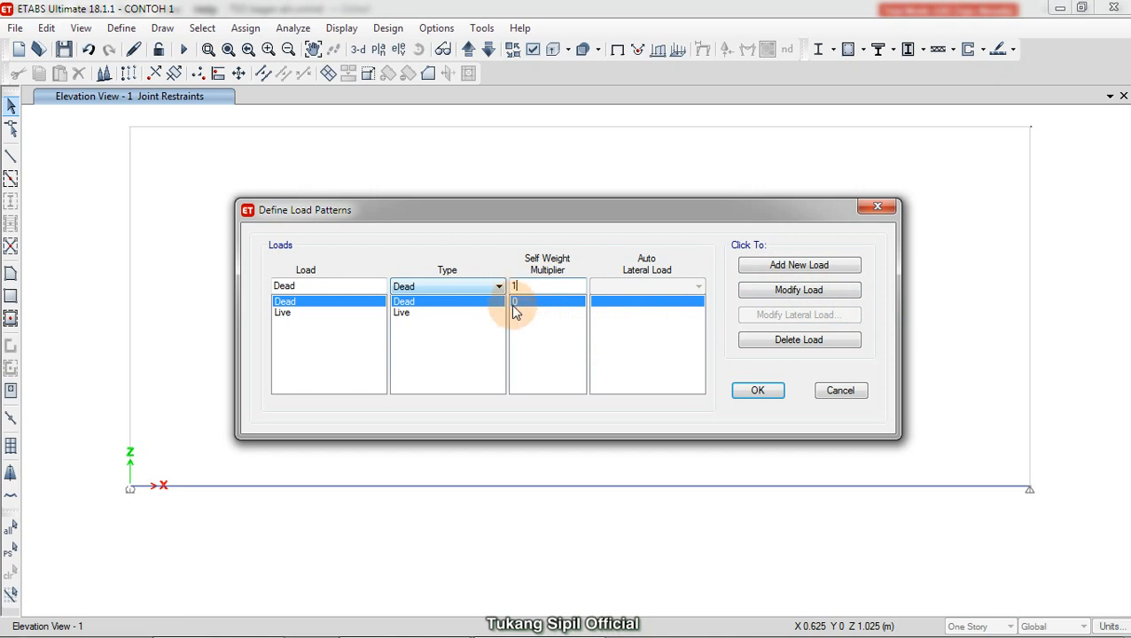
left_click(778, 294)
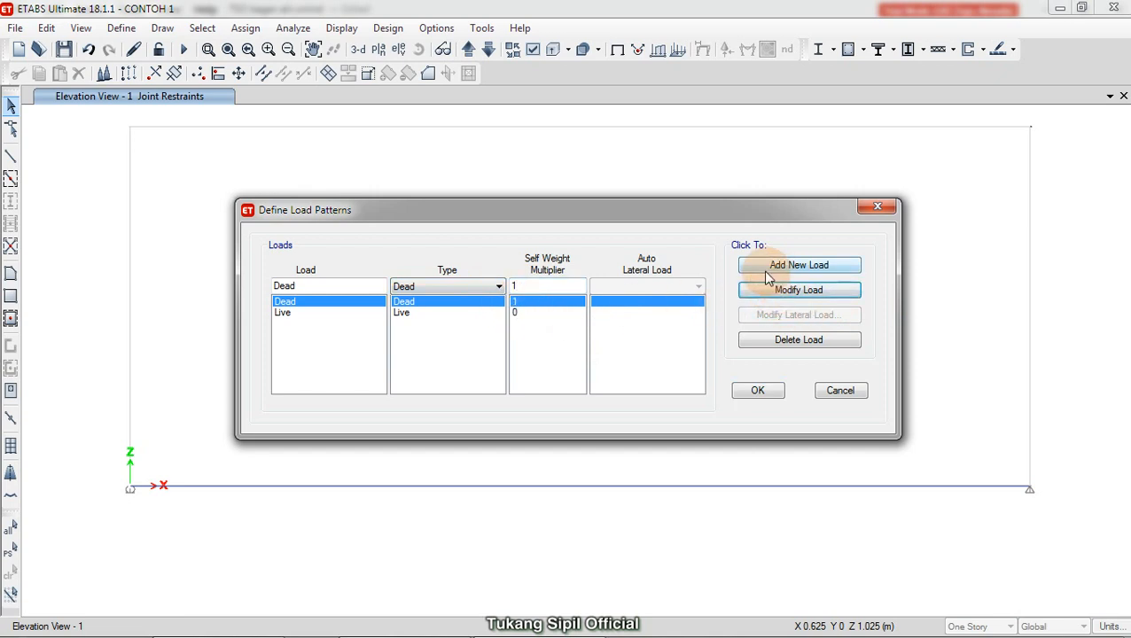
Set the Dead load pattern's self weight multiplier back to 0, apply it, and accept the load pattern definitions
double_click(554, 286)
type("0")
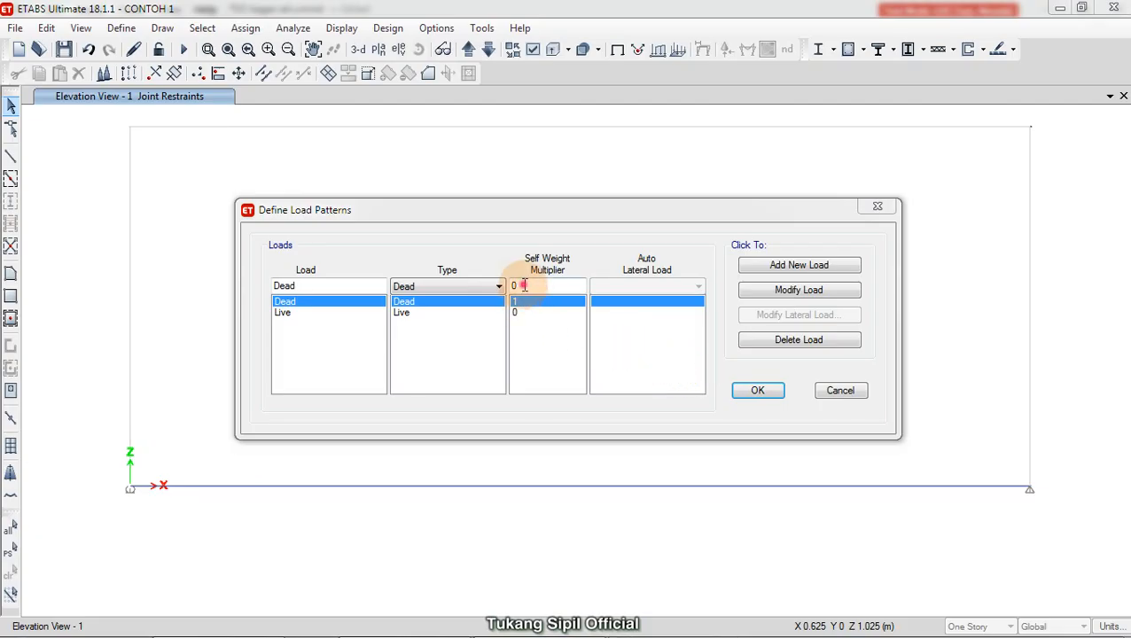
left_click(523, 286)
left_click(829, 295)
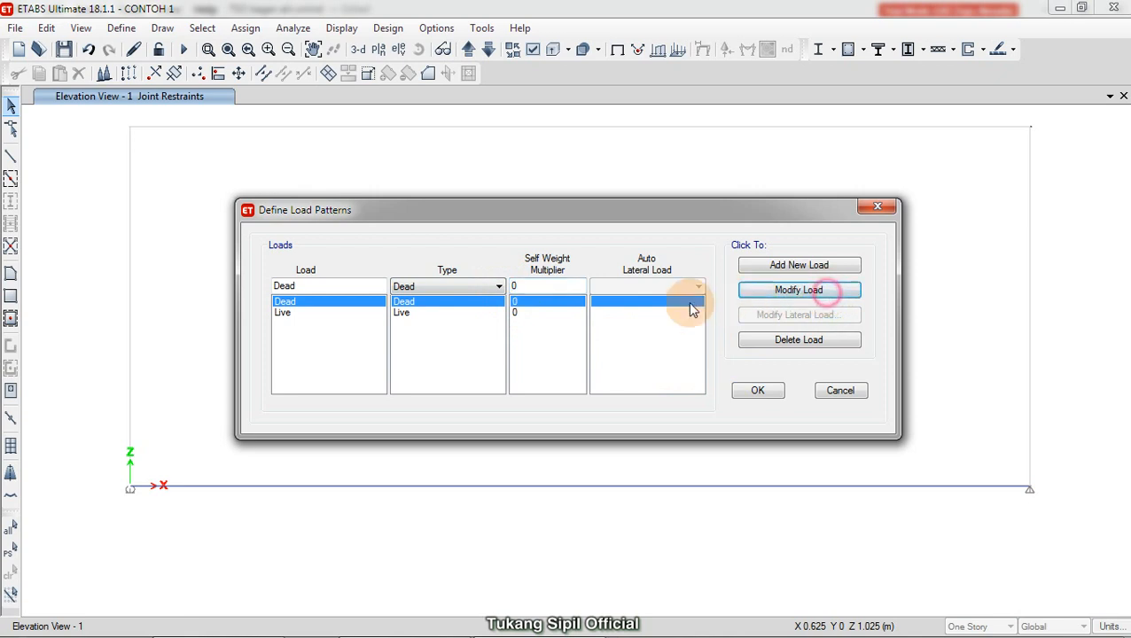
left_click(758, 391)
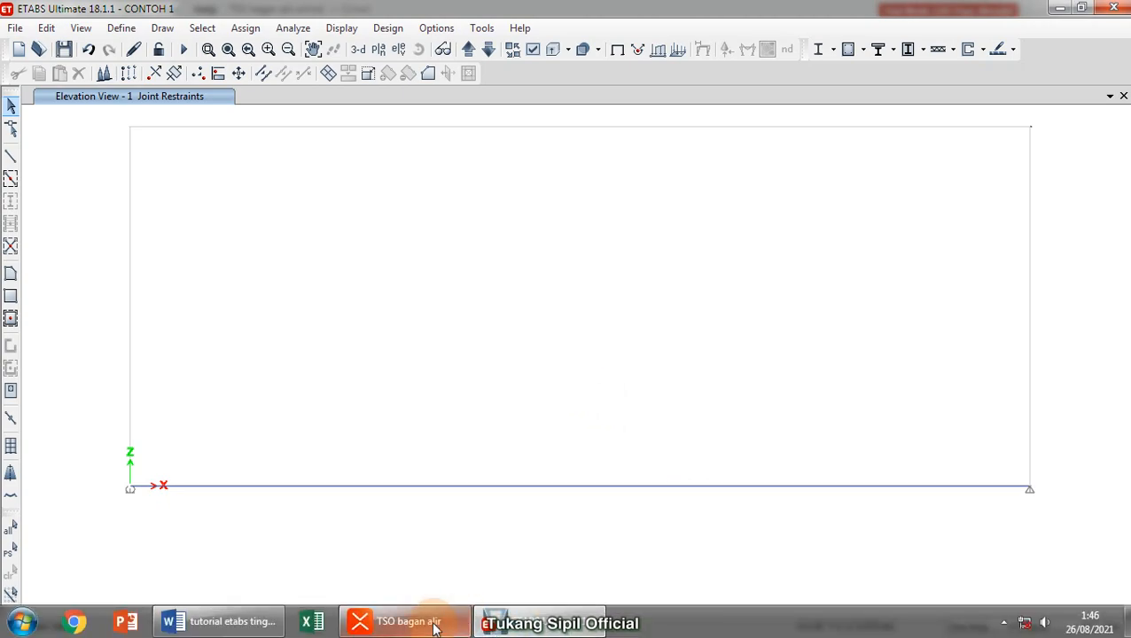
Switch to the XMind outline to review topic 4.7 Membuat Kombinasi Beban, and switch to the Word problem document
left_click(426, 622)
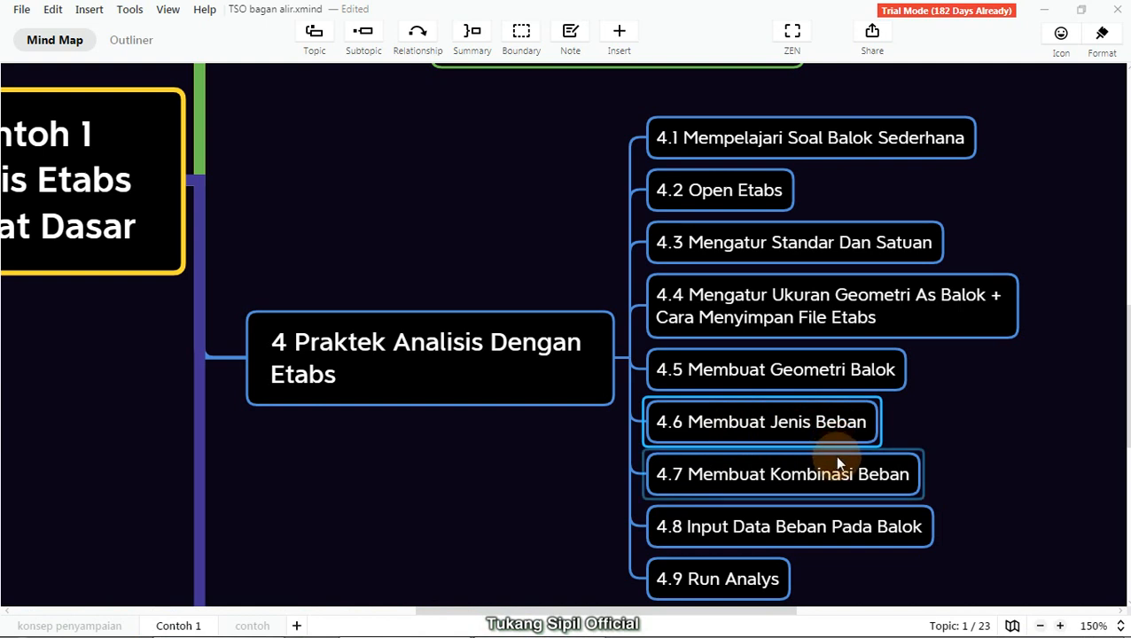
left_click(673, 475)
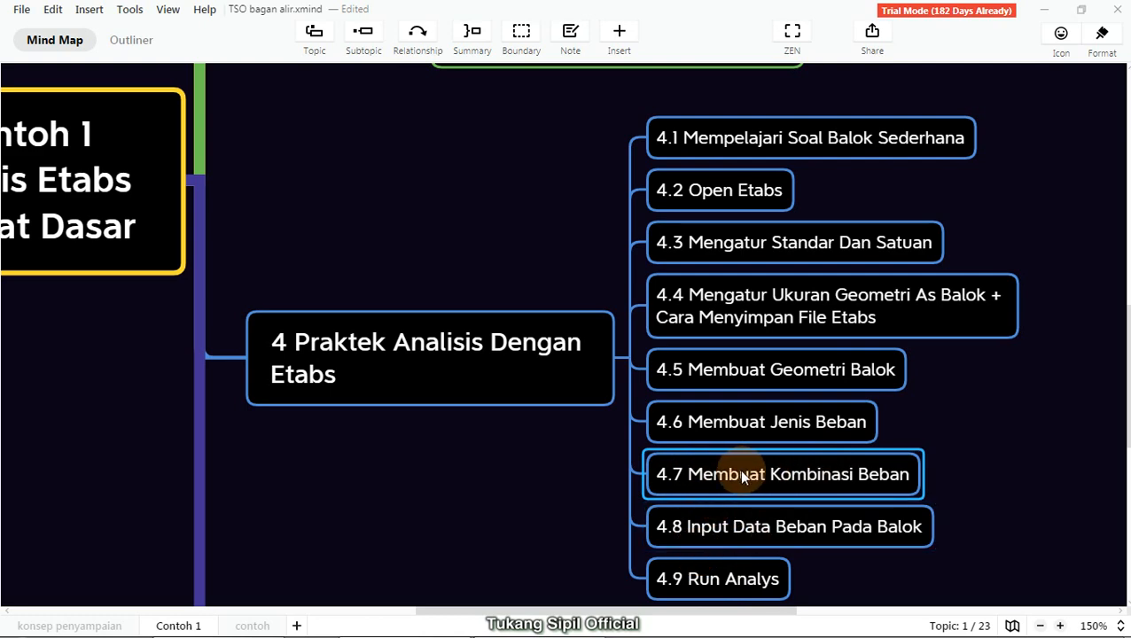
mouse_move(465, 635)
left_click(243, 631)
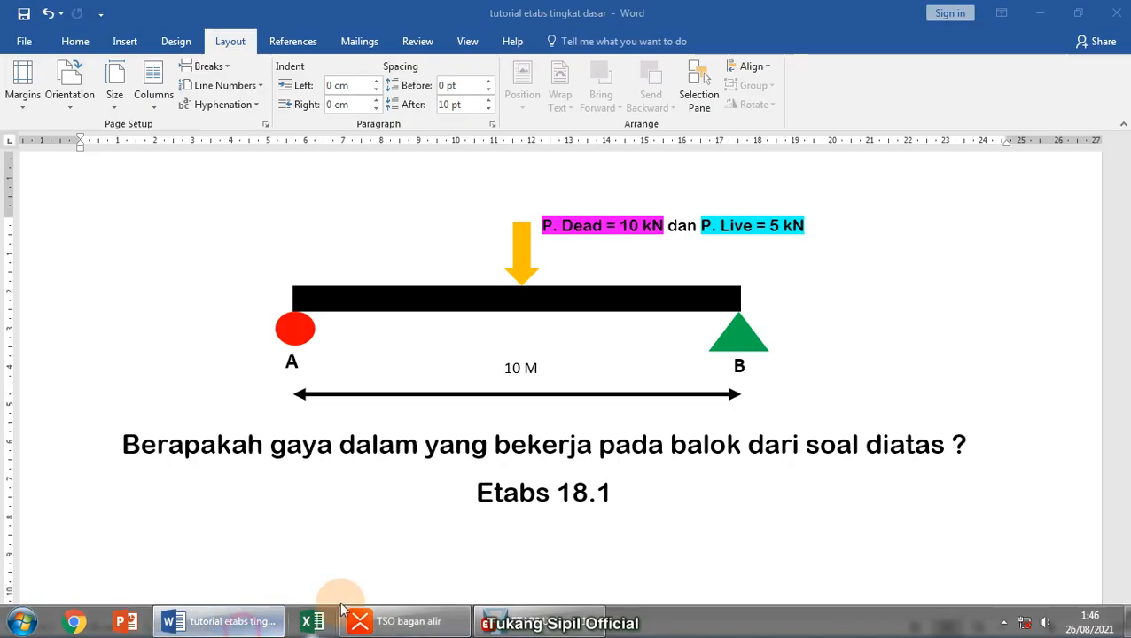
Insert the line "Kombinasi beban = 1,2 dead + 1,6 live" below the question about the beam's internal forces
left_click(980, 437)
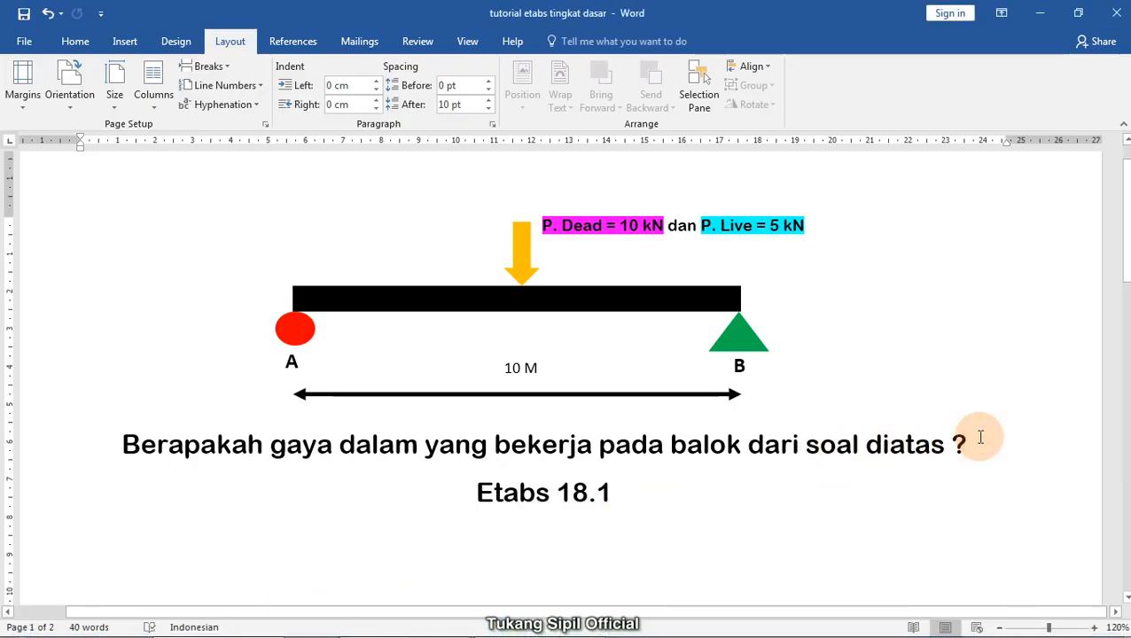
key("Return")
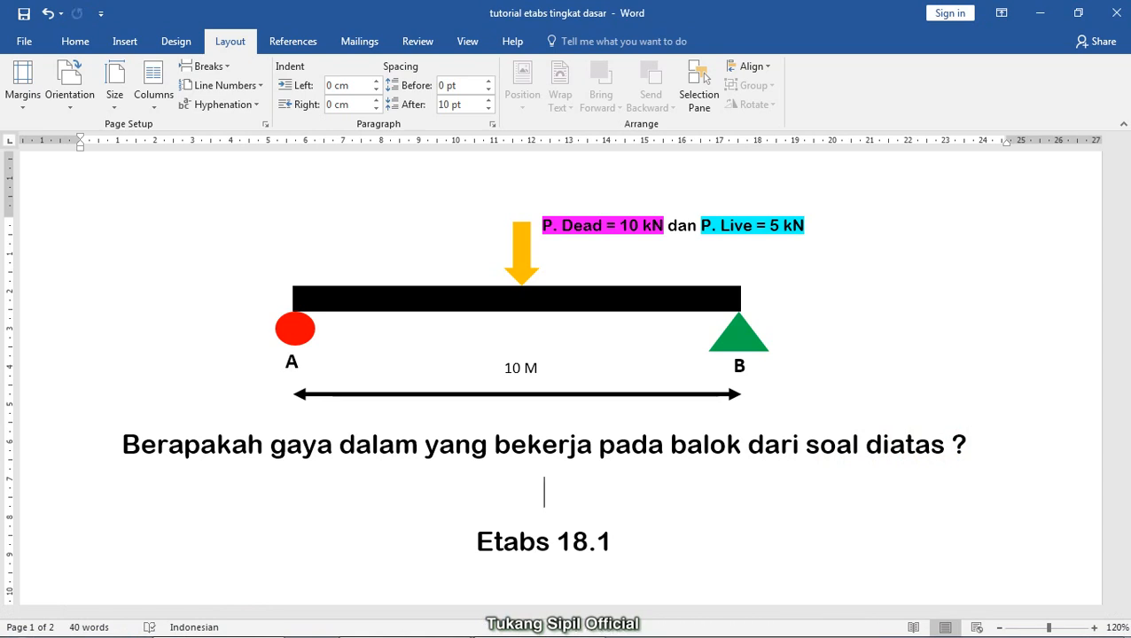
type("kOMBINASI ")
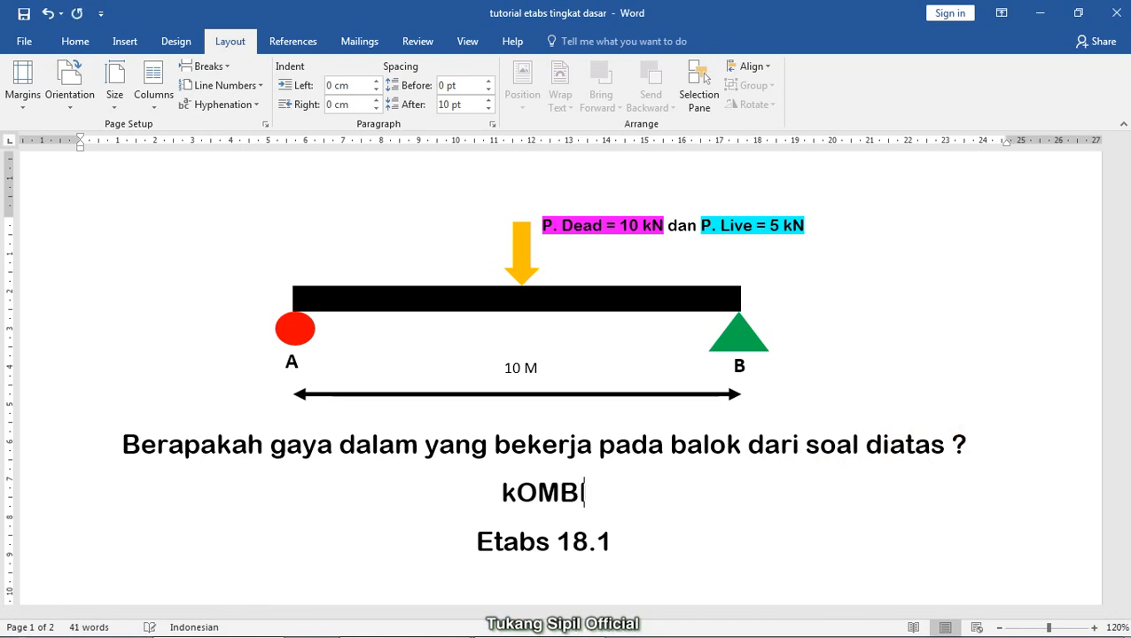
type("beban")
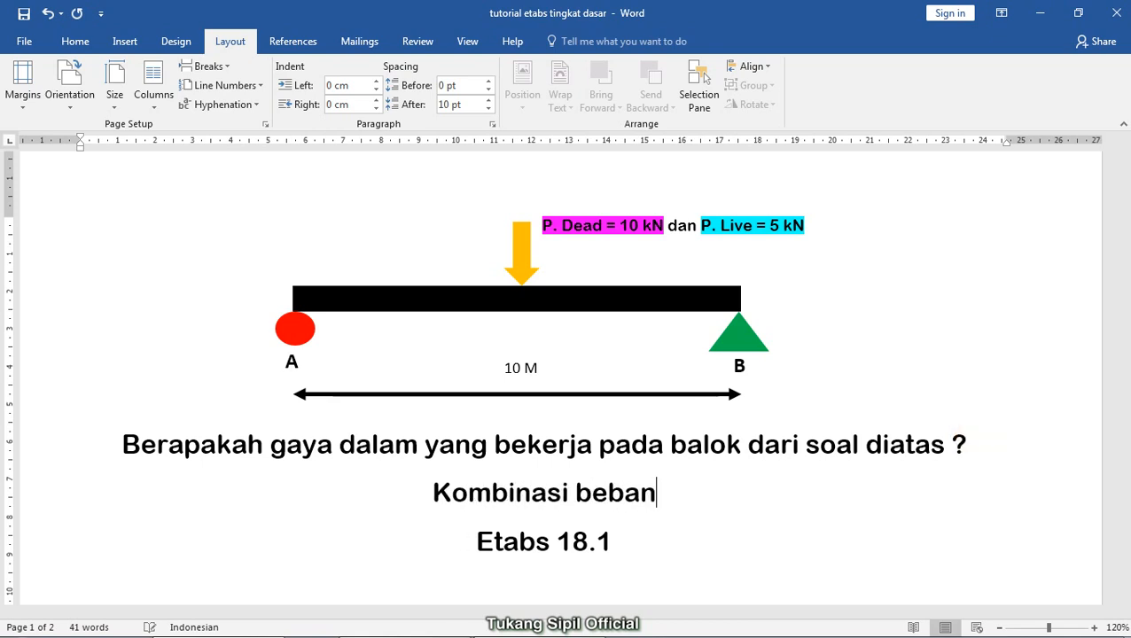
type(" = 1,")
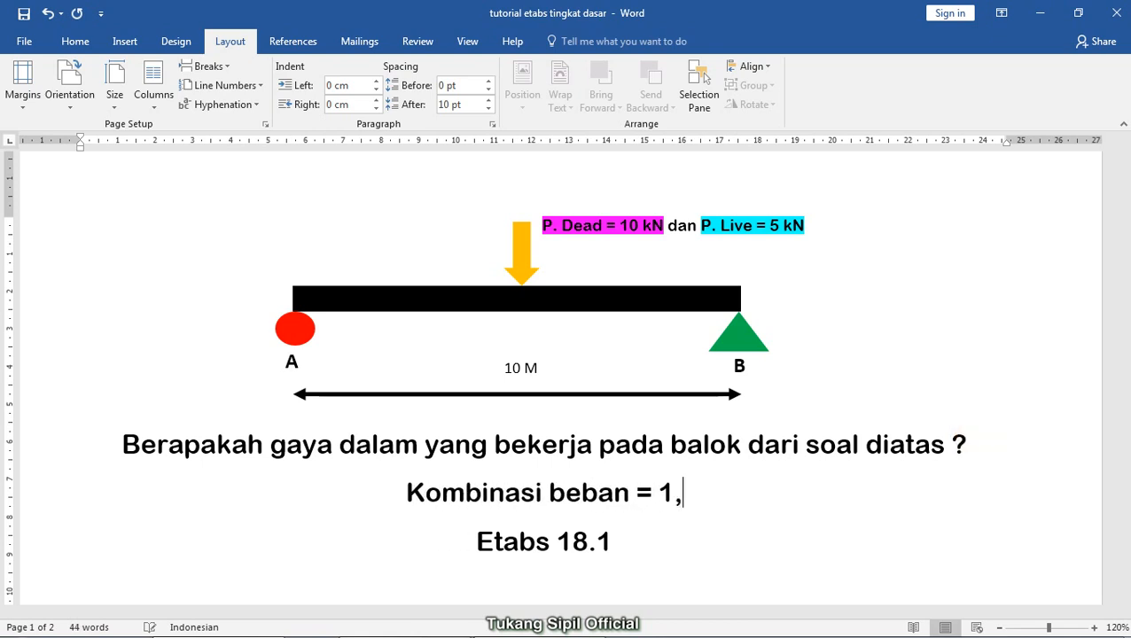
type("2")
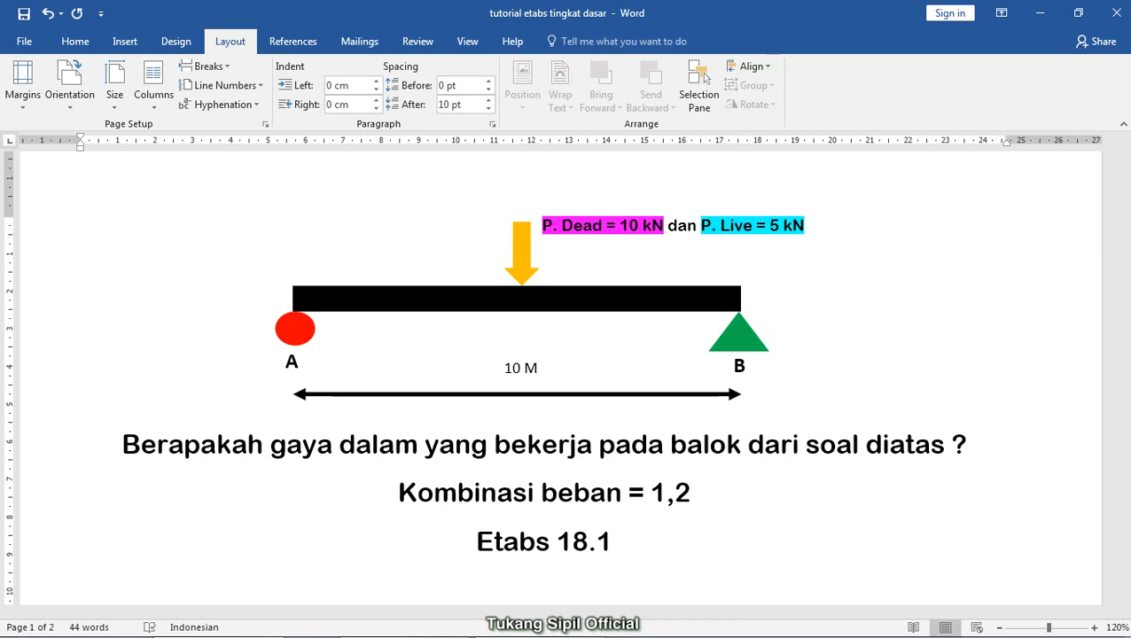
type(" dead ")
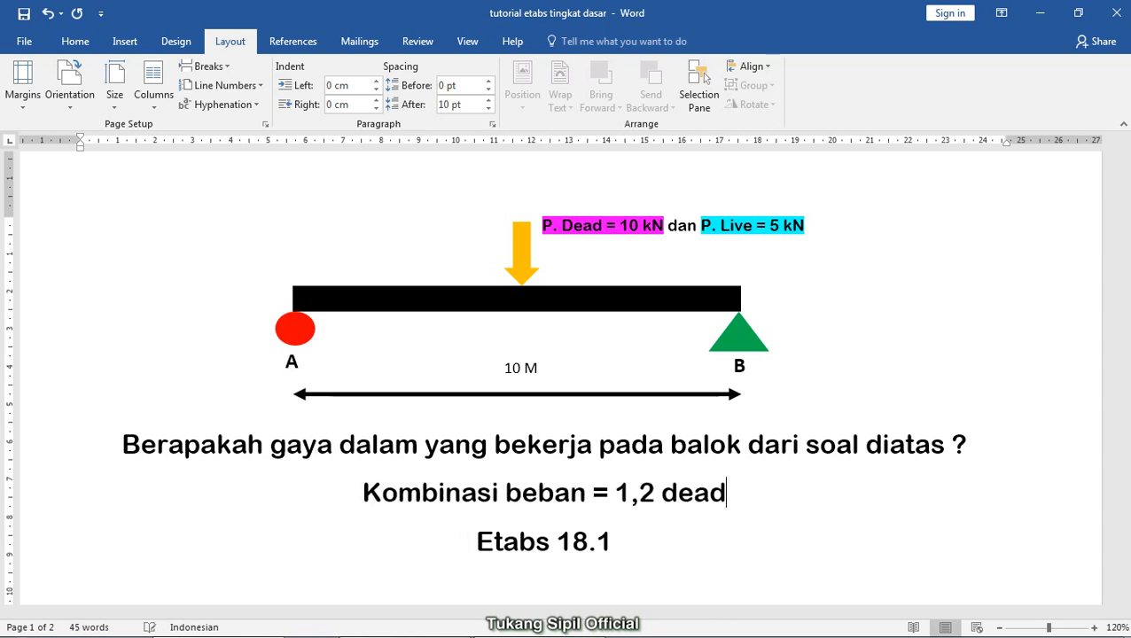
type("+ 1,6")
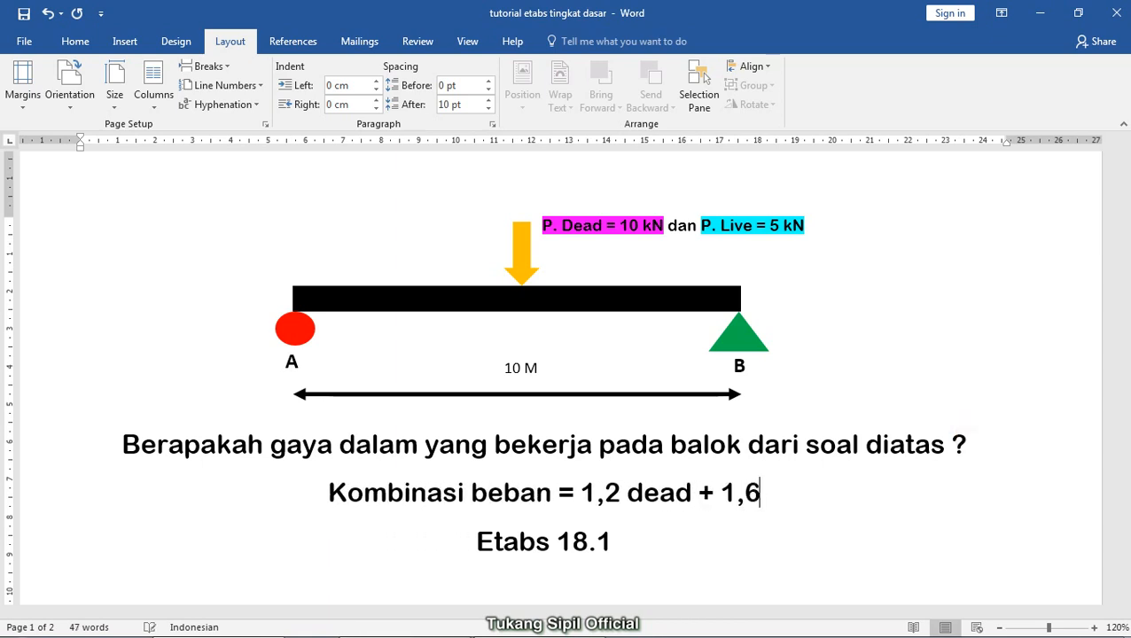
type(" live")
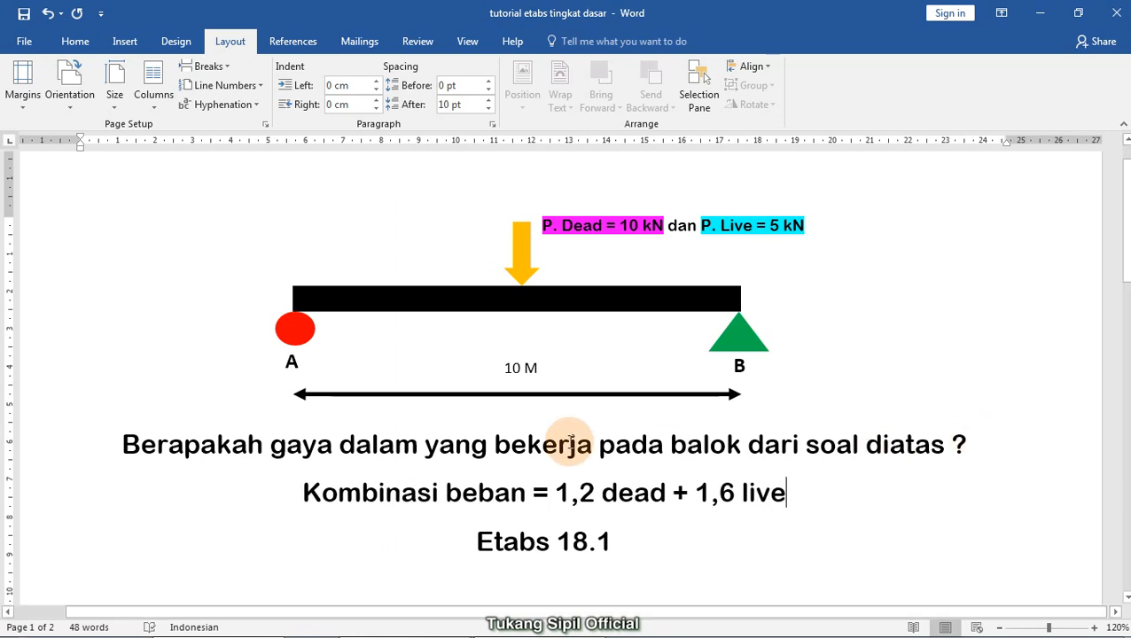
Highlight the whole Kombinasi beban line in magenta
left_click(282, 501)
left_click_drag(732, 501, 866, 497)
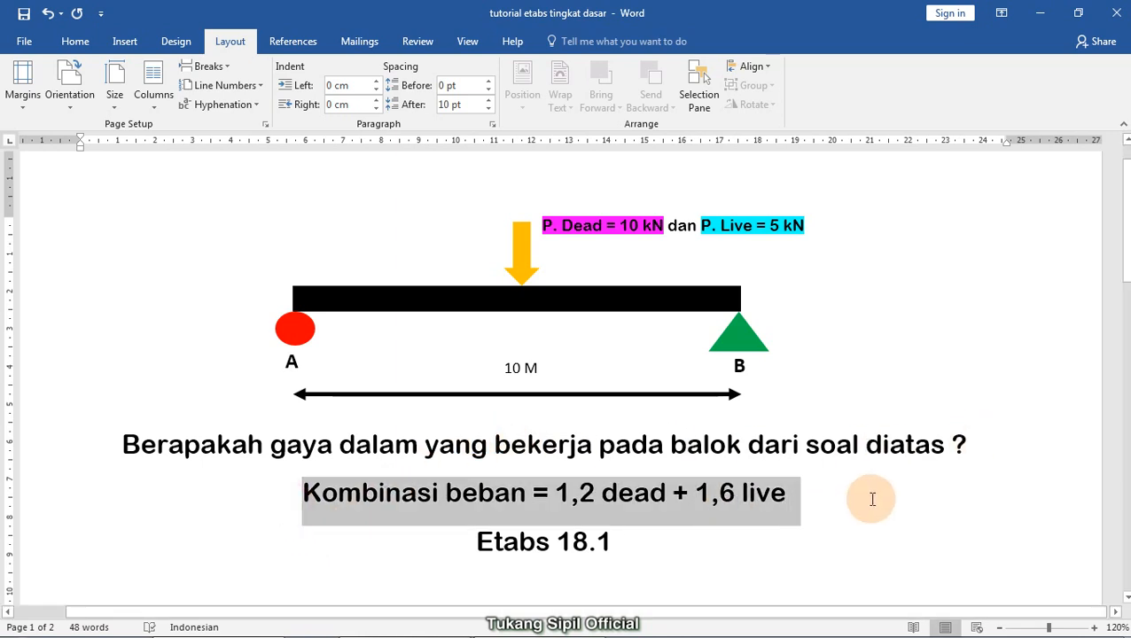
left_click(76, 41)
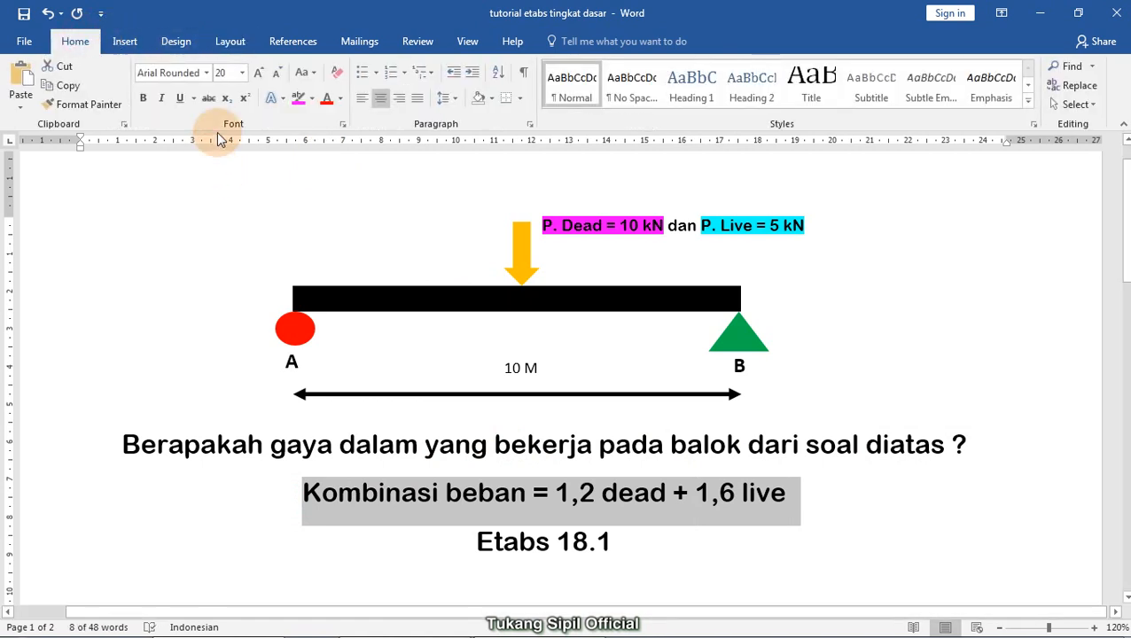
left_click(298, 98)
left_click(520, 425)
scroll(521, 414, "down", 1)
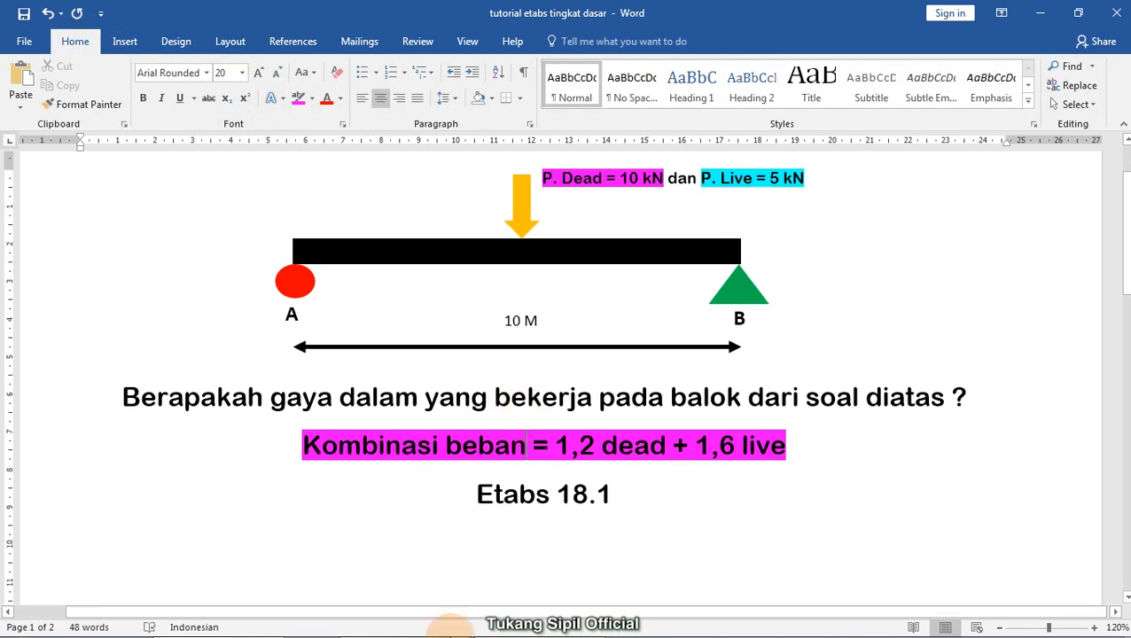
Switch to ETABS and start a new load combination named K1
left_click(532, 622)
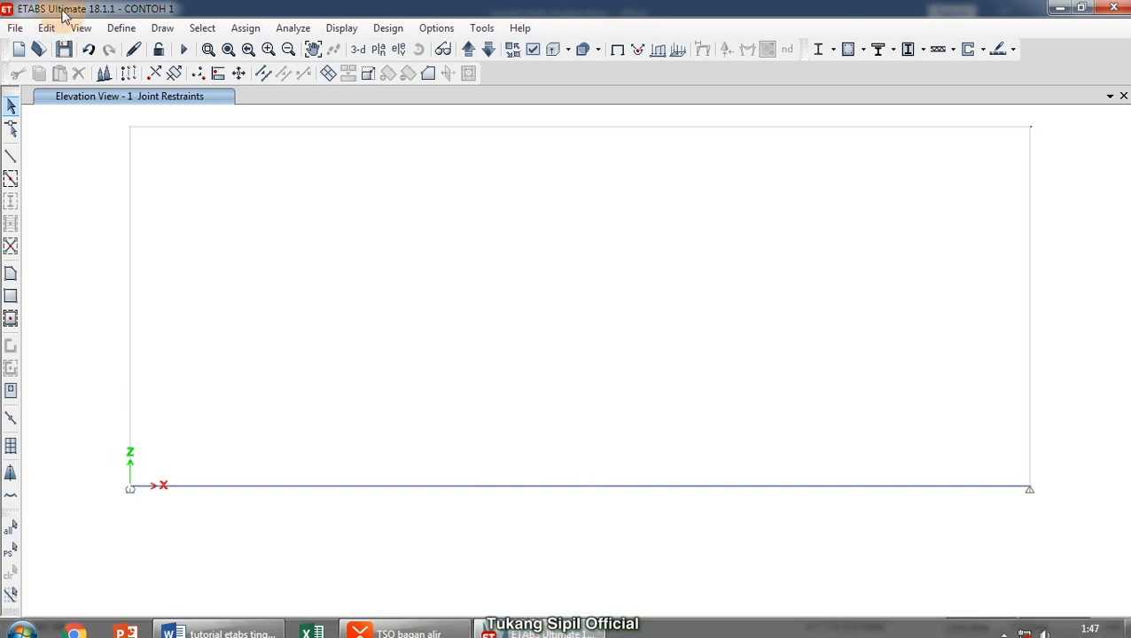
left_click(122, 28)
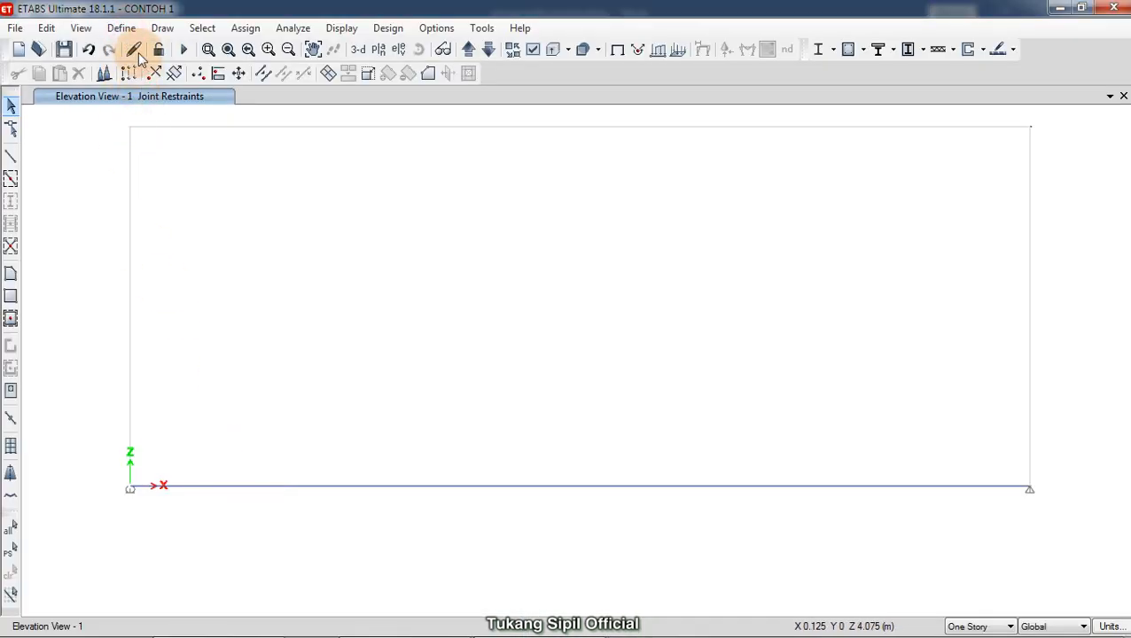
left_click(121, 27)
left_click(151, 465)
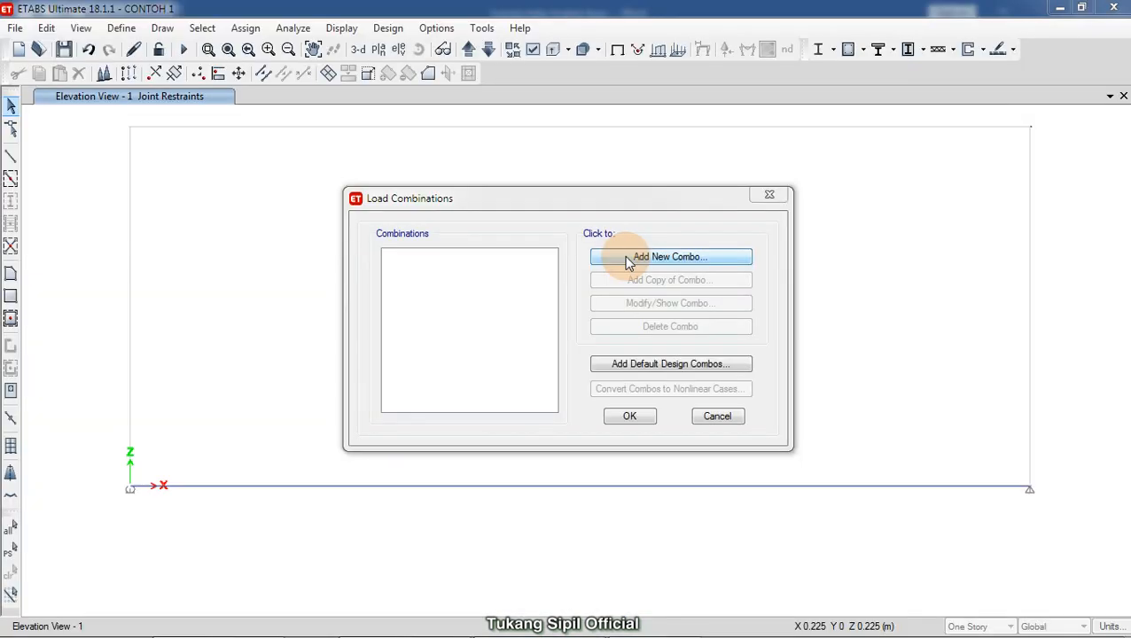
left_click(585, 281)
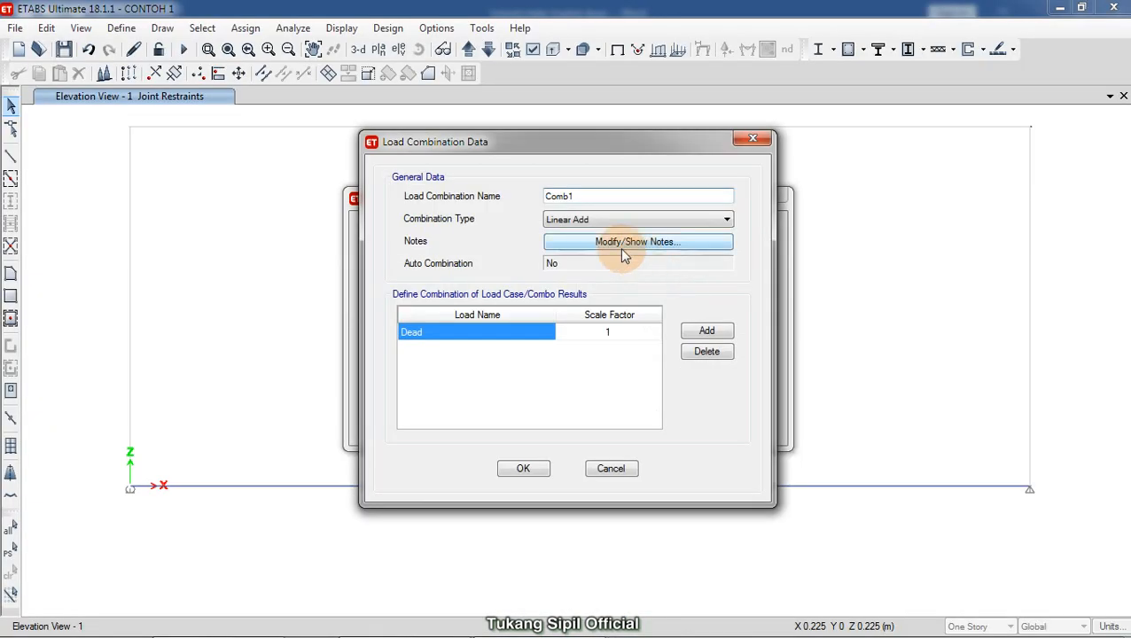
left_click_drag(599, 196, 539, 200)
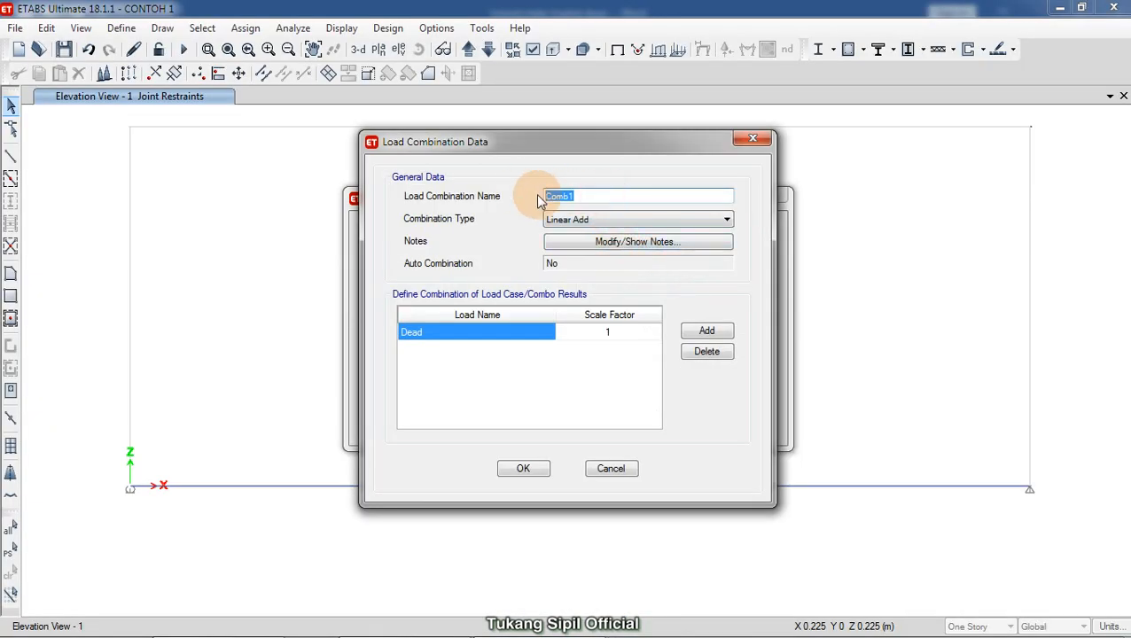
type("ko")
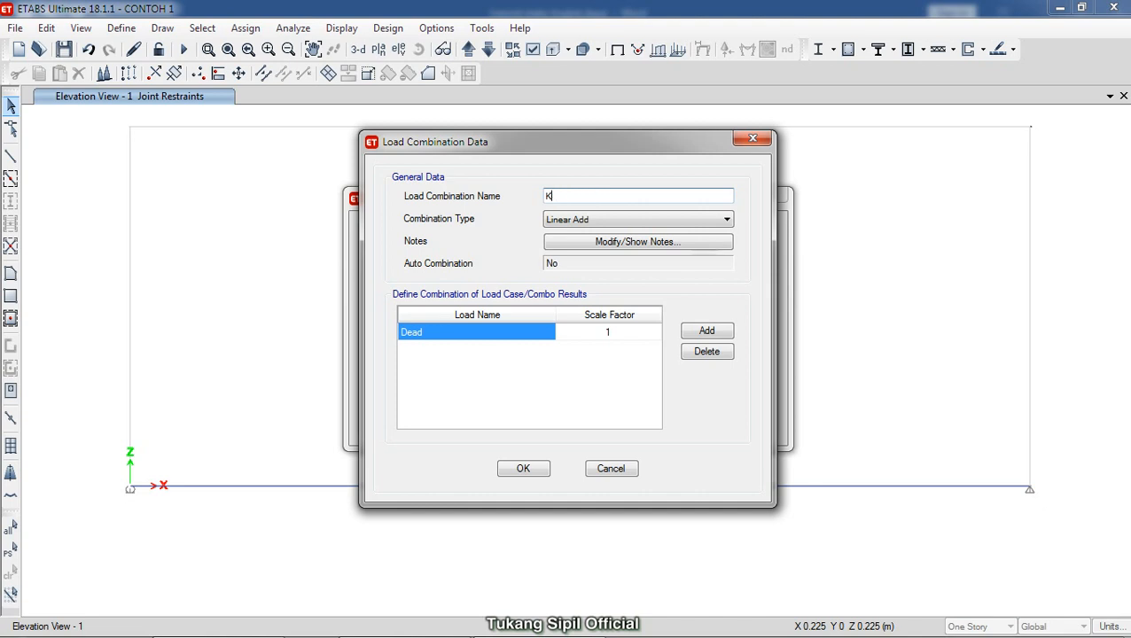
Switch to the Word problem document to review the 1,2 dead and 1,6 live factors, and return to the K1 combination
left_click(472, 331)
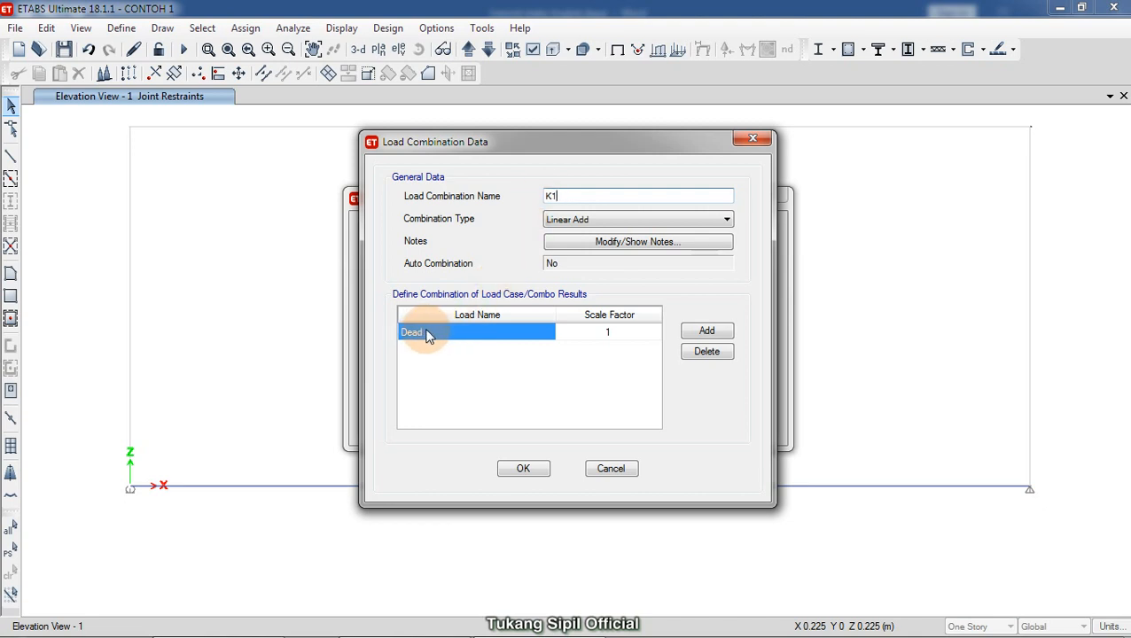
left_click(248, 623)
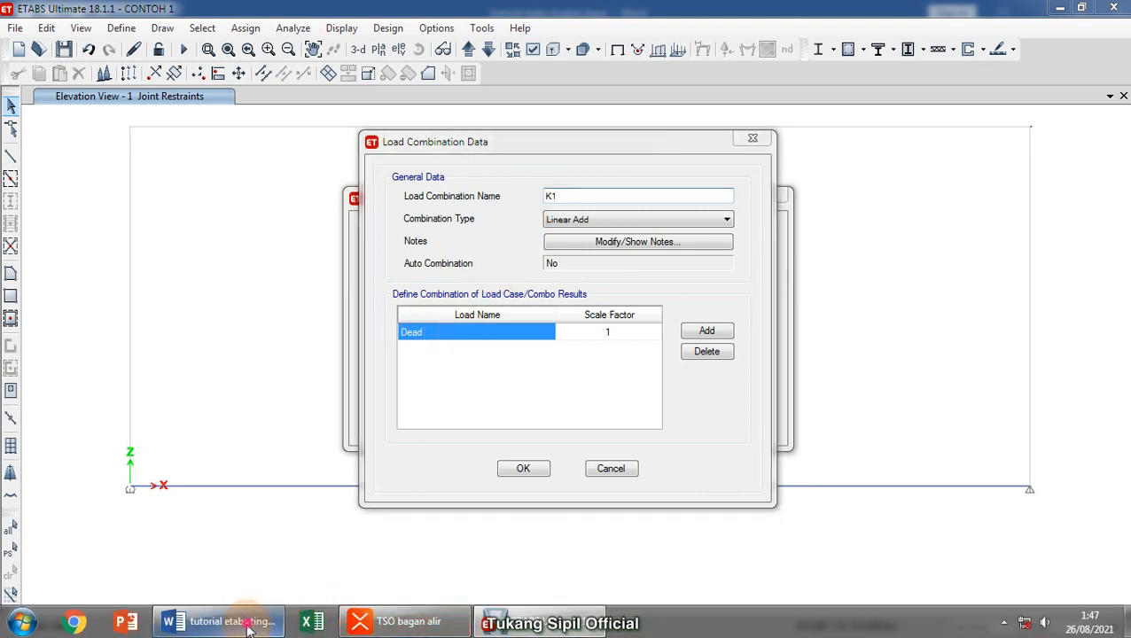
double_click(576, 446)
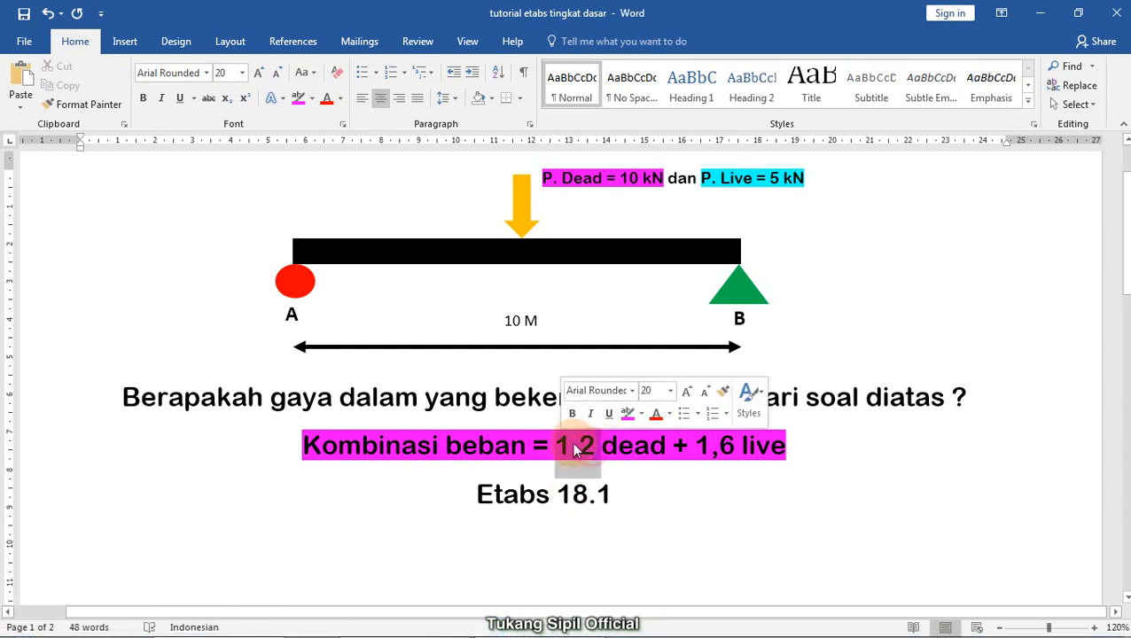
left_click_drag(707, 448, 785, 448)
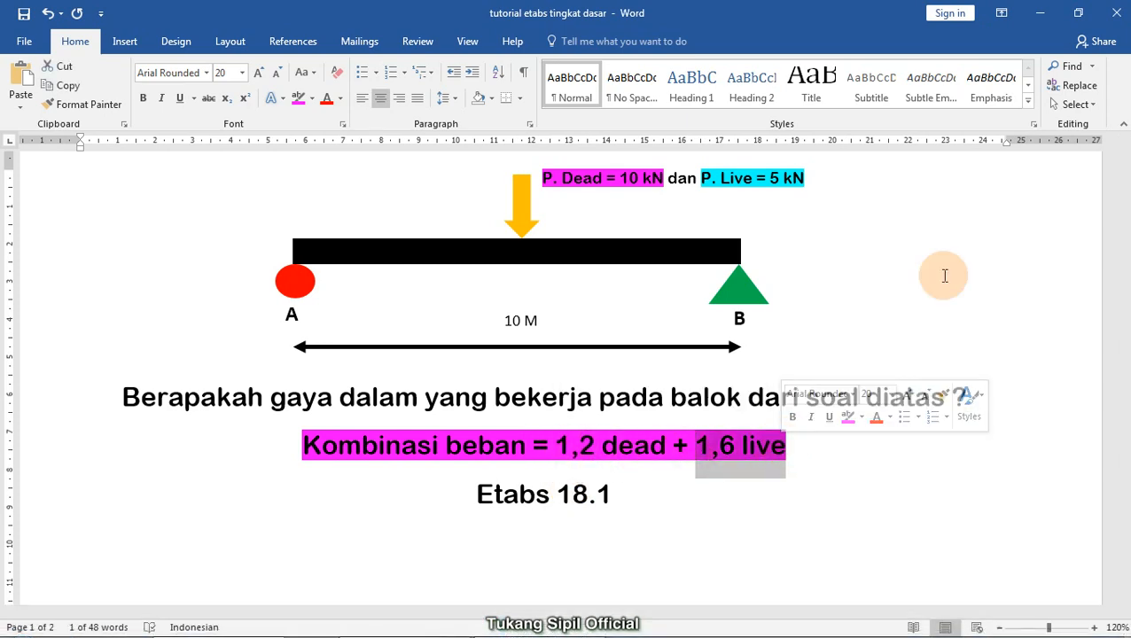
left_click(1039, 12)
Set the scale factor of the Dead load in combination K1 to 1.2
left_click(602, 333)
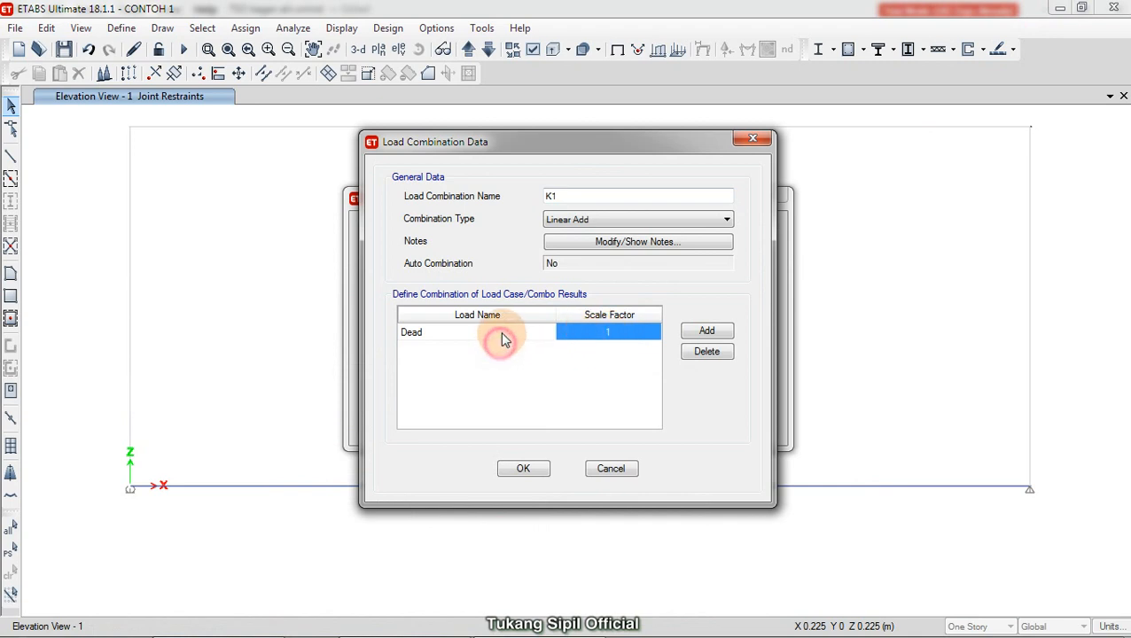
left_click(501, 334)
left_click(601, 334)
left_click(601, 333)
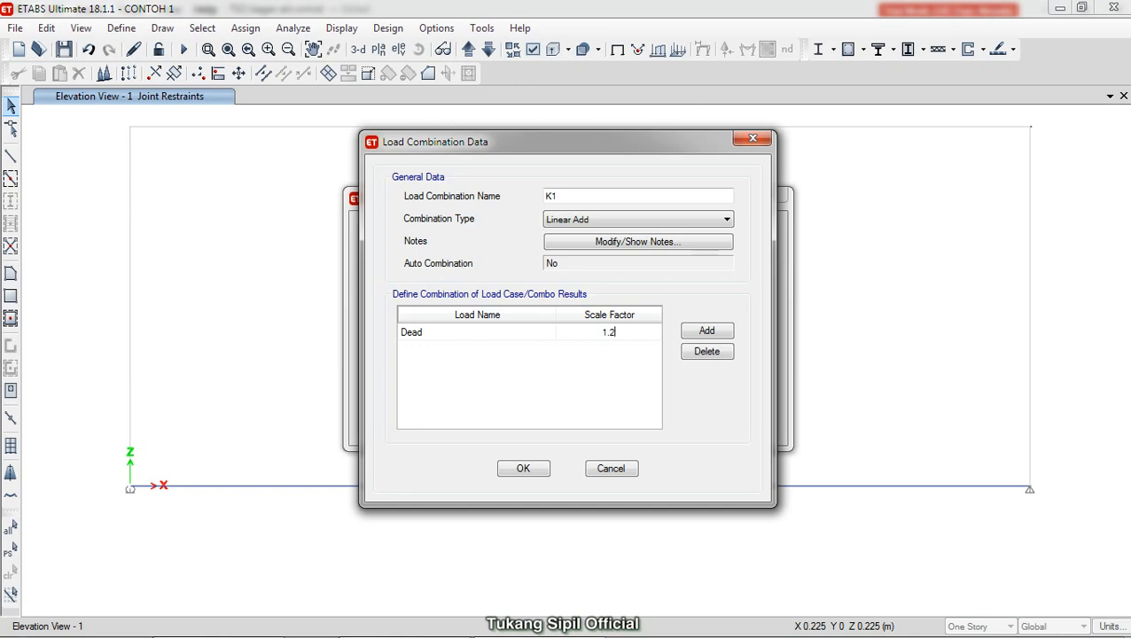
left_click(612, 332)
left_click(651, 371)
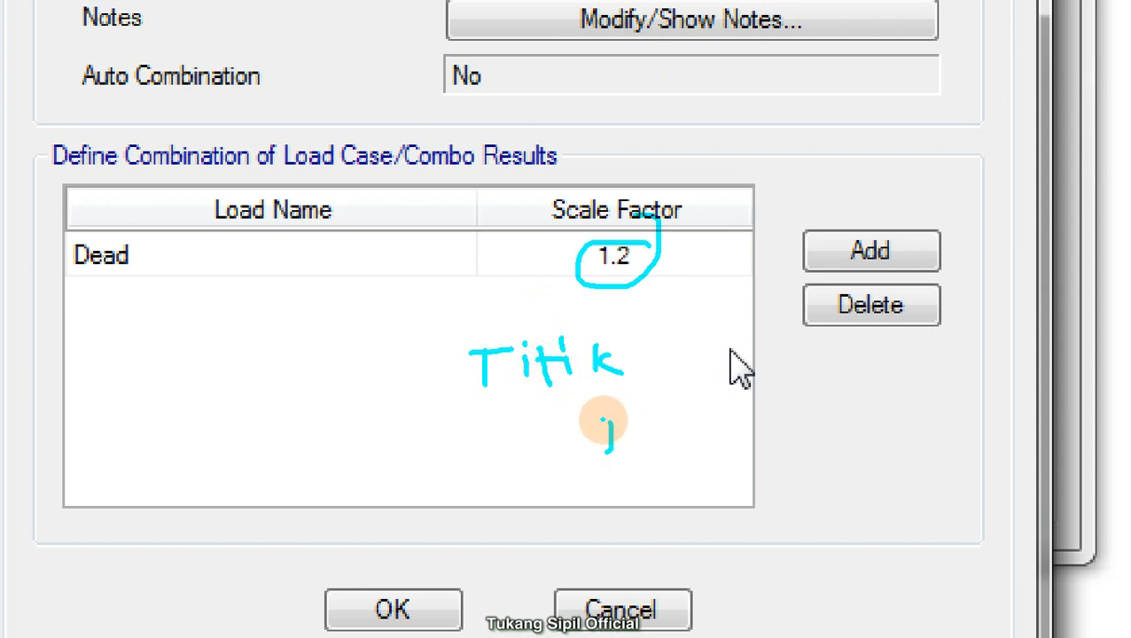
mouse_move(600, 422)
left_mouse_down()
mouse_move(614, 442)
mouse_move(568, 462)
left_mouse_up()
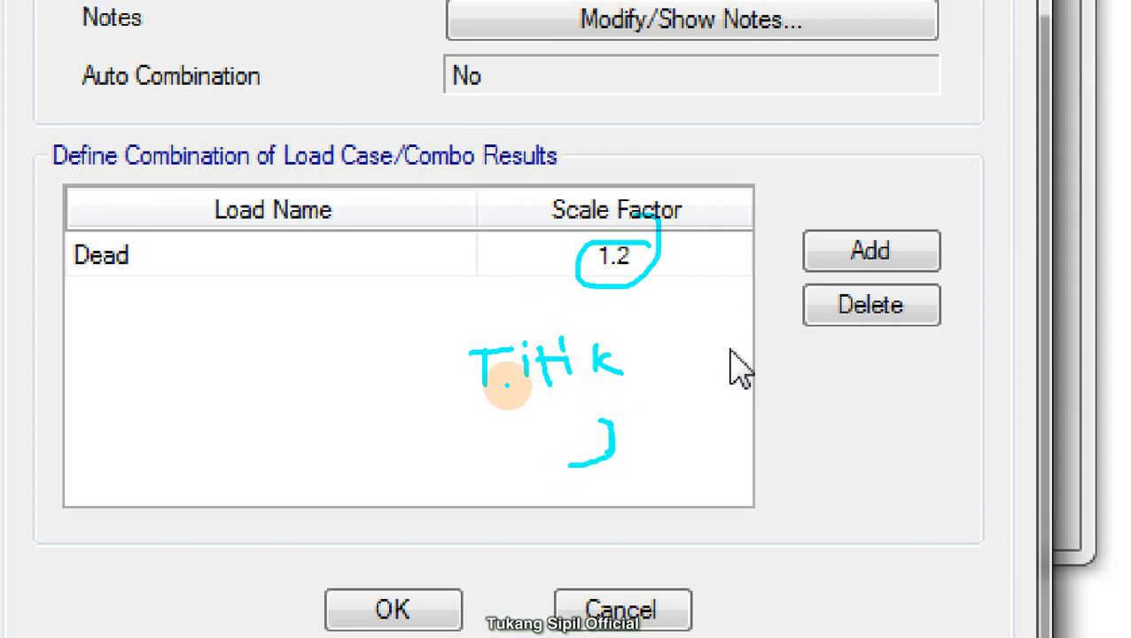
left_click_drag(209, 274, 242, 300)
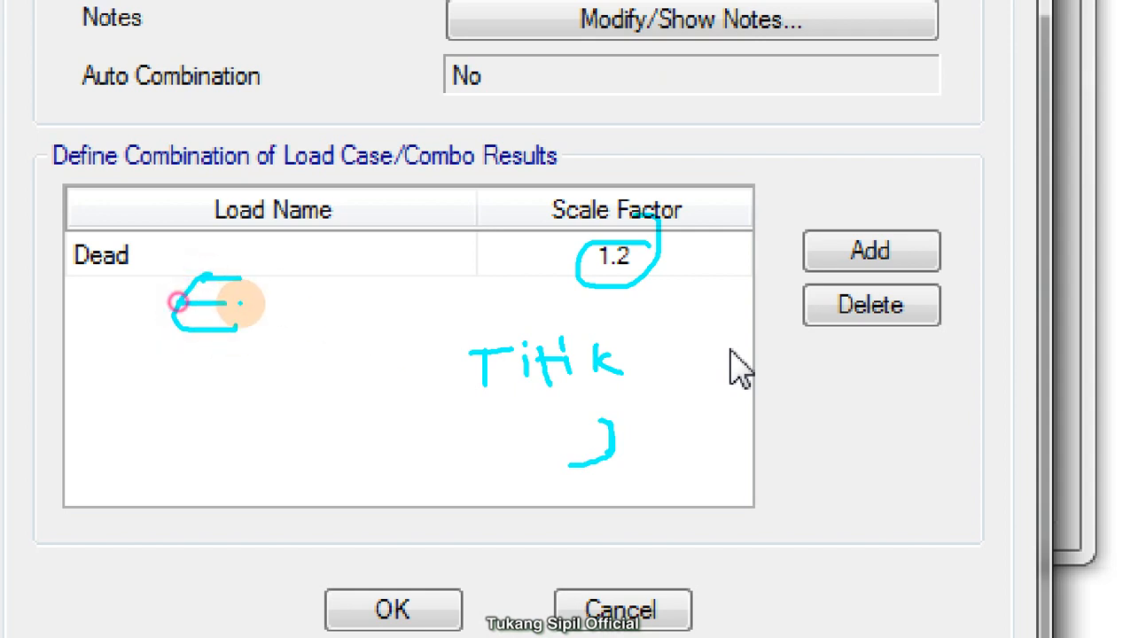
left_click_drag(311, 282, 264, 318)
left_click_drag(265, 273, 324, 329)
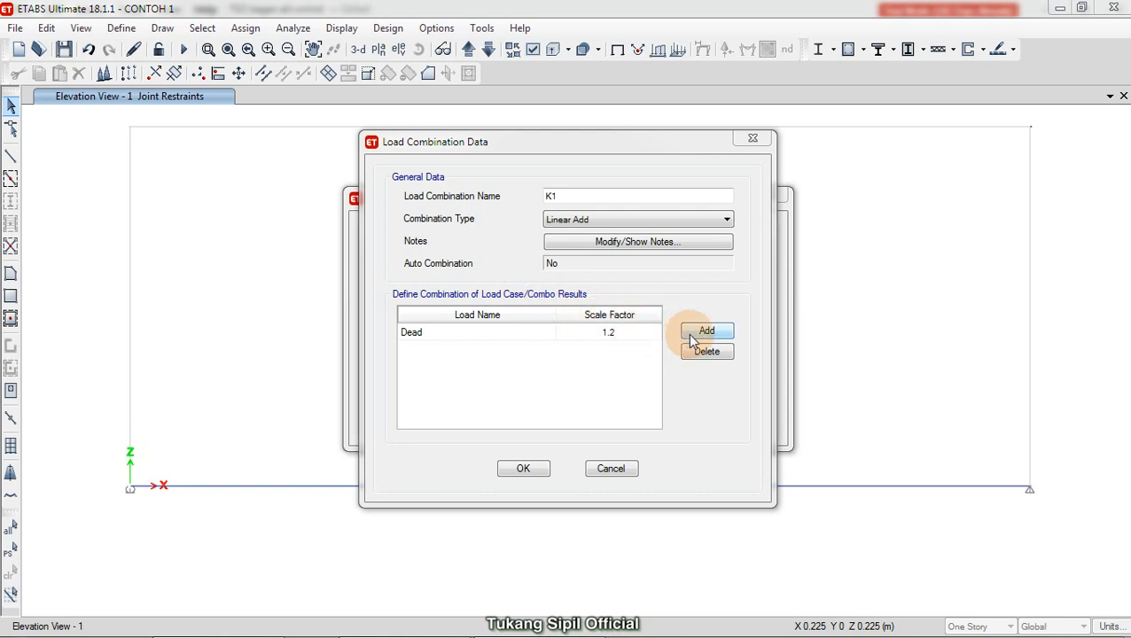
Add a second load row to combination K1 and assign it the Live load case
left_click(692, 342)
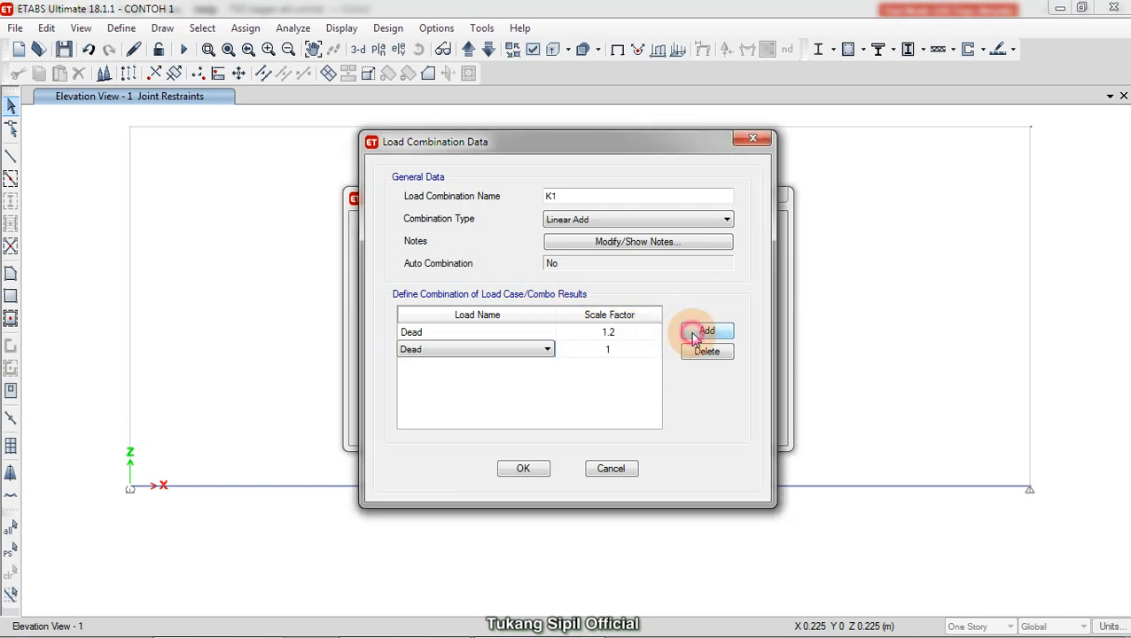
left_click(512, 330)
left_click(606, 331)
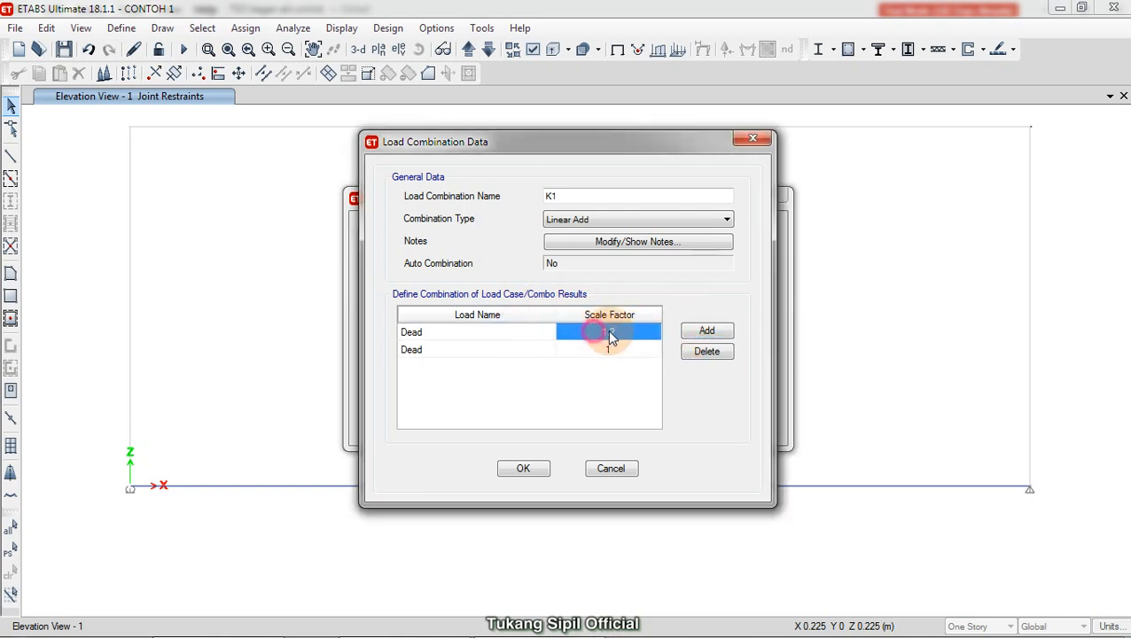
left_click(494, 337)
left_click(474, 348)
left_click(476, 349)
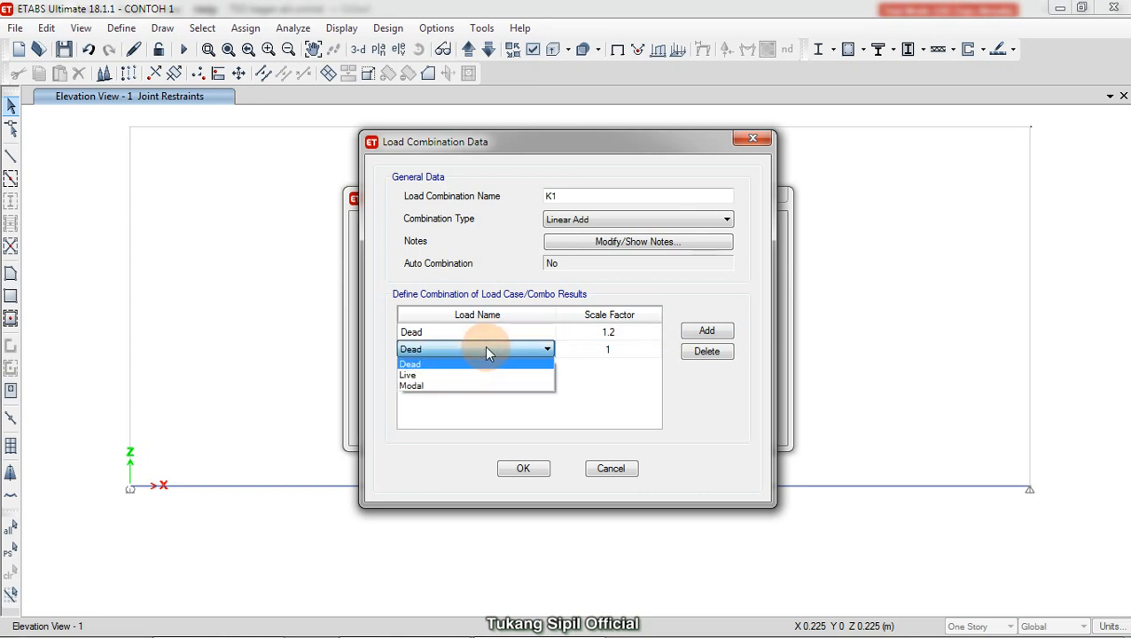
left_click(431, 375)
left_click(428, 334)
left_click(435, 355)
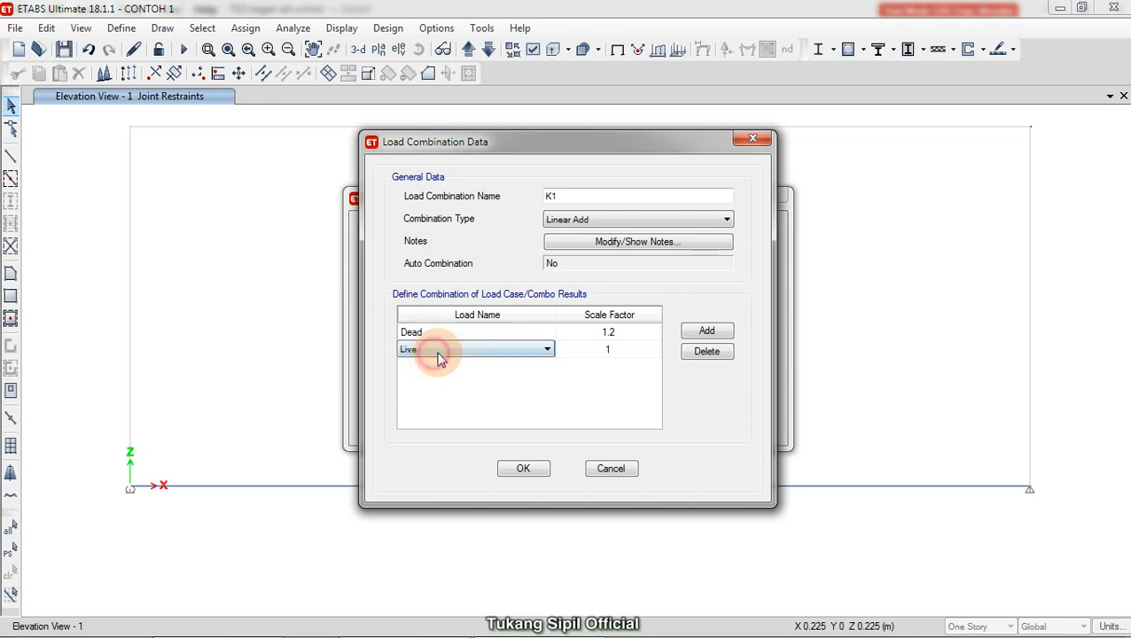
Set the Live load's scale factor to 1.6 and accept the K1 load combination
left_click(592, 354)
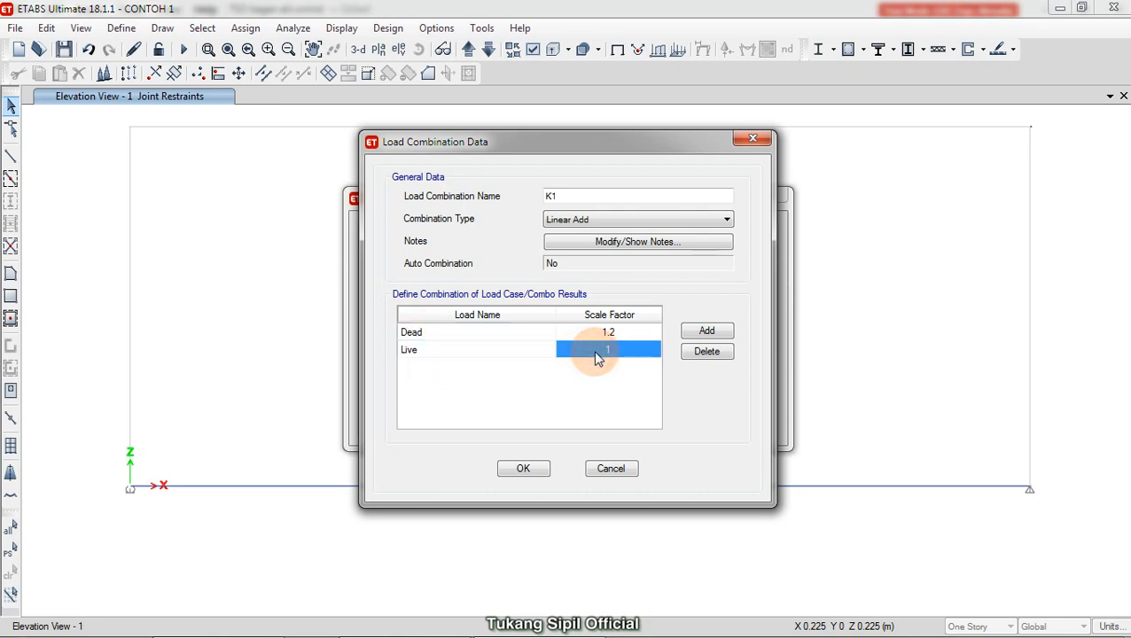
left_click(596, 355)
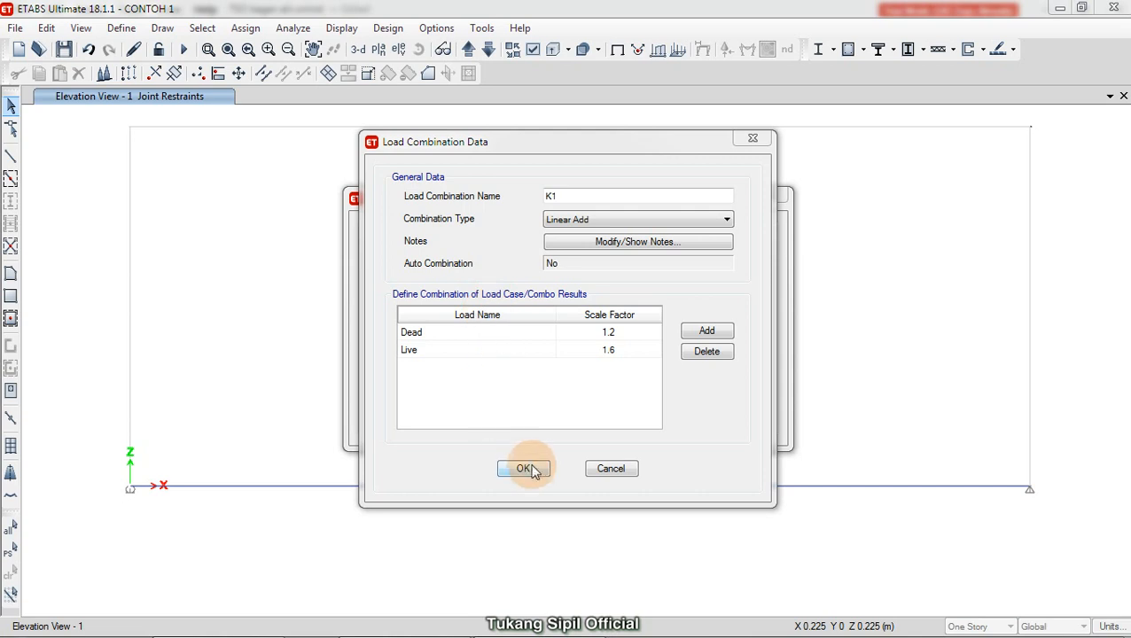
left_click(455, 583)
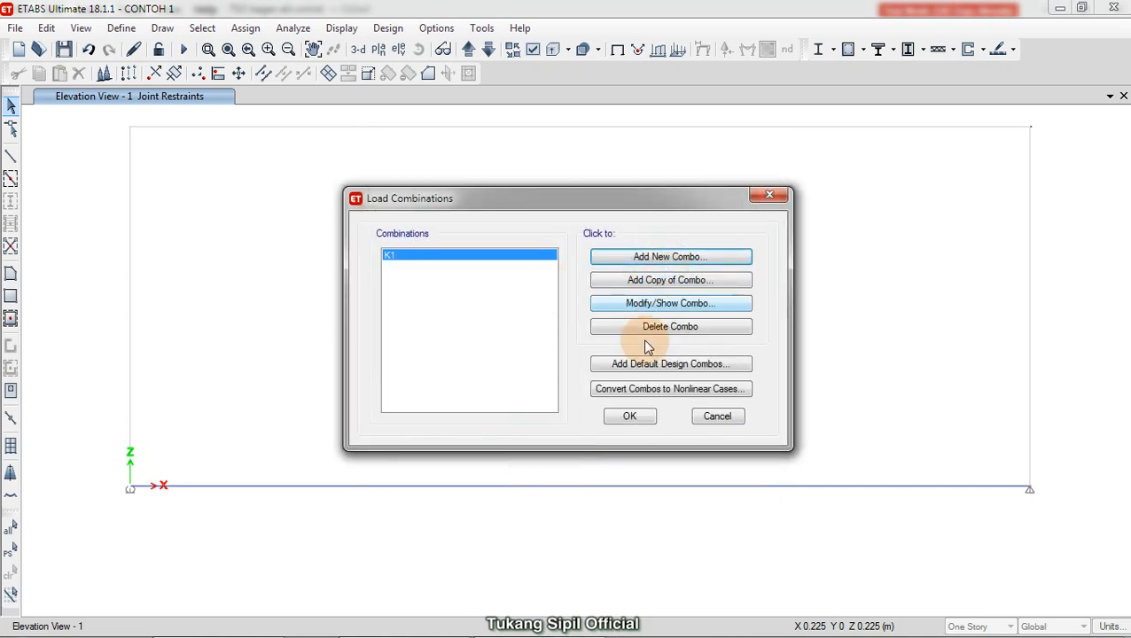
left_click(646, 423)
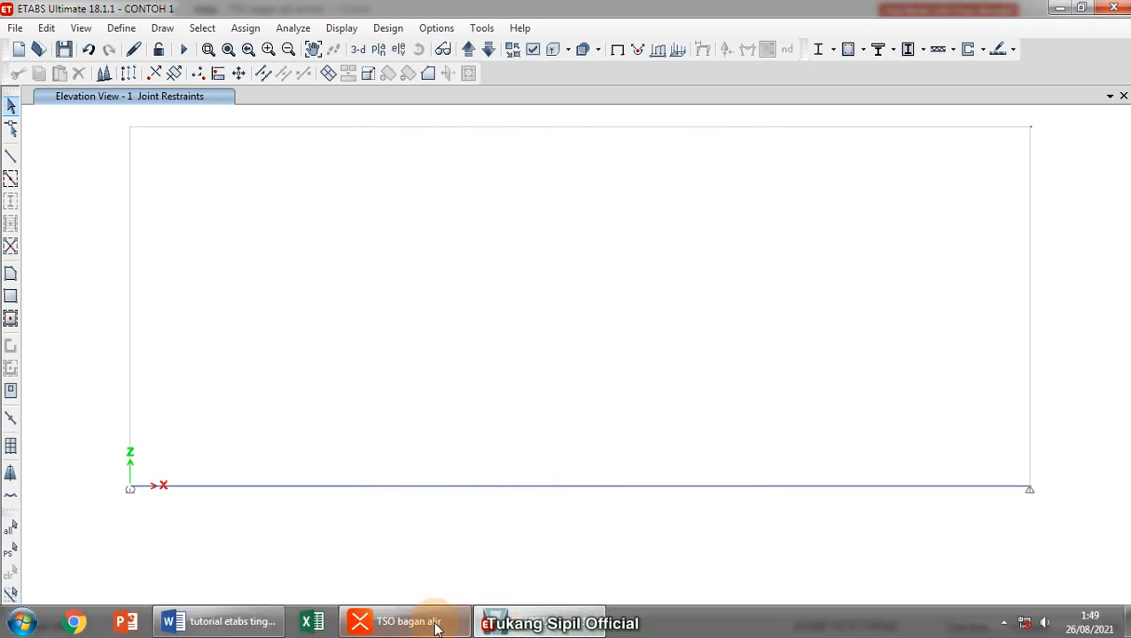
Review outline topic 4.8 Input Data Beban Pada Balok in XMind and the beam's point loads in Word, and return to ETABS
left_click(422, 625)
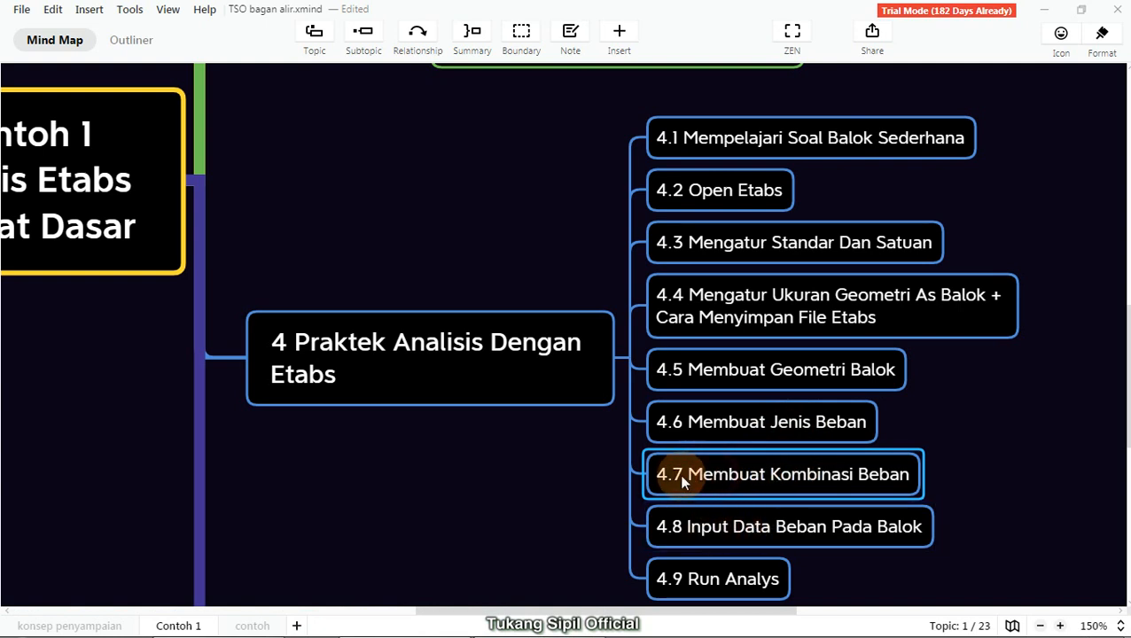
left_click(702, 537)
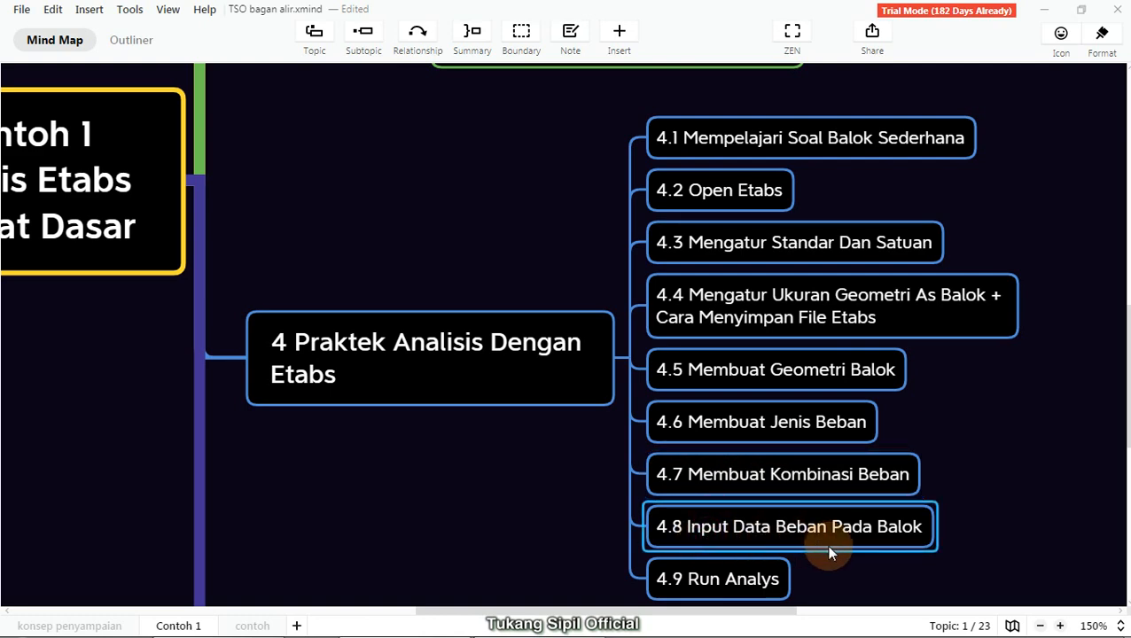
left_click(1045, 10)
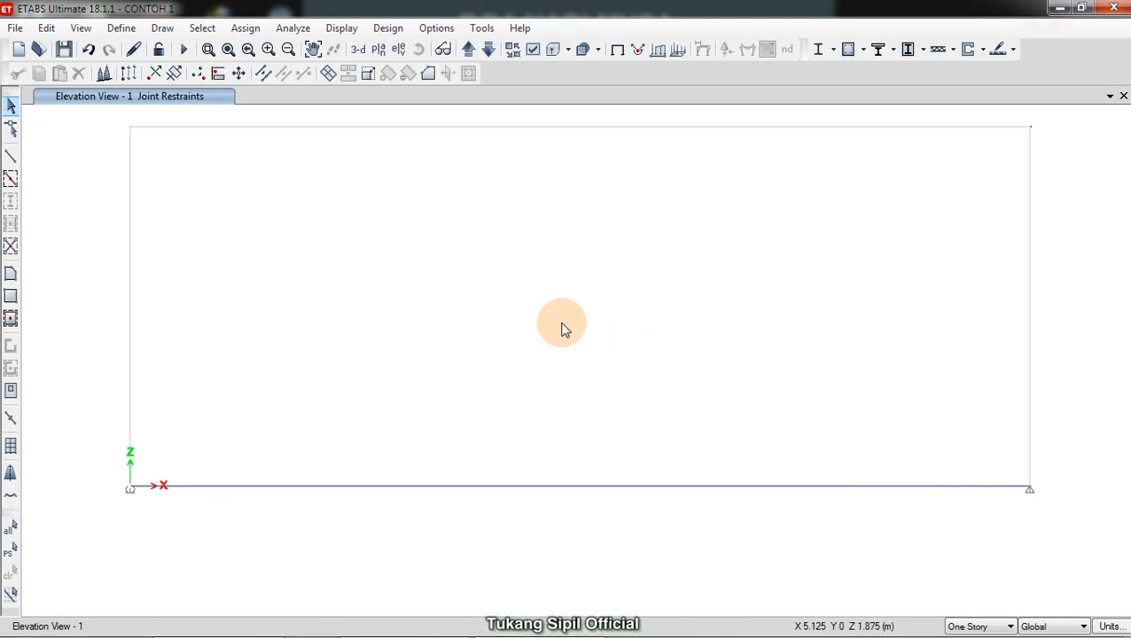
left_click(279, 621)
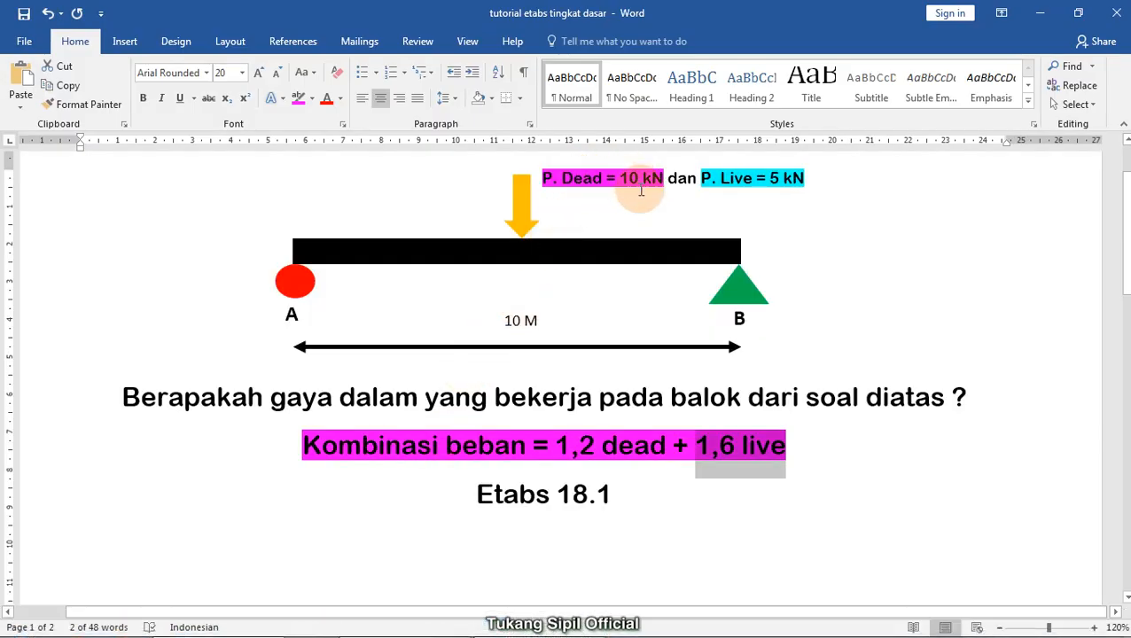
left_click(1043, 13)
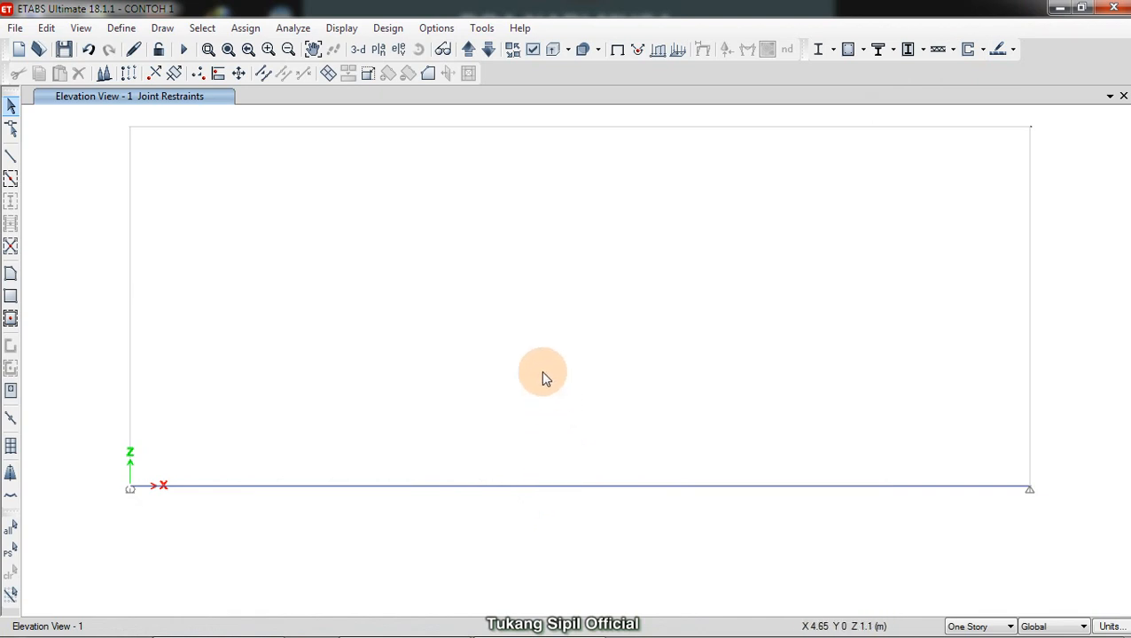
Select the horizontal beam between the two supports in the elevation view
left_click_drag(690, 319, 475, 558)
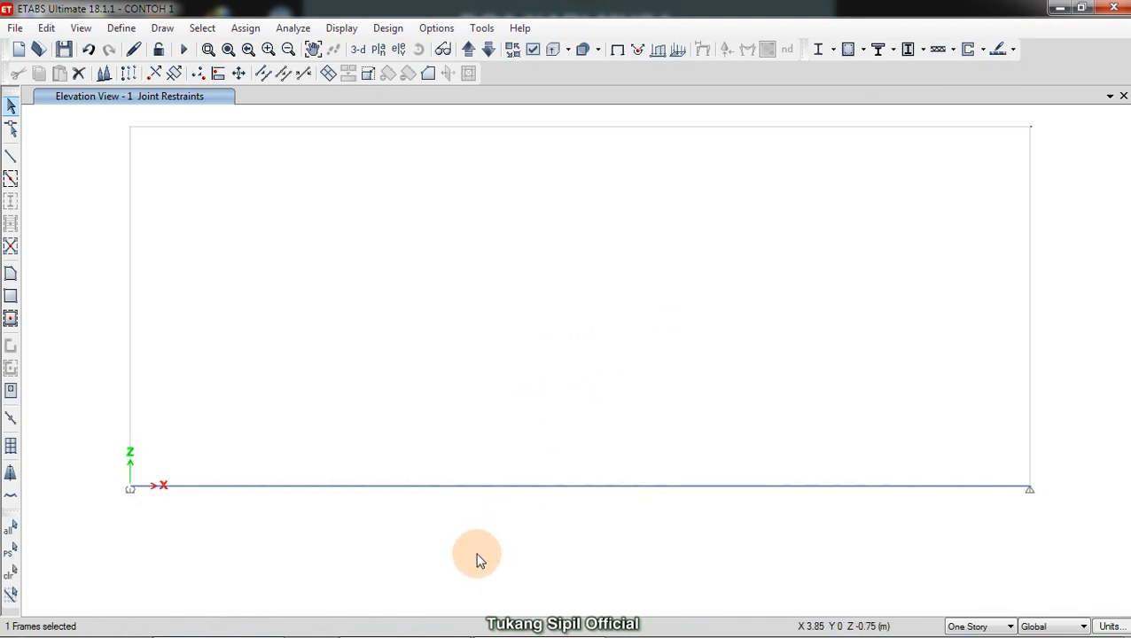
left_click(527, 487)
left_click(527, 487)
left_click(528, 487)
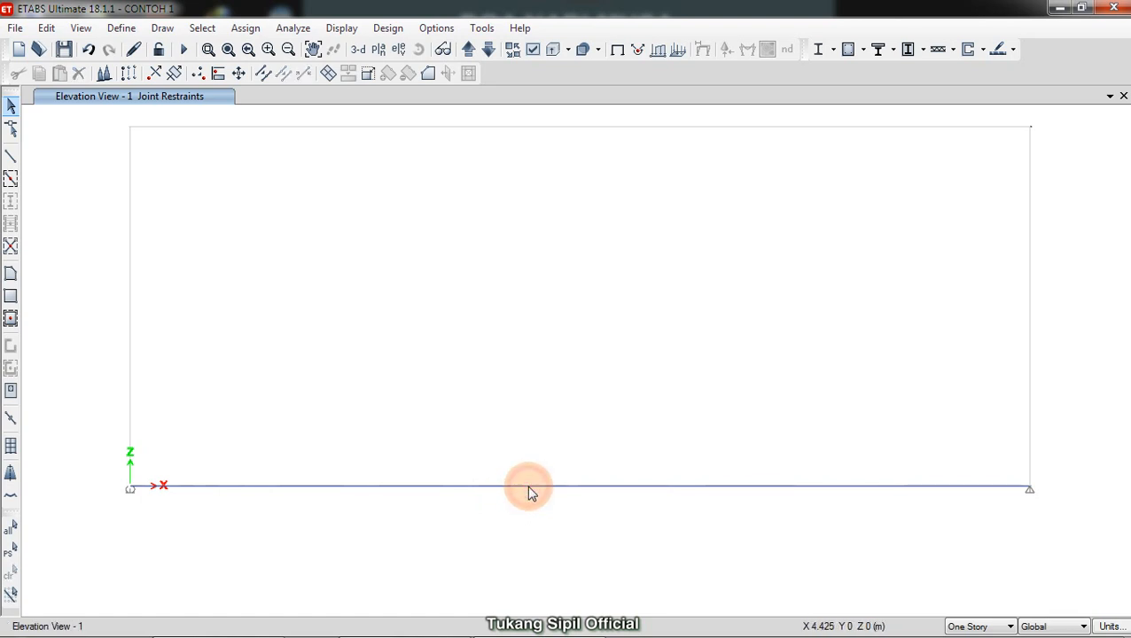
left_click(528, 487)
left_click(527, 486)
left_click(530, 487)
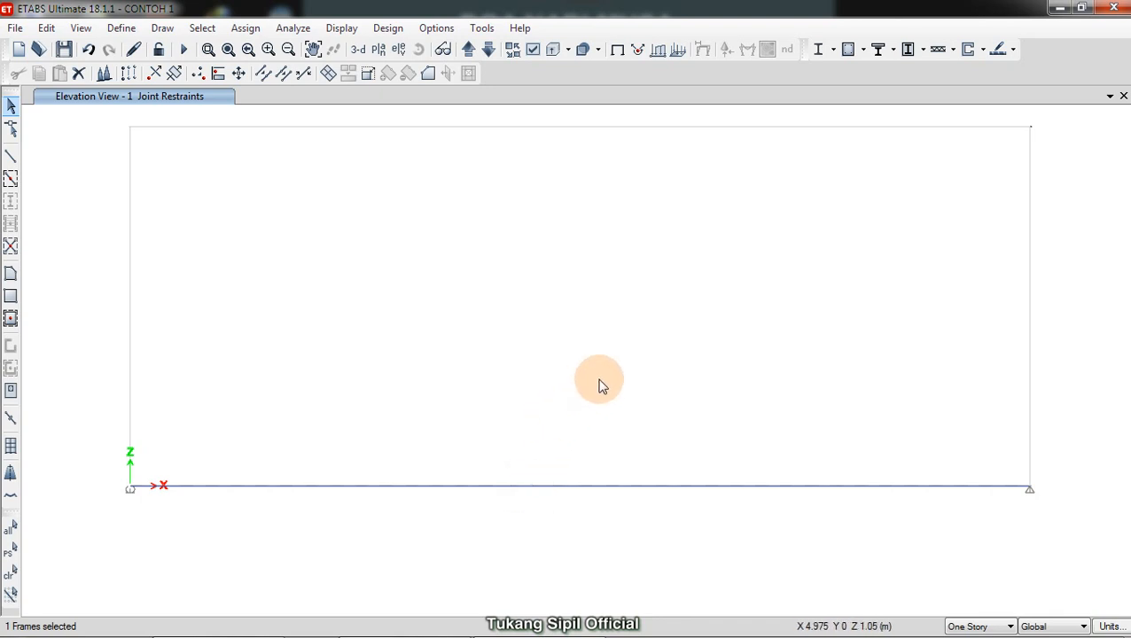
left_click_drag(620, 366, 493, 556)
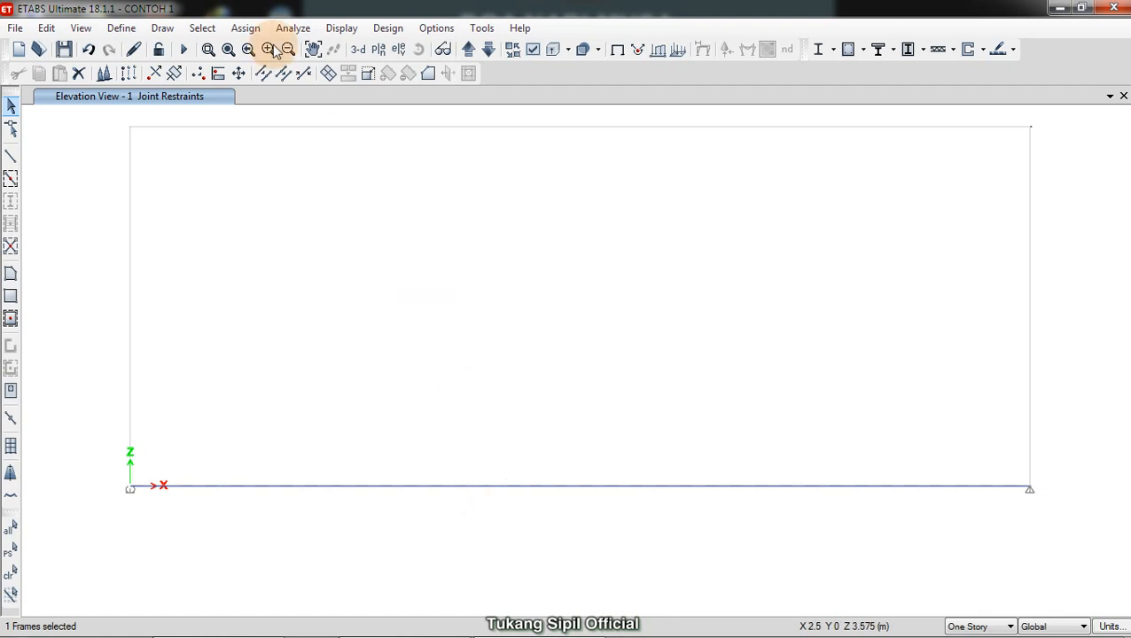
Start a frame point load assignment on the selected beam for the Dead pattern, with the Add to Existing Loads option
left_click(240, 31)
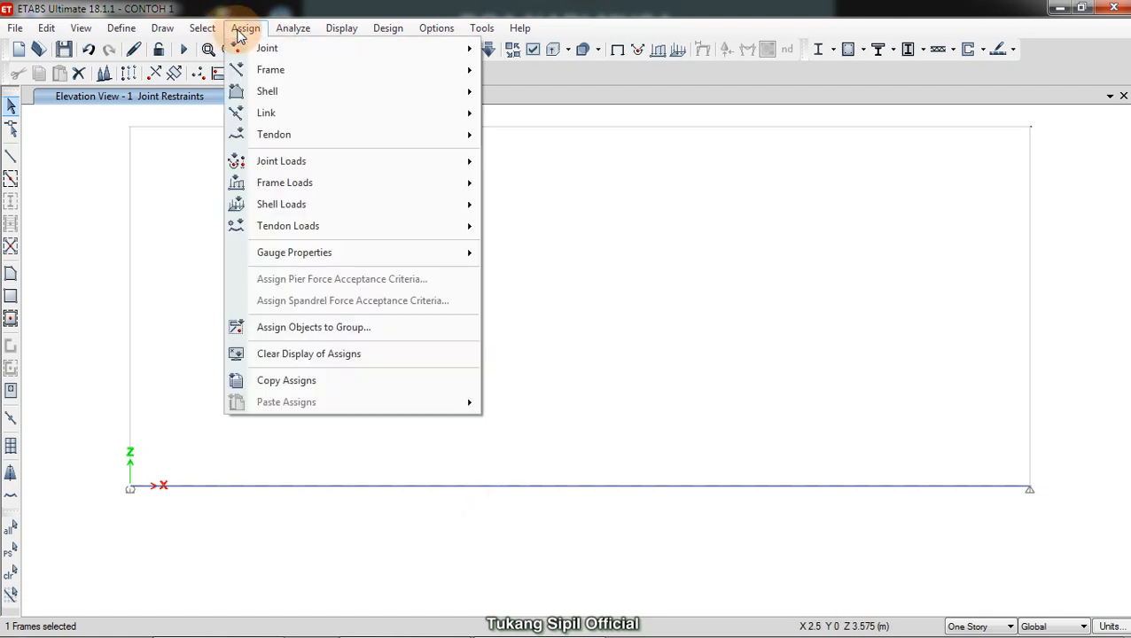
mouse_move(264, 191)
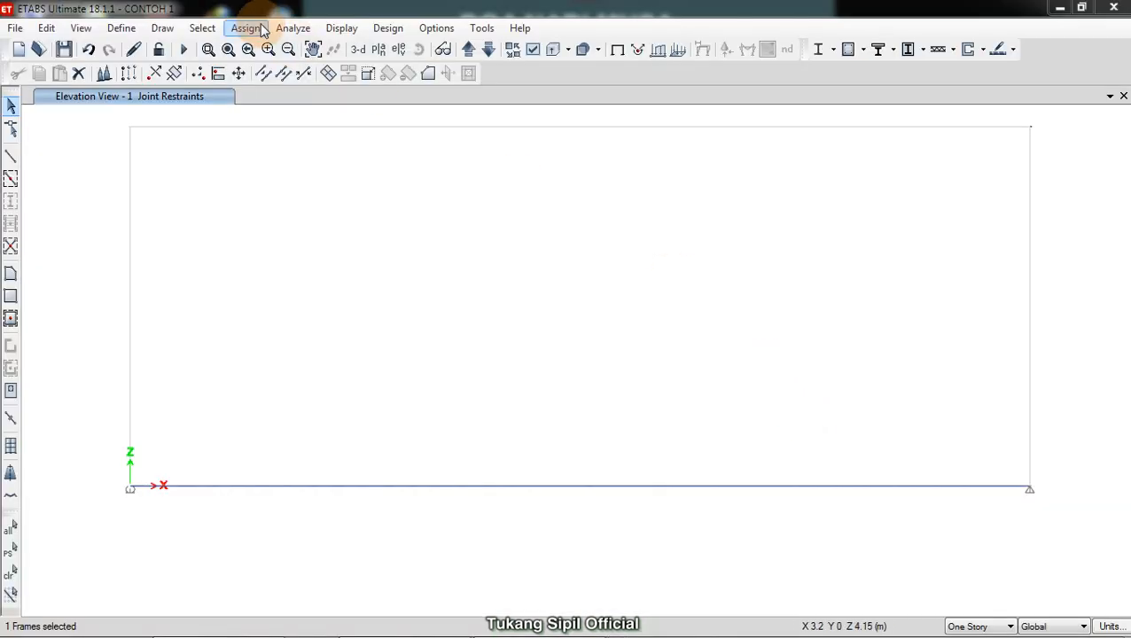
left_click(245, 27)
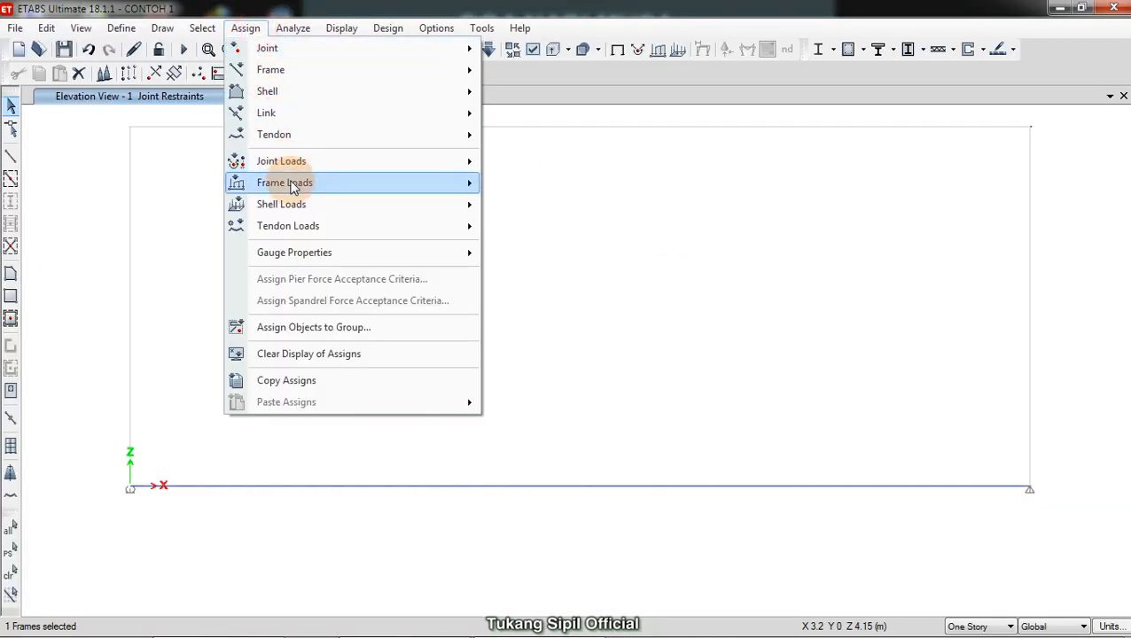
mouse_move(293, 184)
left_click(530, 184)
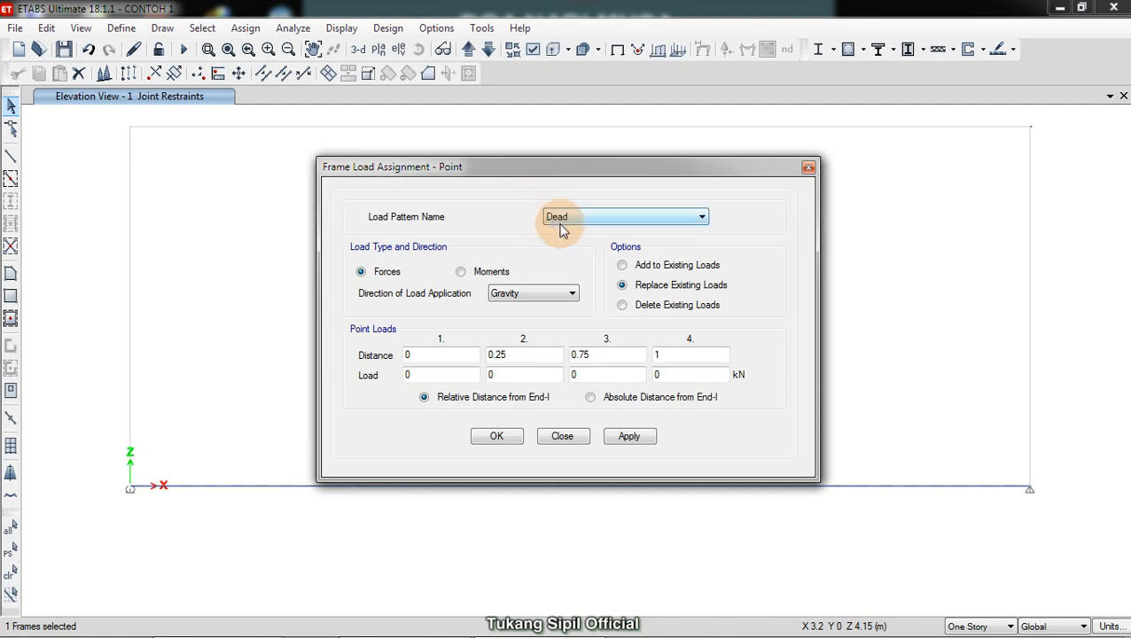
left_click(561, 226)
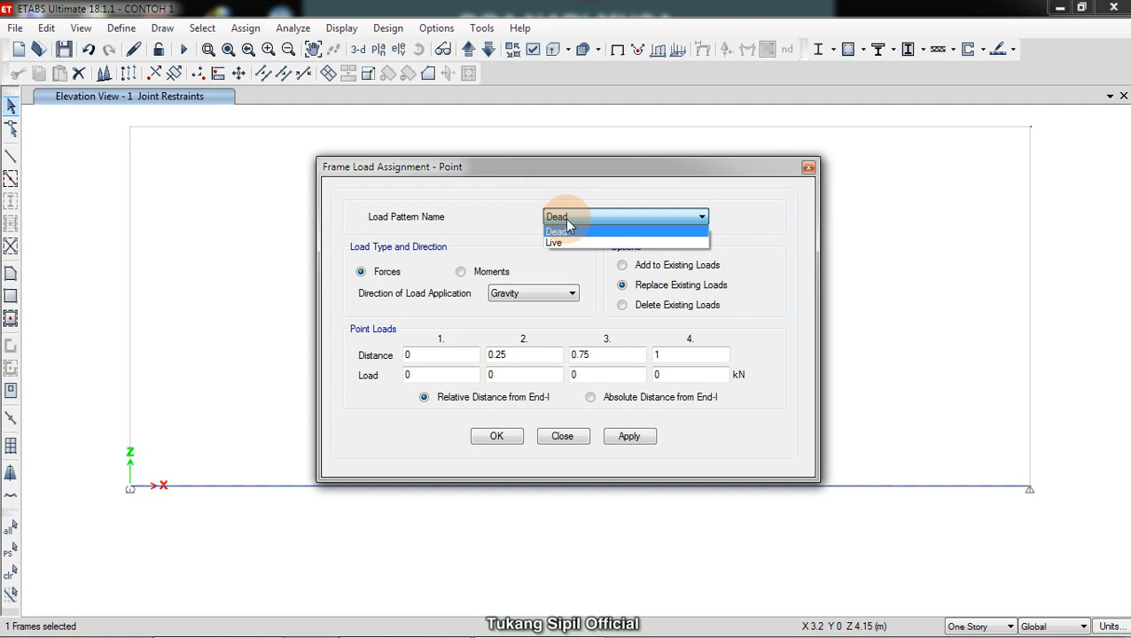
left_click(564, 228)
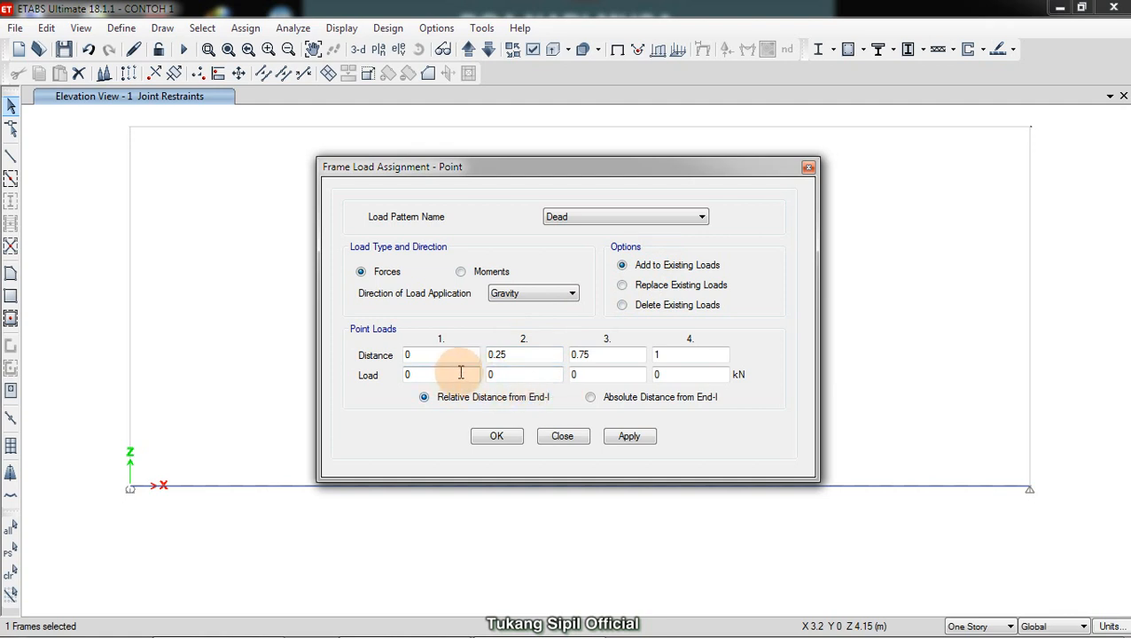
left_click_drag(431, 353, 392, 353)
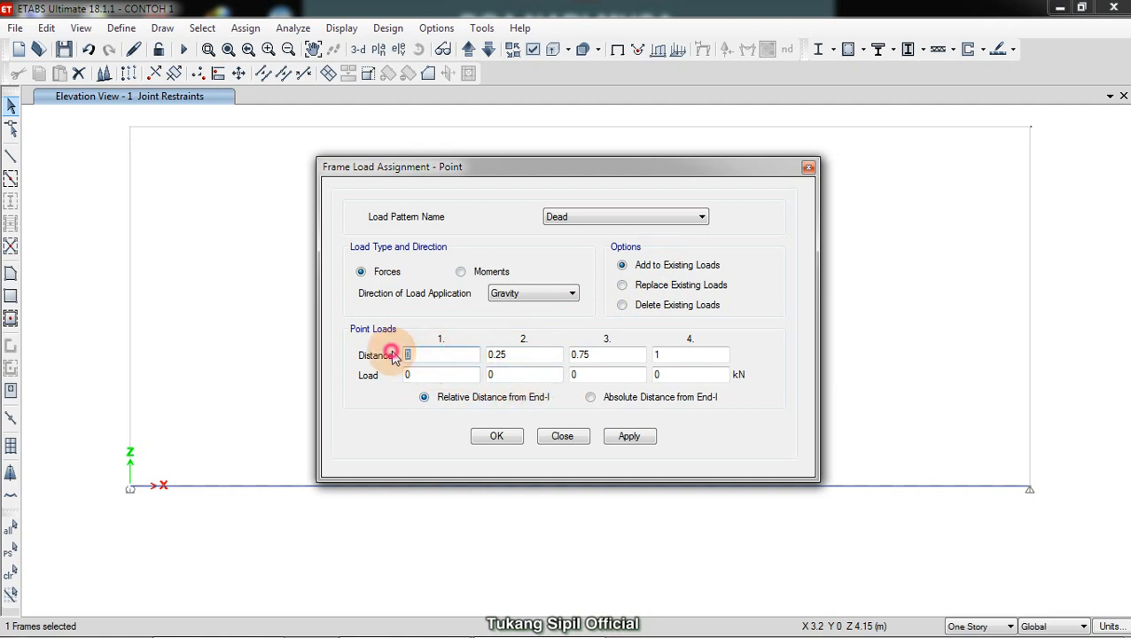
left_click(559, 355)
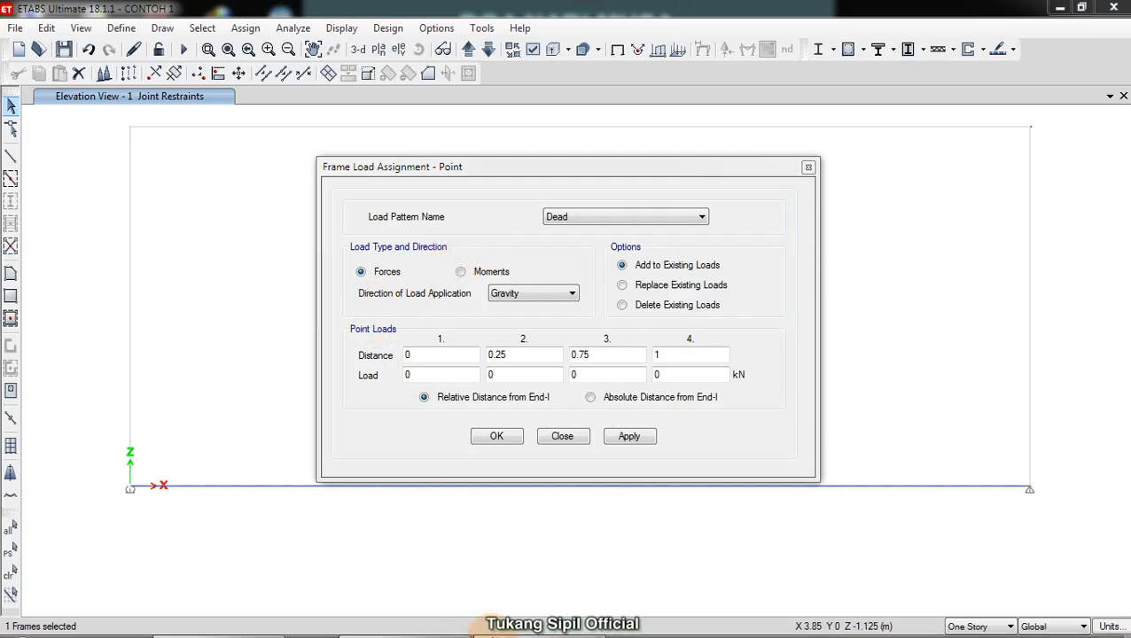
left_click(12, 628)
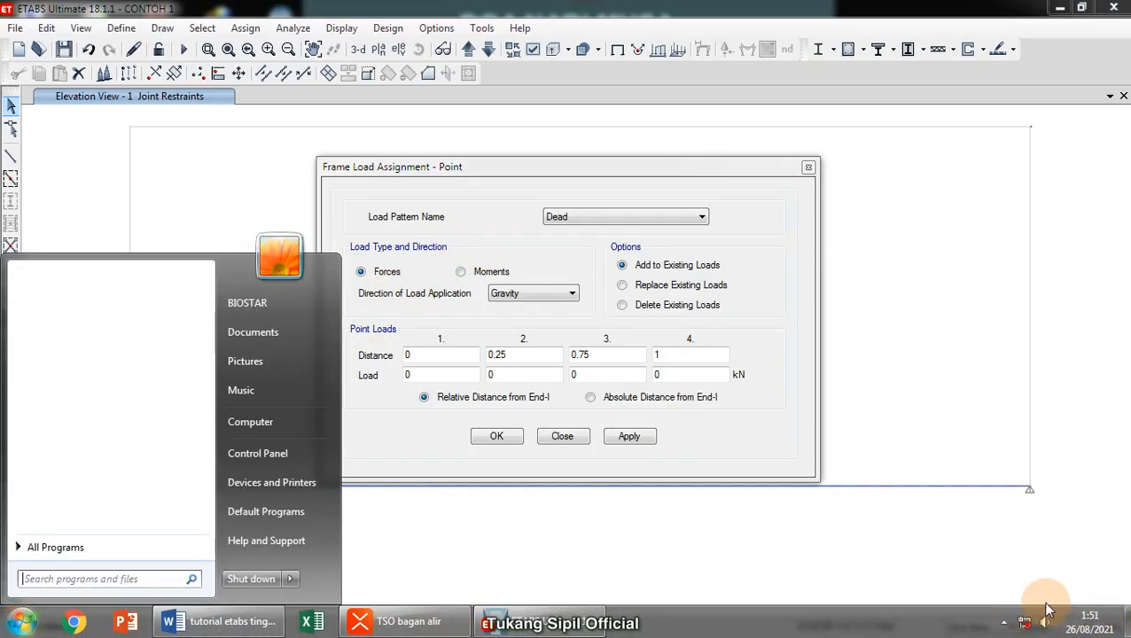
left_click(1004, 622)
right_click(976, 537)
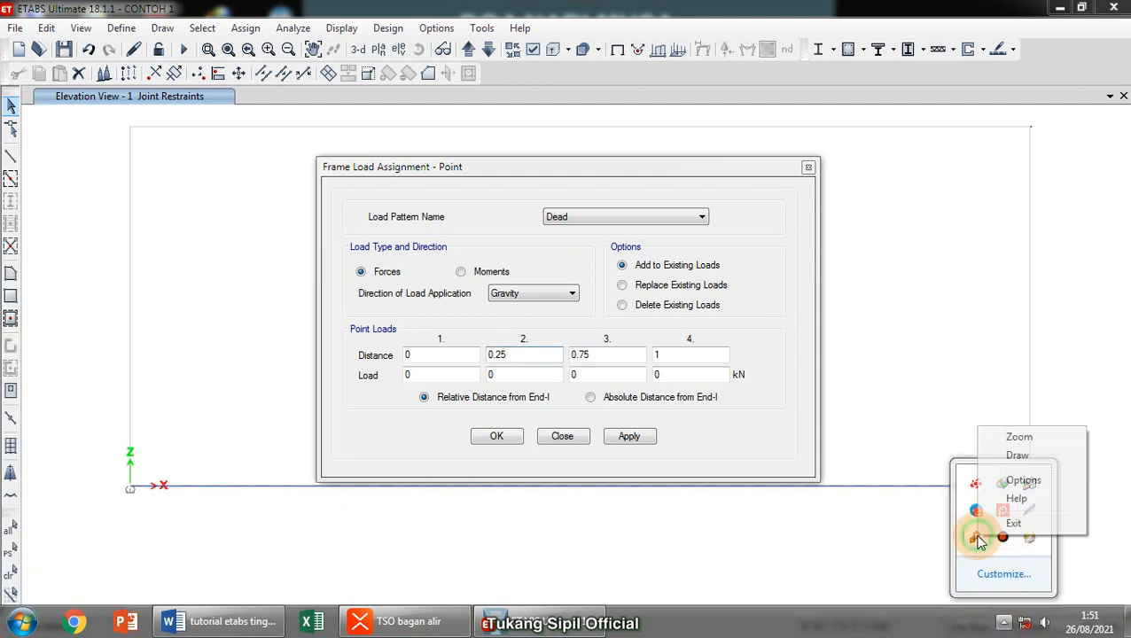
Exit the running screen annotation helper and relaunch it from the DemoHelper-1.2 shortcut
left_click(1009, 523)
key("super")
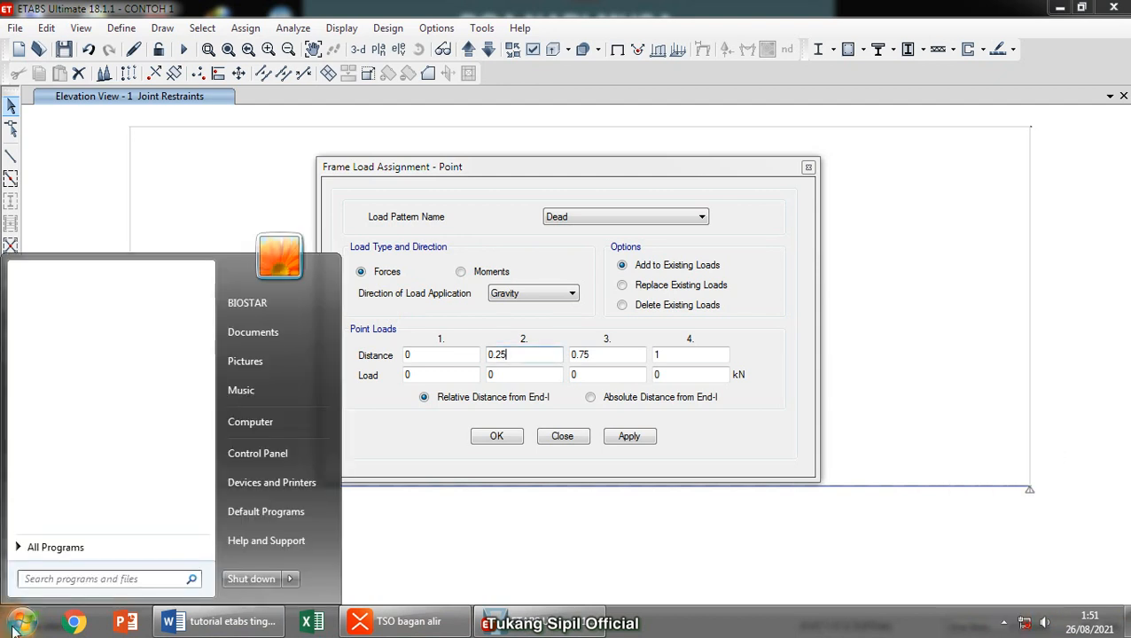
type("DEMO")
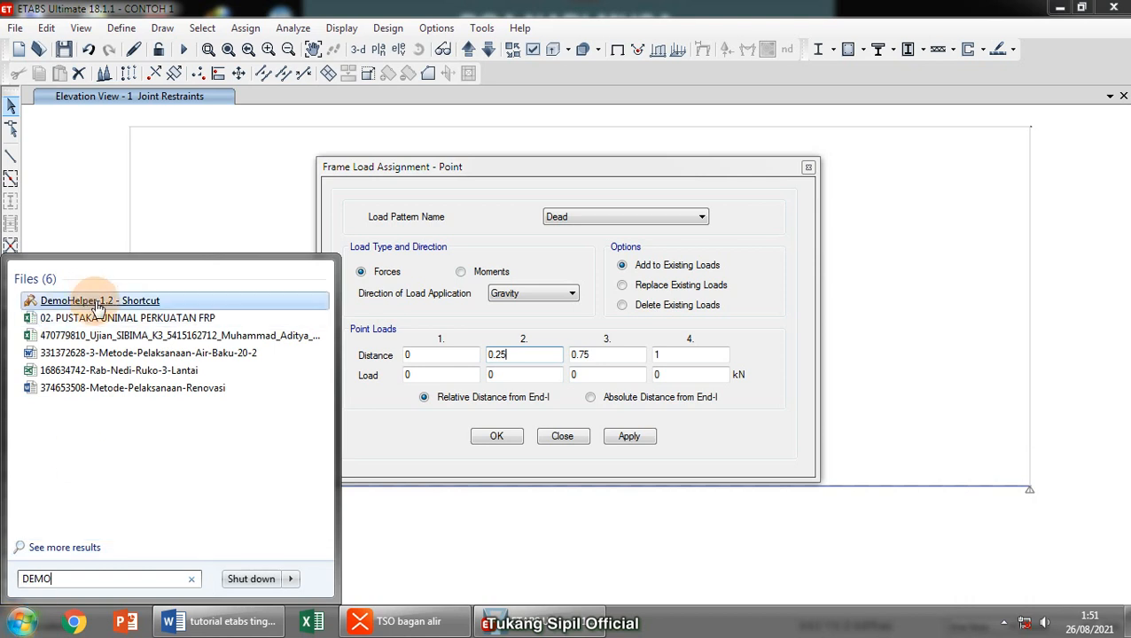
left_click(99, 306)
left_click(865, 541)
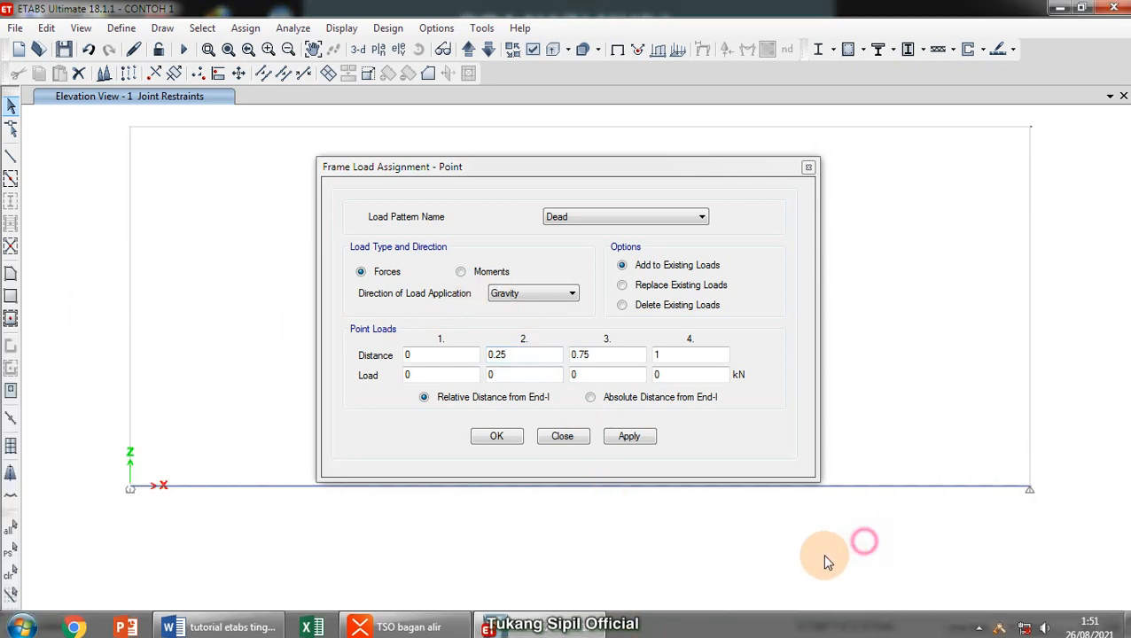
left_click(540, 257)
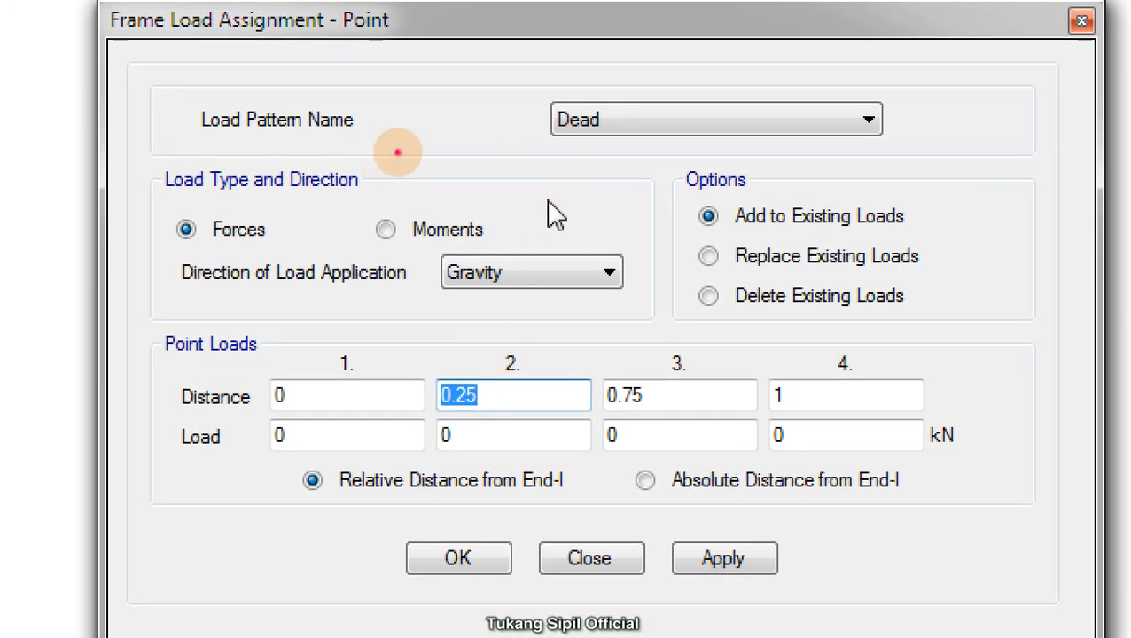
mouse_move(391, 151)
left_mouse_down()
mouse_move(714, 152)
mouse_move(914, 93)
mouse_move(517, 108)
mouse_move(555, 138)
left_mouse_up()
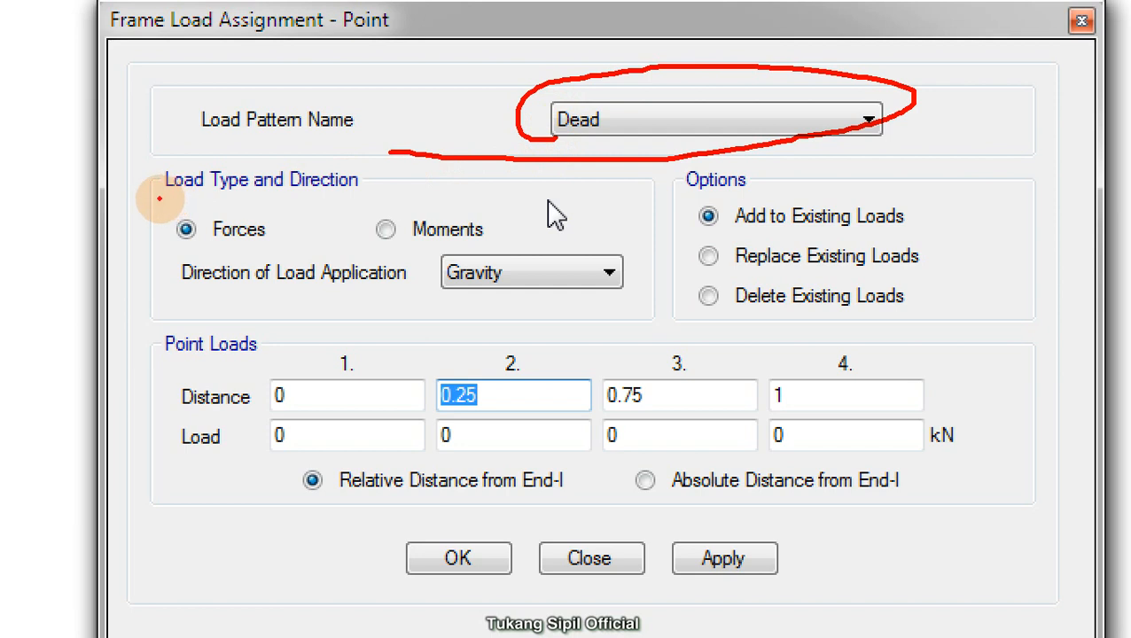
left_click_drag(159, 199, 232, 199)
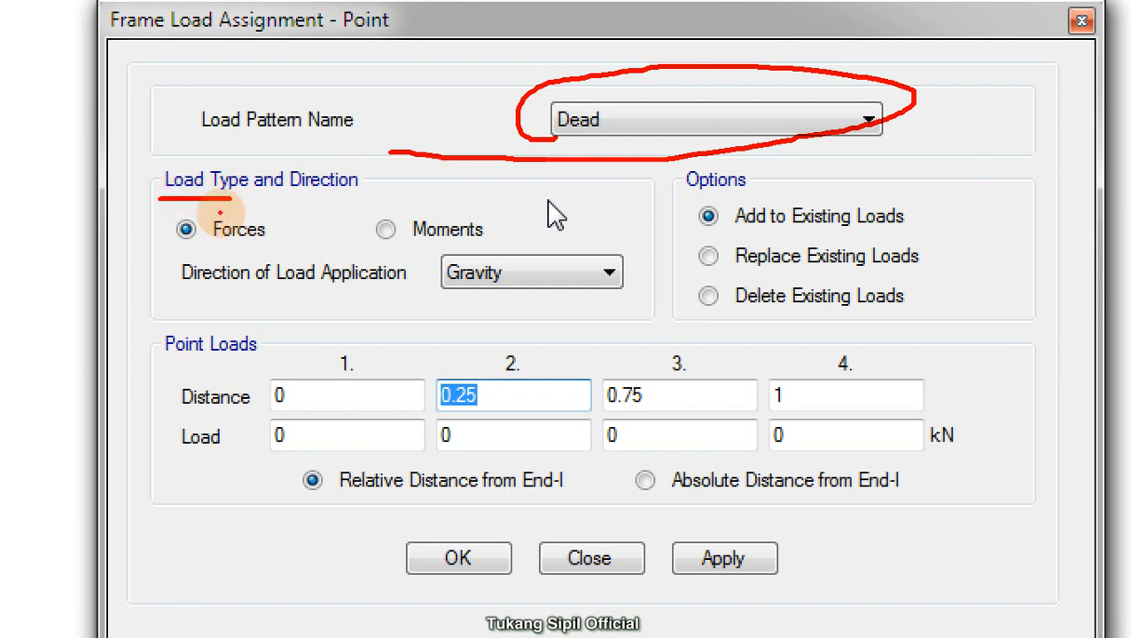
mouse_move(164, 212)
left_mouse_down()
mouse_move(280, 212)
mouse_move(176, 256)
mouse_move(167, 212)
left_mouse_up()
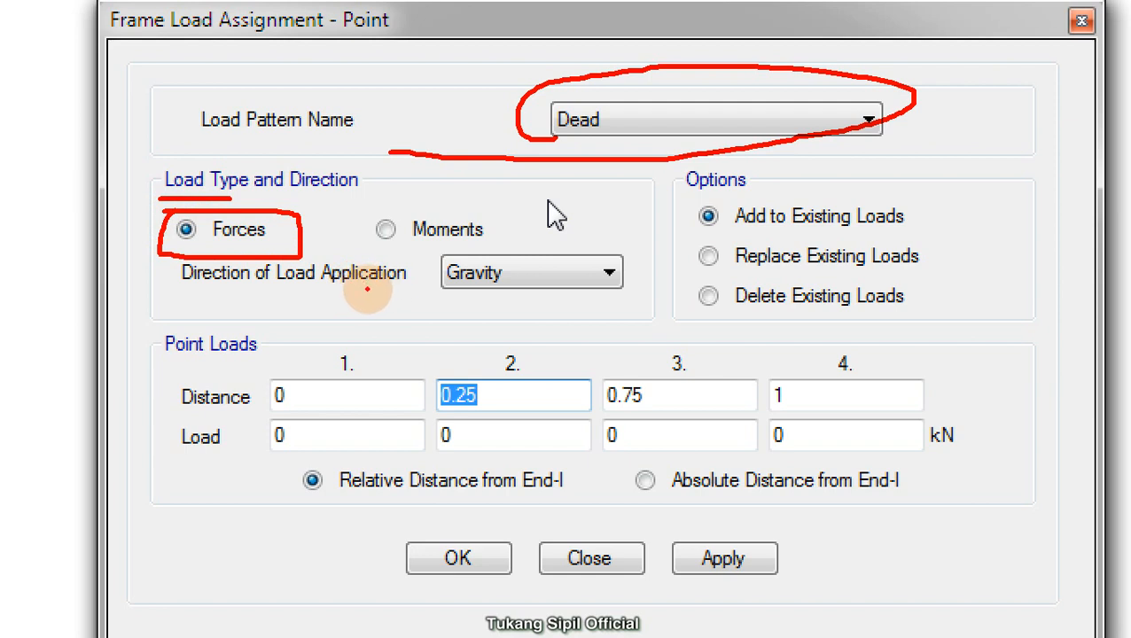
left_click_drag(443, 297, 608, 293)
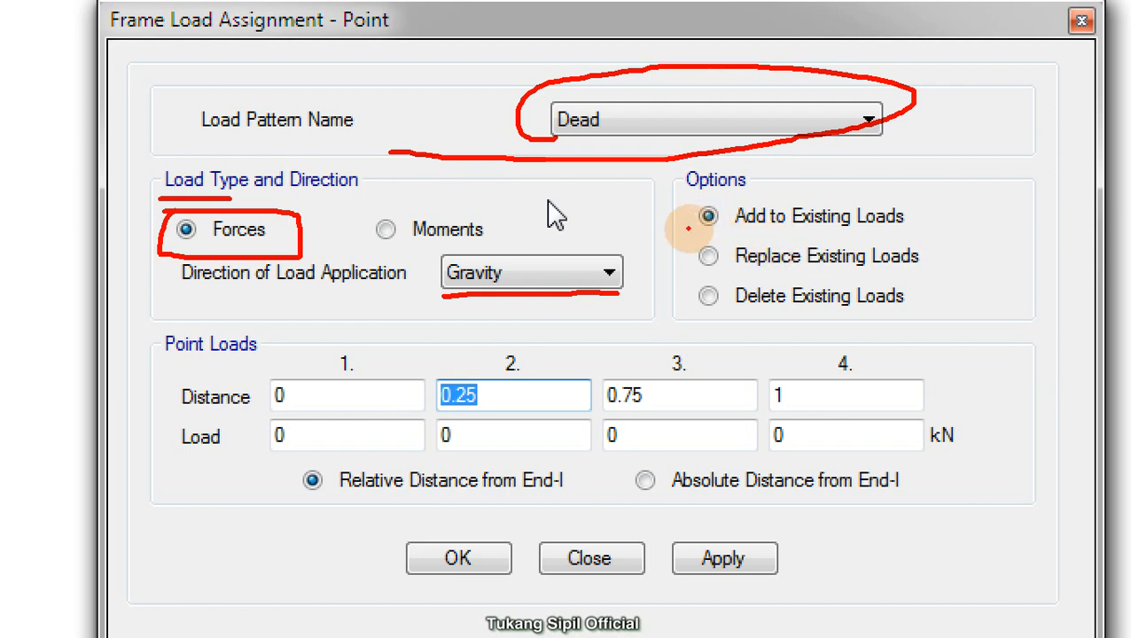
left_click_drag(688, 228, 910, 226)
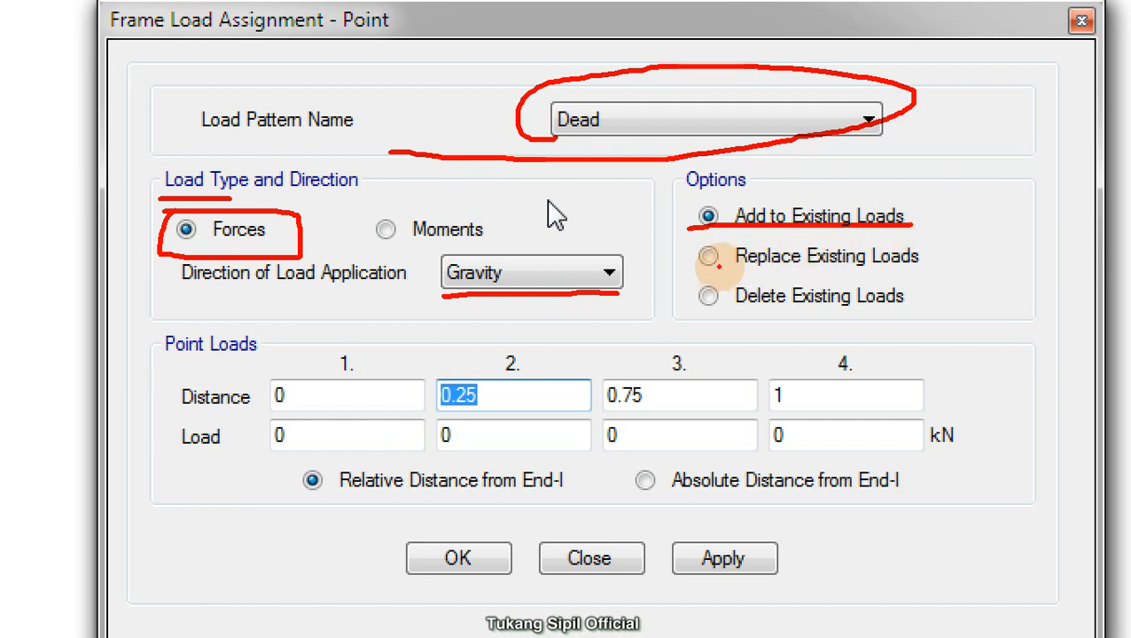
left_click_drag(706, 272, 857, 267)
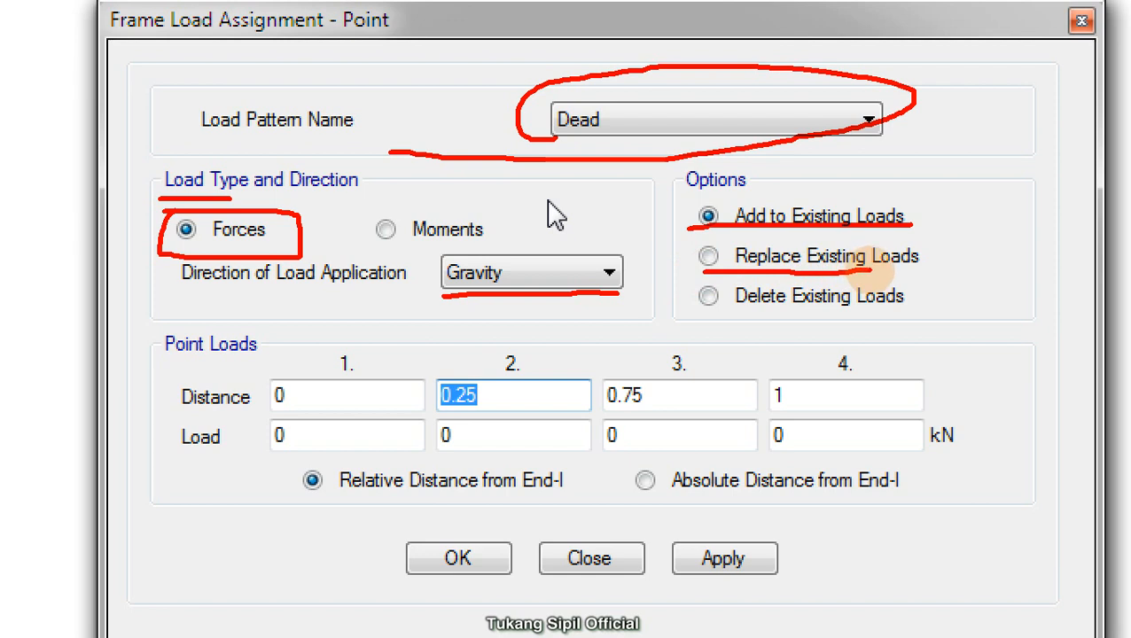
left_click_drag(723, 311, 853, 312)
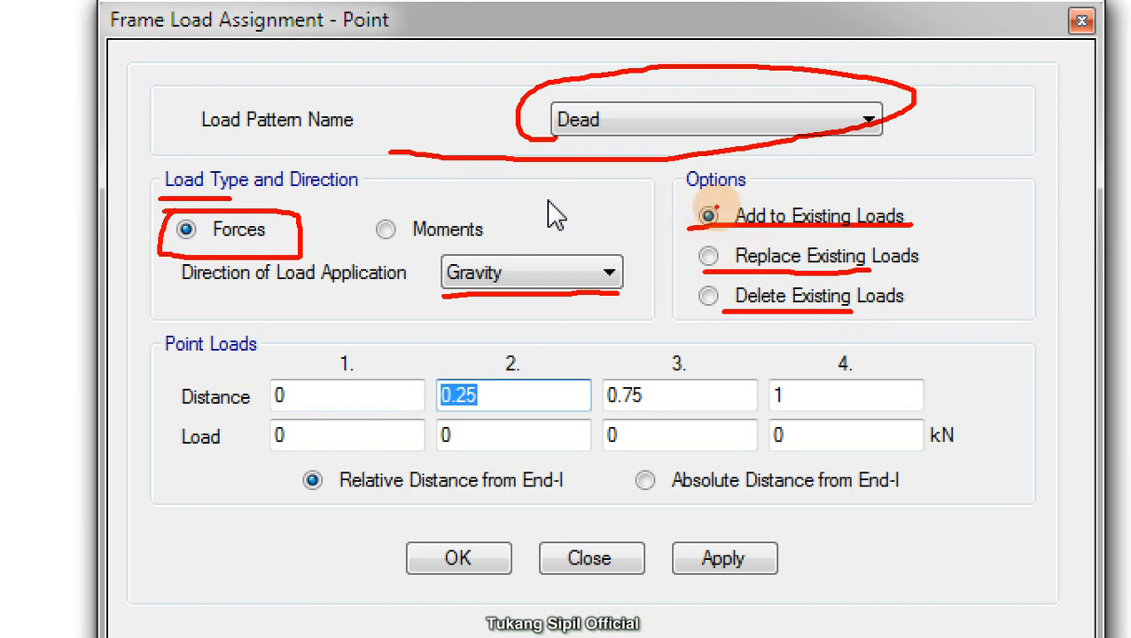
mouse_move(720, 189)
left_mouse_down()
mouse_move(702, 193)
mouse_move(718, 250)
mouse_move(732, 221)
left_mouse_up()
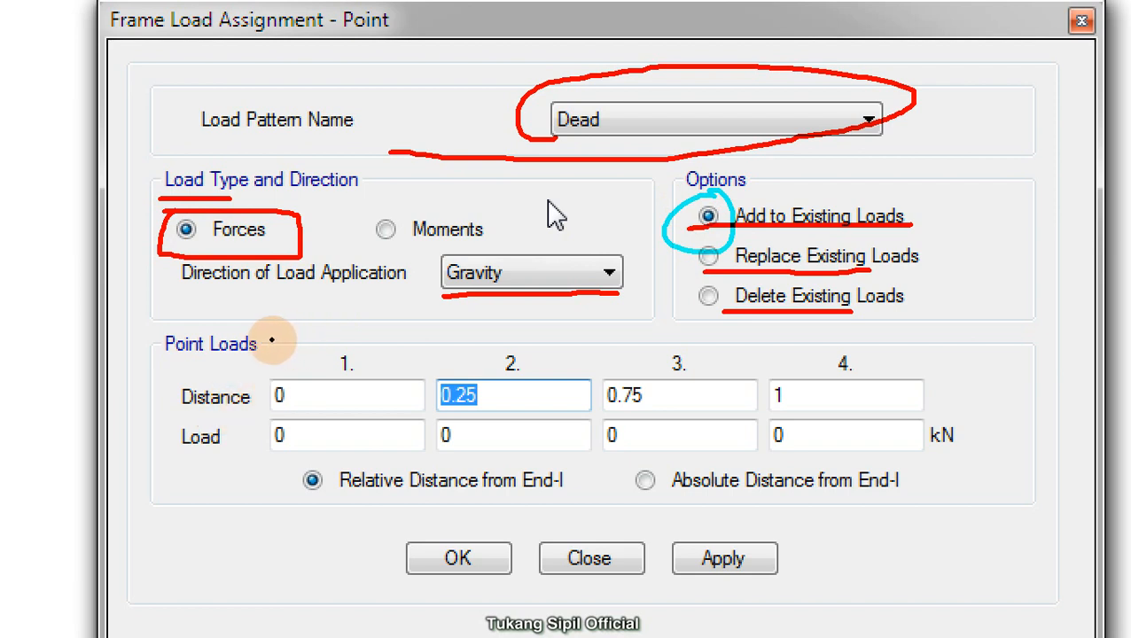
mouse_move(270, 341)
left_mouse_down()
mouse_move(920, 338)
mouse_move(893, 376)
left_mouse_up()
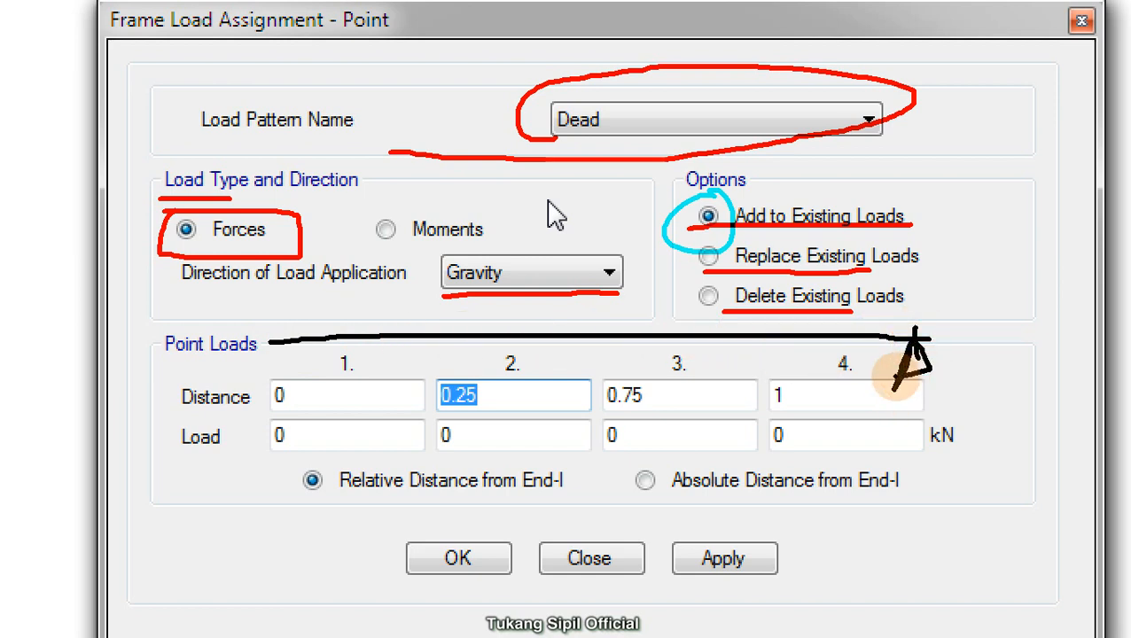
mouse_move(270, 346)
left_mouse_down()
mouse_move(260, 364)
mouse_move(265, 341)
mouse_move(288, 341)
left_mouse_up()
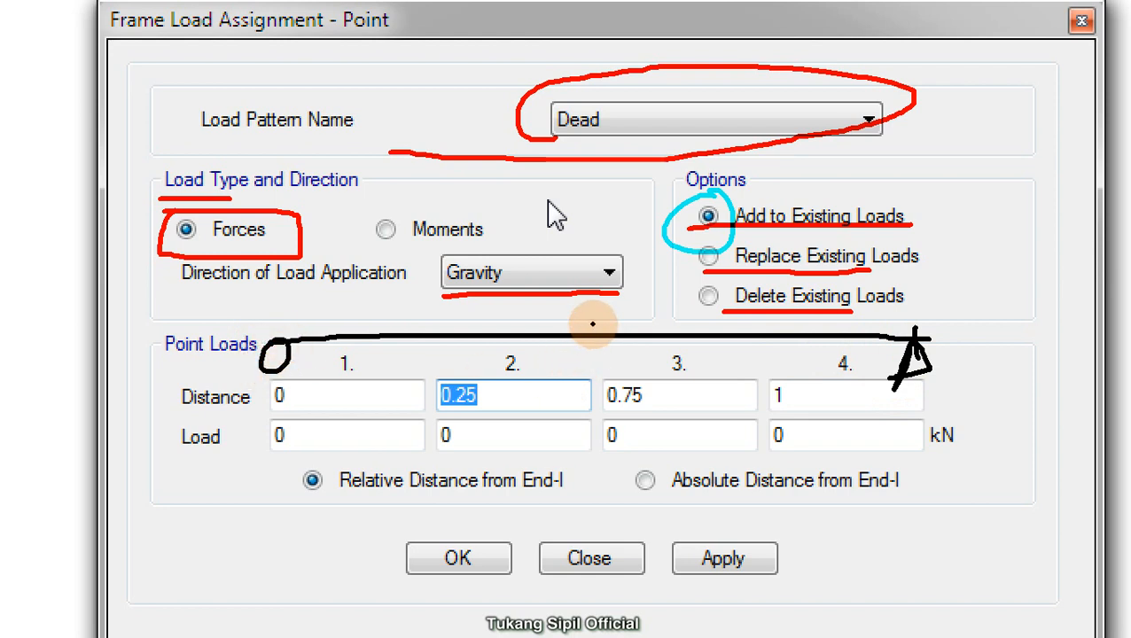
mouse_move(593, 332)
left_mouse_down()
mouse_move(568, 298)
mouse_move(618, 298)
mouse_move(592, 196)
mouse_move(571, 195)
mouse_move(601, 177)
mouse_move(575, 188)
mouse_move(571, 222)
left_mouse_up()
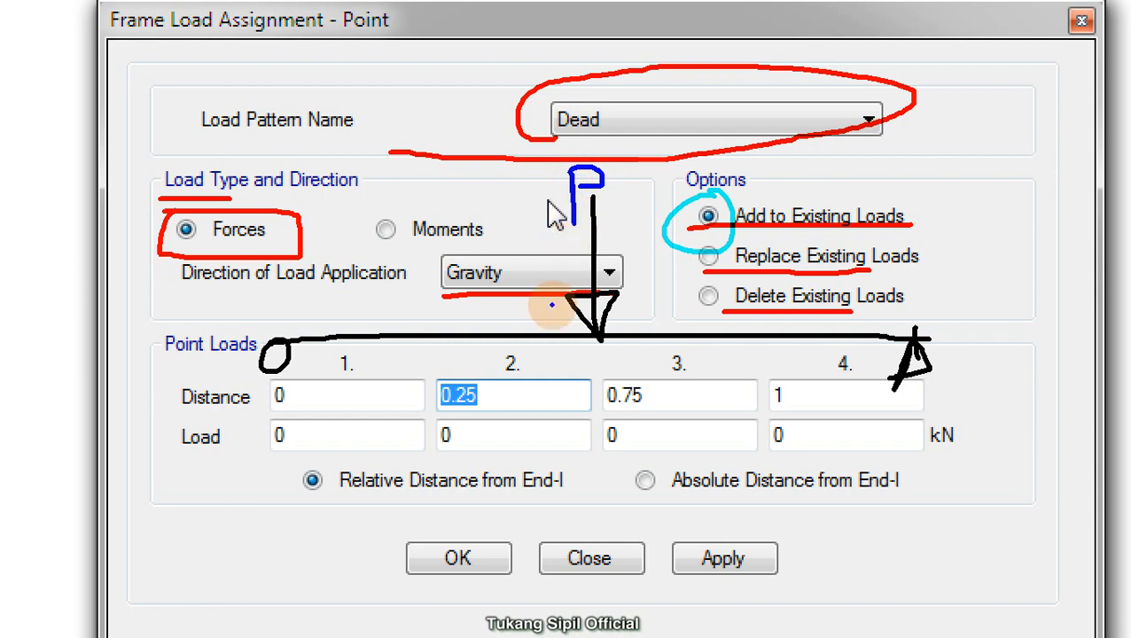
left_click(491, 364)
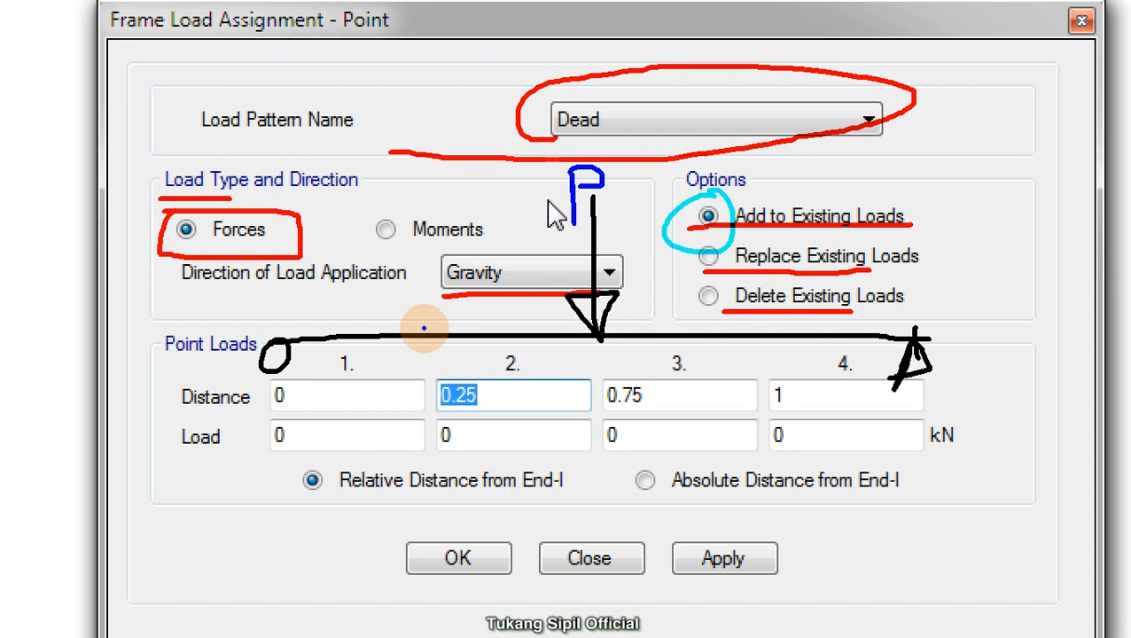
mouse_move(591, 353)
left_mouse_down()
mouse_move(579, 368)
mouse_move(597, 348)
mouse_move(611, 371)
left_mouse_up()
mouse_move(622, 353)
left_mouse_down()
mouse_move(635, 370)
mouse_move(620, 374)
mouse_move(642, 351)
left_mouse_up()
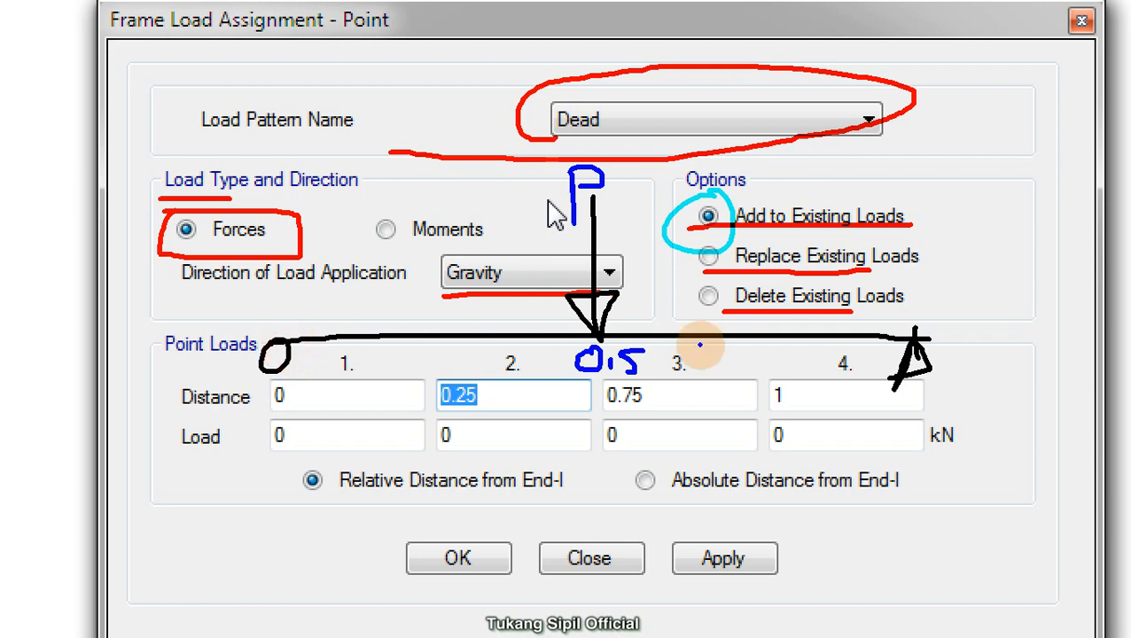
left_click(838, 344)
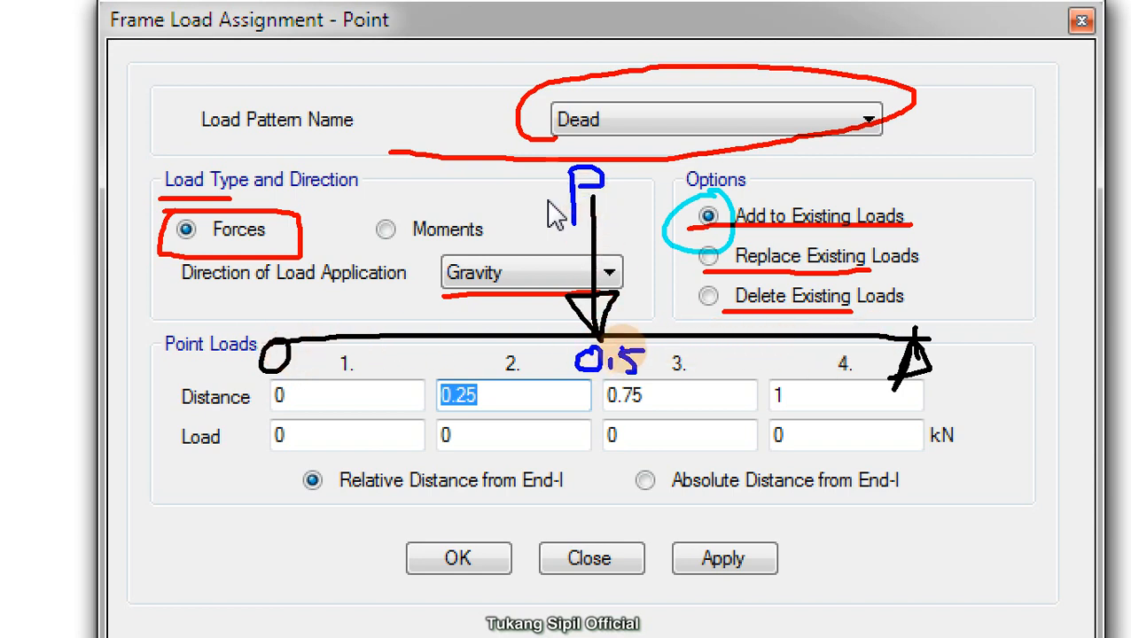
mouse_move(652, 330)
left_mouse_down()
mouse_move(586, 384)
mouse_move(631, 335)
left_mouse_up()
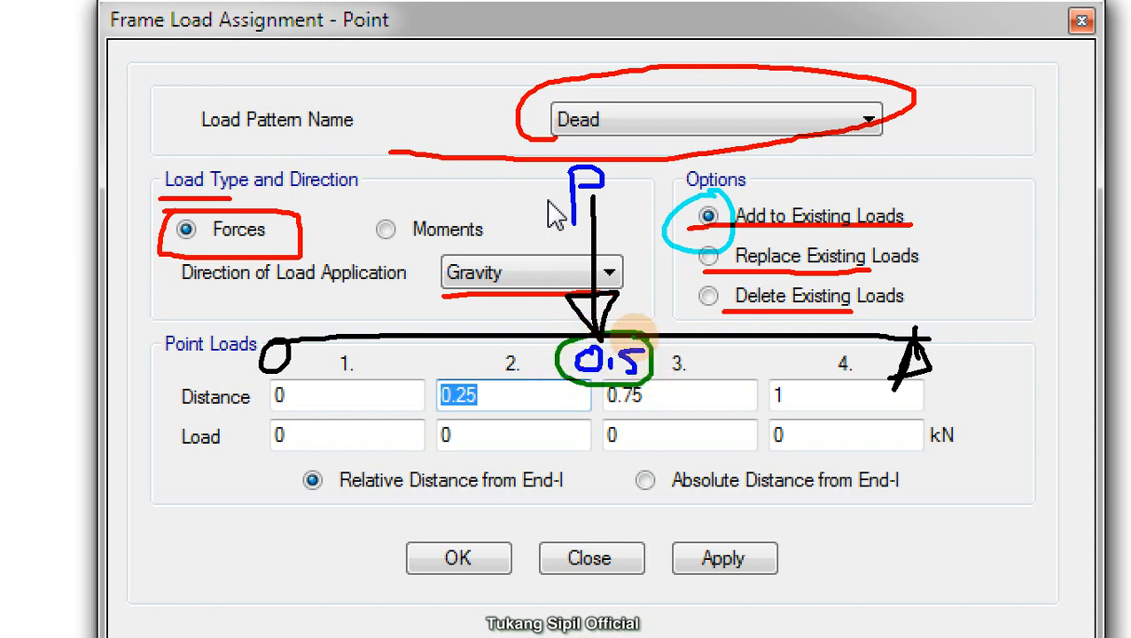
left_click(203, 377)
mouse_move(221, 376)
left_mouse_down()
mouse_move(236, 381)
mouse_move(155, 404)
mouse_move(199, 413)
mouse_move(227, 370)
left_mouse_up()
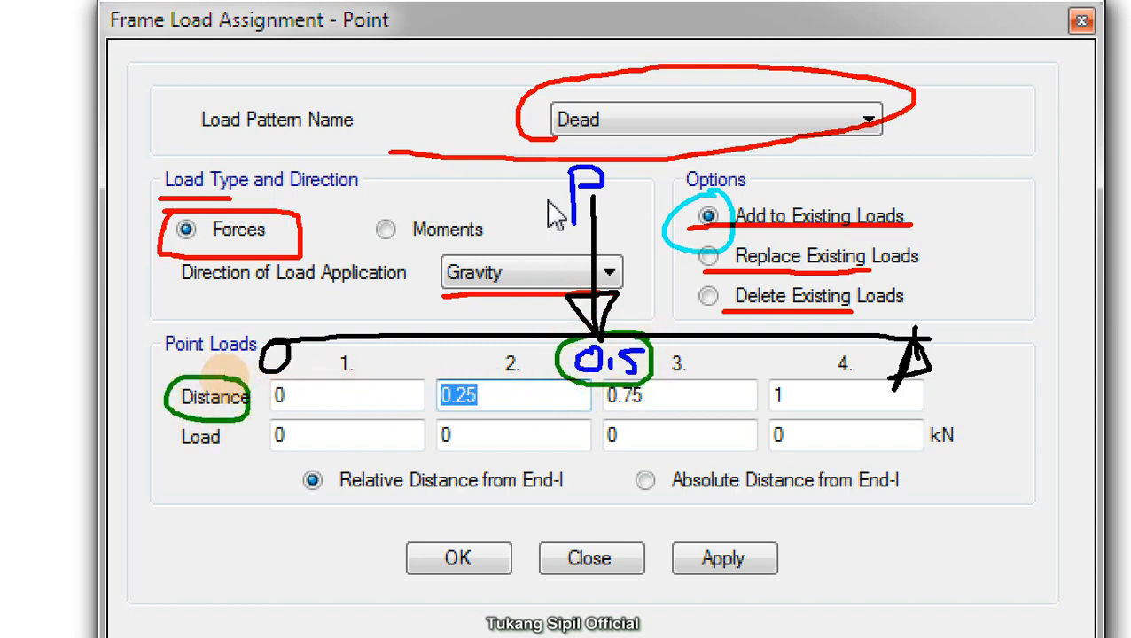
left_click(294, 397)
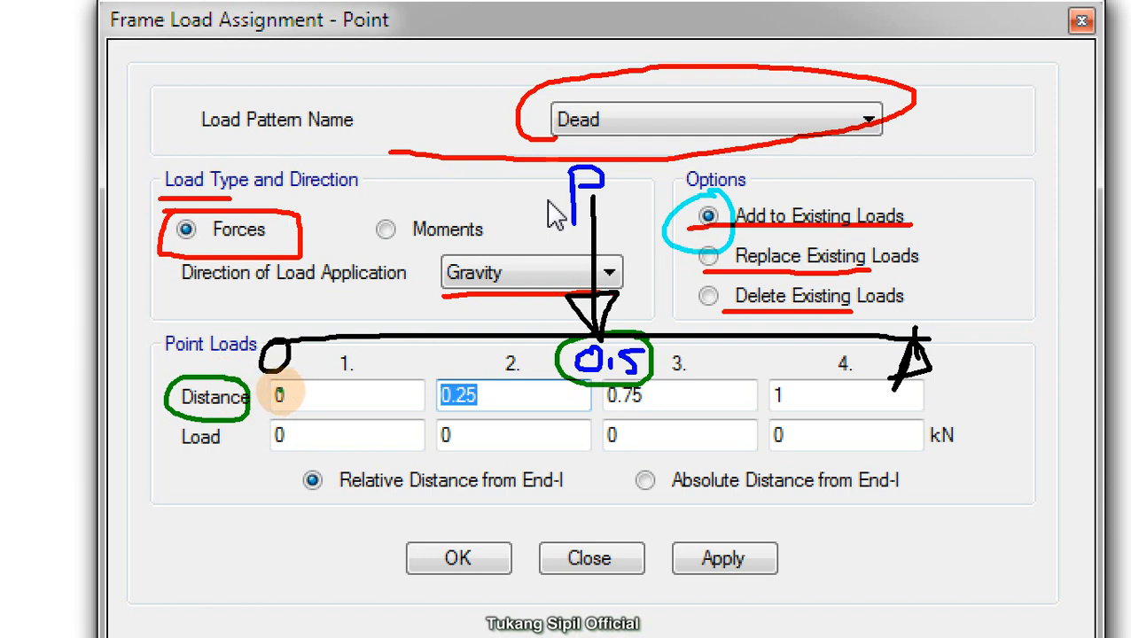
left_click_drag(285, 381, 282, 386)
left_click(822, 383)
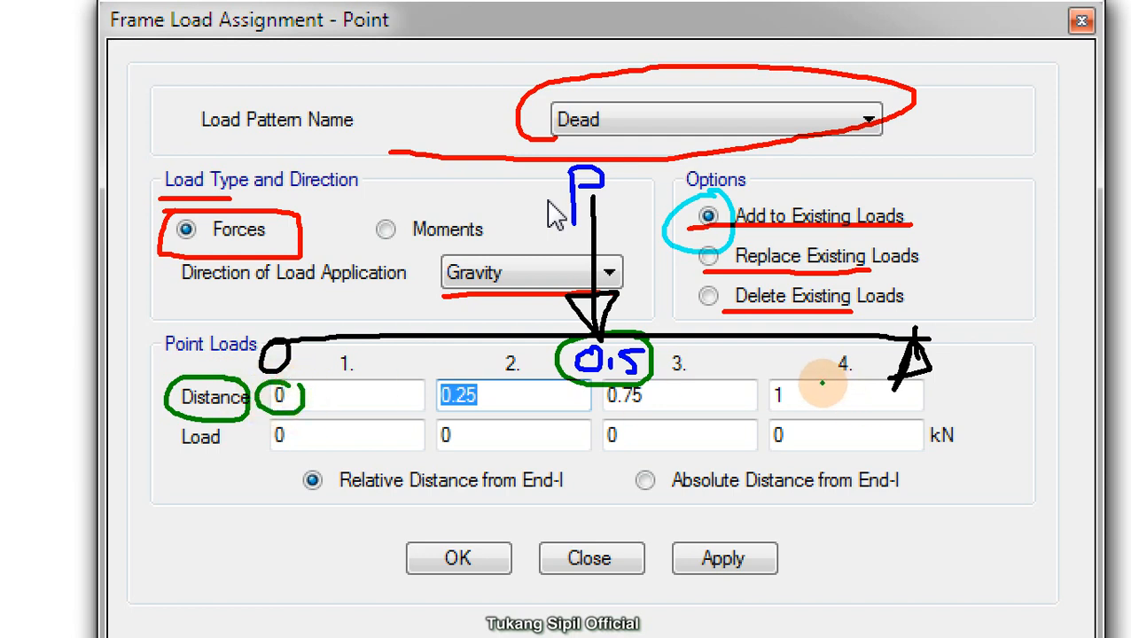
mouse_move(796, 381)
left_mouse_down()
mouse_move(774, 406)
mouse_move(789, 370)
left_mouse_up()
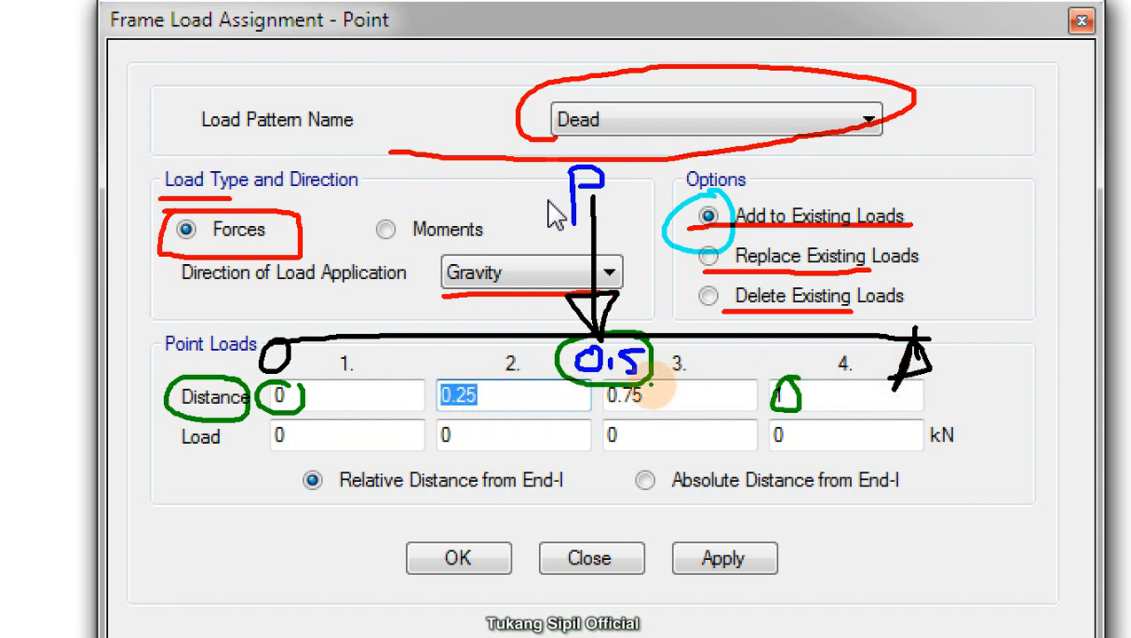
mouse_move(649, 390)
left_mouse_down()
mouse_move(602, 409)
mouse_move(649, 387)
mouse_move(693, 408)
mouse_move(749, 387)
left_mouse_up()
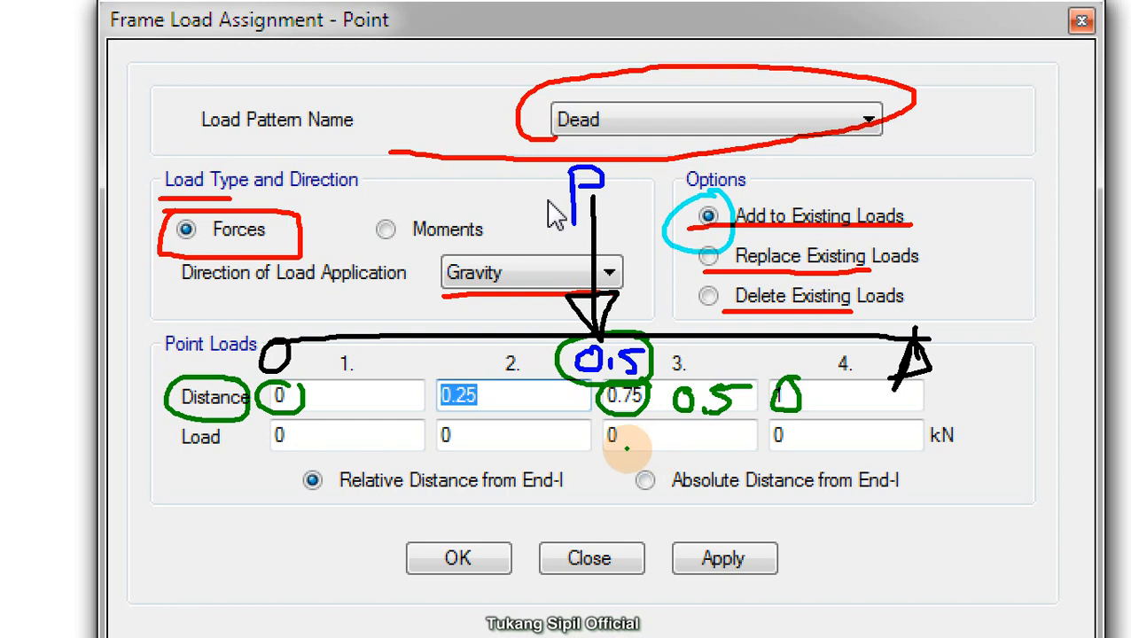
mouse_move(650, 426)
left_mouse_down()
mouse_move(651, 450)
mouse_move(678, 432)
left_mouse_up()
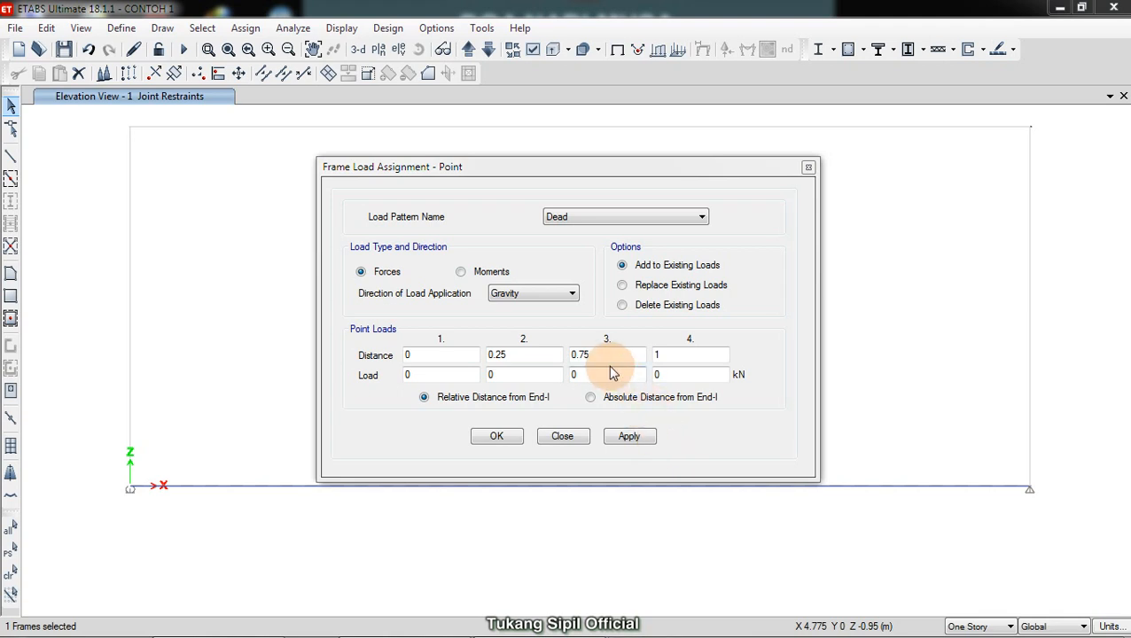
Apply a 10 kN Dead point load to the selected beam at relative distance 0.5, then move the dialog clear of the beam
double_click(673, 395)
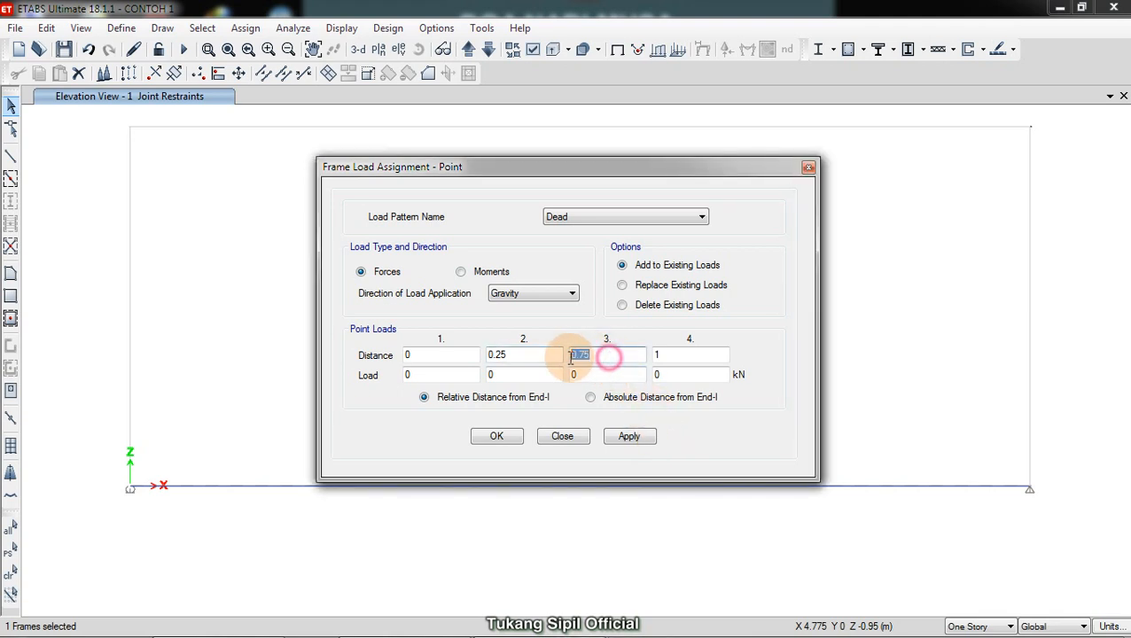
type("0.")
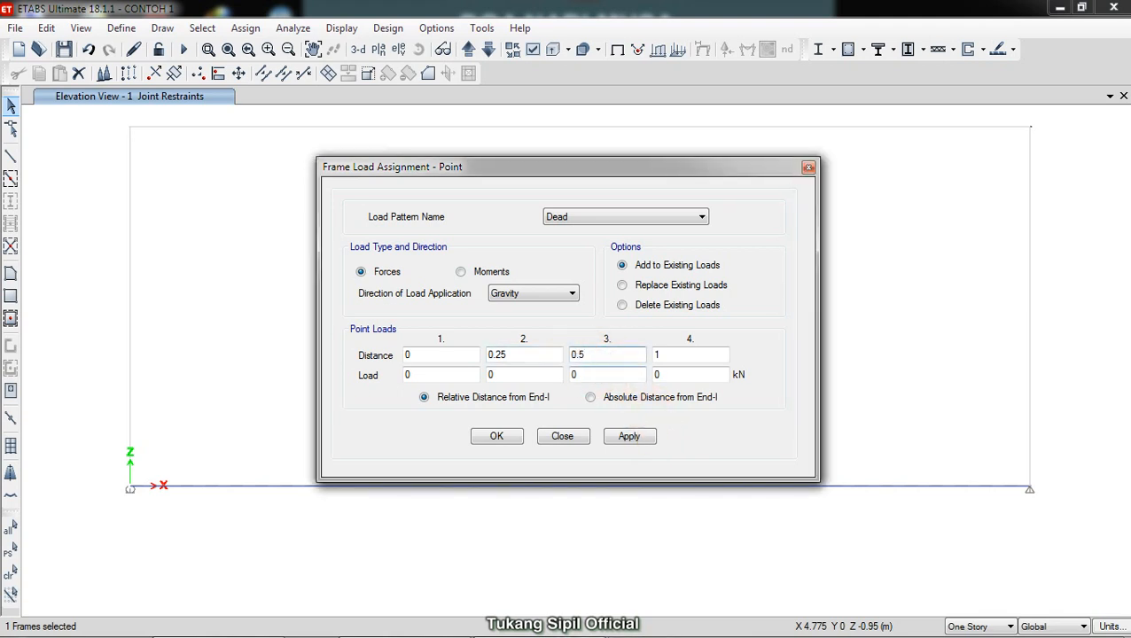
left_click(585, 375)
left_click_drag(597, 374, 547, 376)
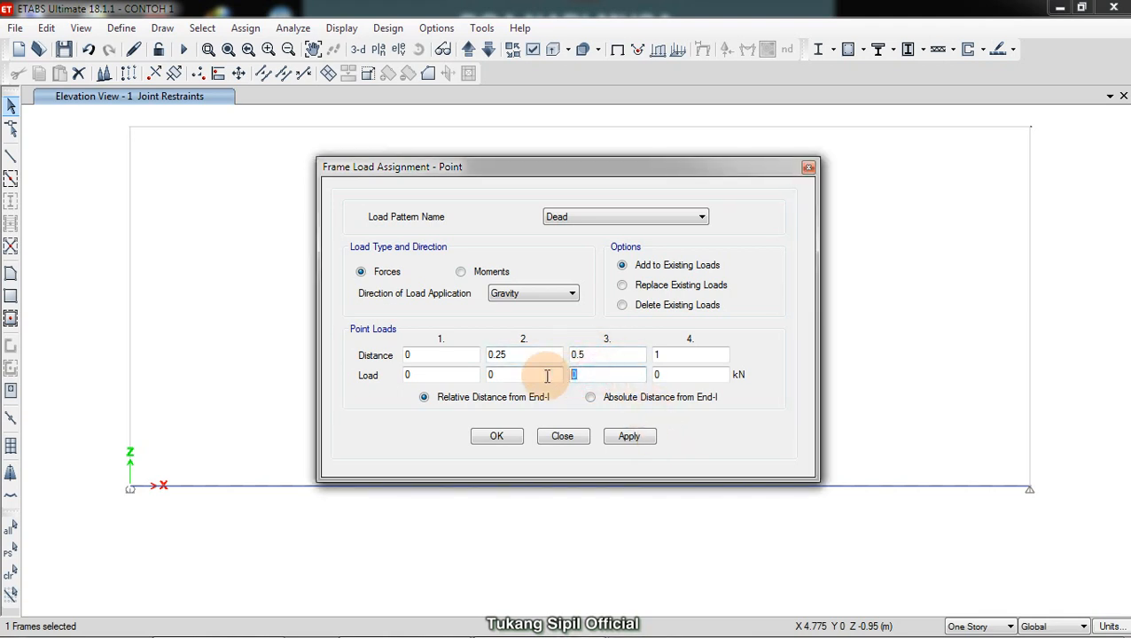
type("10")
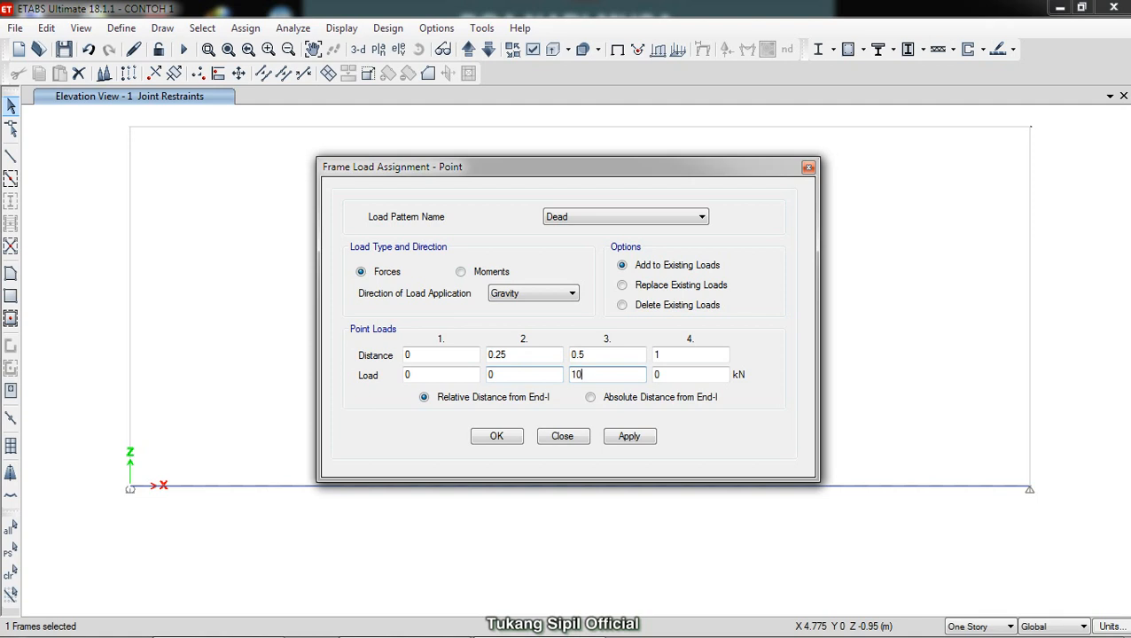
left_click(625, 432)
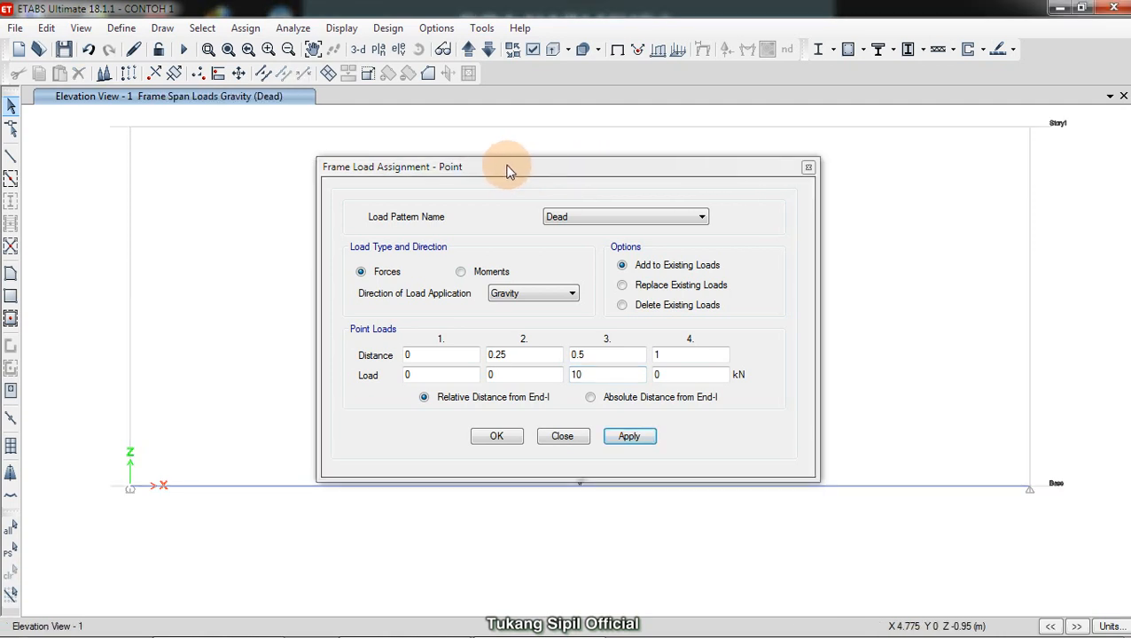
left_click_drag(503, 170, 715, 95)
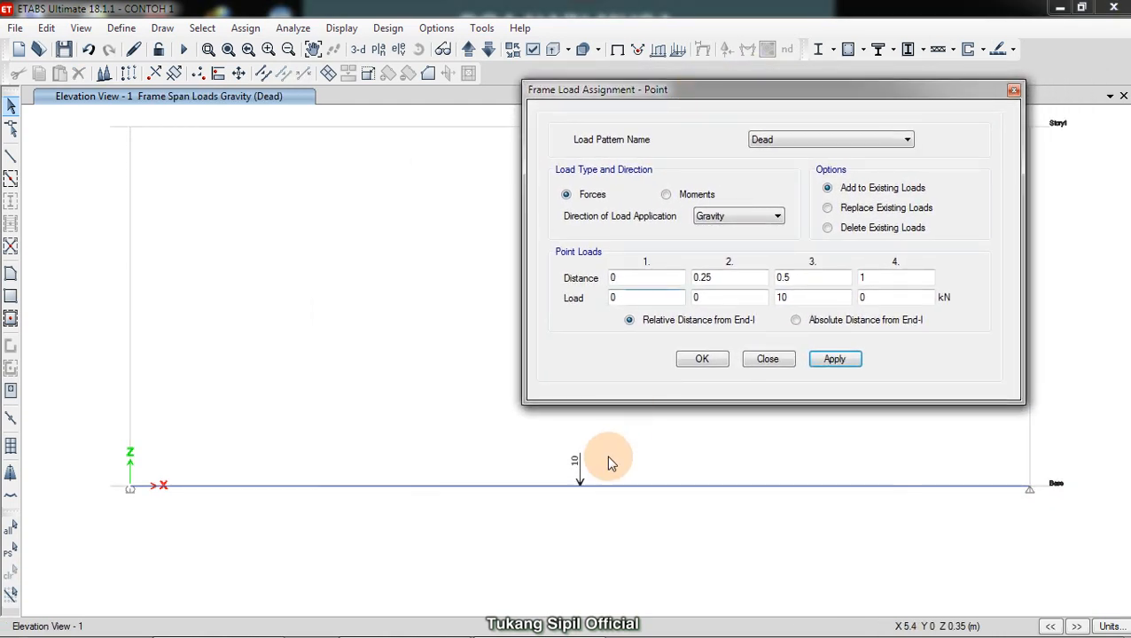
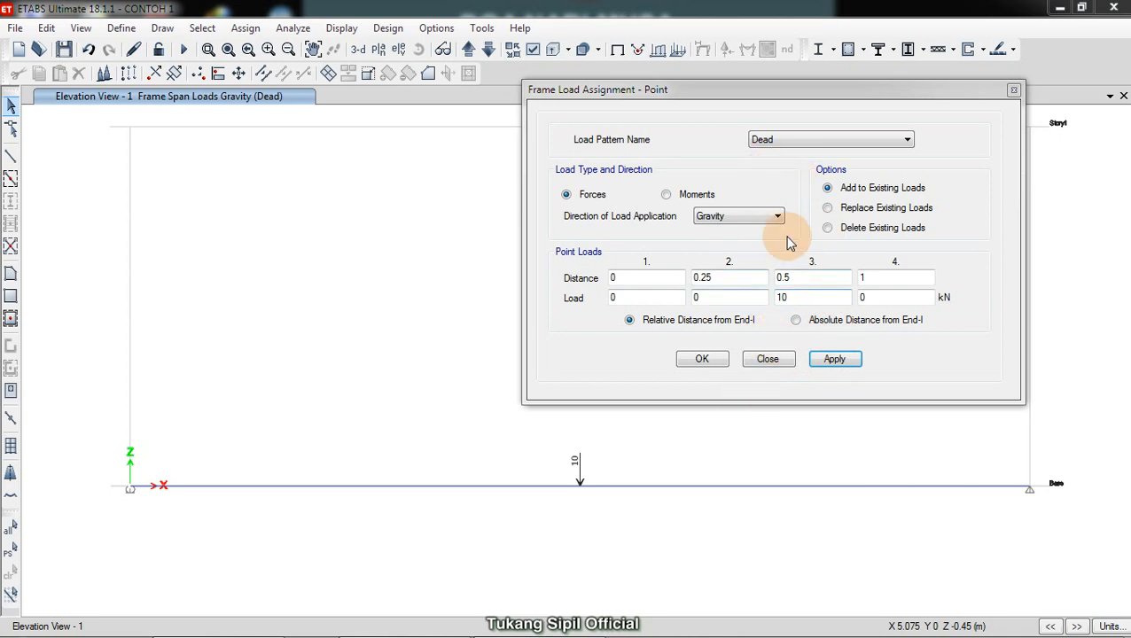
Reselect the beam and apply a 5 kN Live point load at relative distance 0.5
left_click(678, 457)
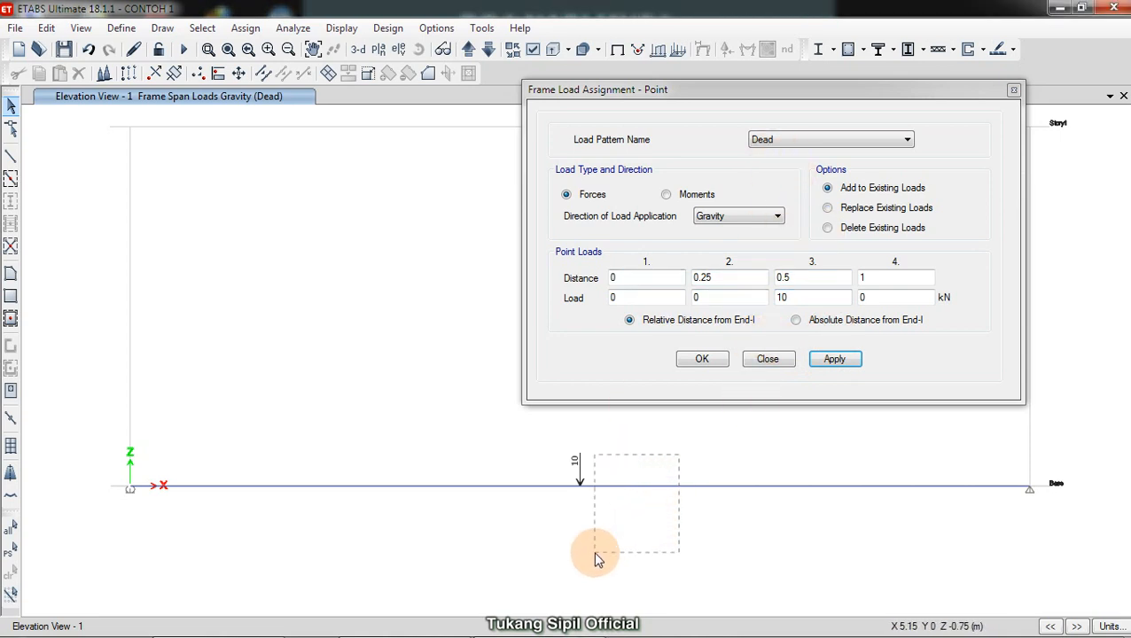
left_click_drag(596, 559, 599, 557)
left_click(831, 140)
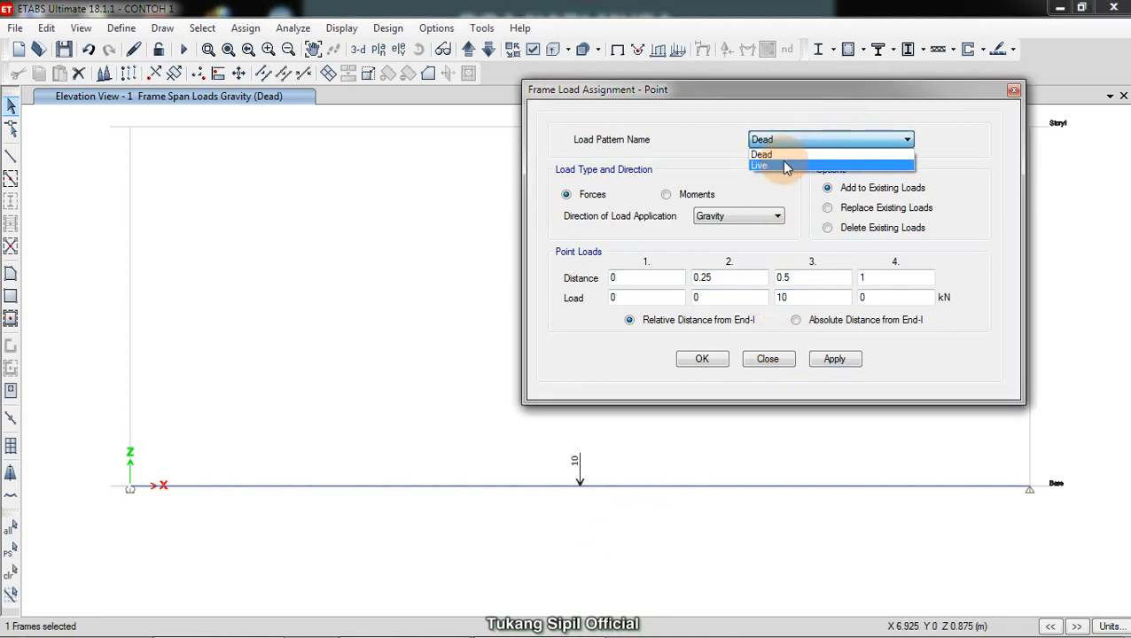
left_click(782, 166)
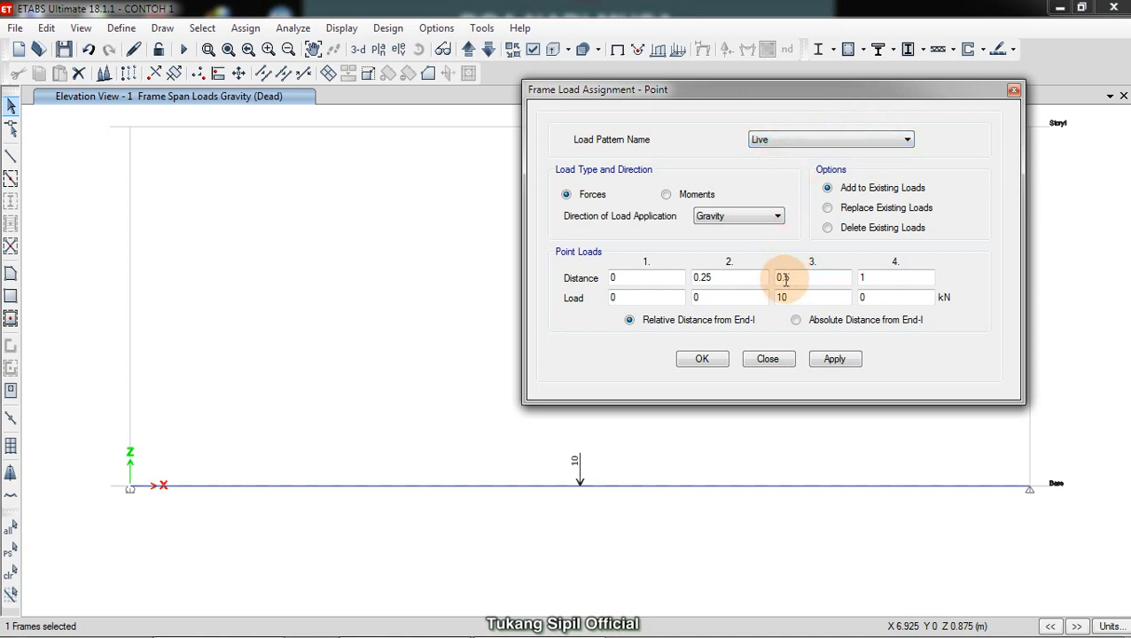
left_click_drag(802, 296, 764, 300)
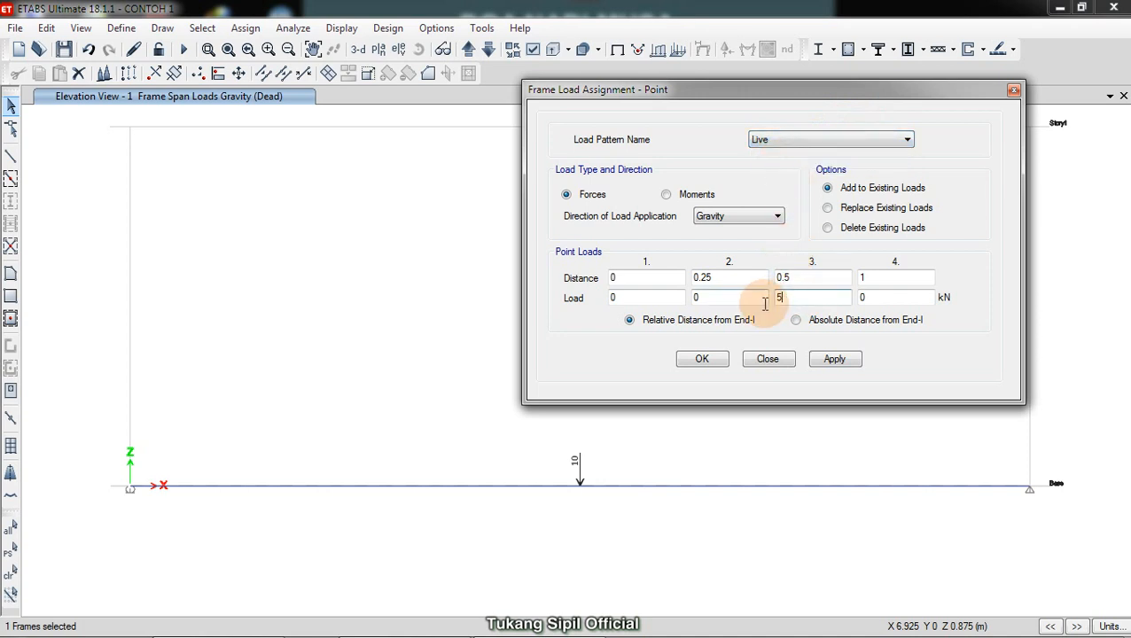
left_click(777, 320)
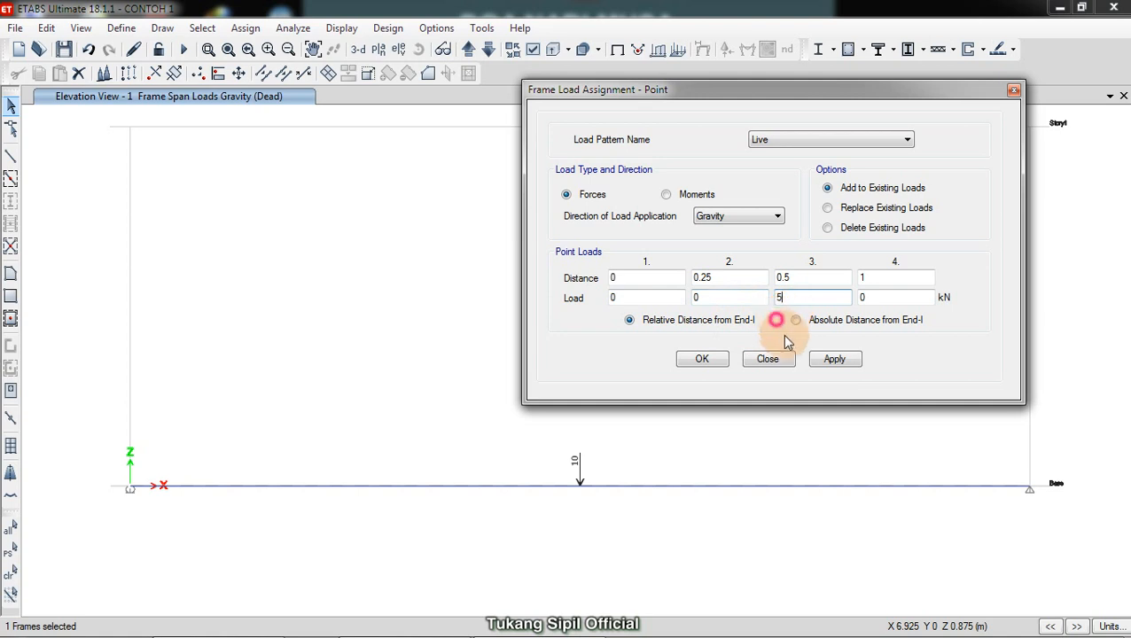
left_click(833, 358)
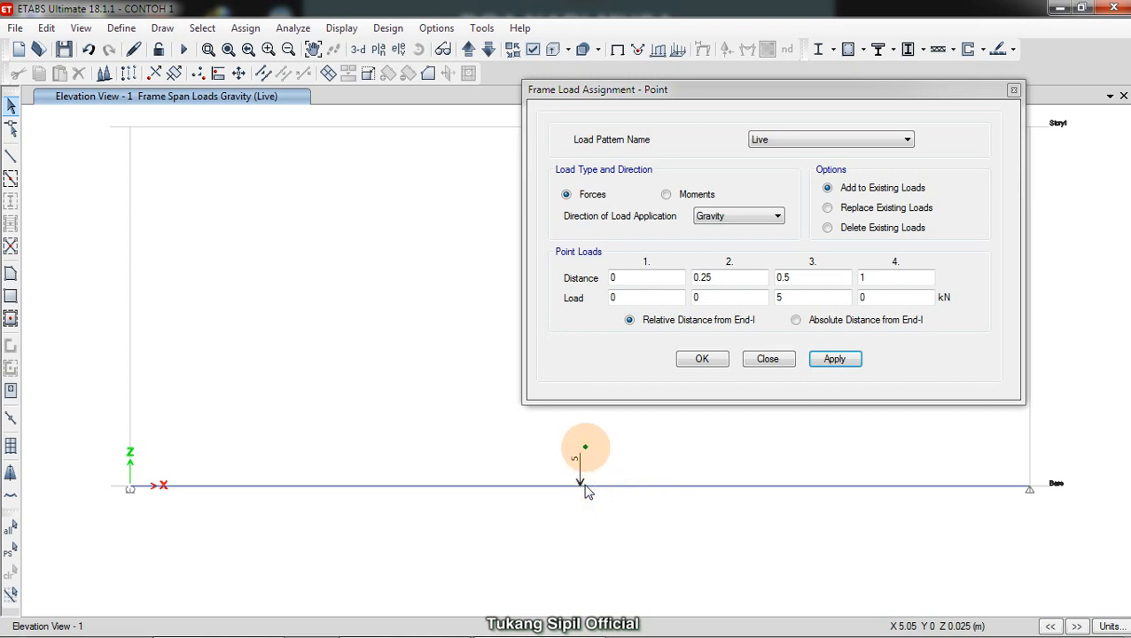
mouse_move(583, 441)
left_mouse_down()
mouse_move(581, 510)
mouse_move(578, 441)
mouse_move(560, 449)
mouse_move(293, 277)
mouse_move(242, 139)
left_mouse_up()
left_click_drag(227, 149, 280, 151)
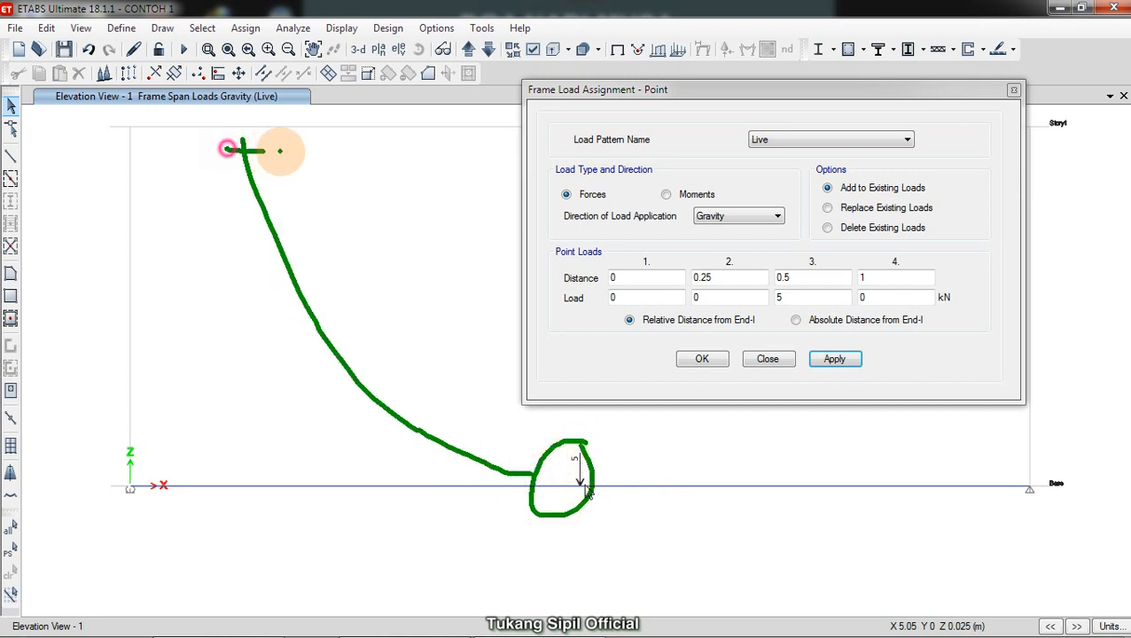
mouse_move(212, 161)
left_mouse_down()
mouse_move(262, 111)
mouse_move(292, 140)
mouse_move(248, 148)
left_mouse_up()
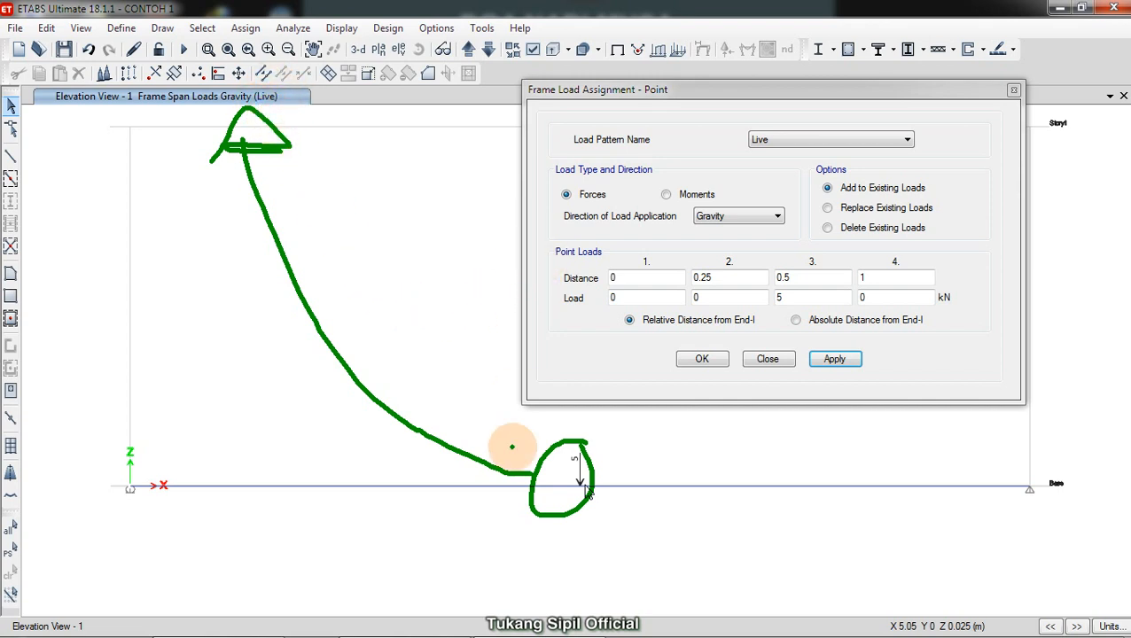
mouse_move(376, 228)
left_mouse_down()
mouse_move(383, 305)
mouse_move(409, 230)
mouse_move(384, 304)
left_mouse_up()
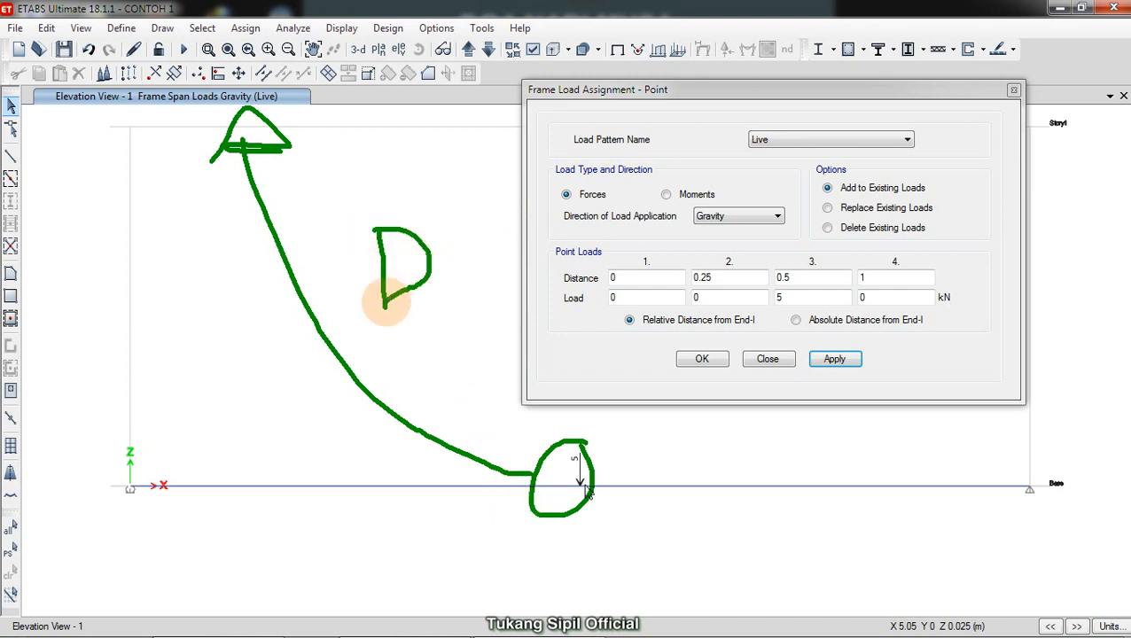
left_click(383, 314)
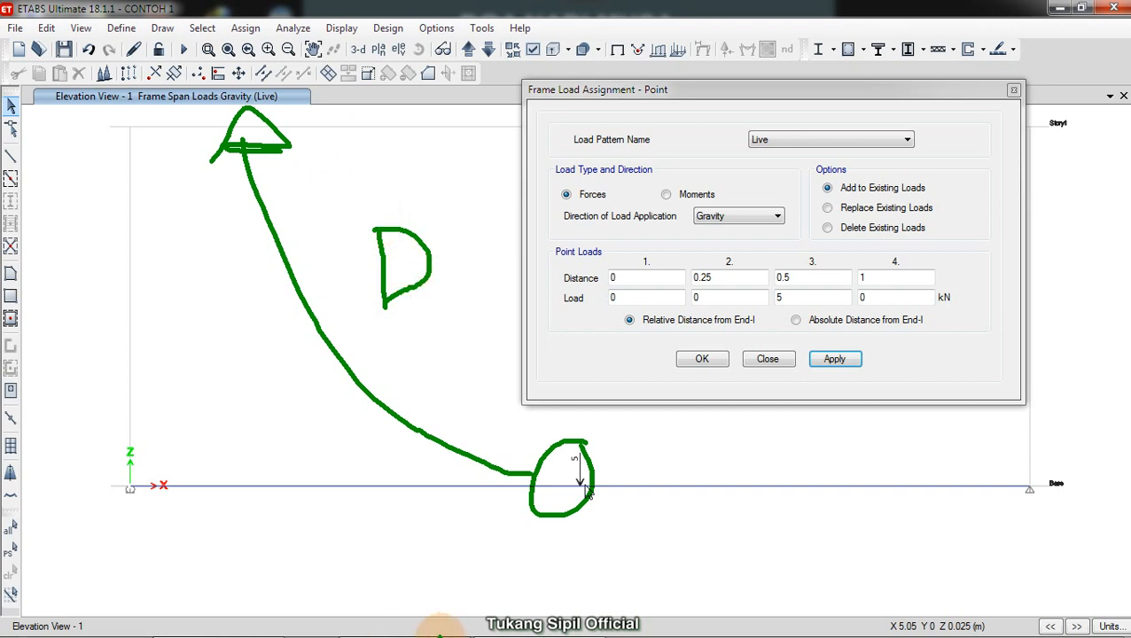
key("Escape")
Switch to the Word document, check the given Dead and Live point loads, and return to ETABS
mouse_move(222, 620)
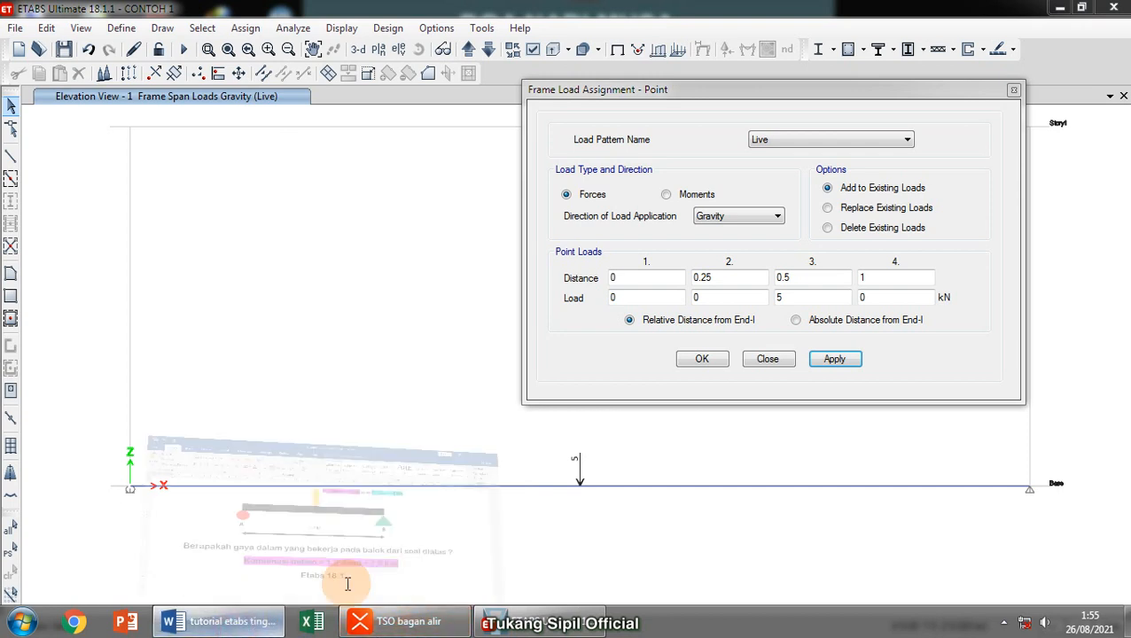
left_click(348, 584)
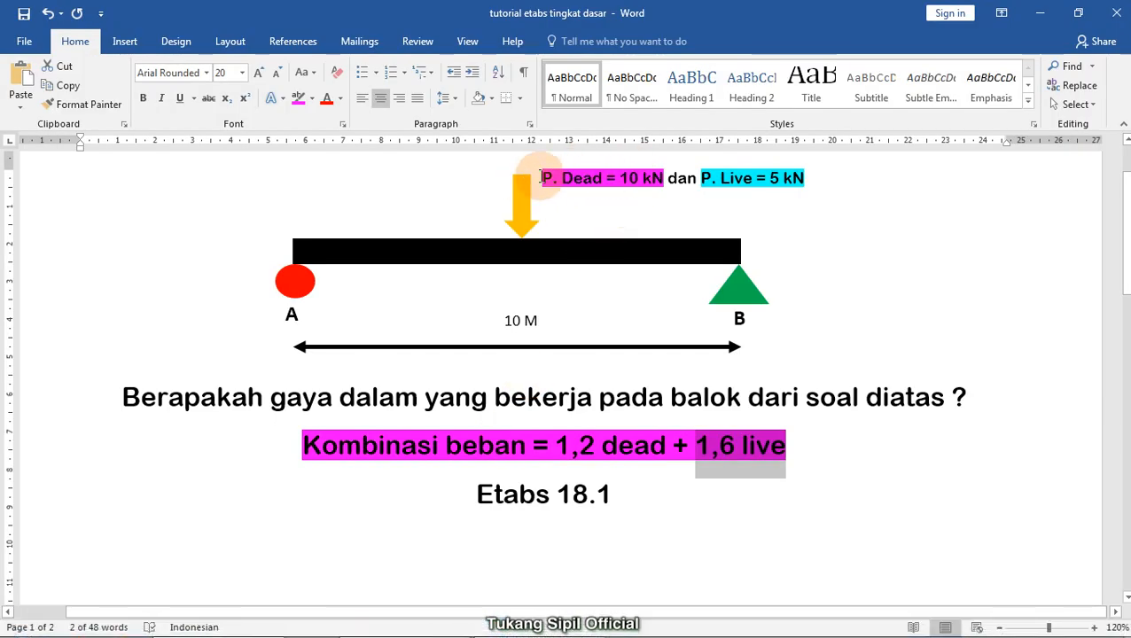
left_click_drag(540, 177, 811, 181)
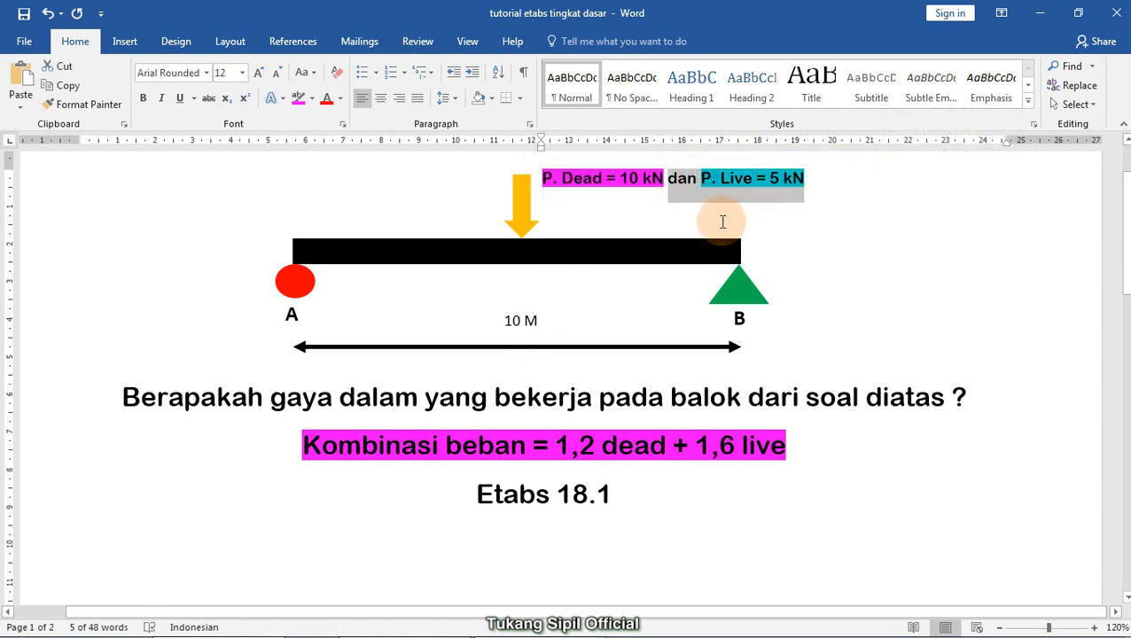
left_click(606, 216)
left_click_drag(539, 186, 750, 214)
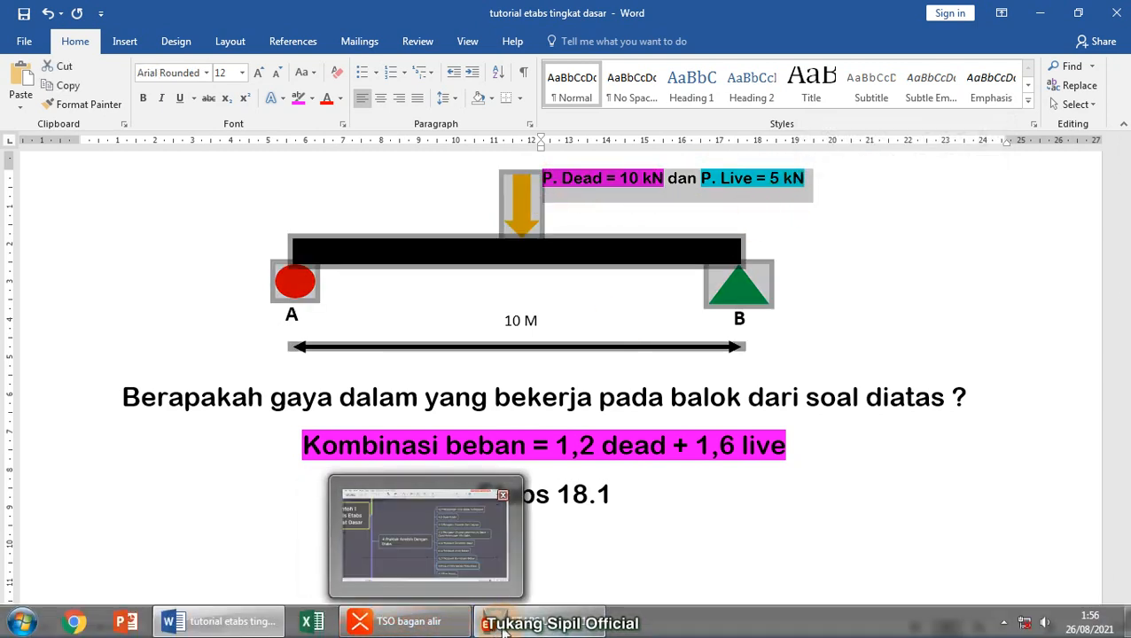
left_click(502, 625)
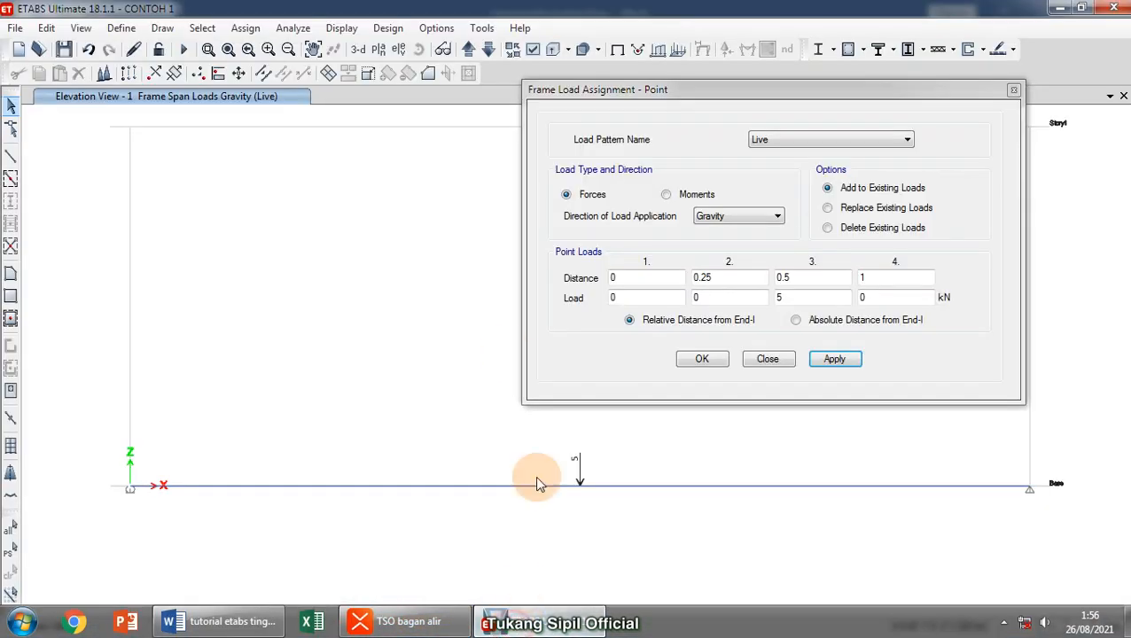
Close the point load assignment, open the frame load display settings and move their dialog higher, clear of the beam
left_click(768, 359)
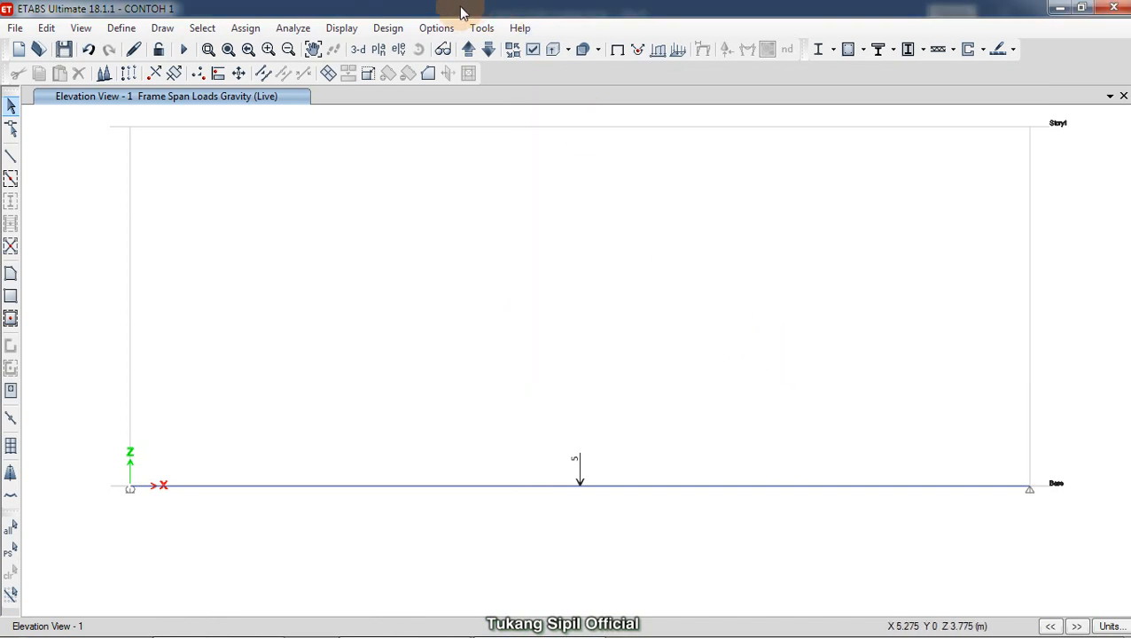
left_click(343, 32)
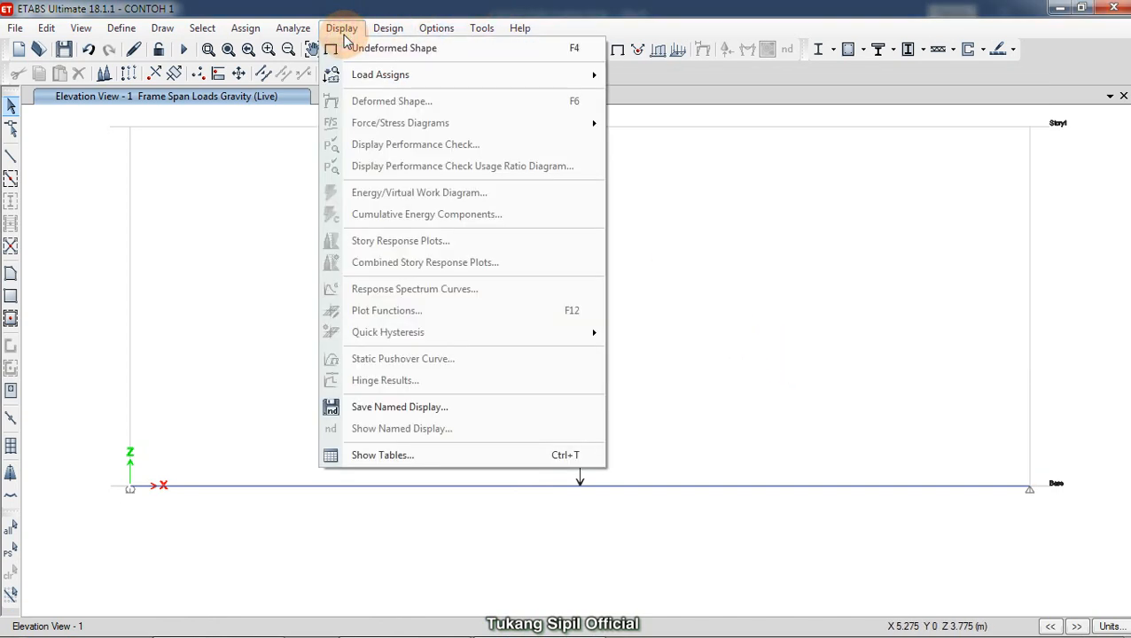
mouse_move(363, 76)
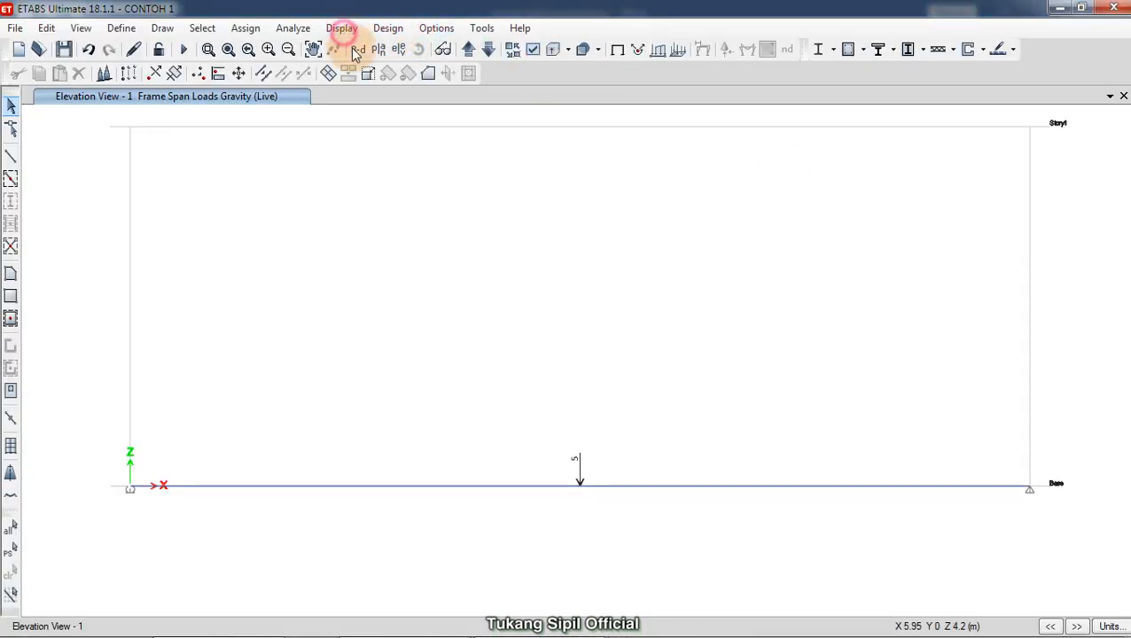
left_click(345, 32)
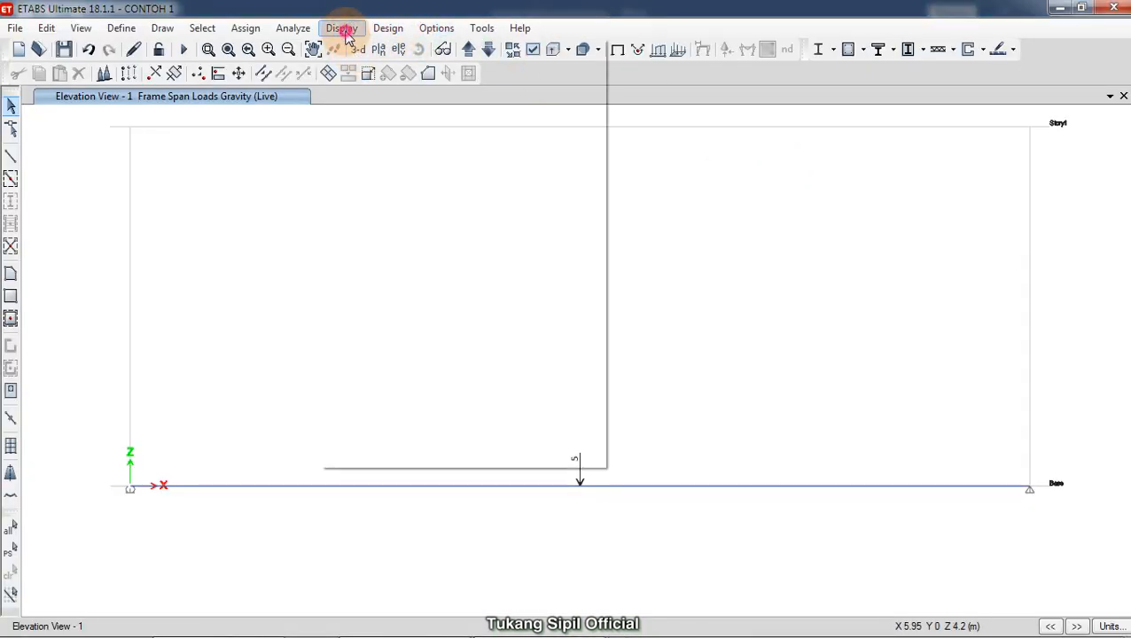
mouse_move(378, 74)
left_click(674, 99)
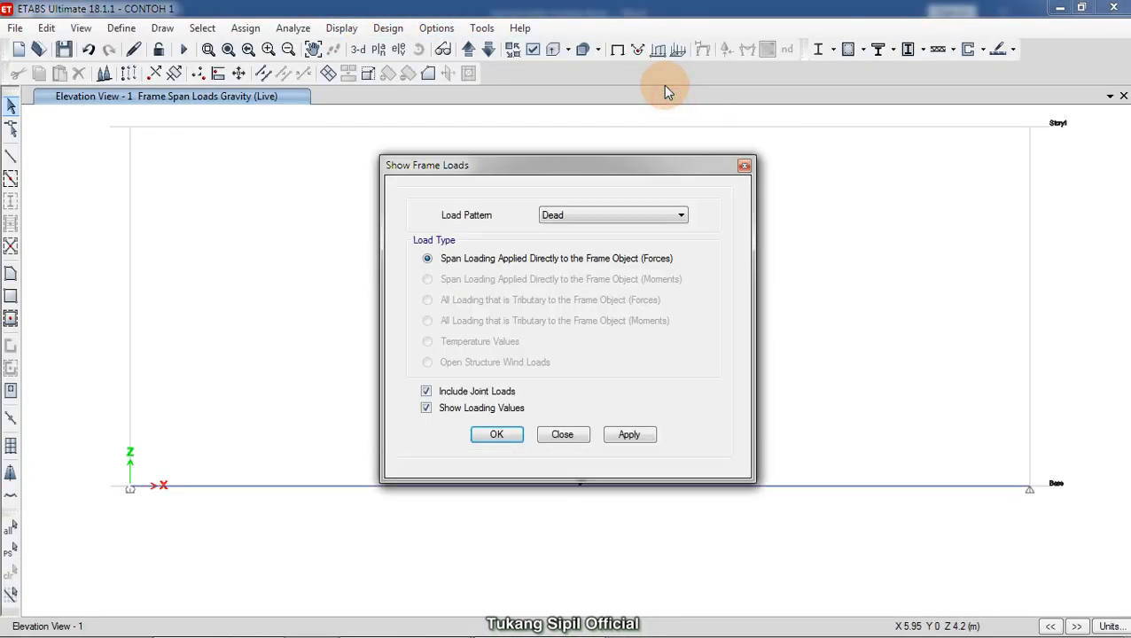
left_click_drag(607, 161, 690, 92)
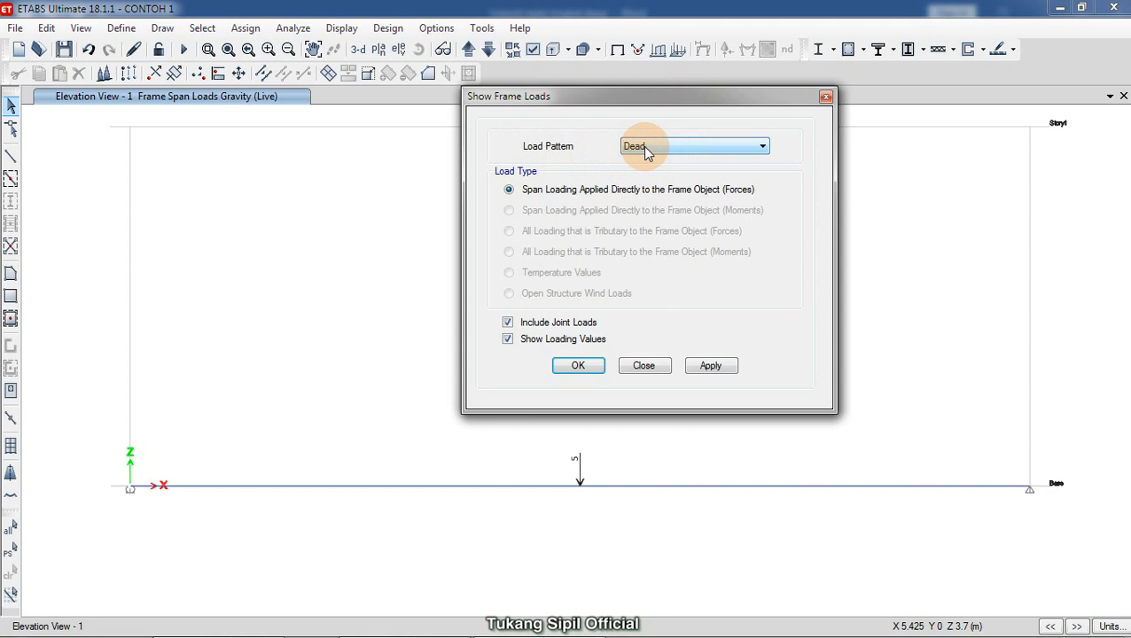
Display the Dead load pattern's span forces on the beam in the elevation view
left_click(694, 149)
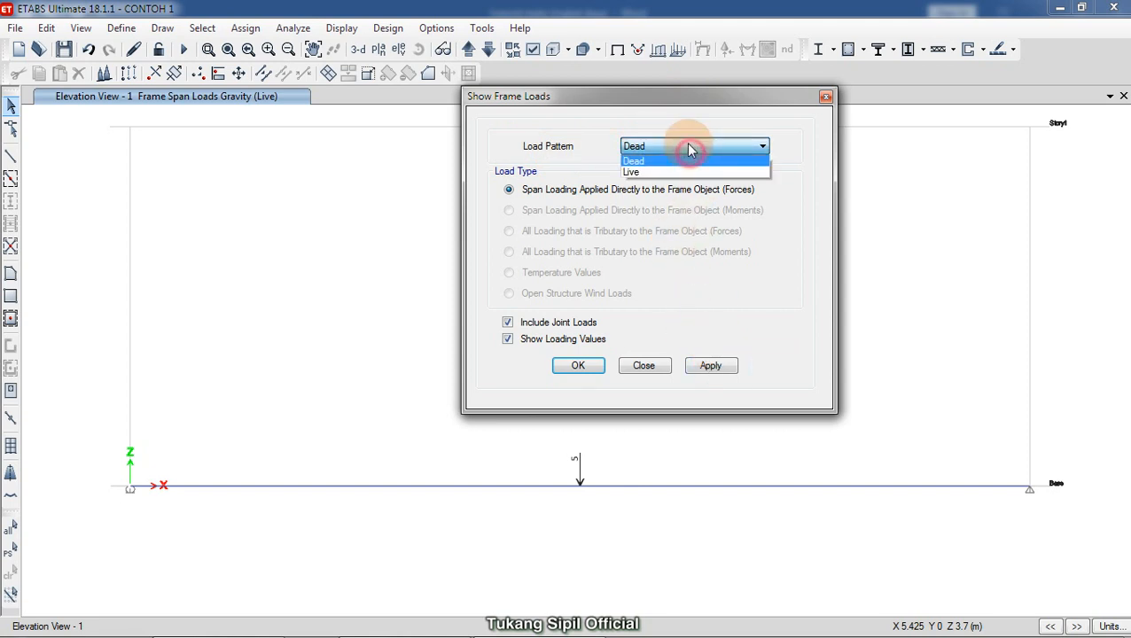
left_click(689, 160)
left_click(710, 365)
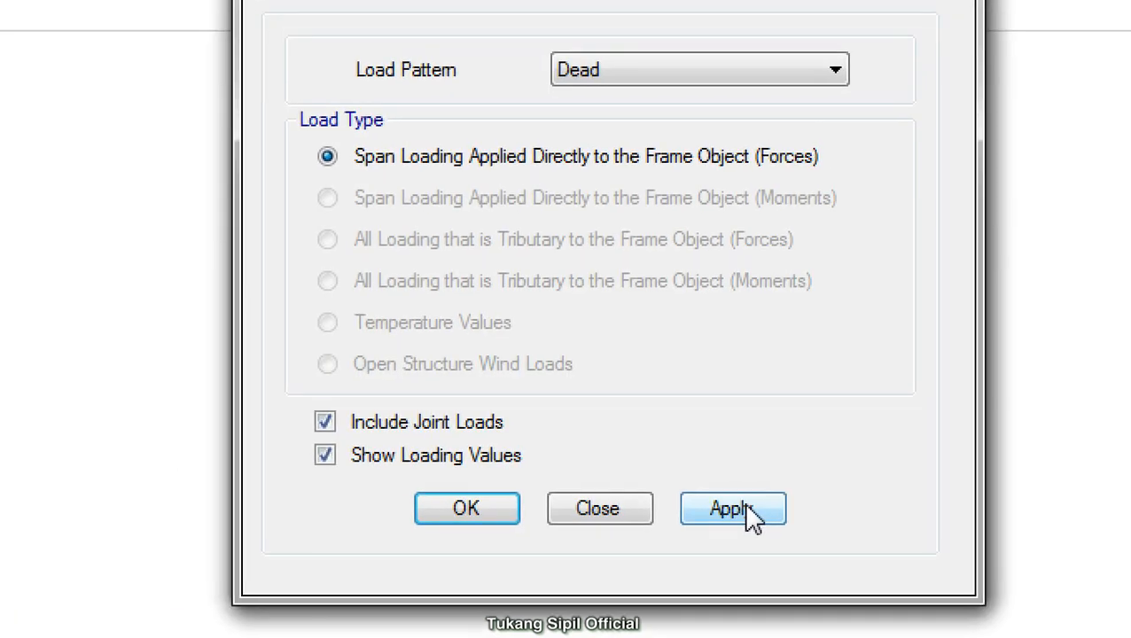
left_click(652, 122)
key("g")
mouse_move(540, 102)
left_mouse_down()
mouse_move(540, 31)
mouse_move(549, 81)
left_mouse_up()
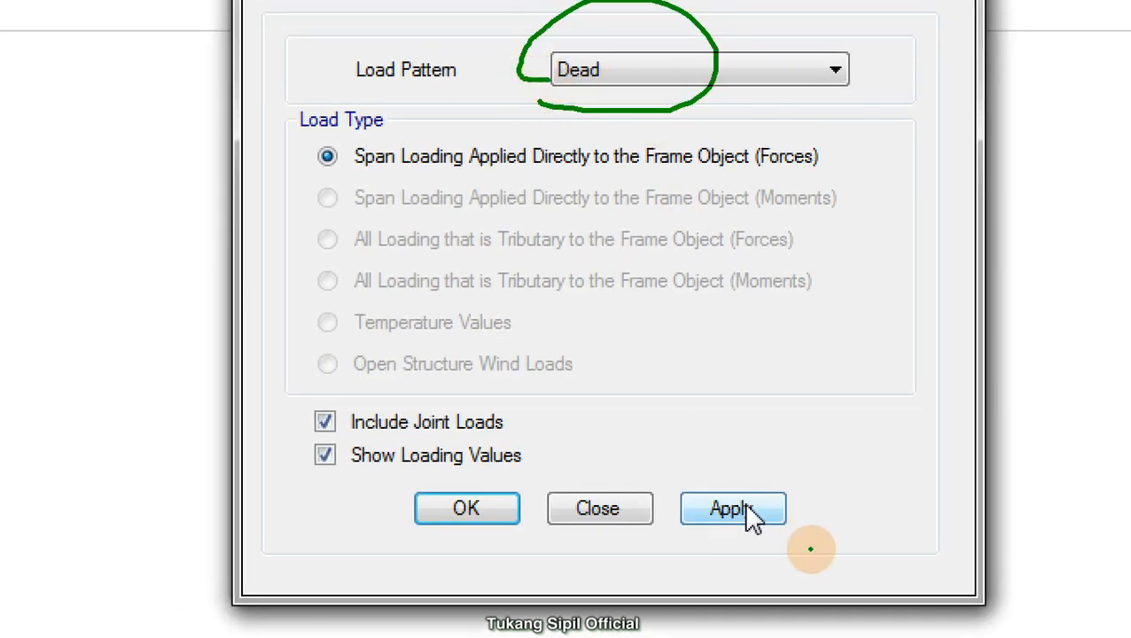
mouse_move(762, 479)
left_mouse_down()
mouse_move(661, 494)
mouse_move(717, 444)
mouse_move(714, 457)
left_mouse_up()
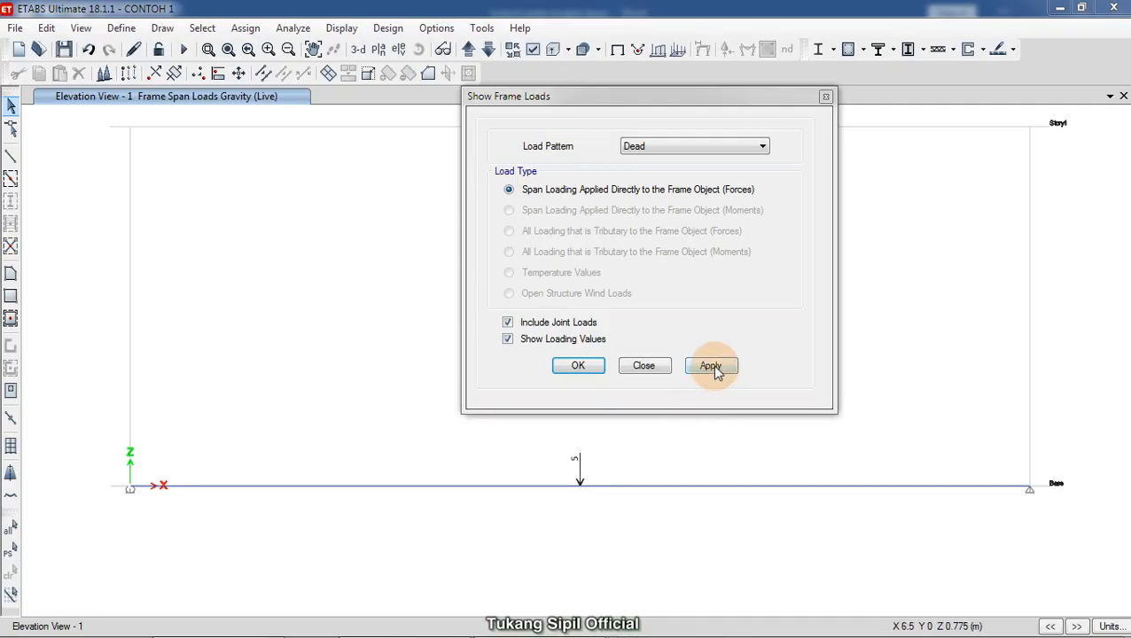
left_click(712, 367)
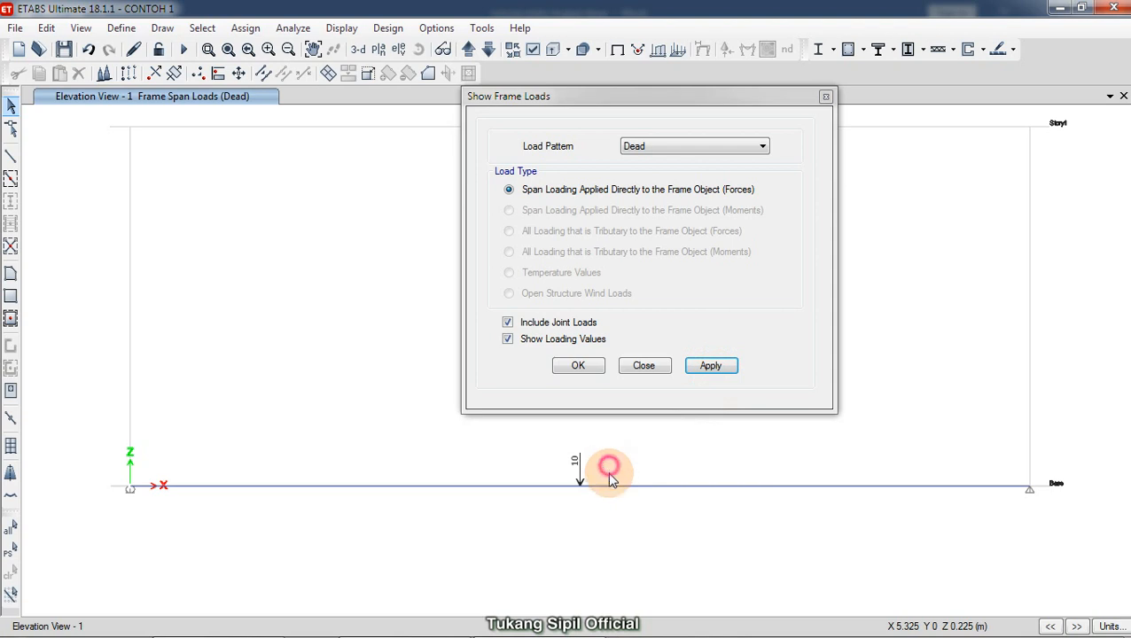
mouse_move(606, 484)
left_mouse_down()
mouse_move(543, 472)
mouse_move(599, 436)
left_mouse_up()
mouse_move(257, 78)
left_mouse_down()
mouse_move(197, 136)
mouse_move(259, 86)
left_mouse_up()
key("Escape")
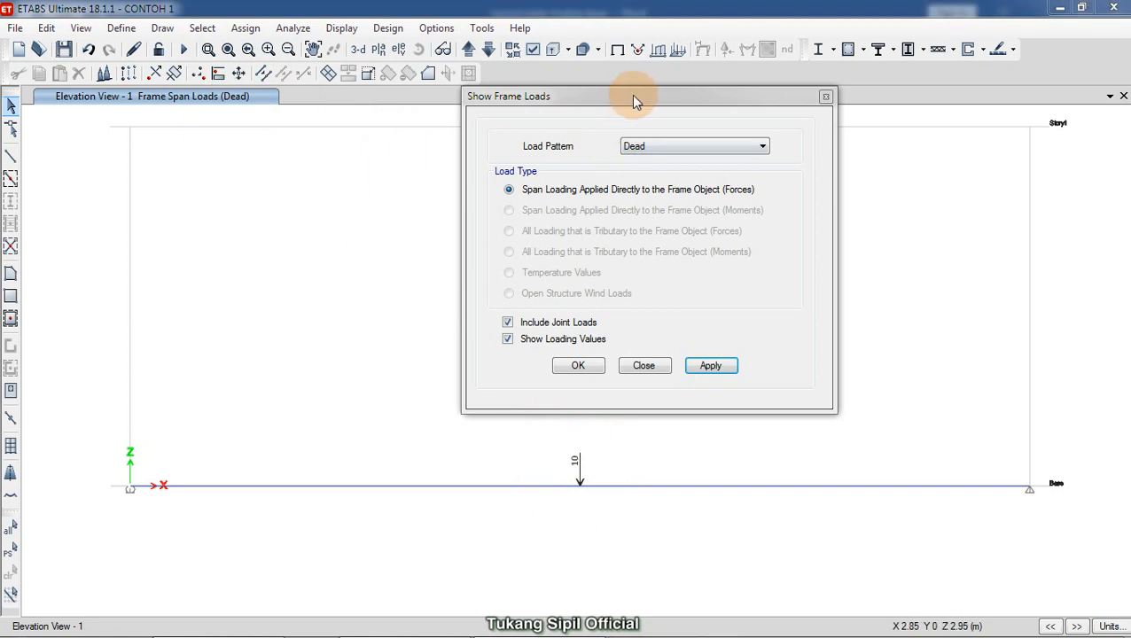
Move the frame load display dialog aside and add a second view window beside the elevation
left_click_drag(633, 98, 293, 132)
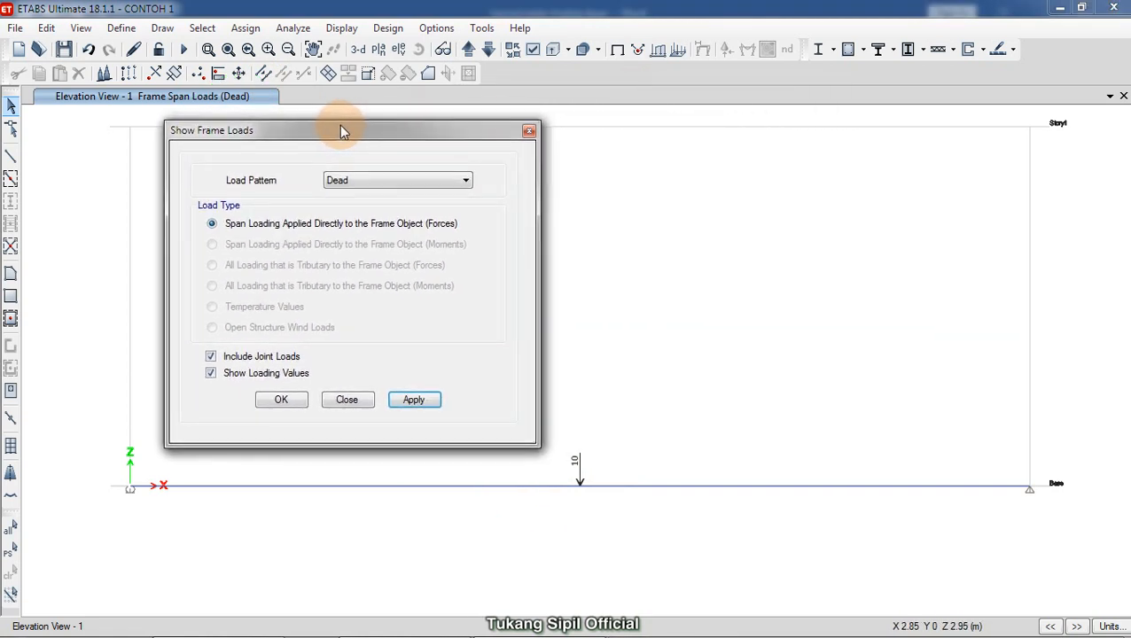
left_click(722, 178)
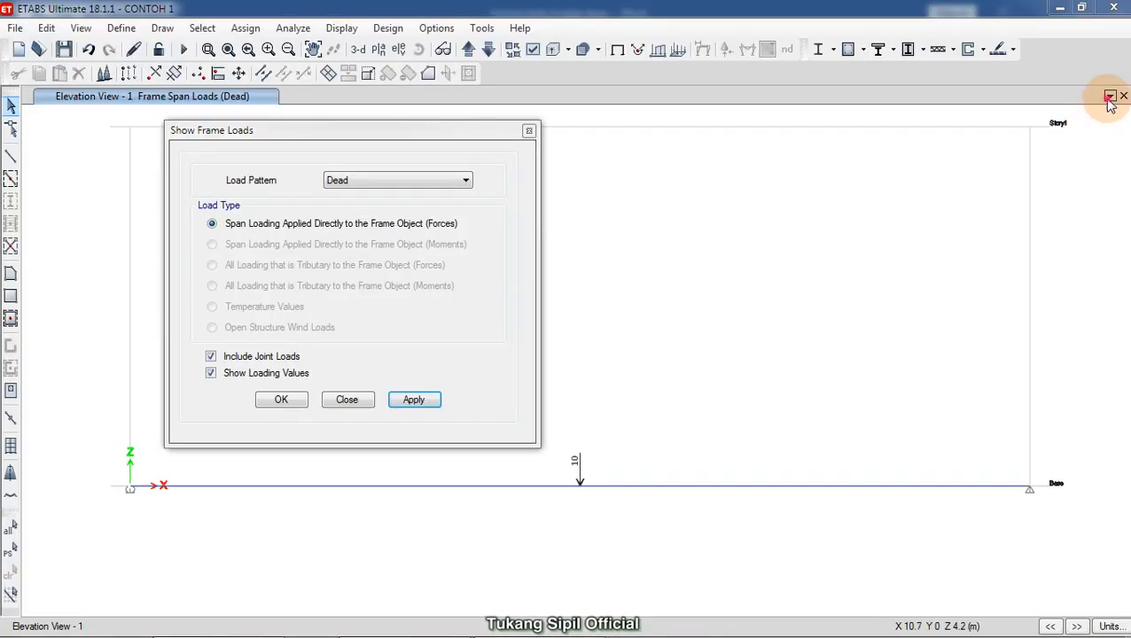
left_click(1086, 111)
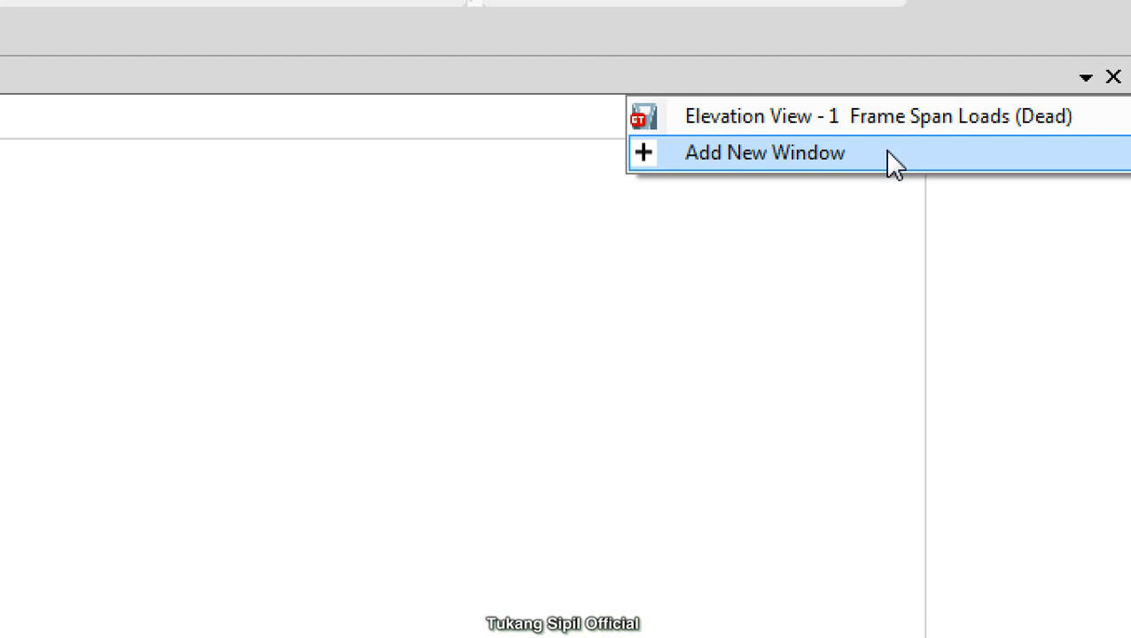
mouse_move(586, 188)
left_mouse_down()
mouse_move(870, 194)
mouse_move(757, 119)
mouse_move(745, 200)
mouse_move(810, 210)
left_mouse_up()
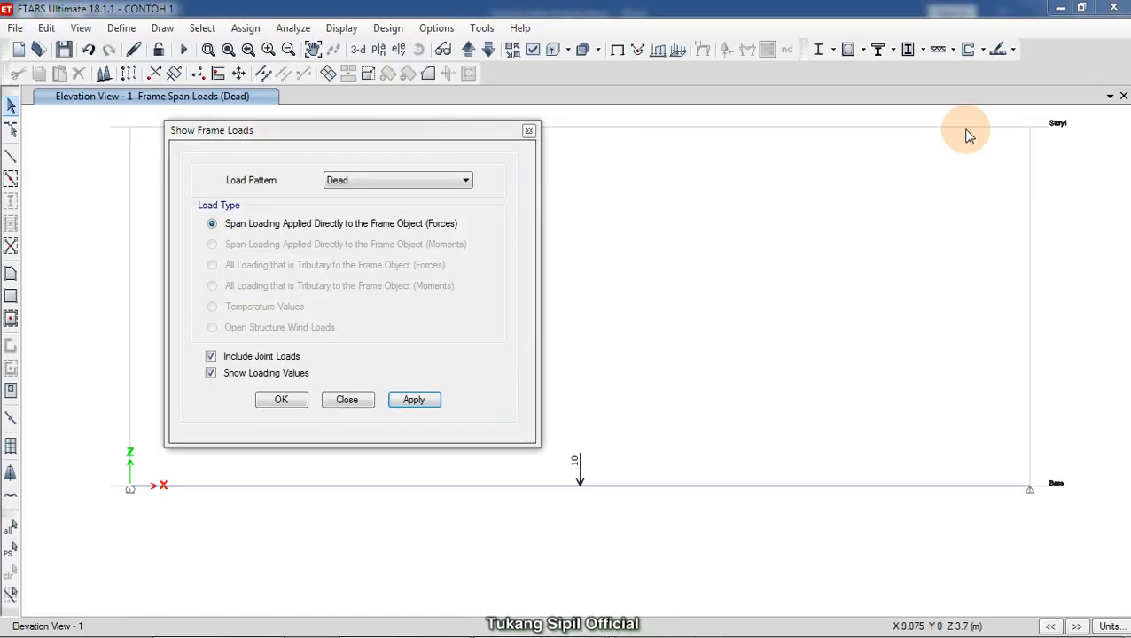
left_click(1110, 95)
left_click(947, 132)
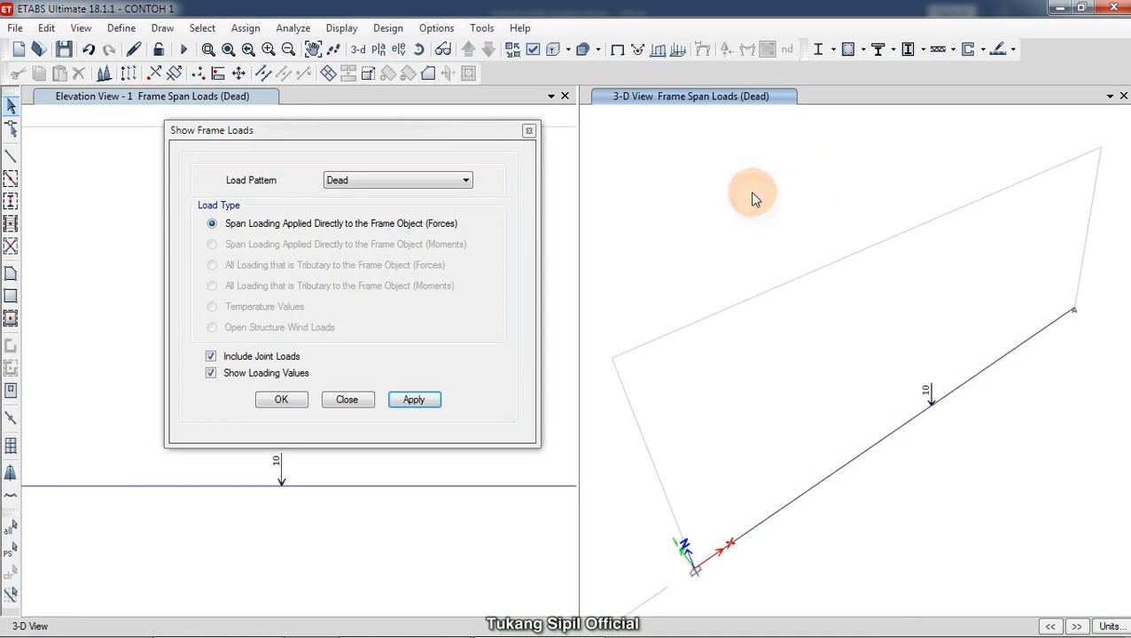
Set the new view window to show elevation 1
left_click(397, 51)
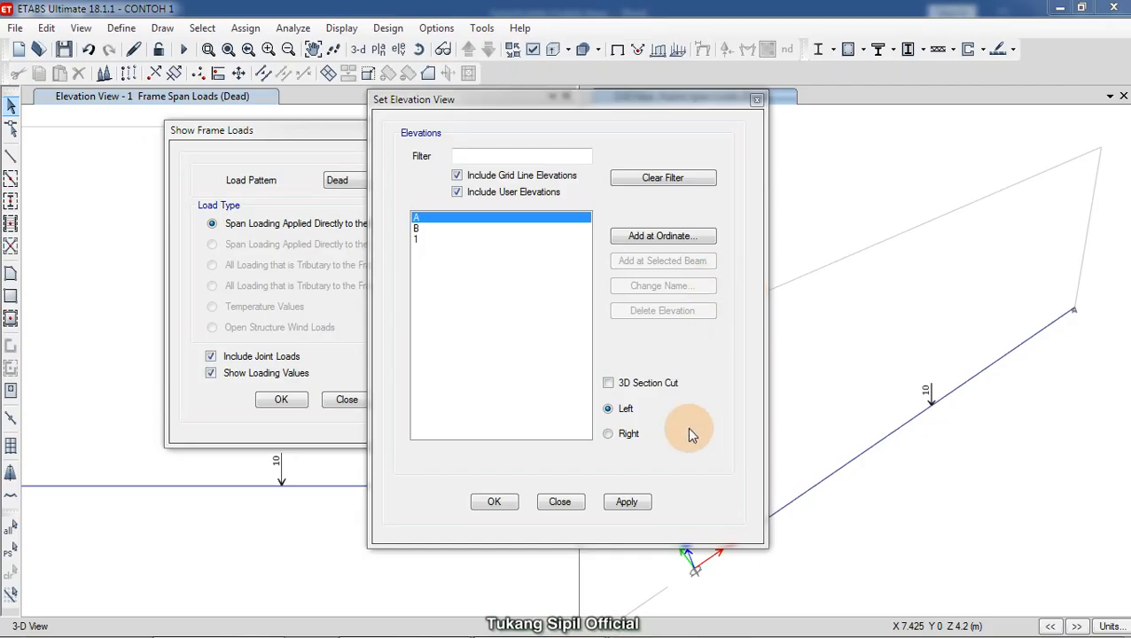
left_click(424, 434)
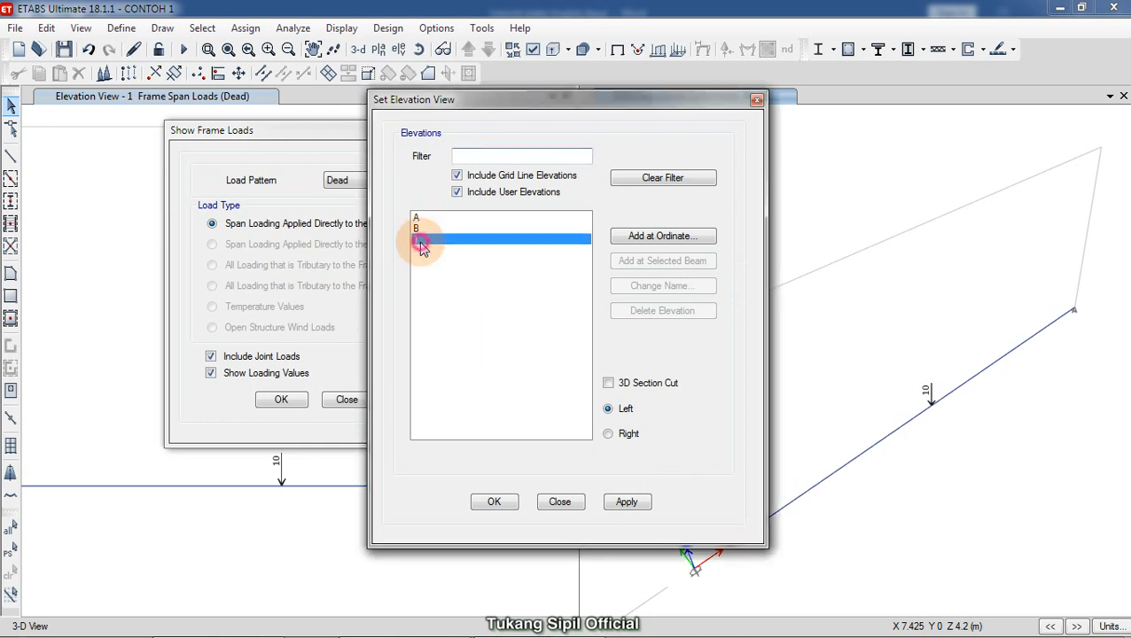
left_click(493, 503)
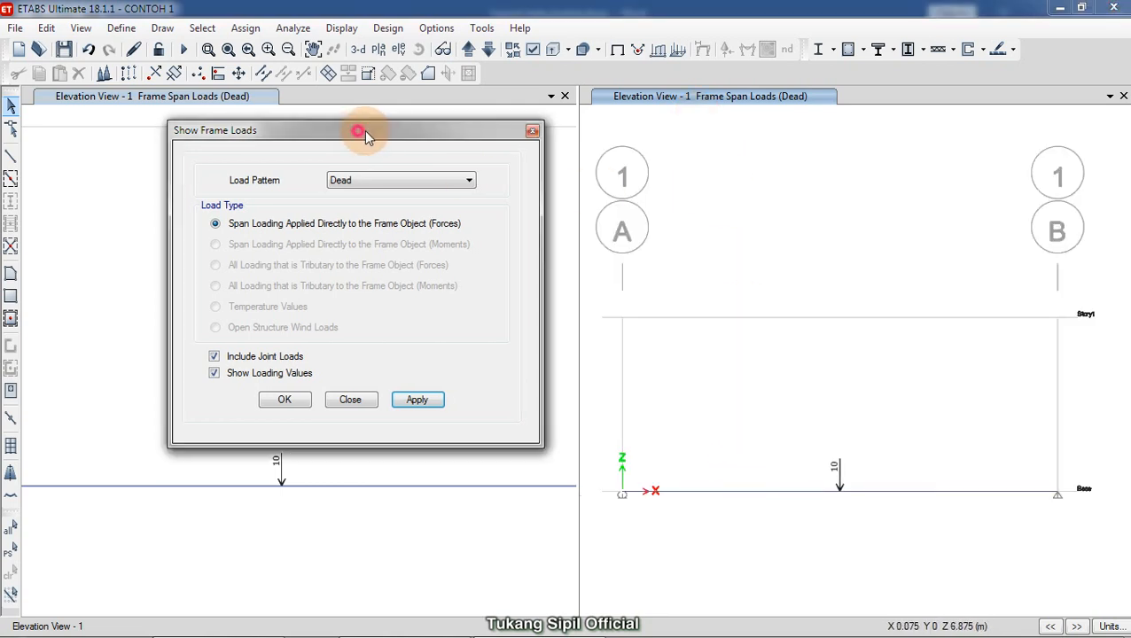
Move the frame load display dialog between the two elevation views and make the second view the active one
left_click_drag(366, 133, 548, 142)
left_click(809, 163)
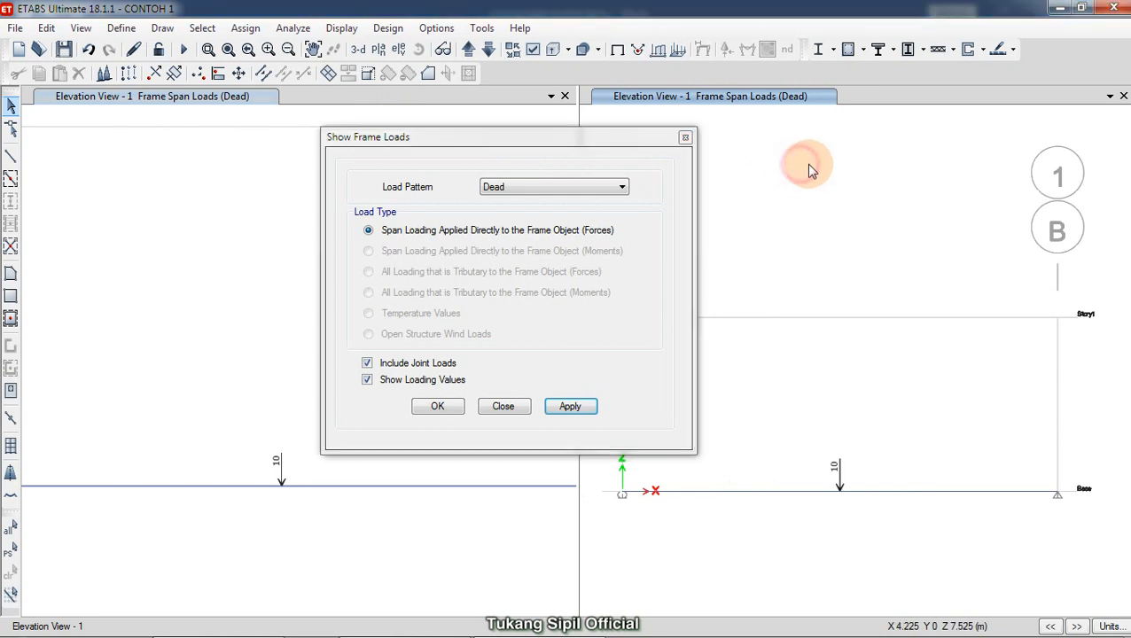
left_click(173, 228)
left_click(788, 206)
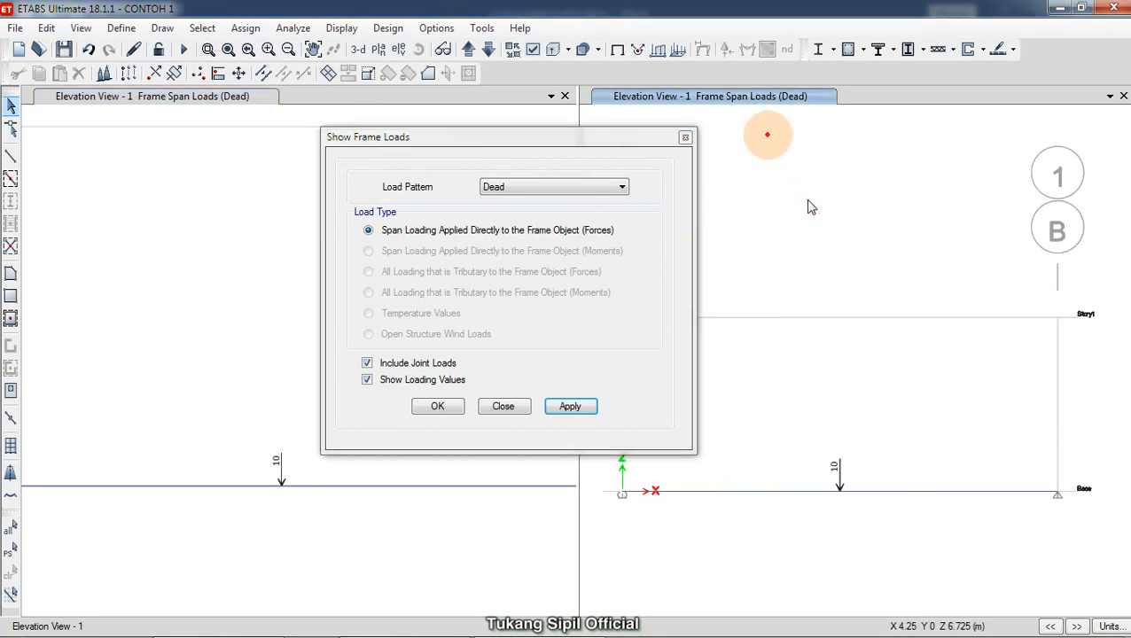
mouse_move(820, 157)
left_mouse_down()
mouse_move(836, 161)
mouse_move(766, 151)
left_mouse_up()
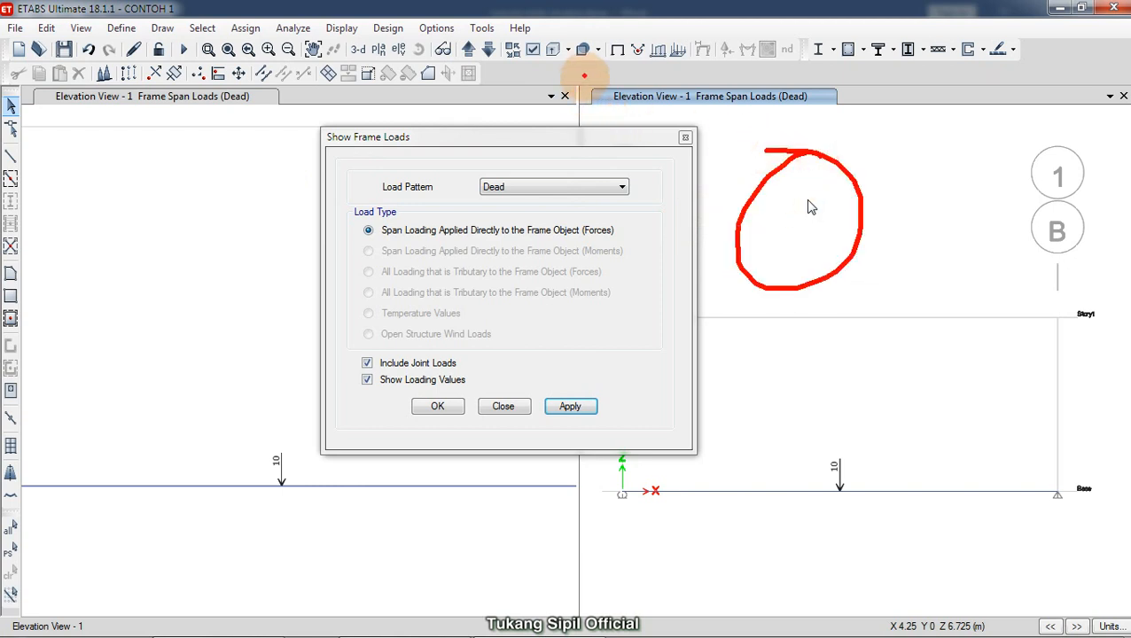
mouse_move(584, 78)
left_mouse_down()
mouse_move(586, 121)
mouse_move(845, 108)
mouse_move(858, 88)
mouse_move(581, 73)
left_mouse_up()
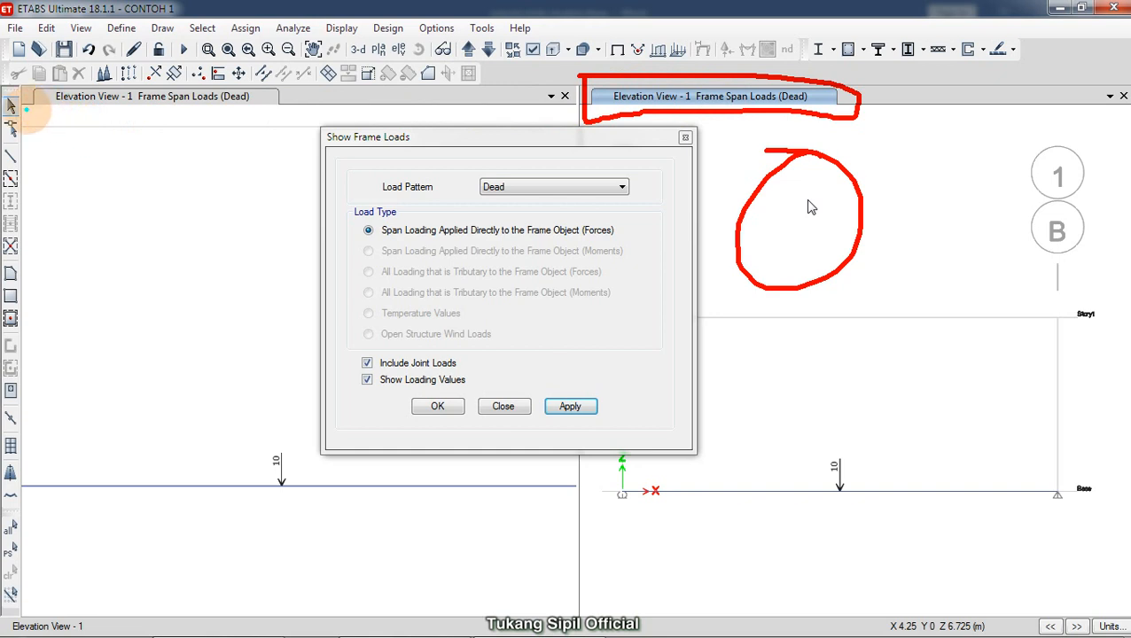
mouse_move(27, 109)
left_mouse_down()
mouse_move(252, 111)
mouse_move(298, 75)
mouse_move(50, 71)
mouse_move(34, 115)
mouse_move(309, 101)
left_mouse_up()
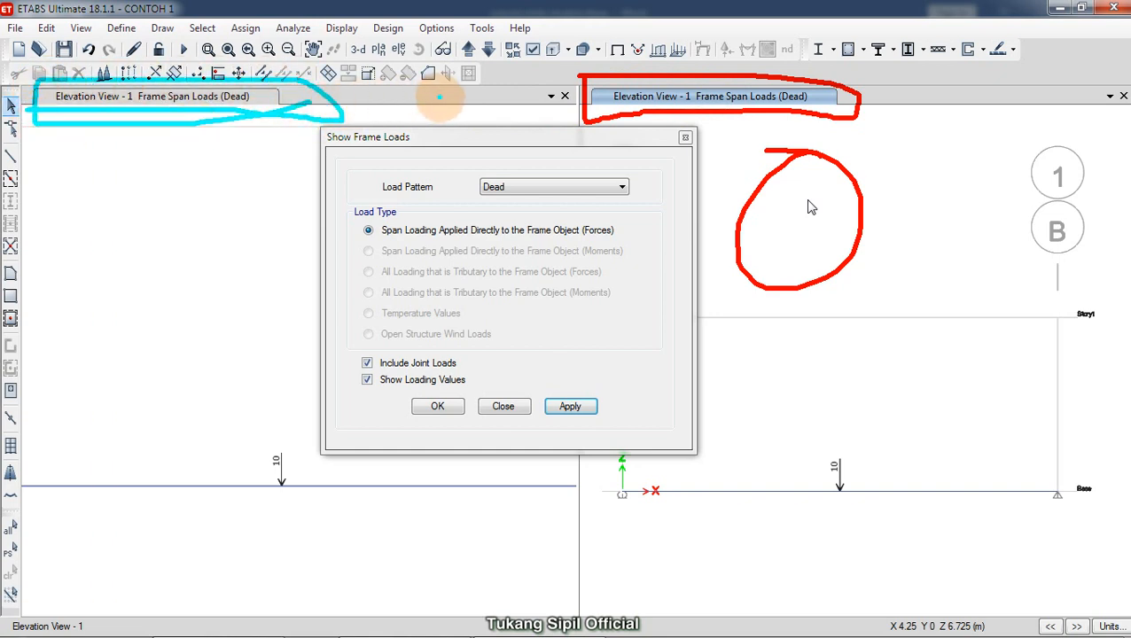
left_click_drag(252, 199, 168, 277)
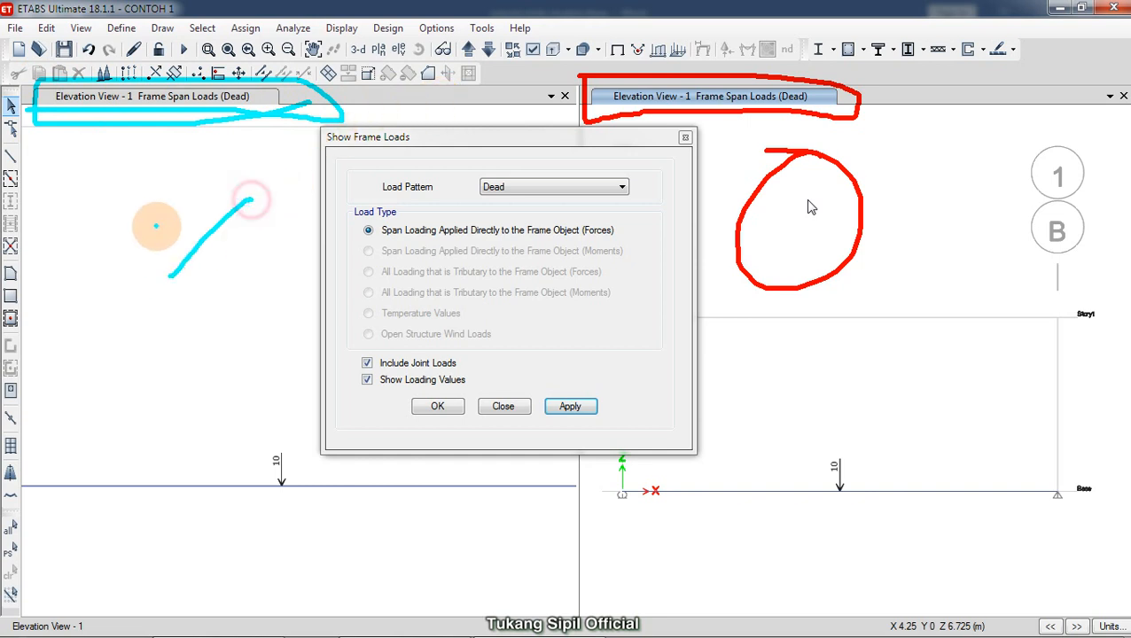
left_click_drag(155, 215, 237, 281)
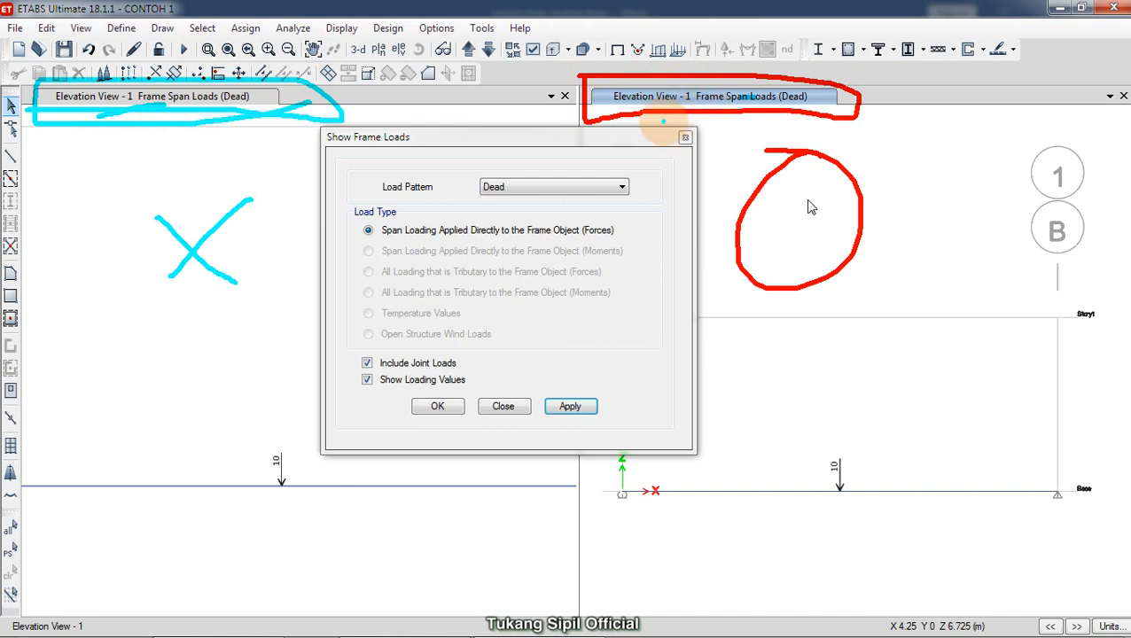
key("Escape")
Display the Live load pattern's span forces on the beam in the second elevation view
left_click(143, 194)
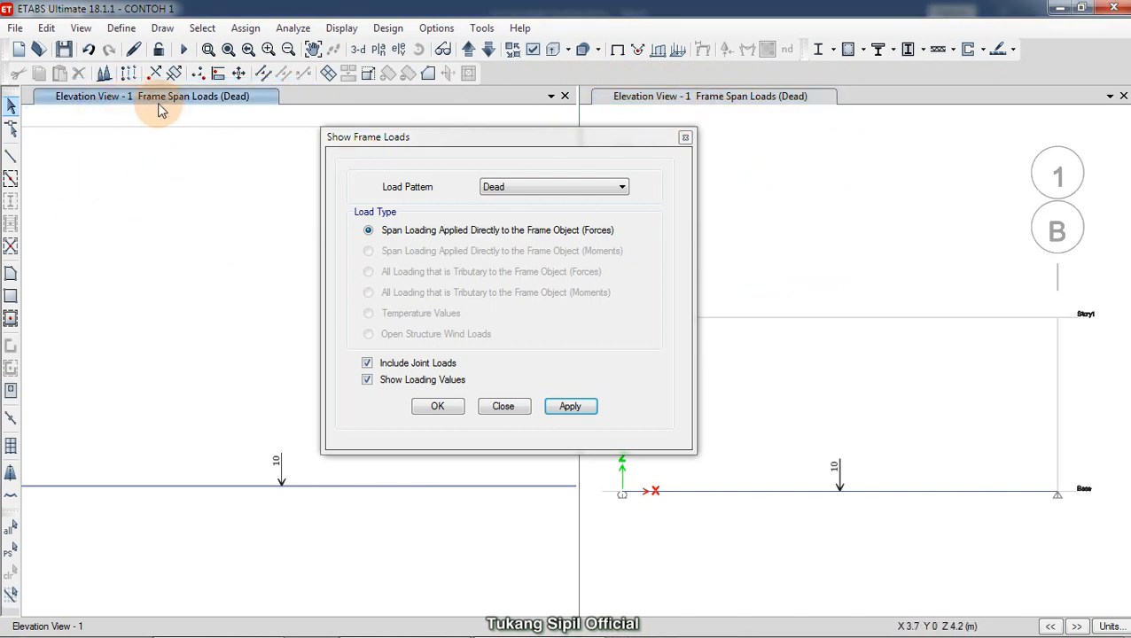
left_click(787, 142)
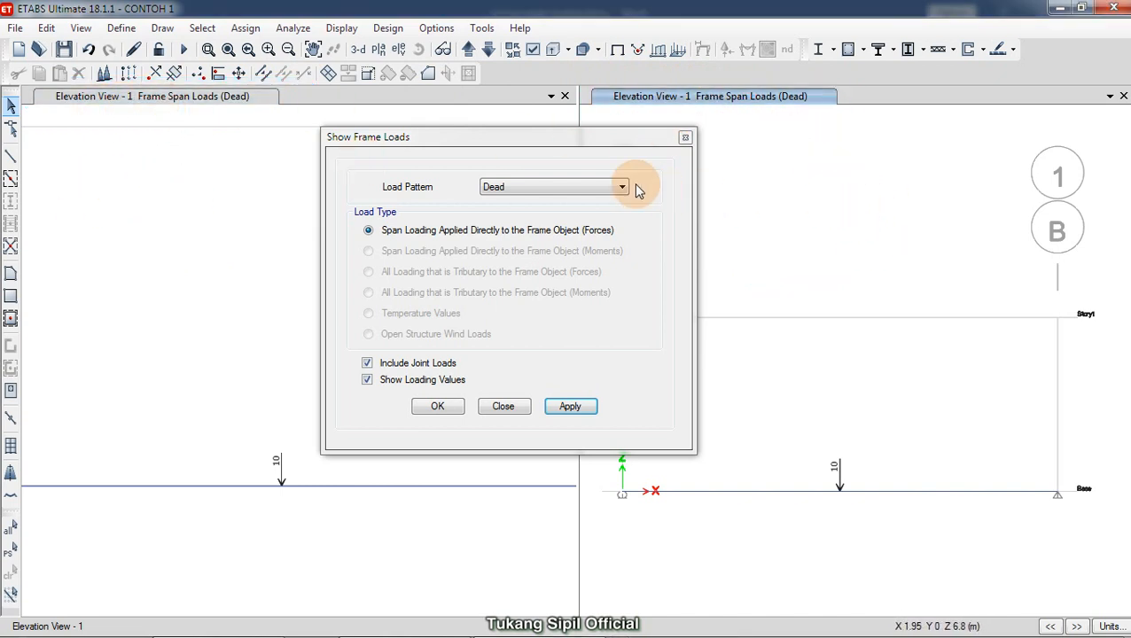
left_click_drag(633, 142, 707, 133)
left_click(920, 168)
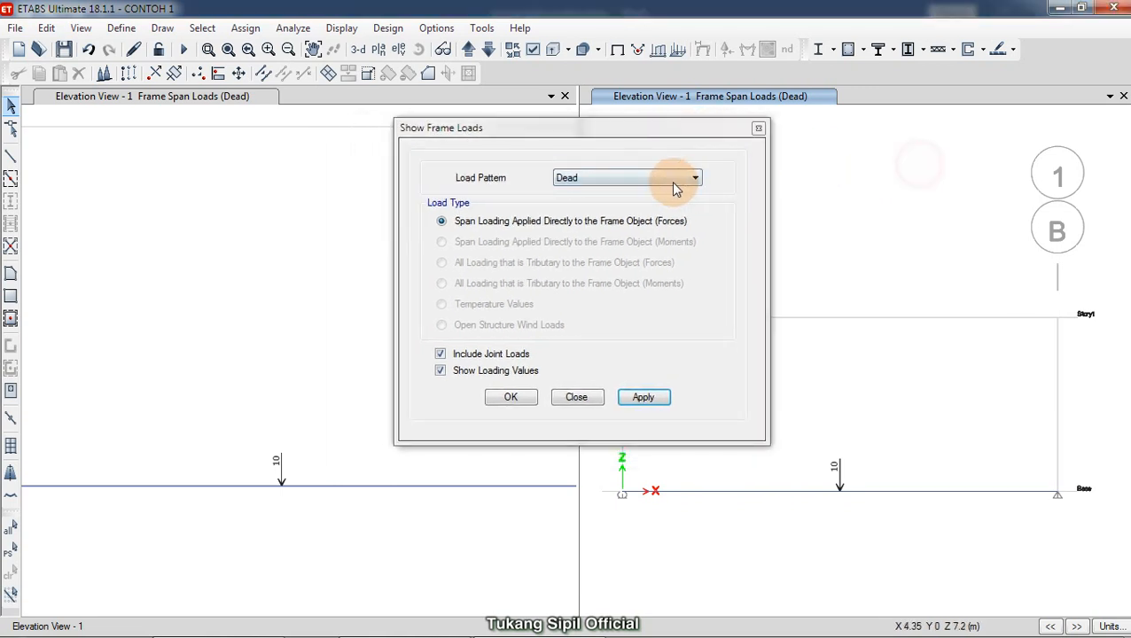
left_click(660, 177)
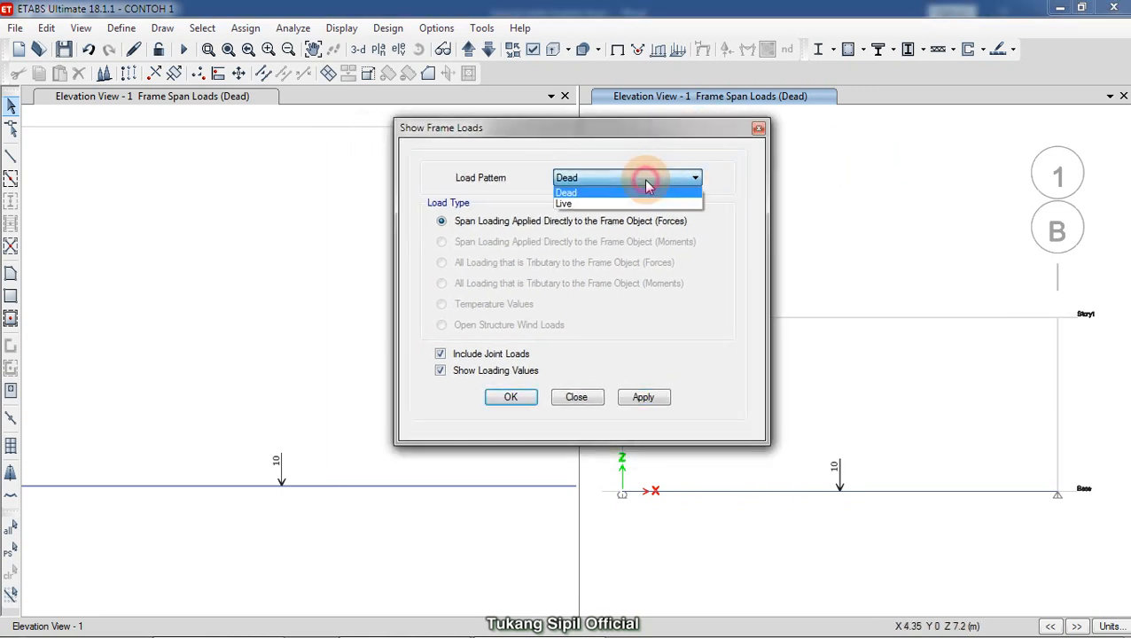
left_click(606, 206)
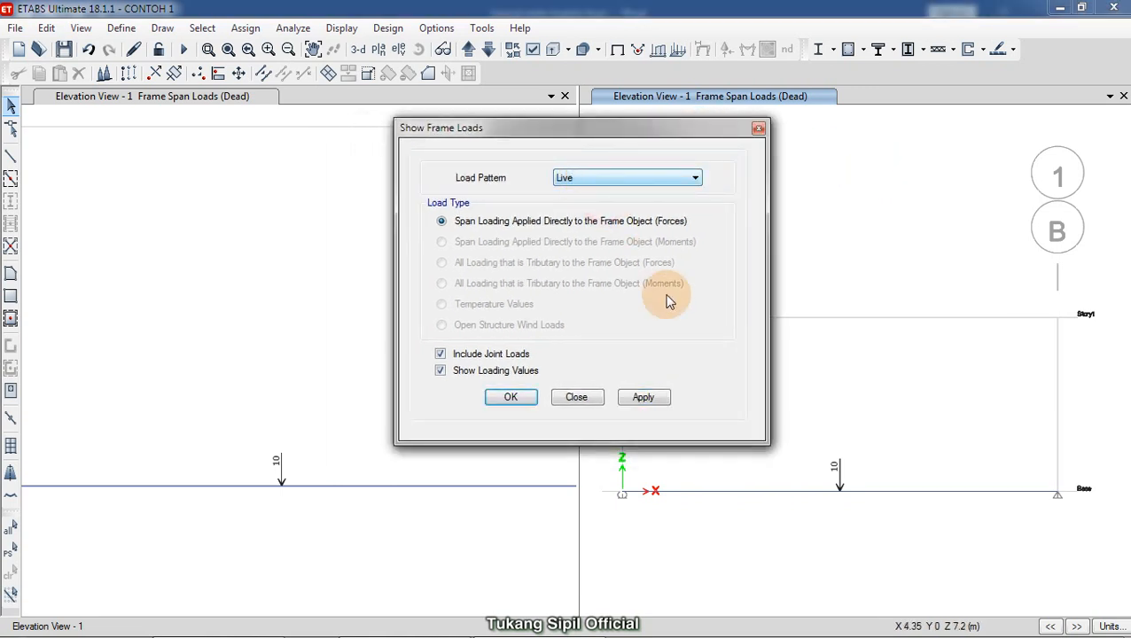
left_click(653, 398)
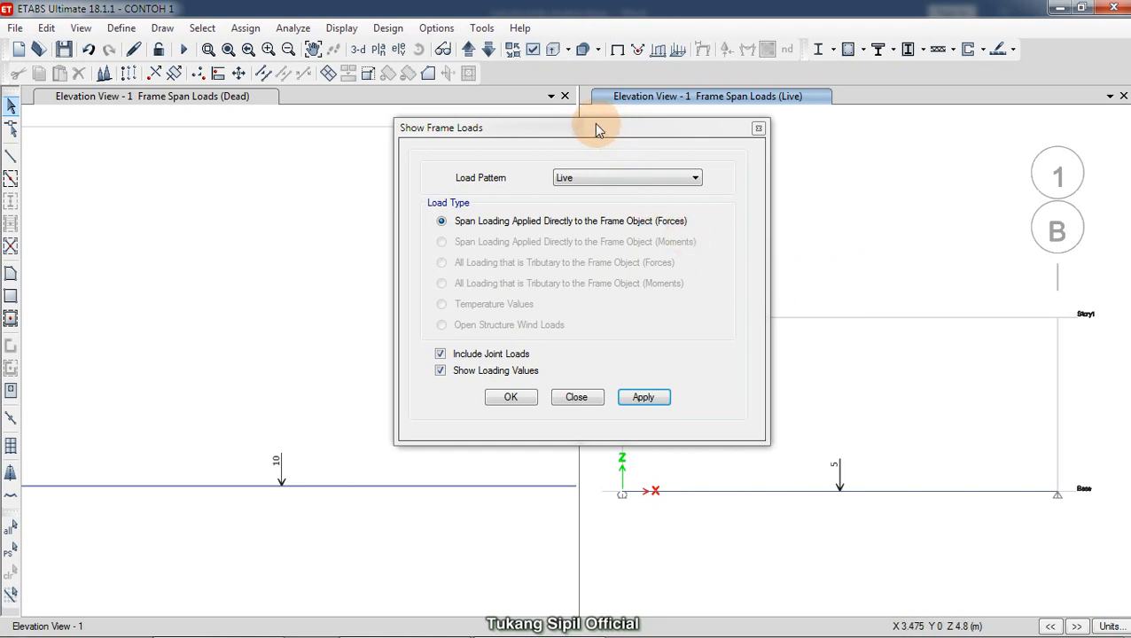
Check the model's units for reading the load values, and close the frame load display dialog
left_click(892, 182)
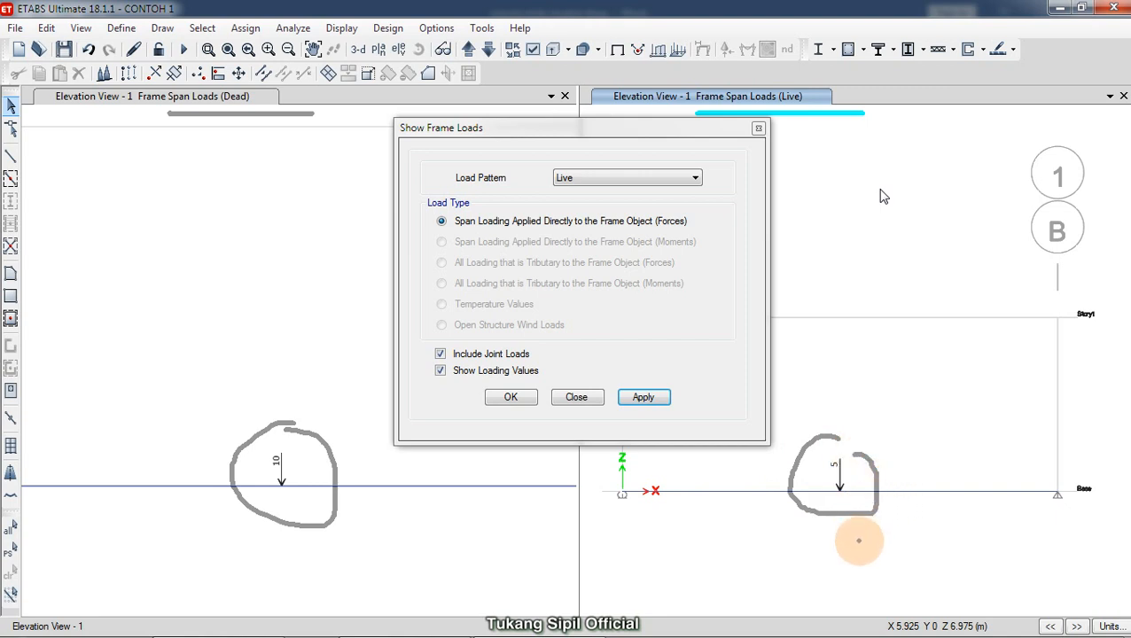
left_click(1110, 627)
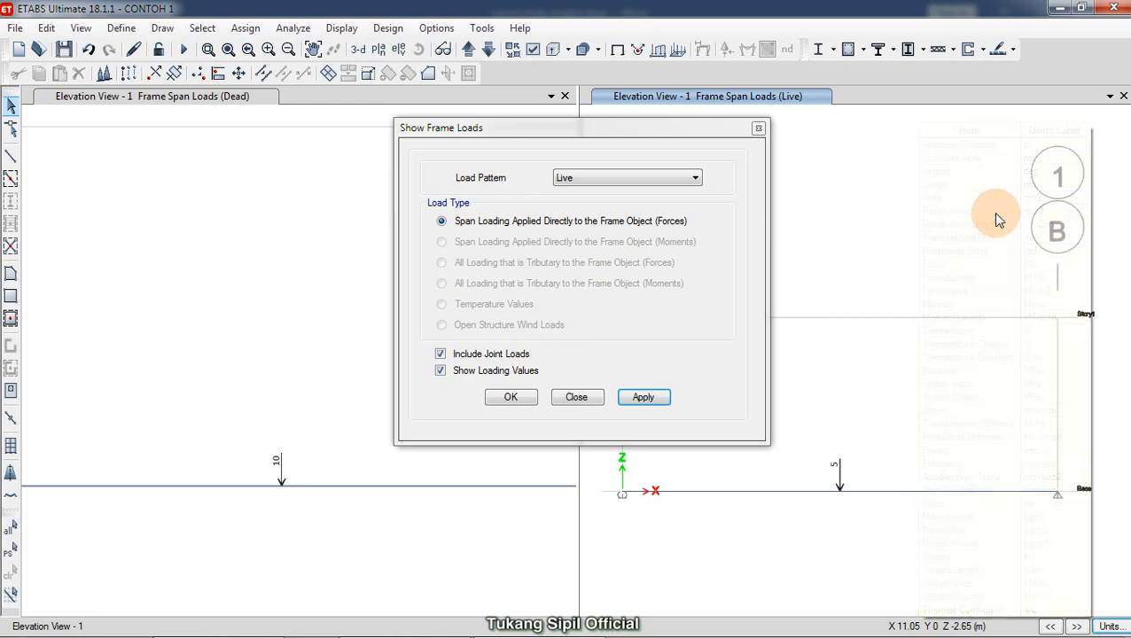
left_click(1112, 544)
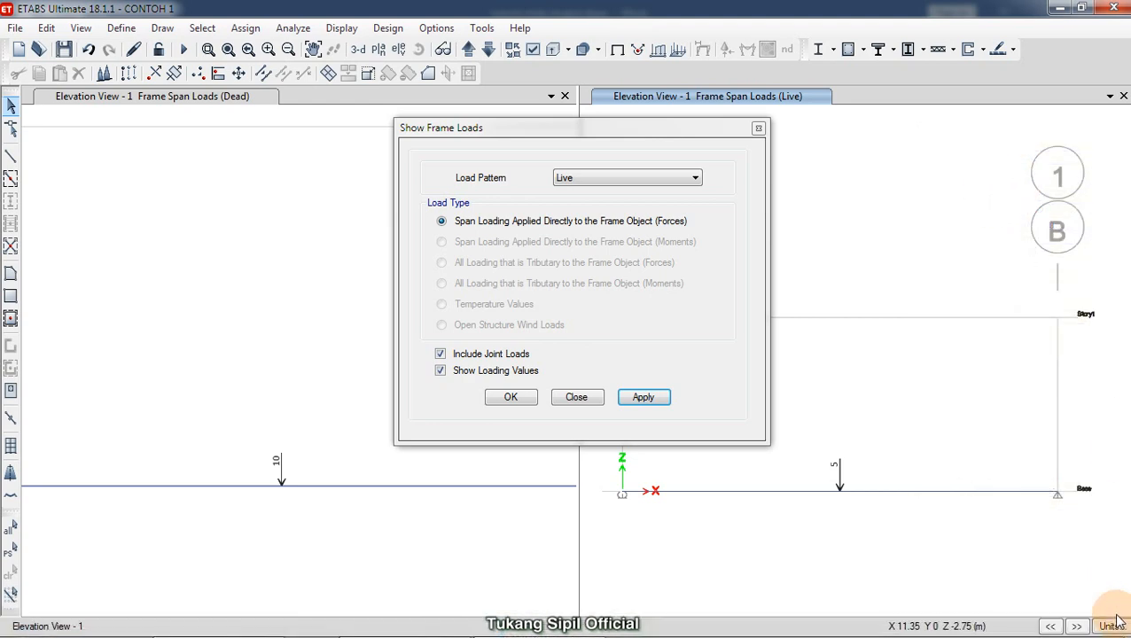
left_click(1112, 627)
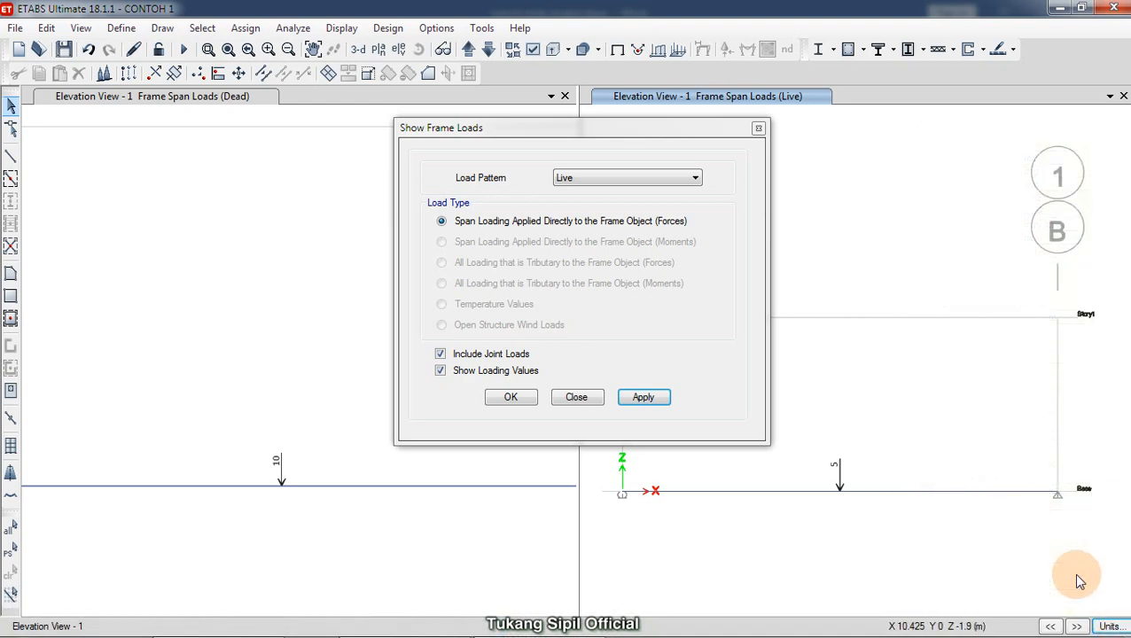
left_click(1110, 626)
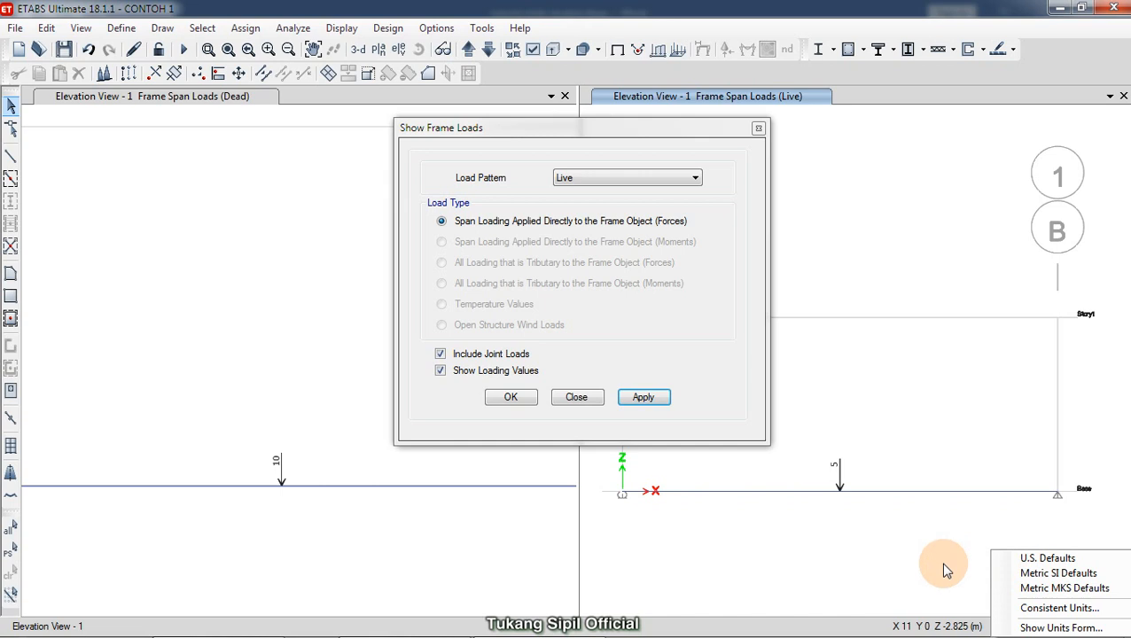
left_click(935, 592)
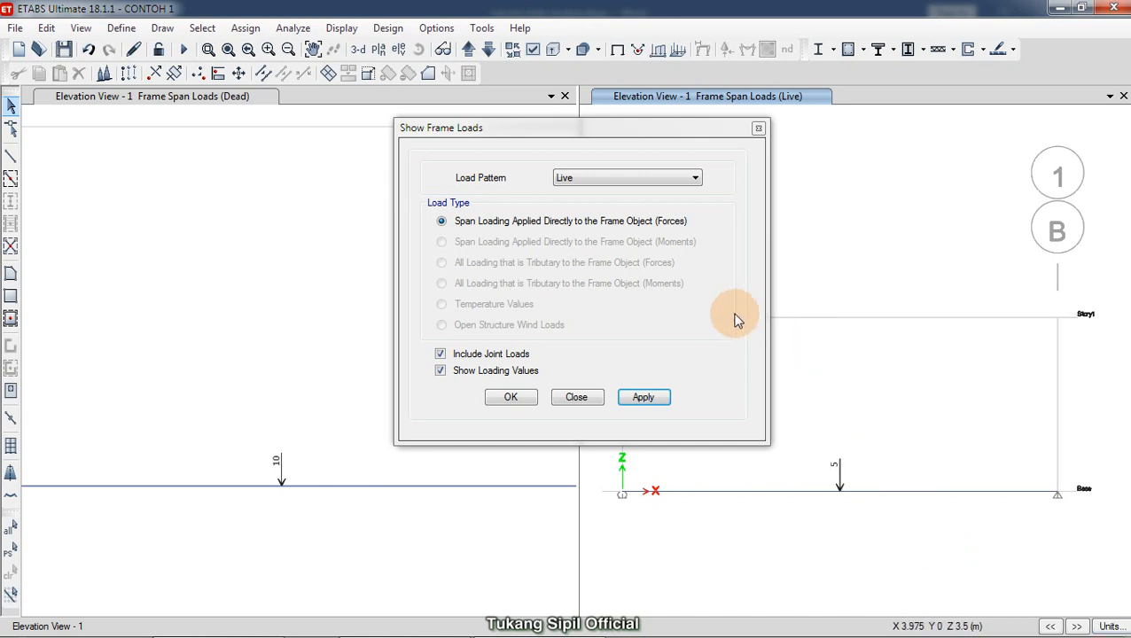
left_click(578, 399)
Switch to the XMind mind map, select the topic 4.9 Run Analys, and return to ETABS
left_click(411, 622)
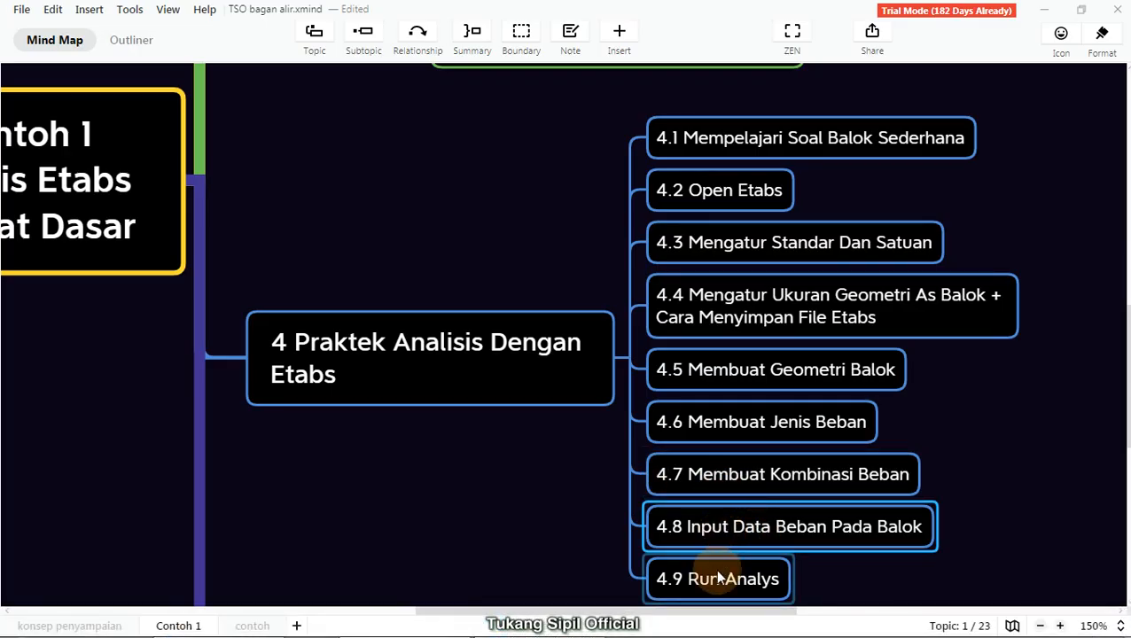
left_click(718, 578)
scroll(656, 514, "down", 1)
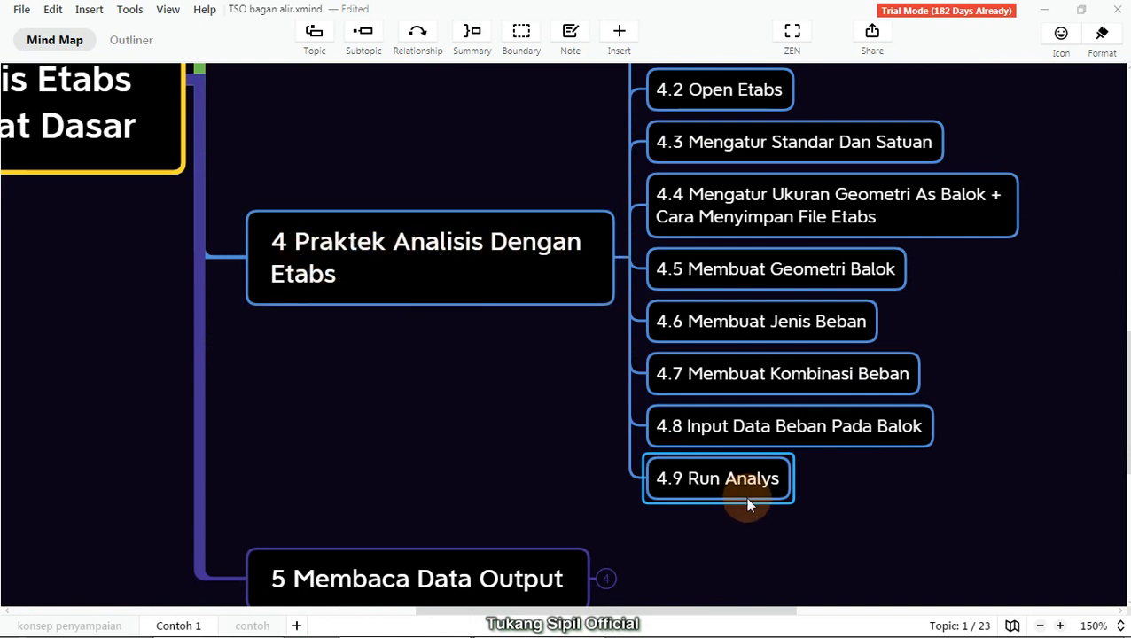
left_click(1046, 19)
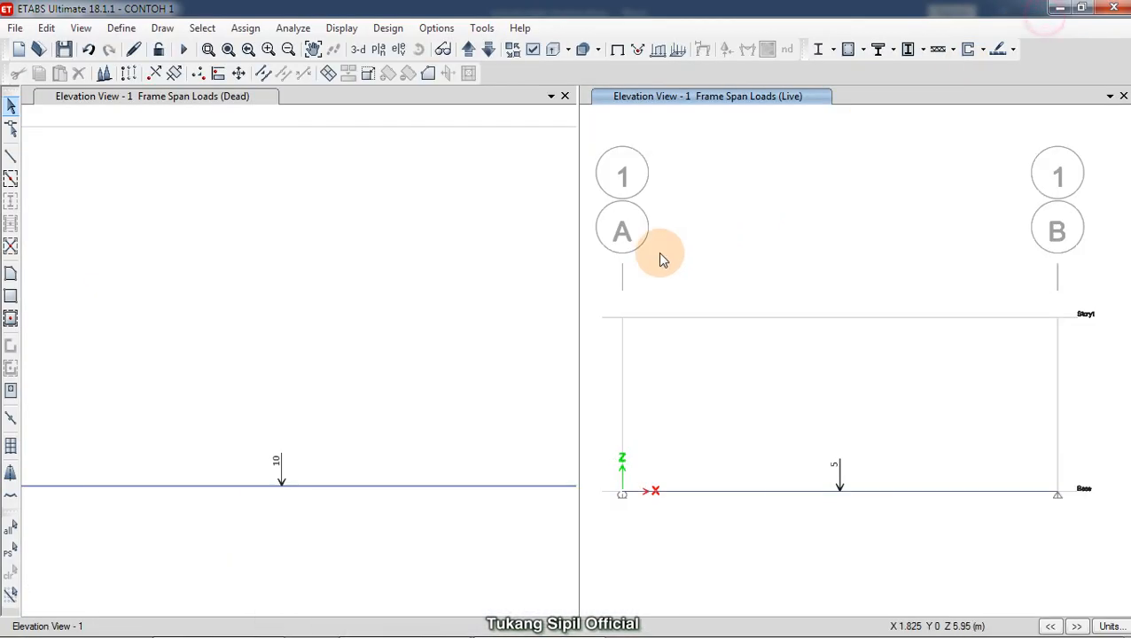
Set up a model check with all joint, frame, shell and other checks selected, plus frame trimming and the Joint Story Assignment fix
left_click(434, 299)
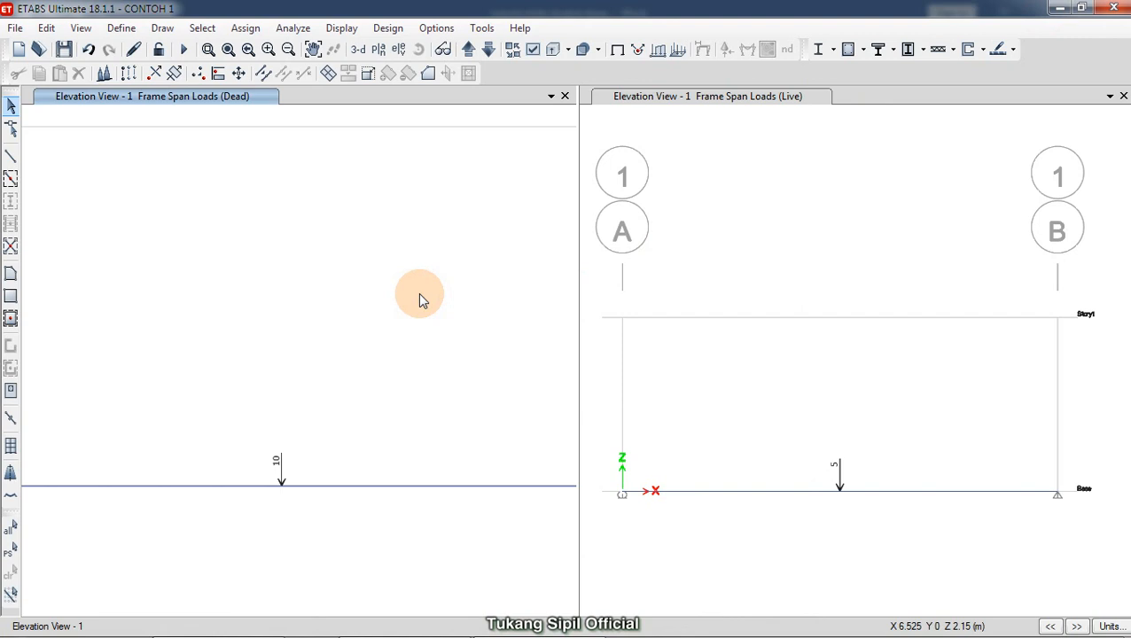
left_click(341, 28)
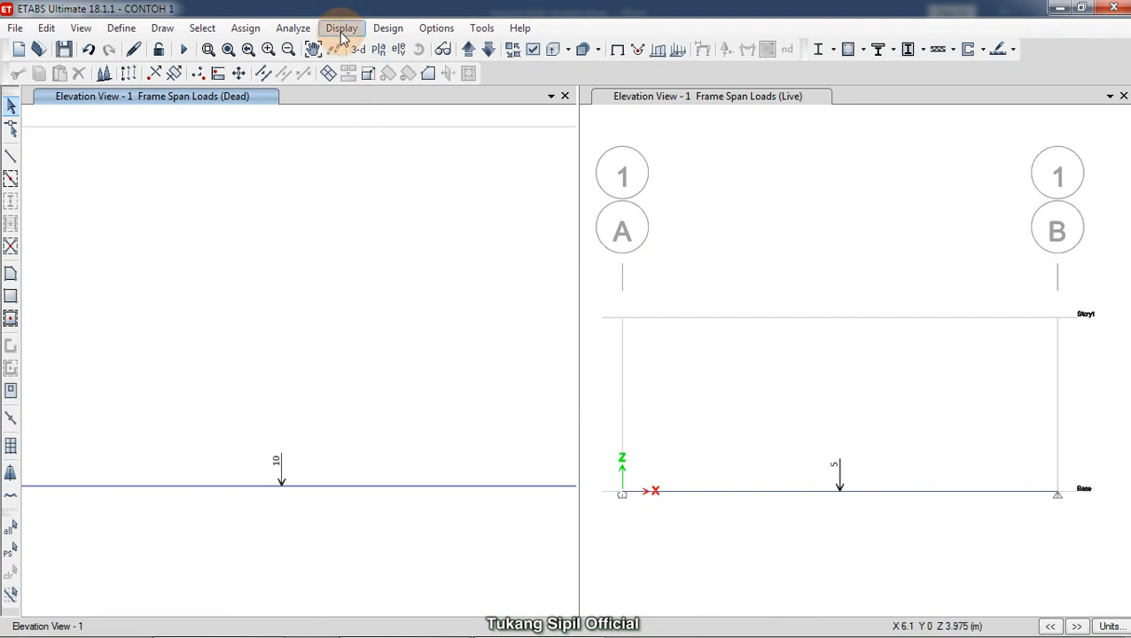
left_click(293, 29)
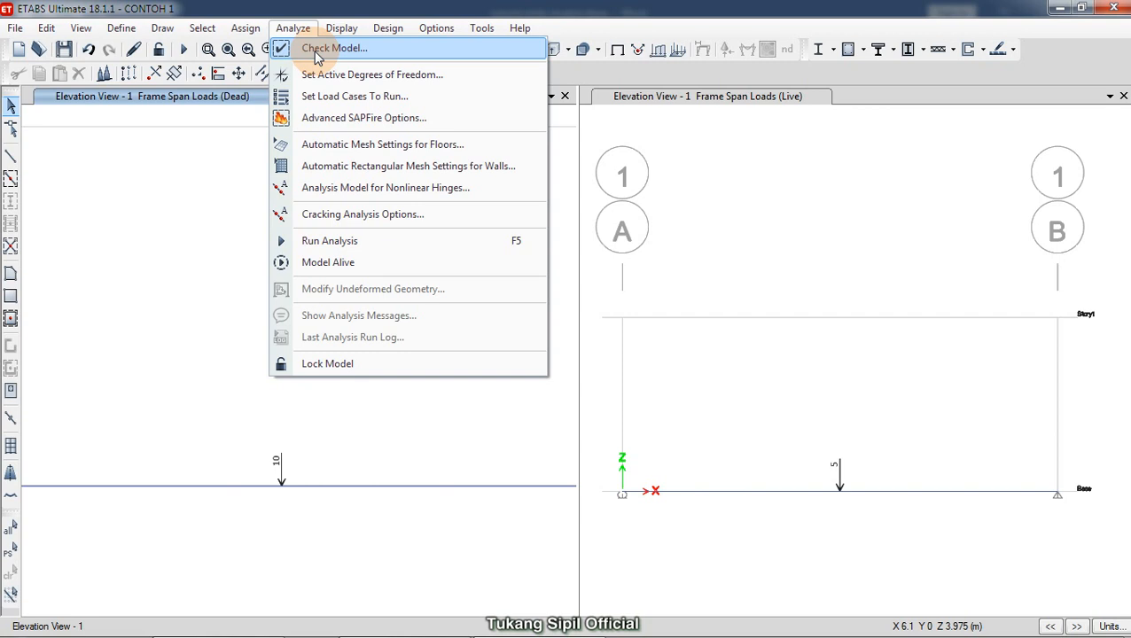
left_click(317, 50)
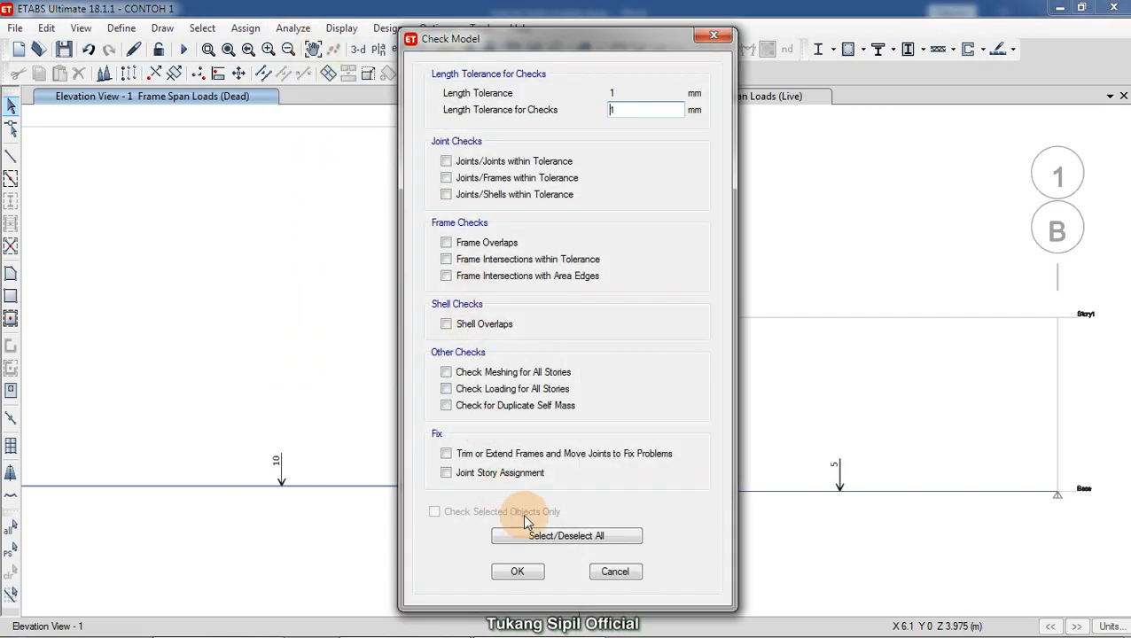
left_click(535, 542)
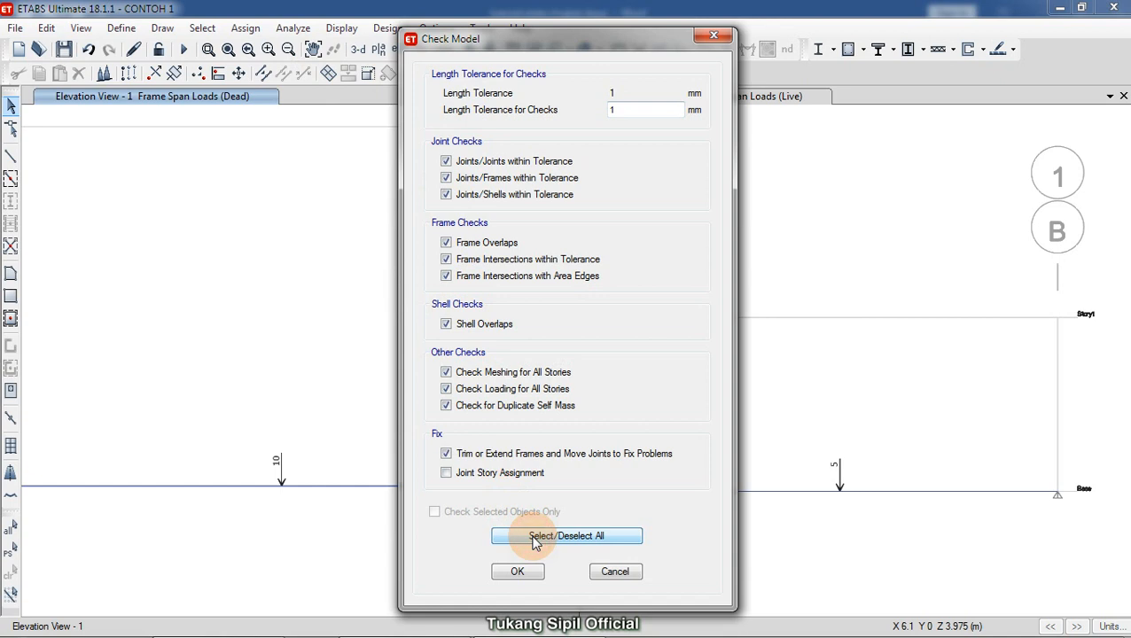
left_click(484, 475)
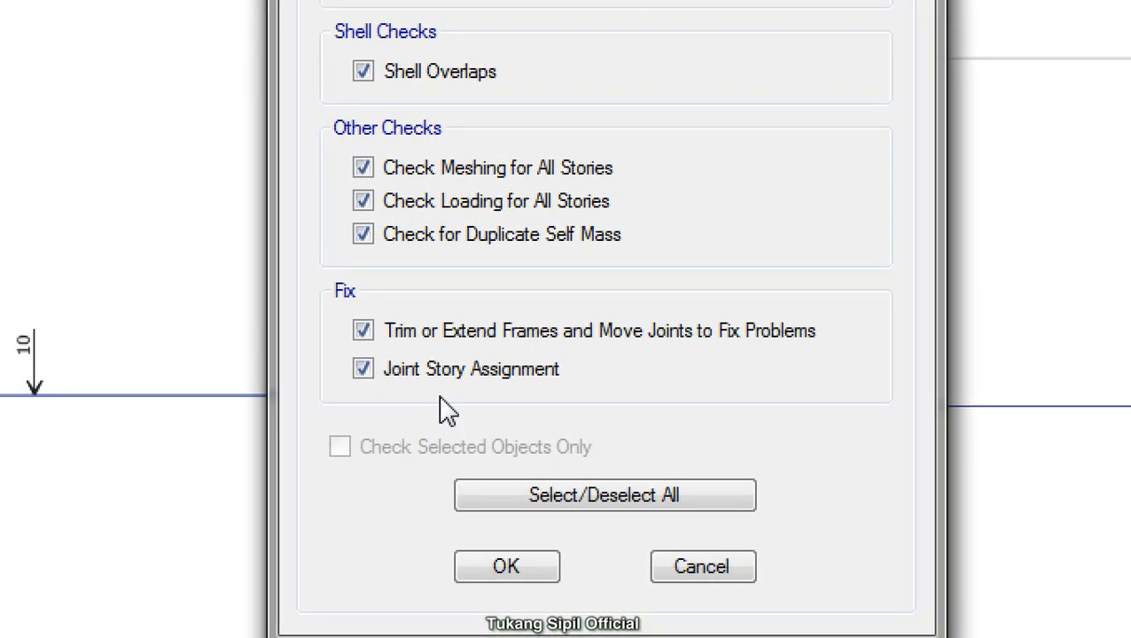
left_click(541, 583)
mouse_move(732, 456)
left_mouse_down()
mouse_move(434, 450)
mouse_move(780, 498)
mouse_move(691, 464)
left_mouse_up()
mouse_move(393, 349)
left_mouse_down()
mouse_move(457, 378)
mouse_move(448, 345)
left_mouse_up()
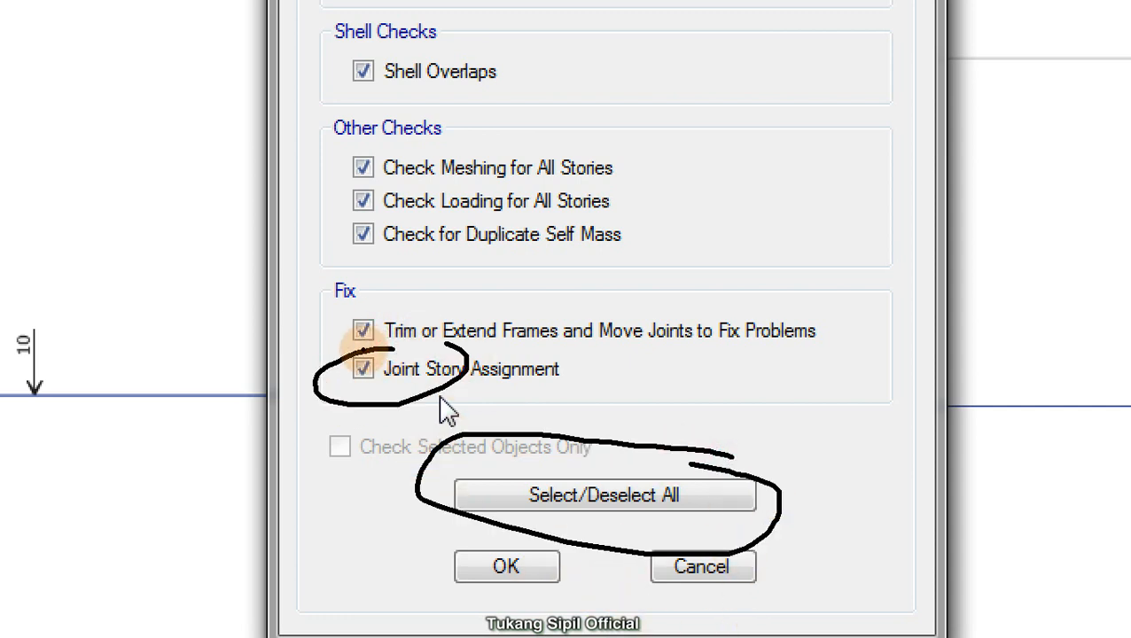
mouse_move(542, 546)
left_mouse_down()
mouse_move(480, 542)
mouse_move(513, 543)
mouse_move(493, 543)
left_mouse_up()
Run the model check with the selected checks and fixes
left_click(506, 566)
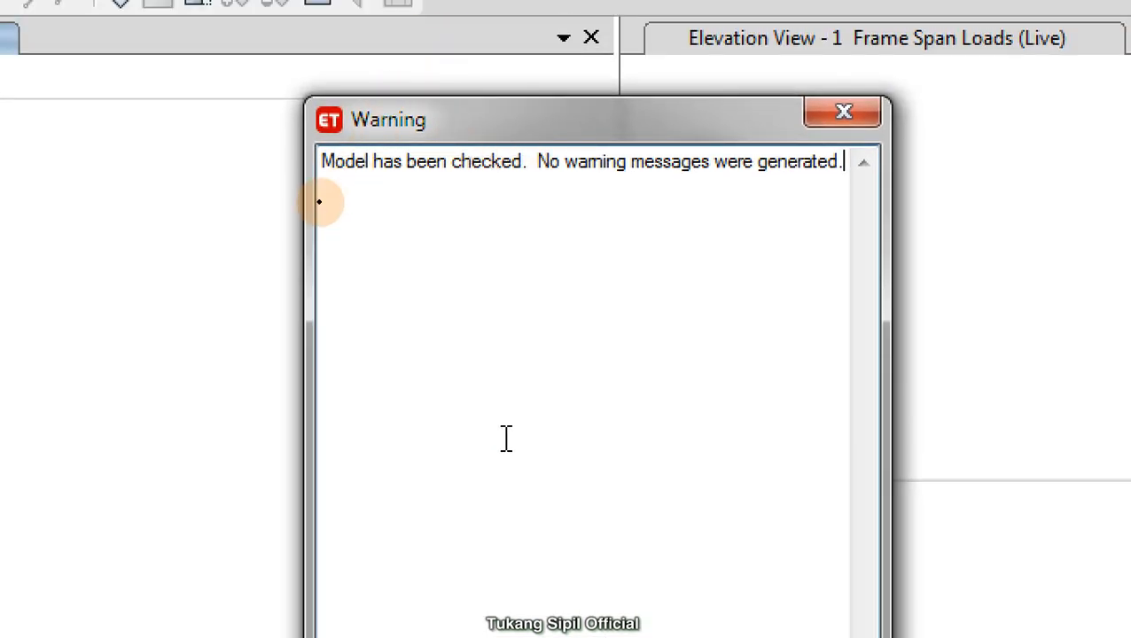
left_click_drag(315, 193, 848, 180)
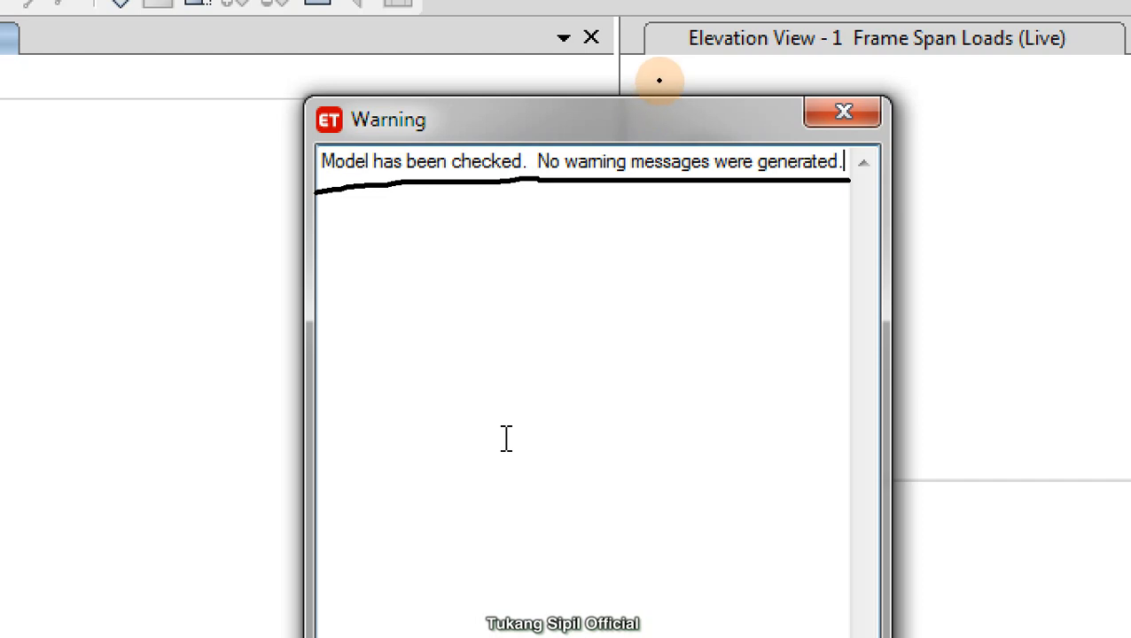
mouse_move(424, 251)
left_mouse_down()
mouse_move(467, 303)
mouse_move(484, 302)
mouse_move(510, 257)
left_mouse_up()
left_click_drag(480, 298, 446, 310)
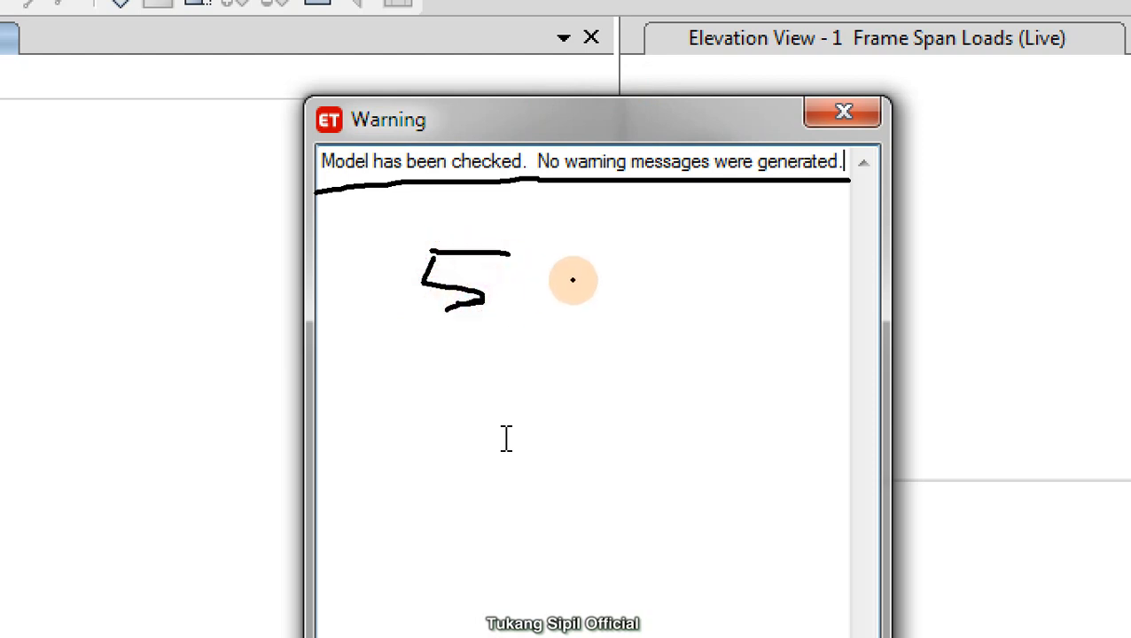
left_click_drag(553, 200, 547, 335)
mouse_move(632, 238)
left_mouse_down()
mouse_move(601, 321)
mouse_move(587, 306)
left_mouse_up()
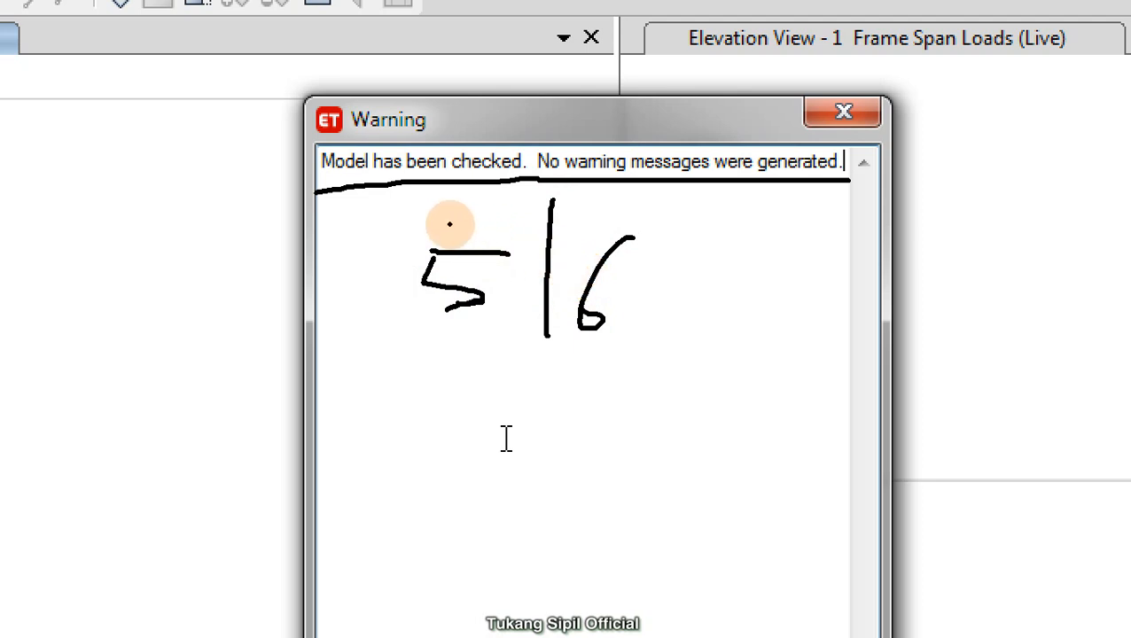
mouse_move(383, 214)
left_mouse_down()
mouse_move(709, 196)
mouse_move(694, 346)
left_mouse_up()
mouse_move(609, 346)
left_mouse_down()
mouse_move(373, 227)
mouse_move(391, 199)
left_mouse_up()
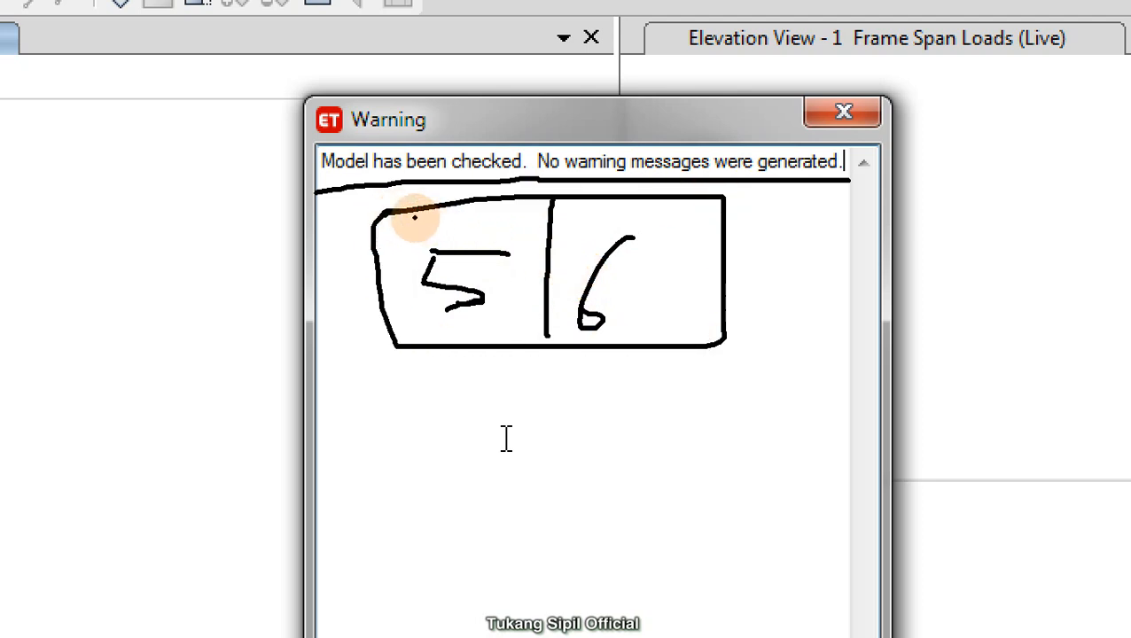
key("Escape")
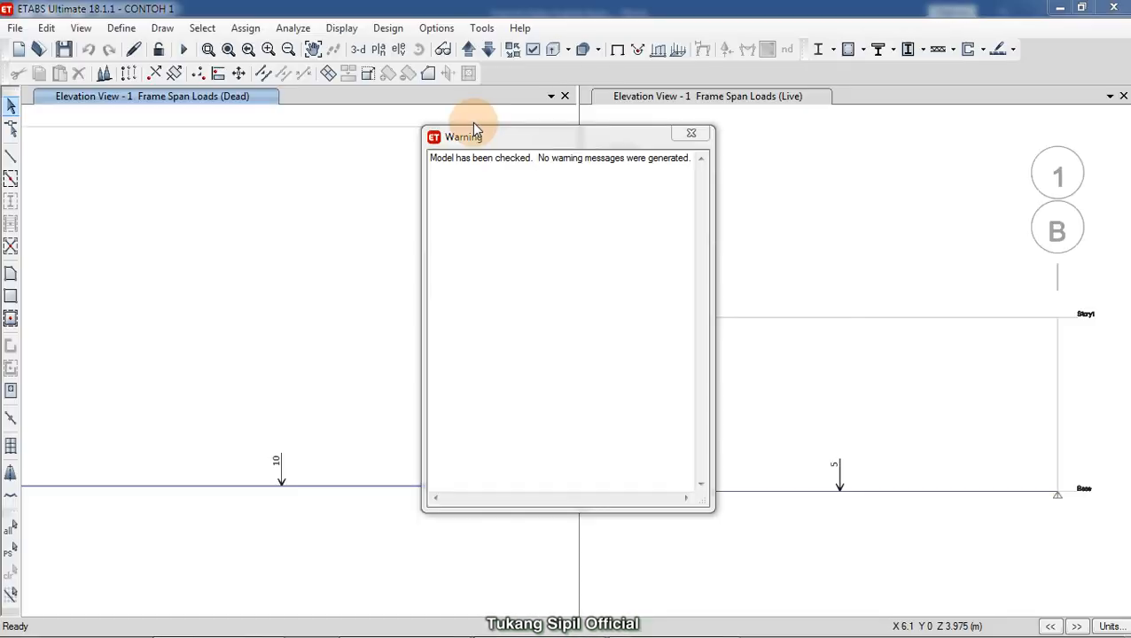
Close the model check report and set the building's active degrees of freedom to XZ Plane
left_click(690, 136)
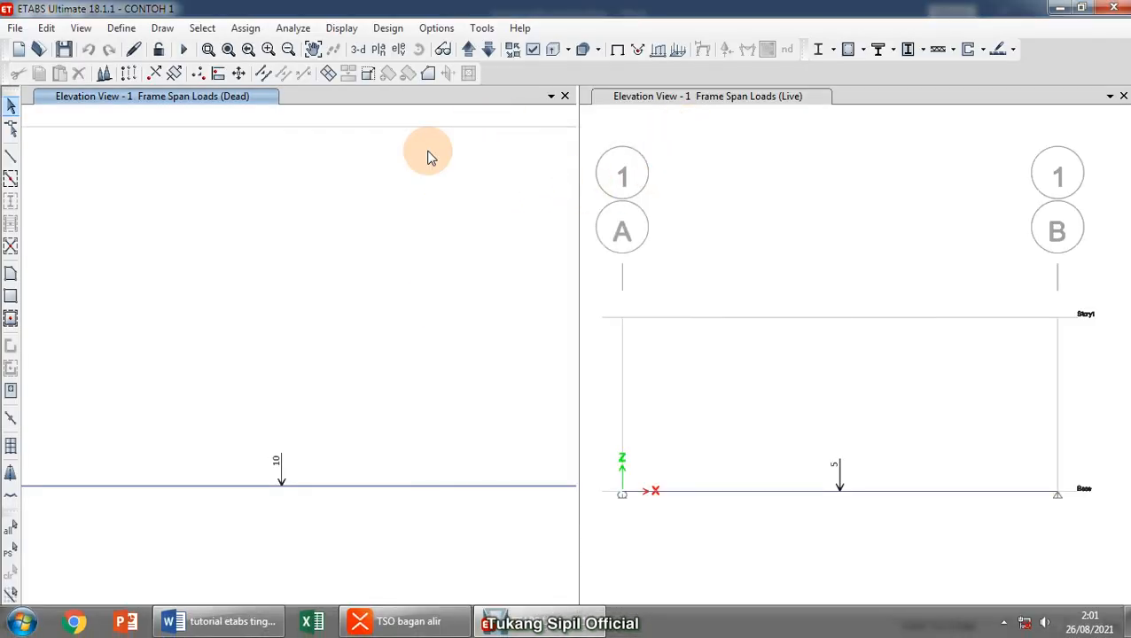
left_click(292, 28)
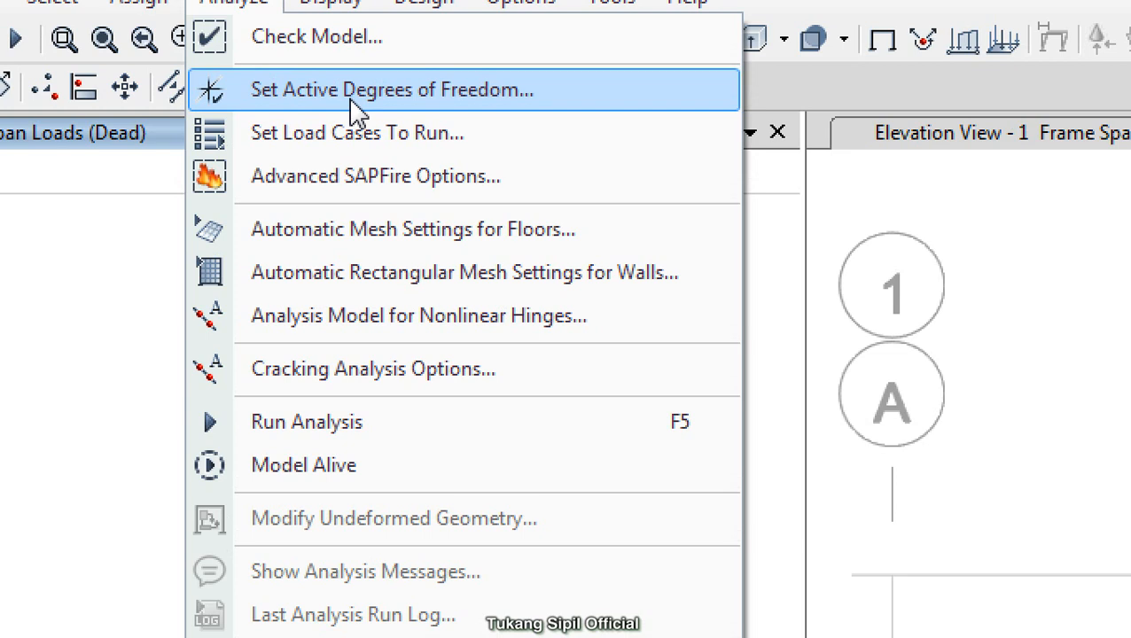
left_click_drag(249, 111, 540, 97)
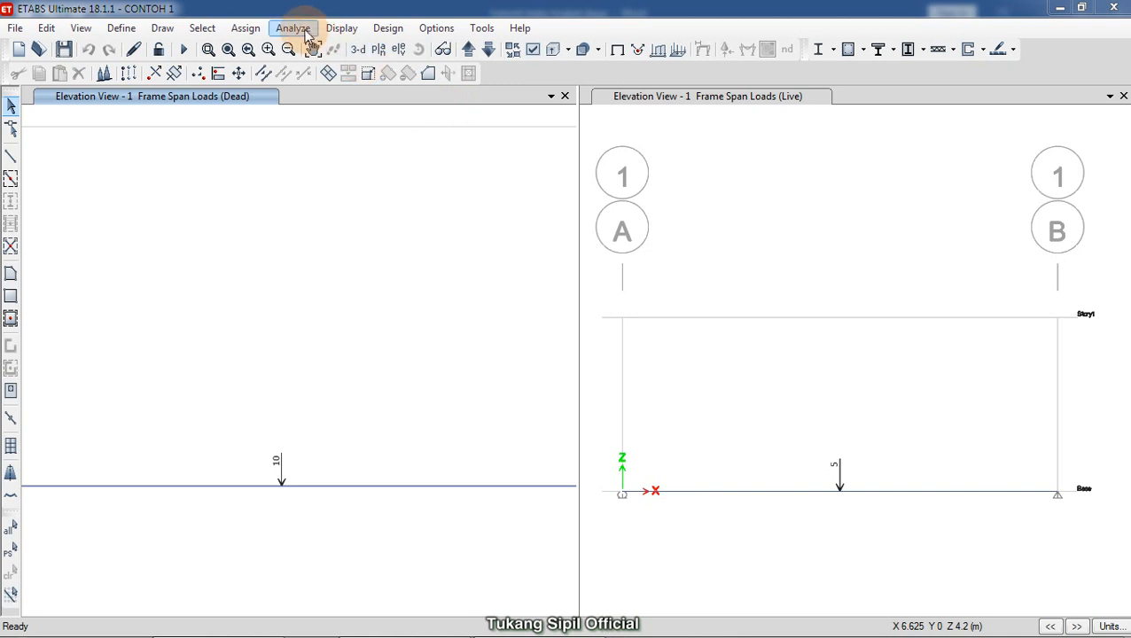
left_click(294, 29)
left_click(317, 73)
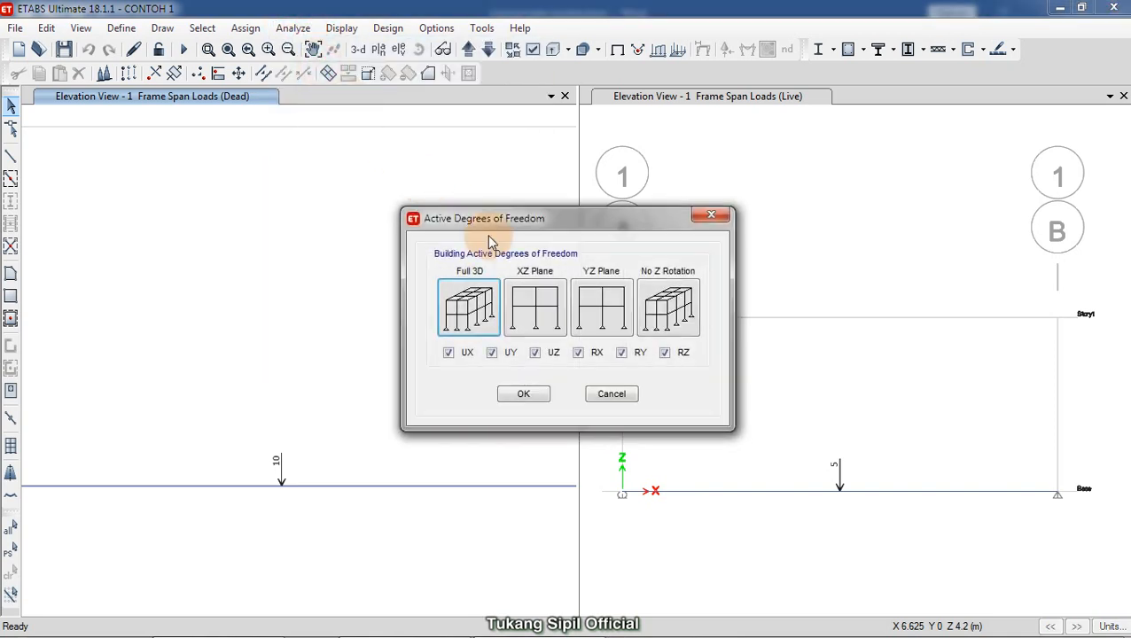
left_click(538, 300)
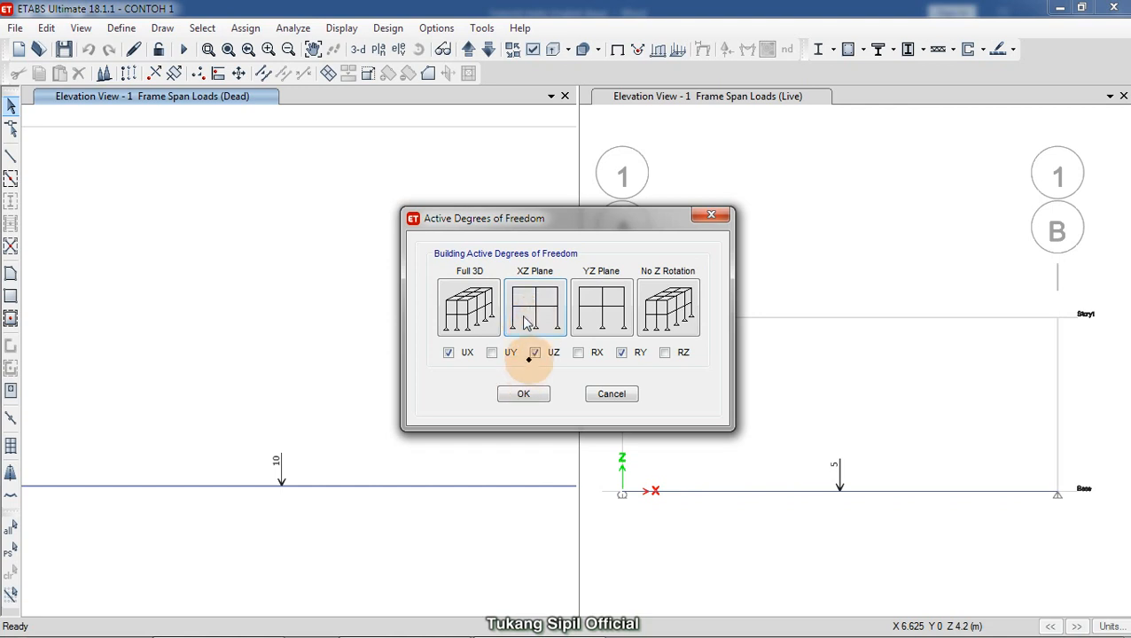
mouse_move(519, 261)
left_mouse_down()
mouse_move(545, 250)
mouse_move(532, 251)
left_mouse_up()
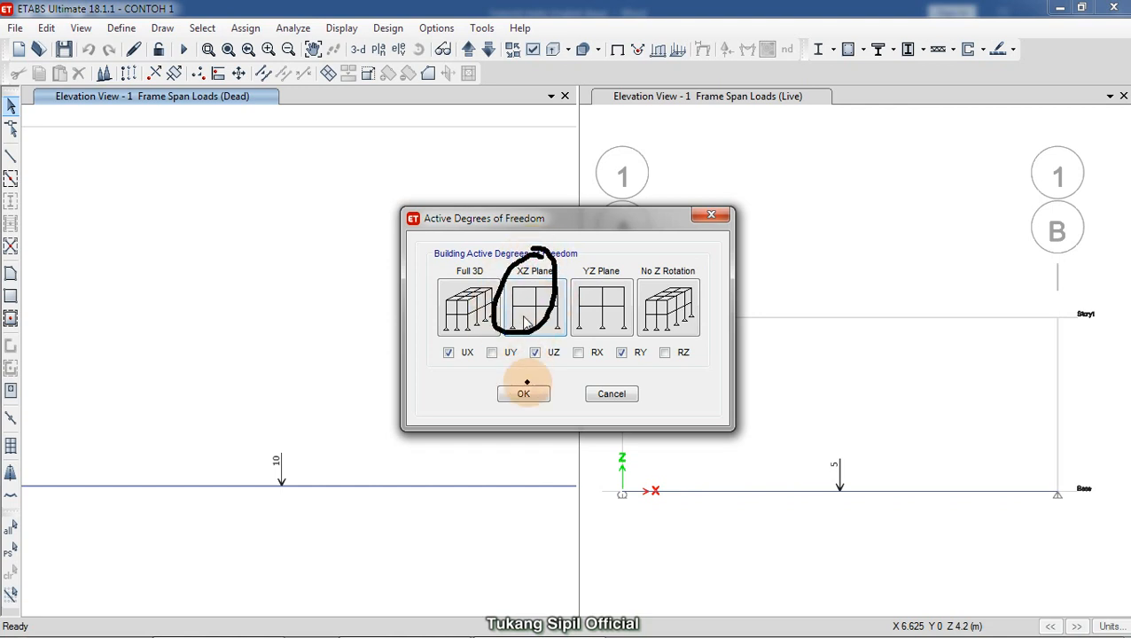
mouse_move(535, 369)
left_mouse_down()
mouse_move(492, 373)
mouse_move(564, 384)
mouse_move(525, 374)
left_mouse_up()
key("Escape")
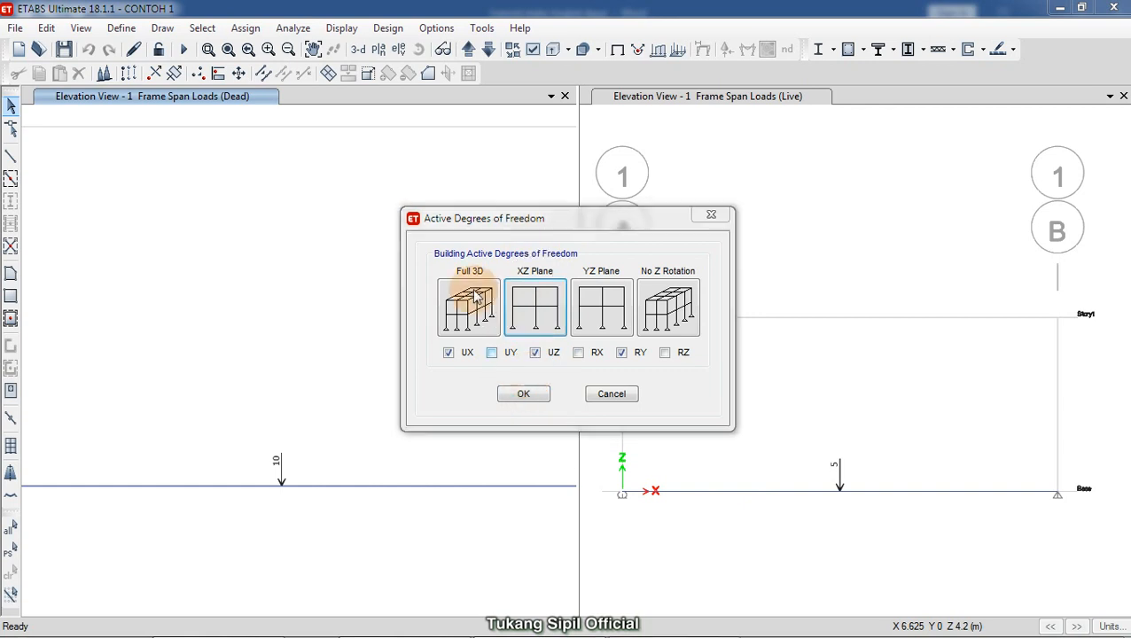
left_click(526, 393)
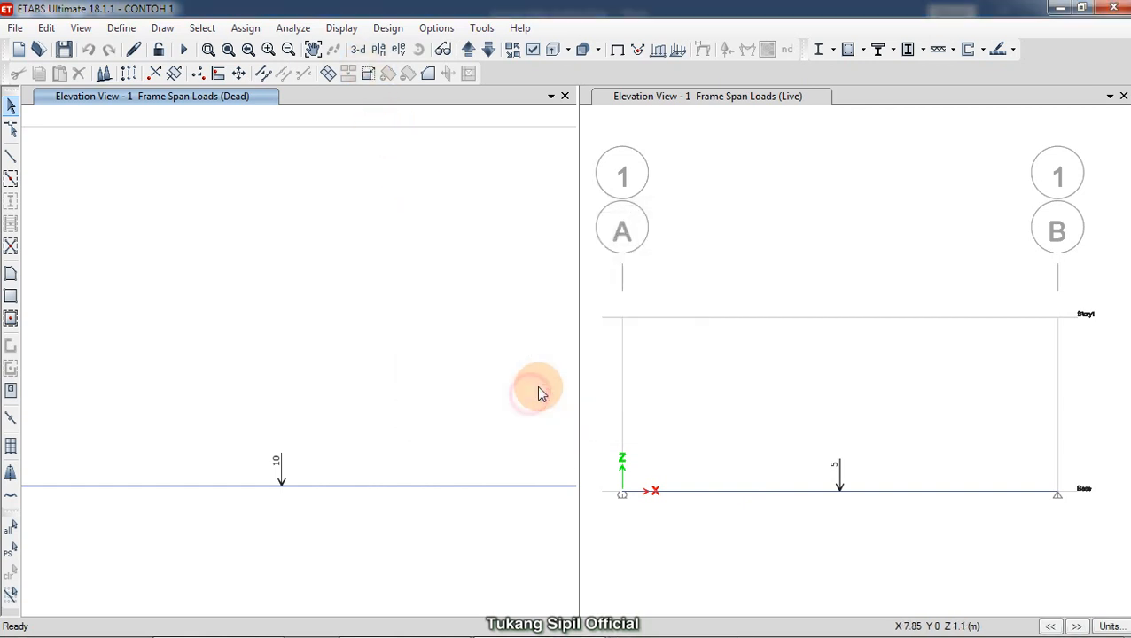
Set the Modal load case to Do Not Run, keeping the Dead and Live cases set to Run
left_click(296, 29)
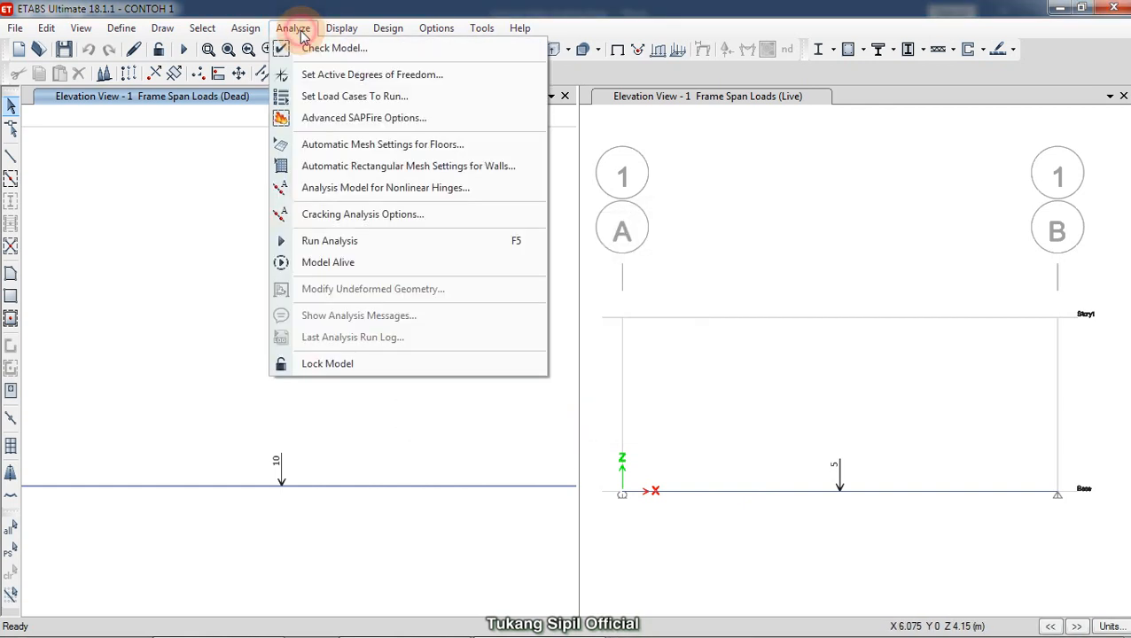
left_click(325, 98)
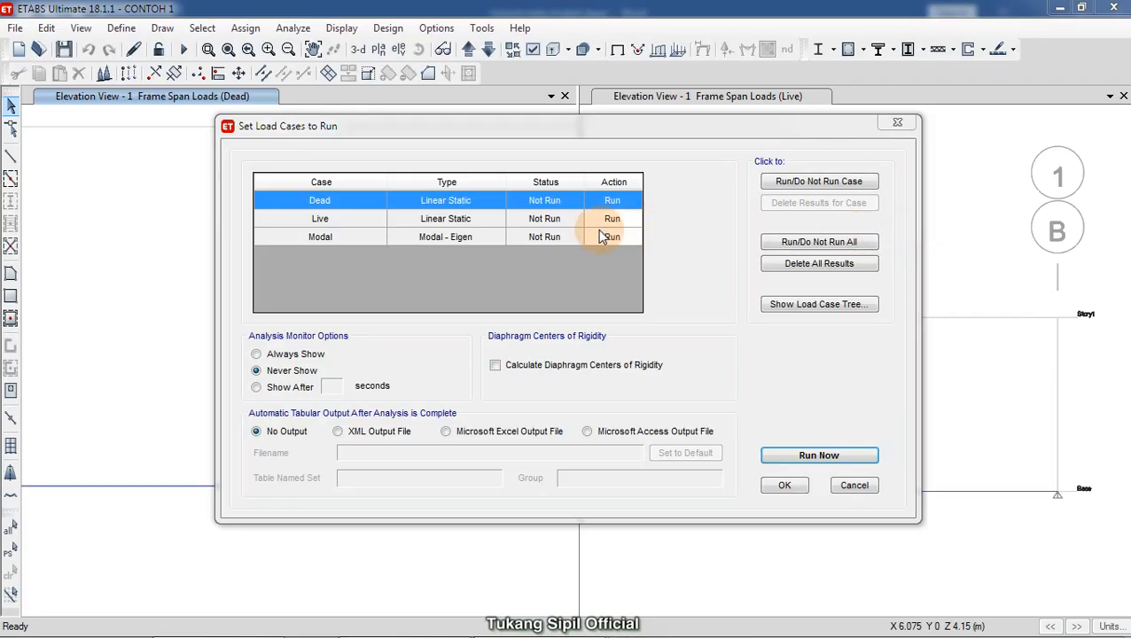
left_click(877, 294)
left_click(830, 182)
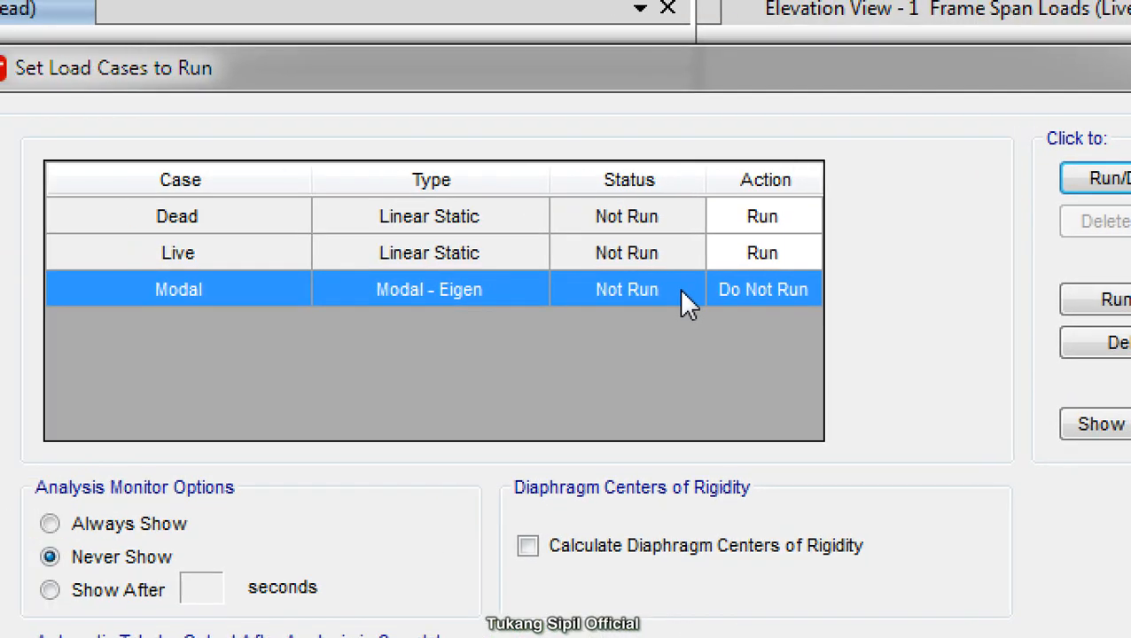
mouse_move(211, 188)
left_mouse_down()
mouse_move(139, 217)
mouse_move(214, 199)
left_mouse_up()
mouse_move(175, 238)
left_mouse_down()
mouse_move(151, 270)
mouse_move(177, 250)
left_mouse_up()
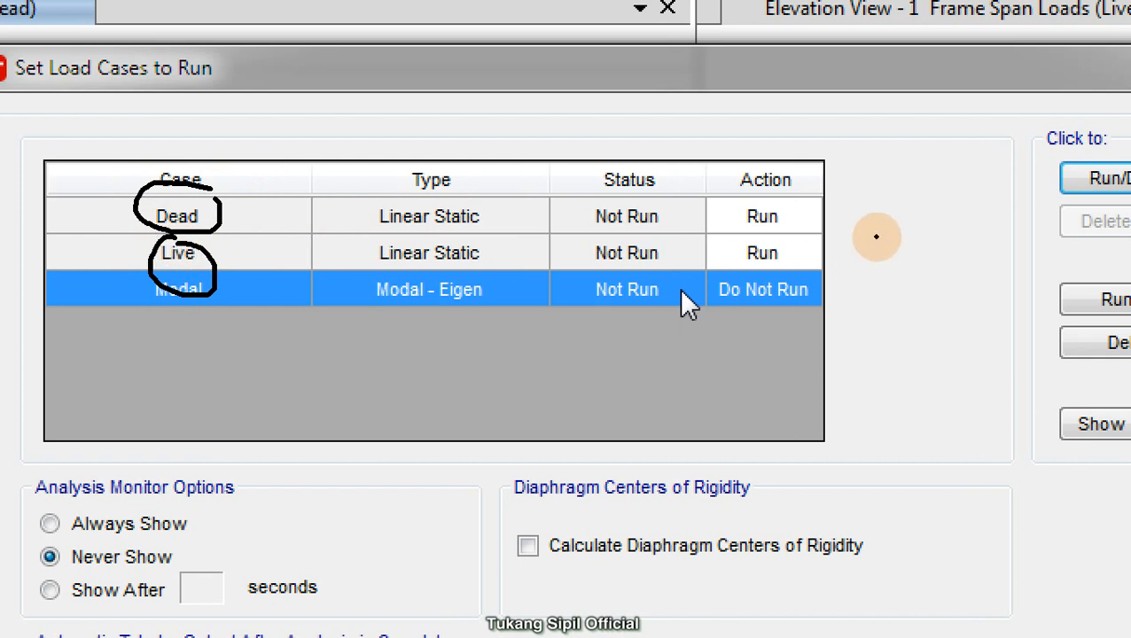
mouse_move(775, 203)
left_mouse_down()
mouse_move(768, 280)
mouse_move(788, 253)
left_mouse_up()
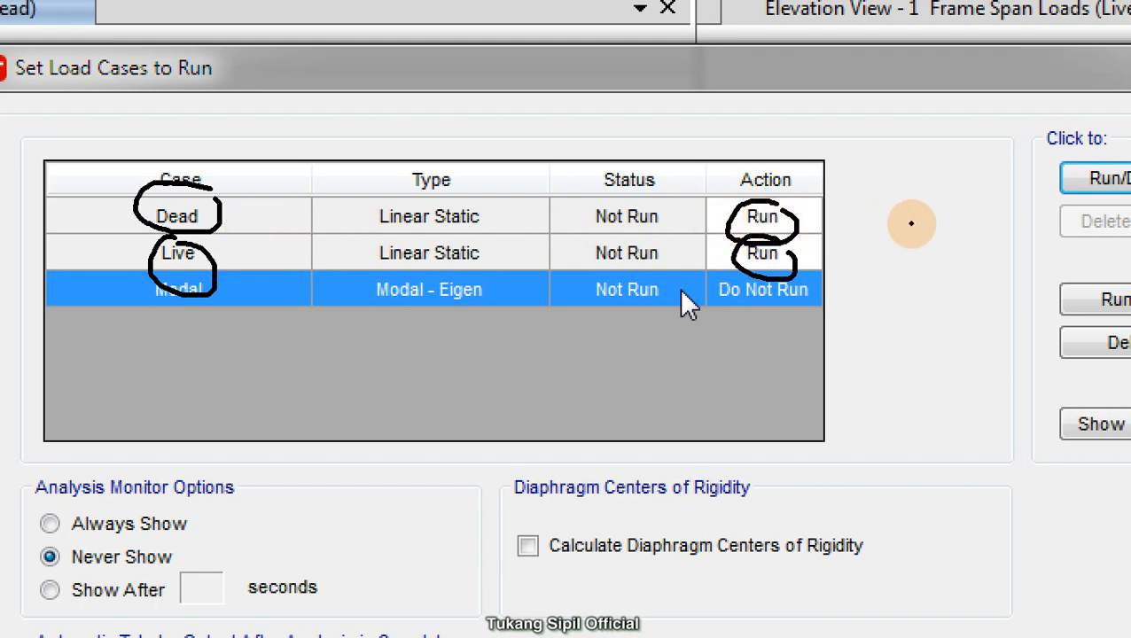
key("Escape")
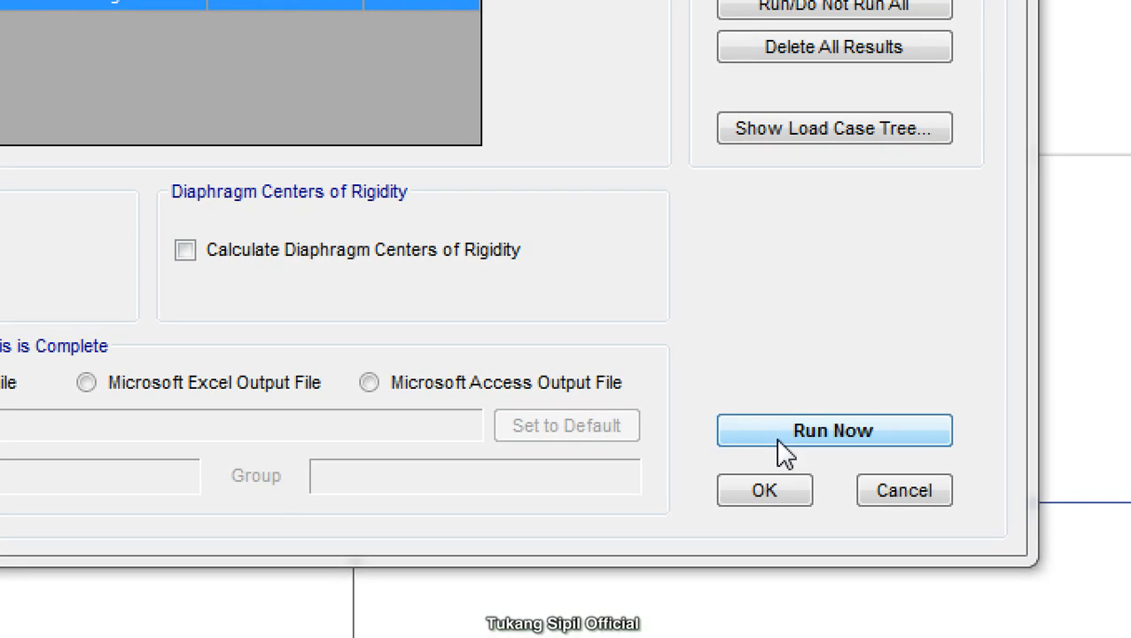
Run the analysis for the Dead and Live load cases
mouse_move(672, 379)
left_mouse_down()
mouse_move(833, 464)
mouse_move(813, 373)
left_mouse_up()
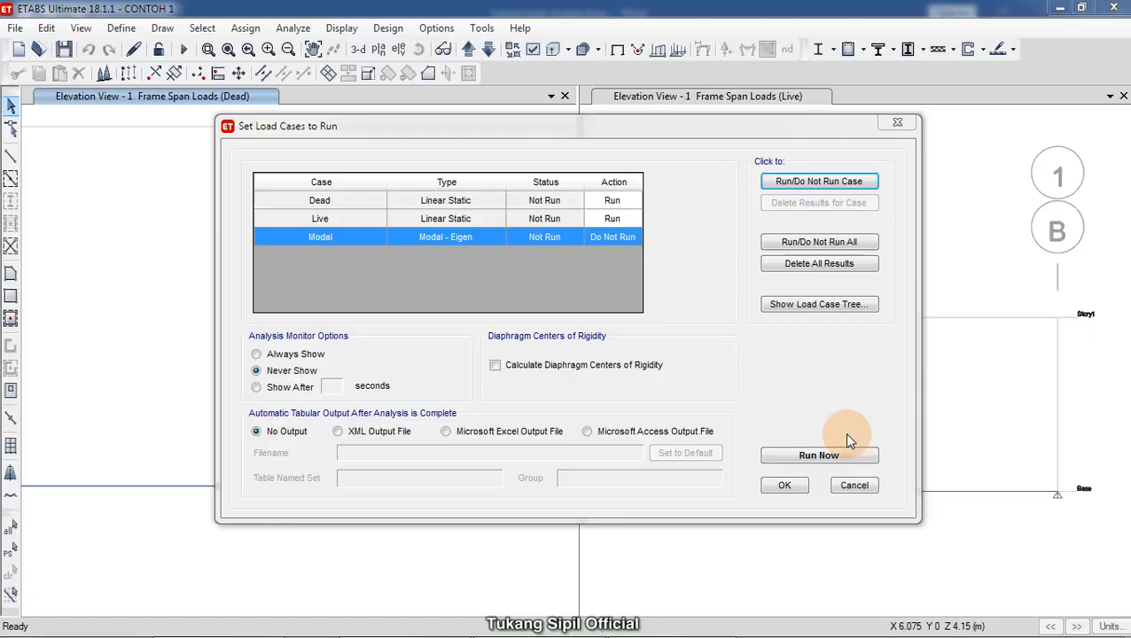
left_click(842, 432)
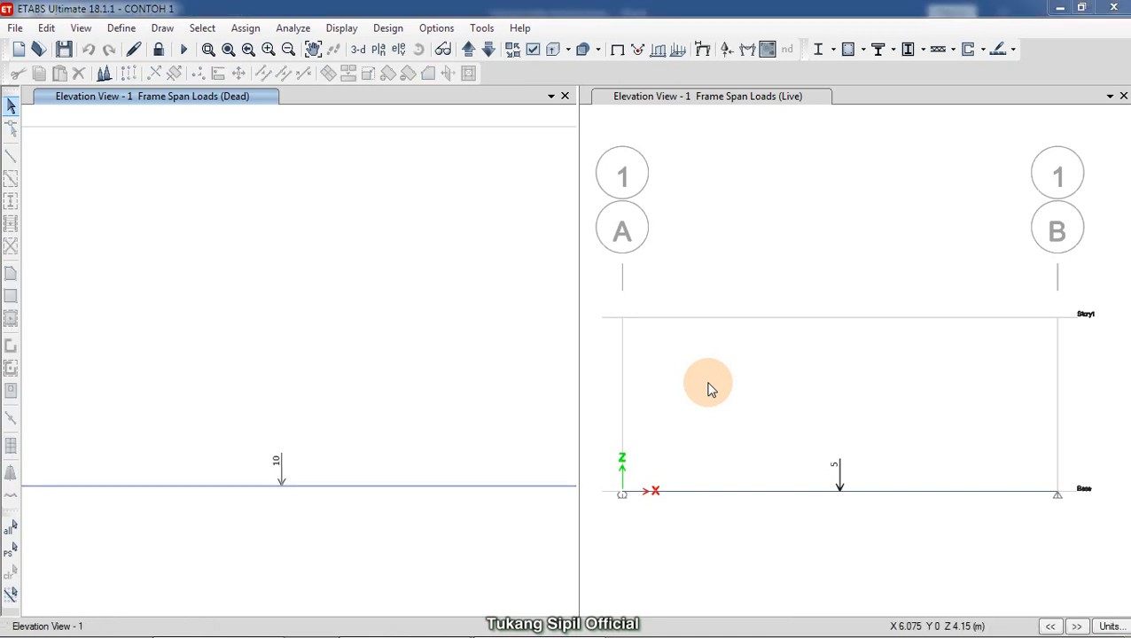
mouse_move(916, 636)
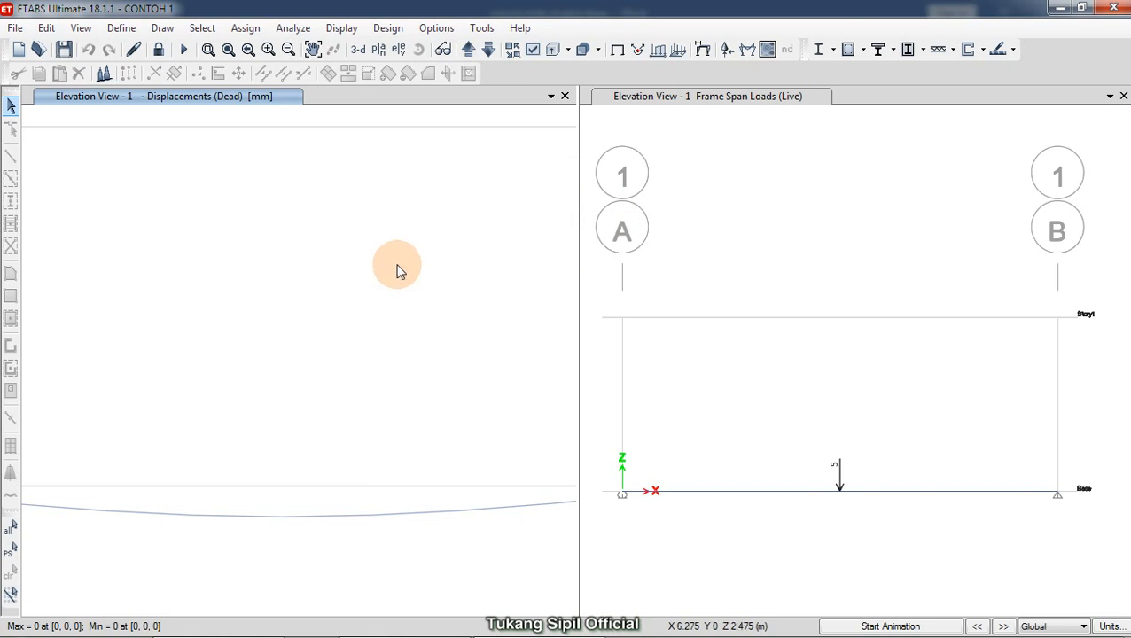
Examine the whole beam's deformed shape under the Dead load and animate its displacements
scroll(398, 275, "down", 2)
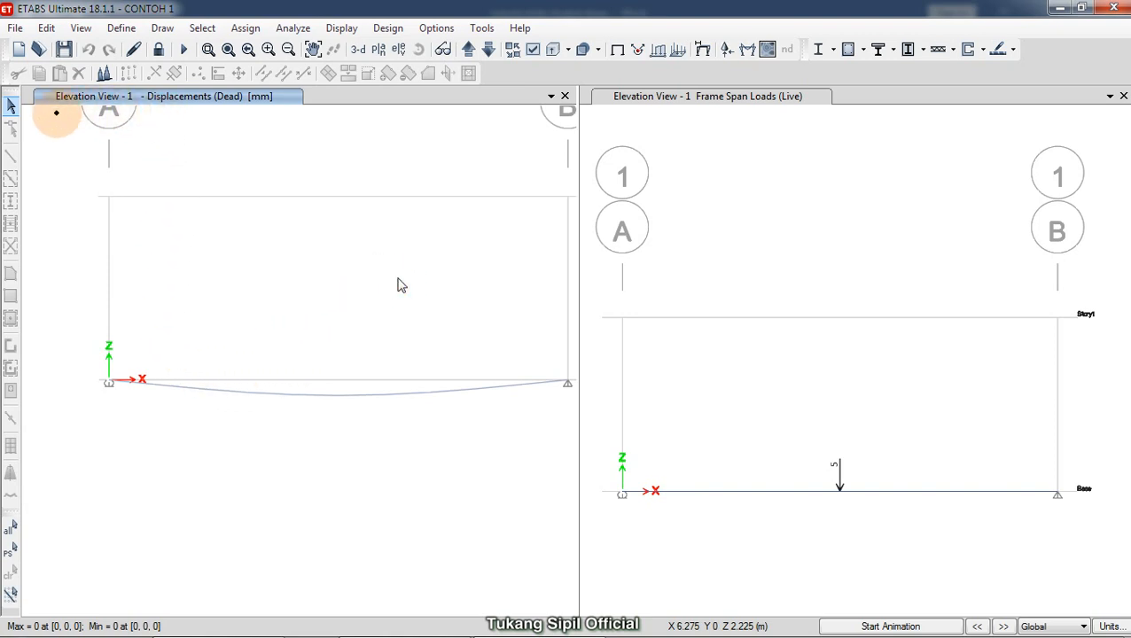
mouse_move(45, 112)
left_mouse_down()
mouse_move(88, 126)
mouse_move(310, 113)
mouse_move(114, 59)
mouse_move(52, 96)
left_mouse_up()
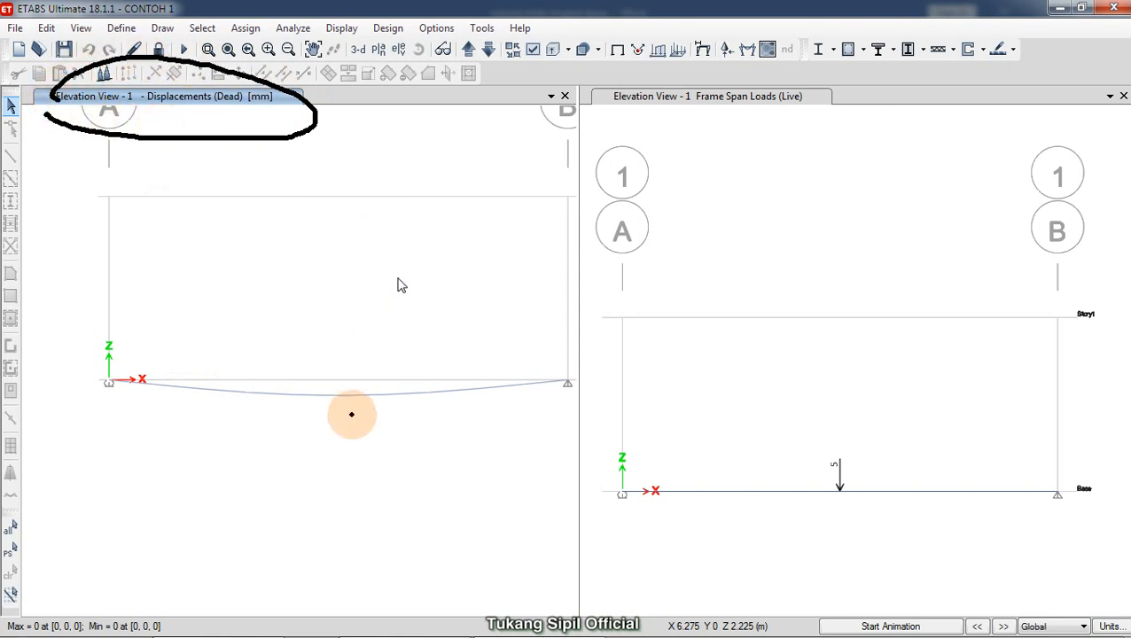
mouse_move(797, 631)
left_mouse_down()
mouse_move(878, 556)
mouse_move(975, 631)
mouse_move(762, 625)
left_mouse_up()
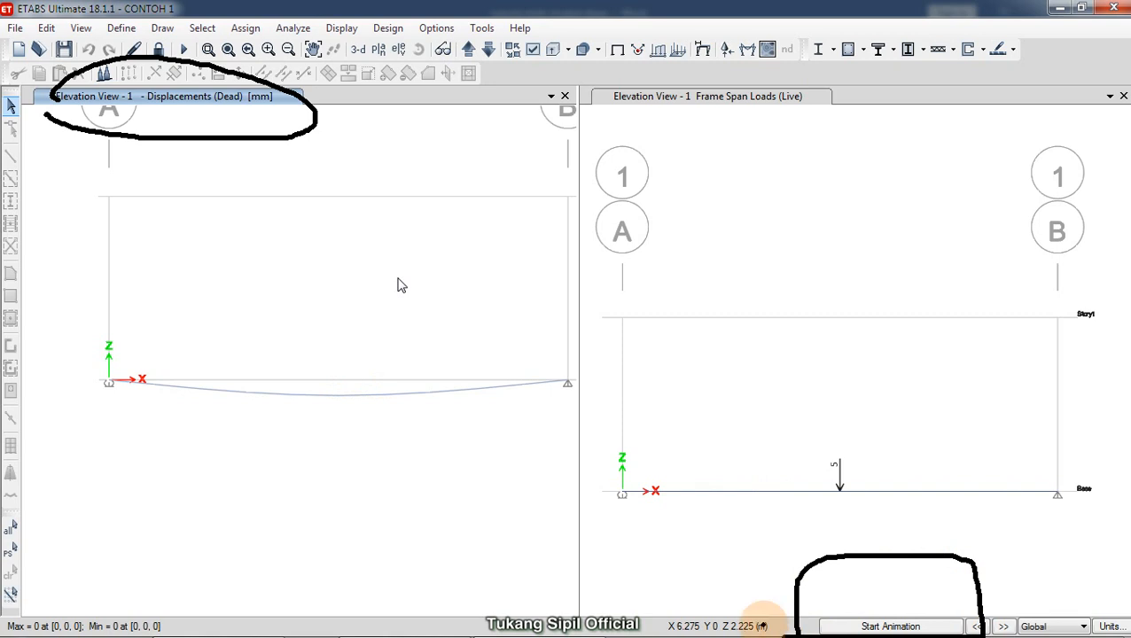
key("Escape")
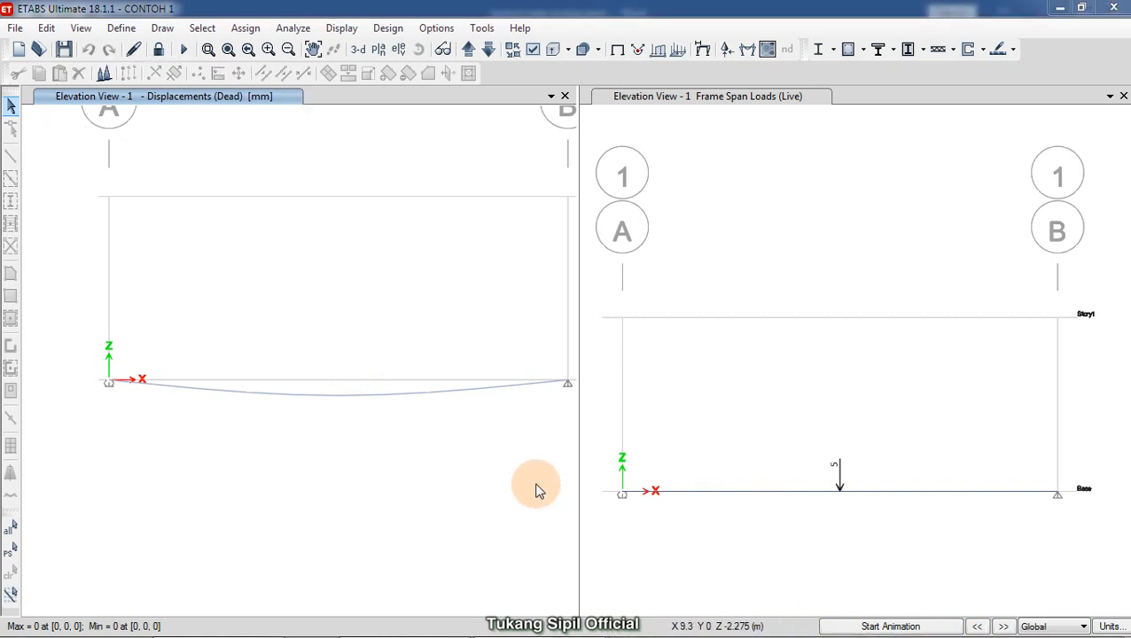
left_click(866, 626)
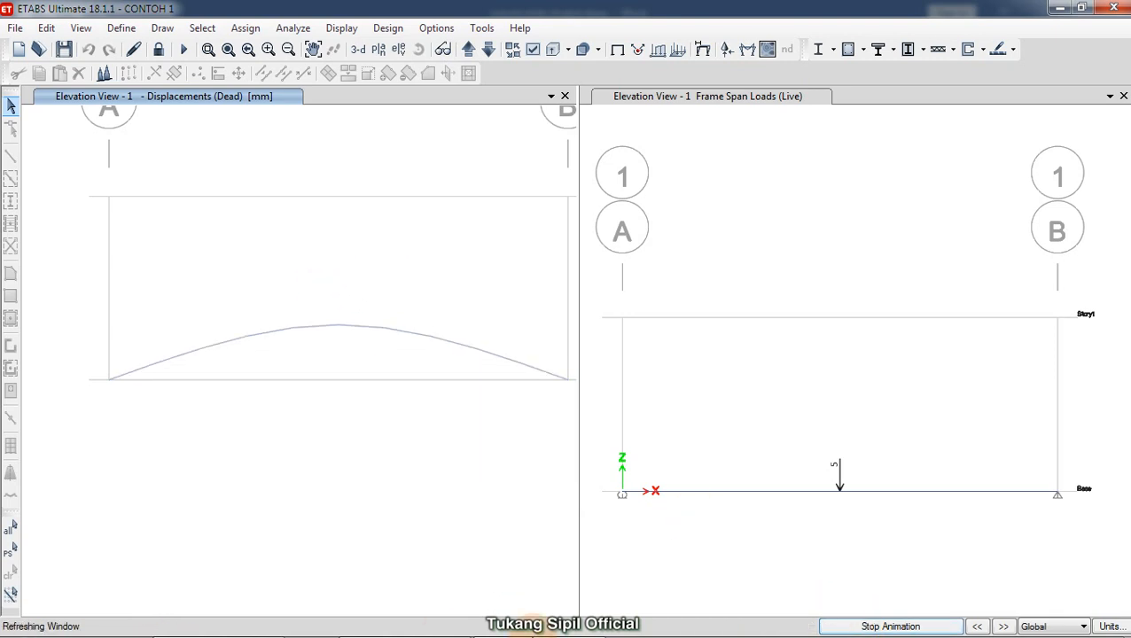
Switch to the XMind mind map, expand the topic 5 Membaca Data Output, and return to ETABS
mouse_move(492, 586)
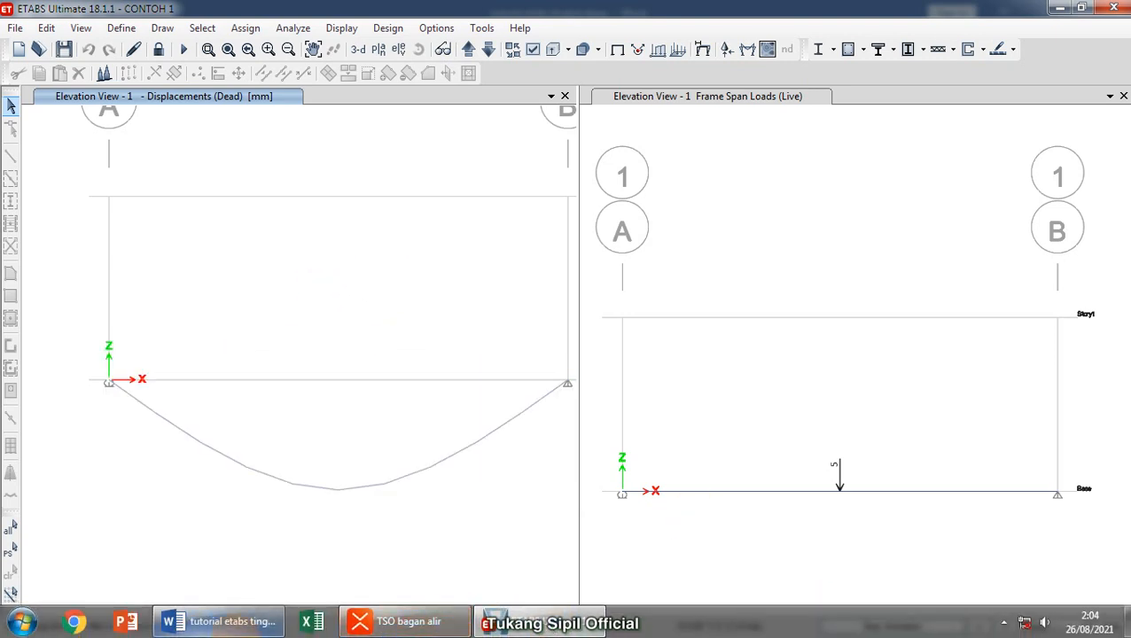
left_click(449, 624)
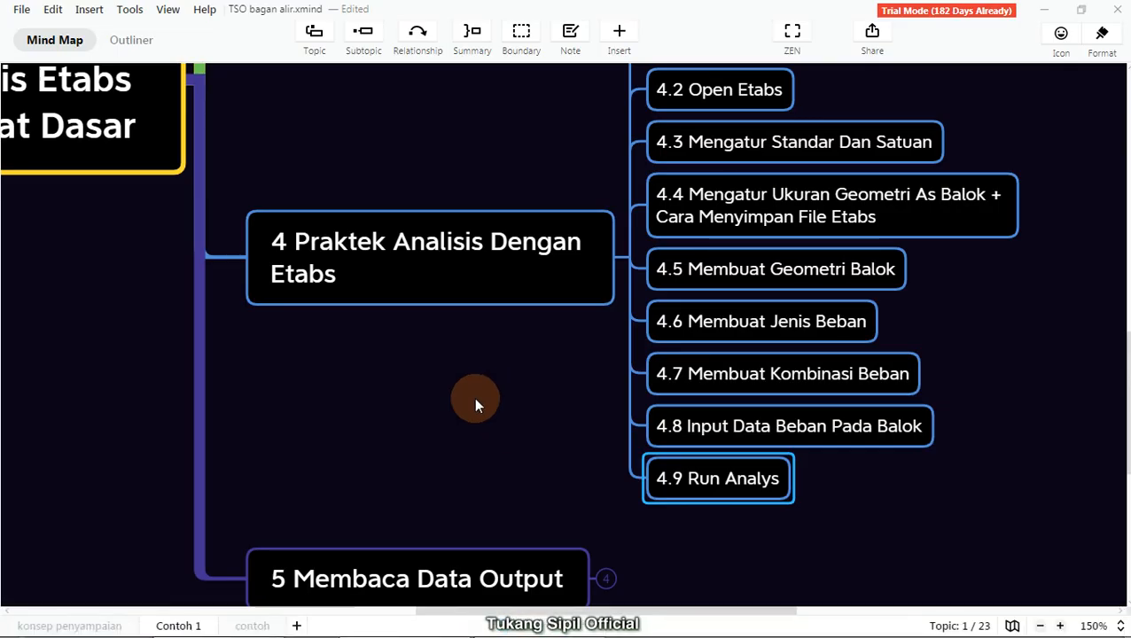
scroll(474, 397, "down", 3)
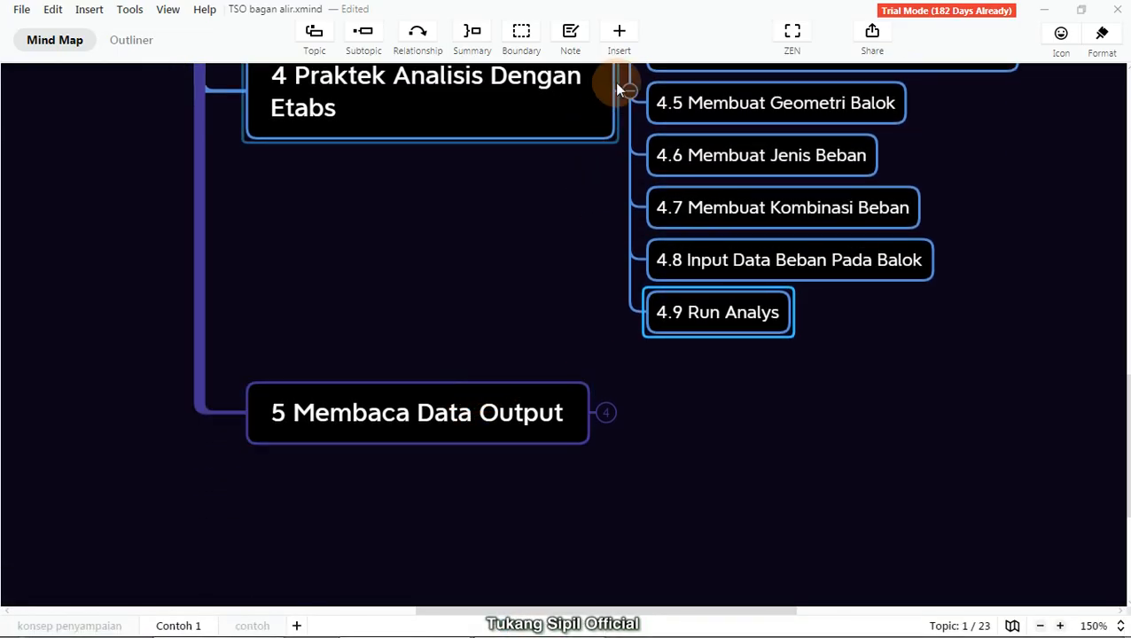
scroll(631, 97, "up", 1)
scroll(653, 366, "up", 5)
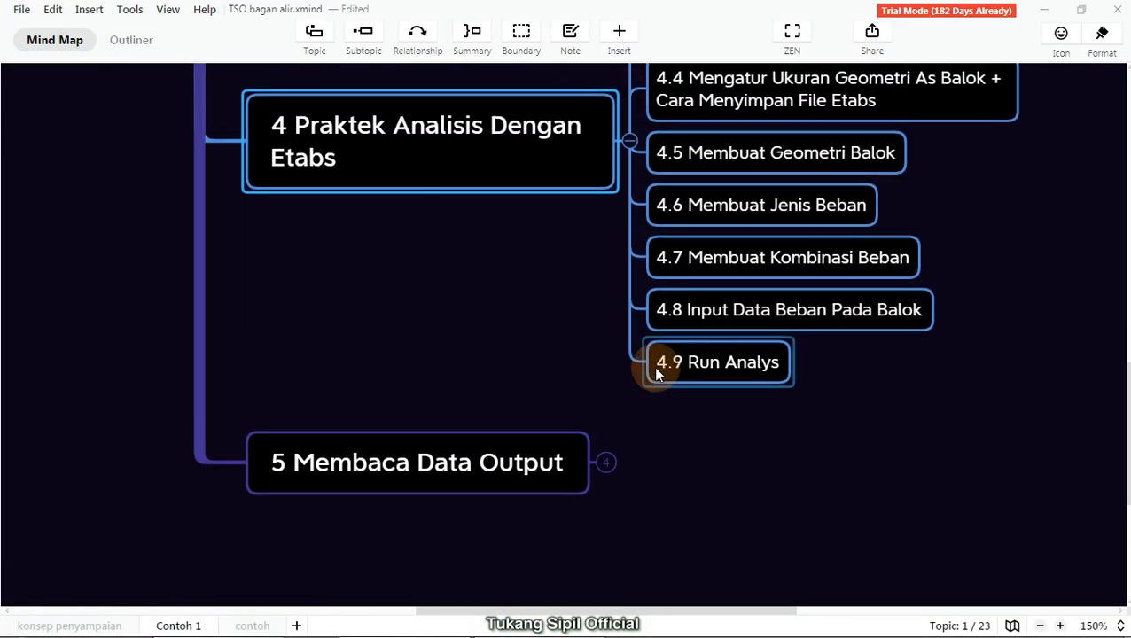
scroll(675, 435, "down", 2)
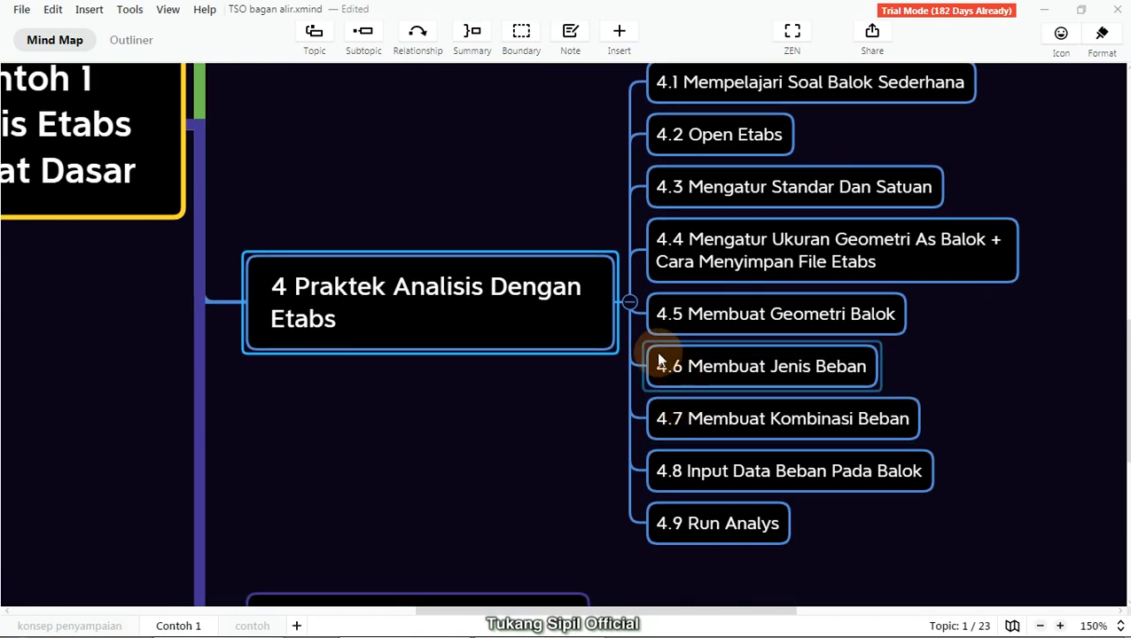
scroll(656, 362, "down", 1)
left_click(602, 457)
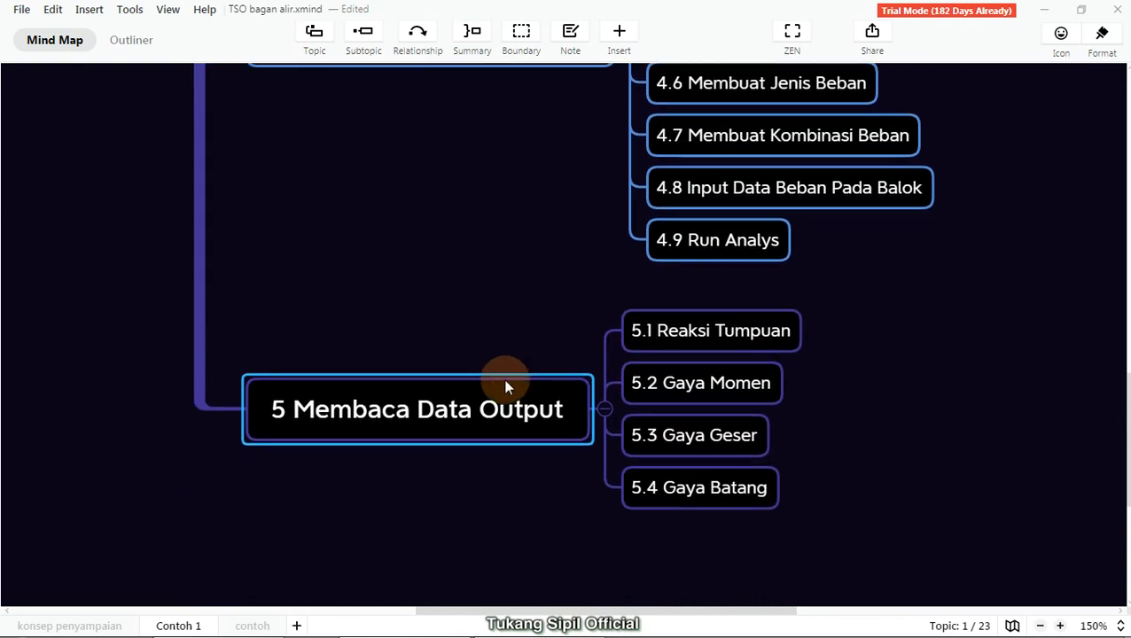
scroll(505, 382, "down", 1)
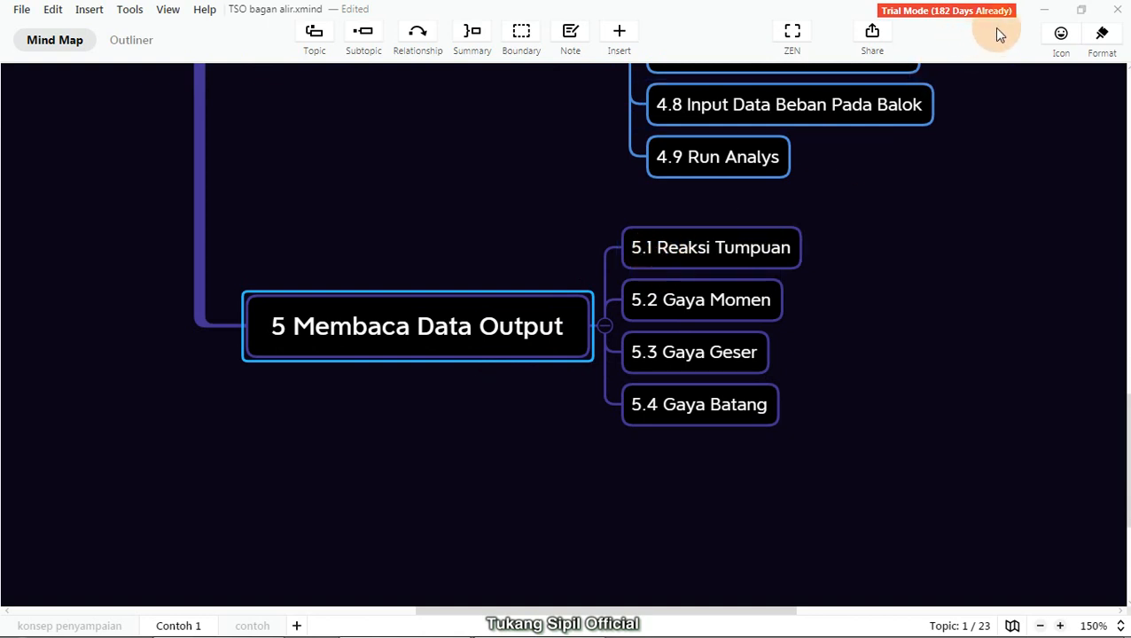
left_click(1049, 16)
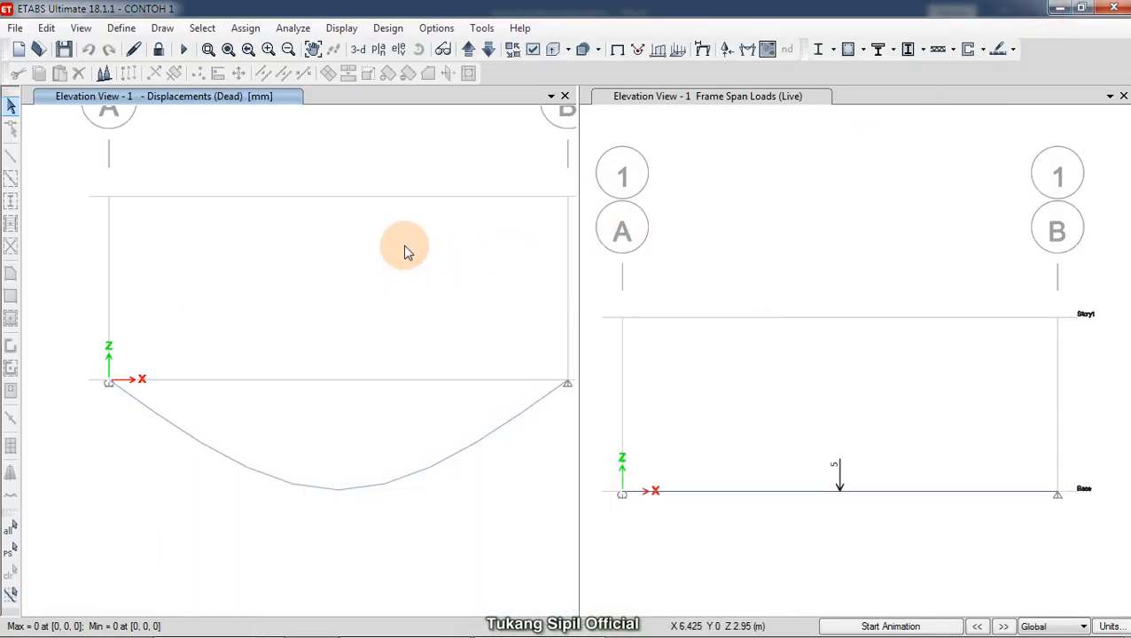
Display the vertical Fz support reactions as arrows for the Dead load case and inspect the grid A support's values
left_click(339, 30)
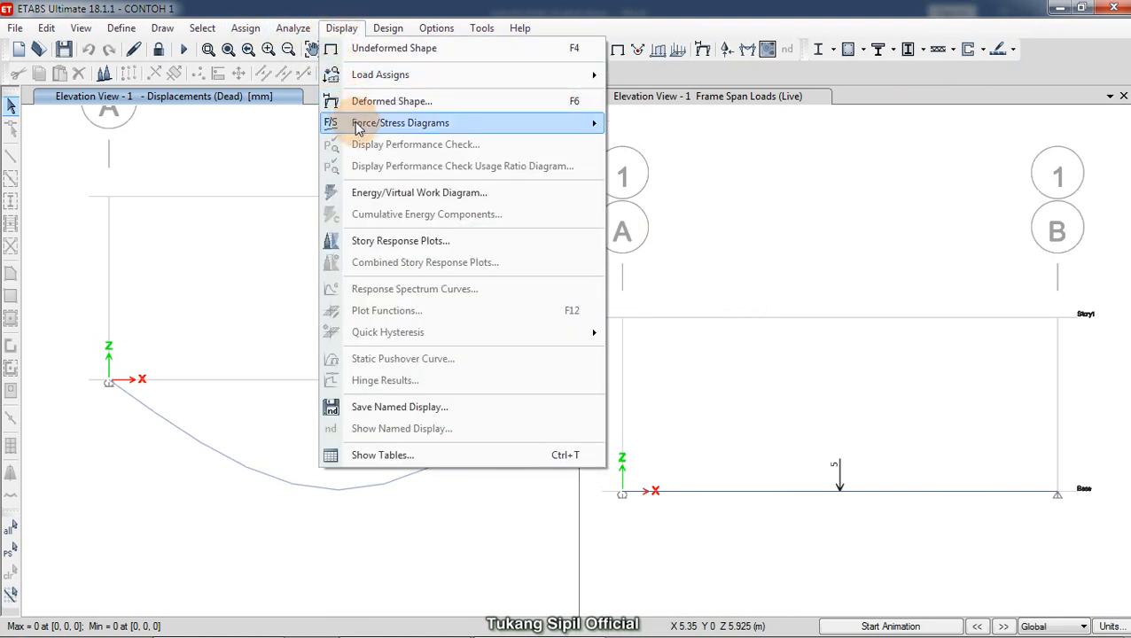
mouse_move(359, 128)
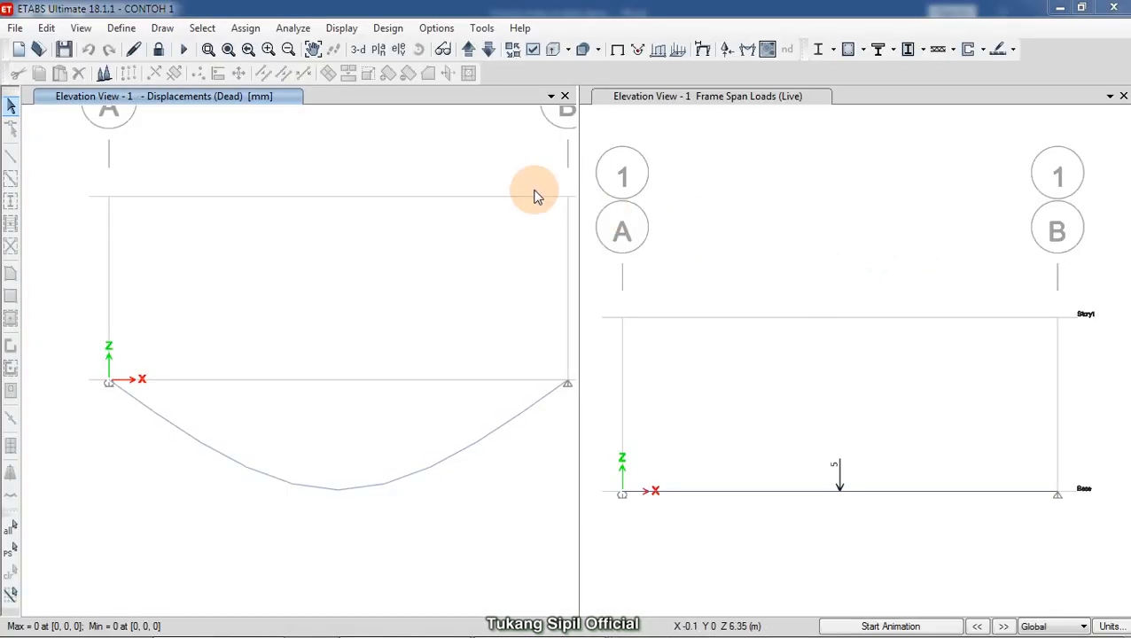
left_click(346, 30)
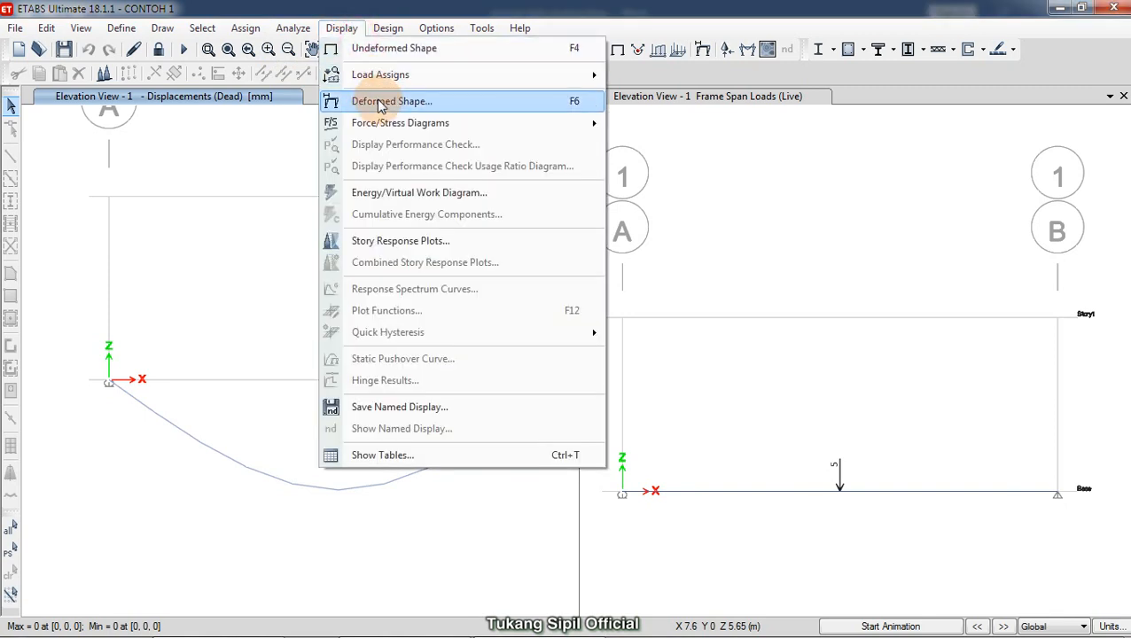
mouse_move(390, 122)
left_click(655, 119)
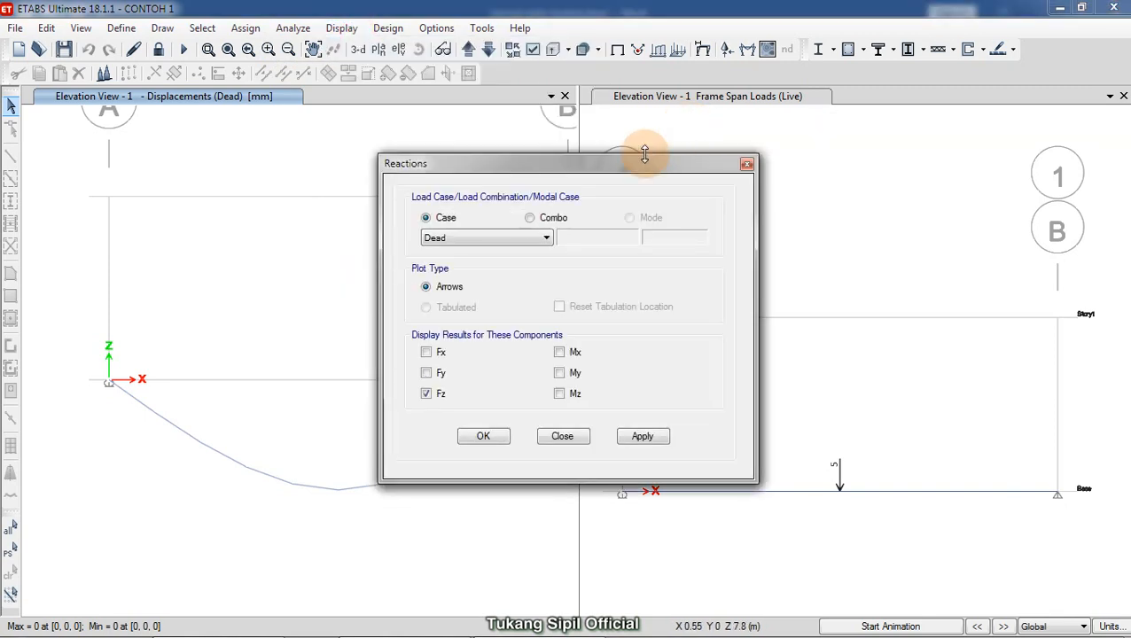
left_click_drag(623, 174, 831, 132)
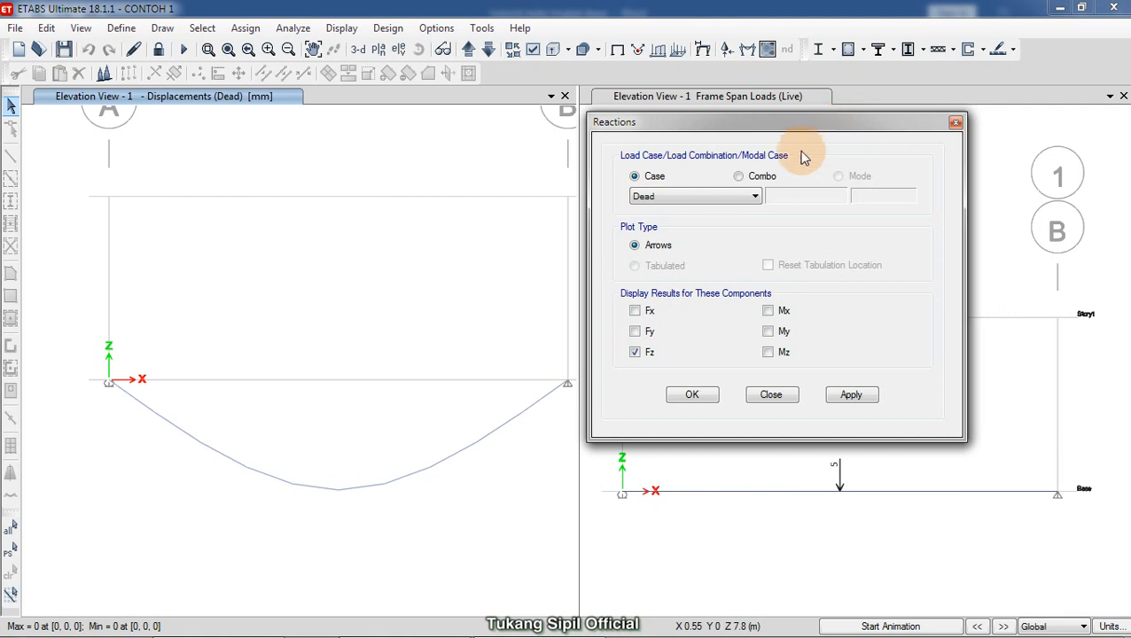
left_click(671, 199)
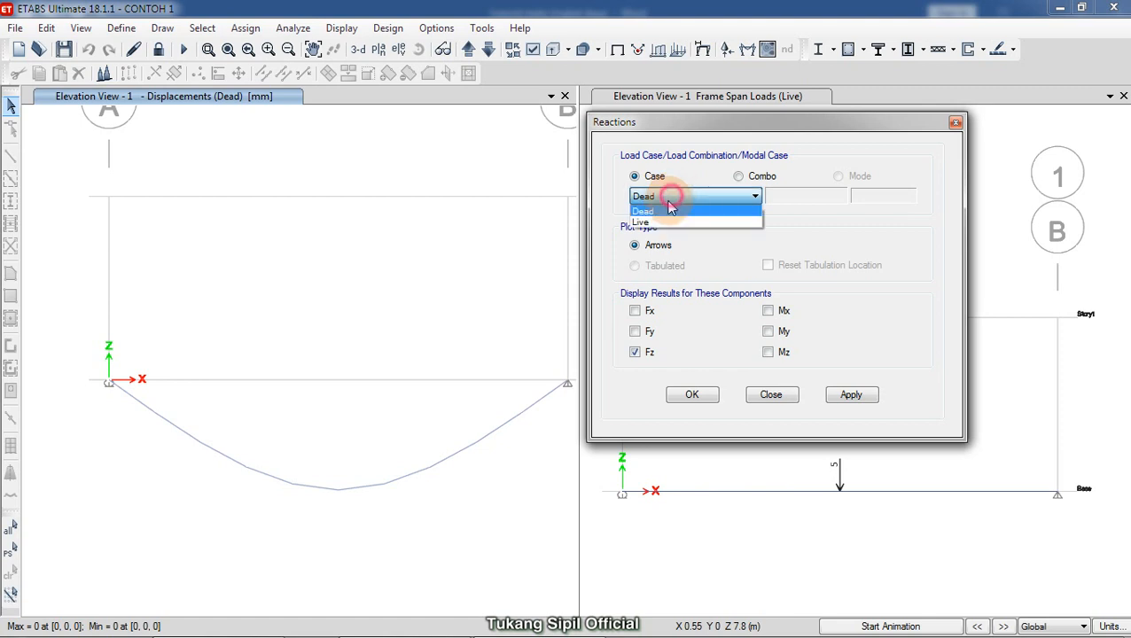
left_click(647, 211)
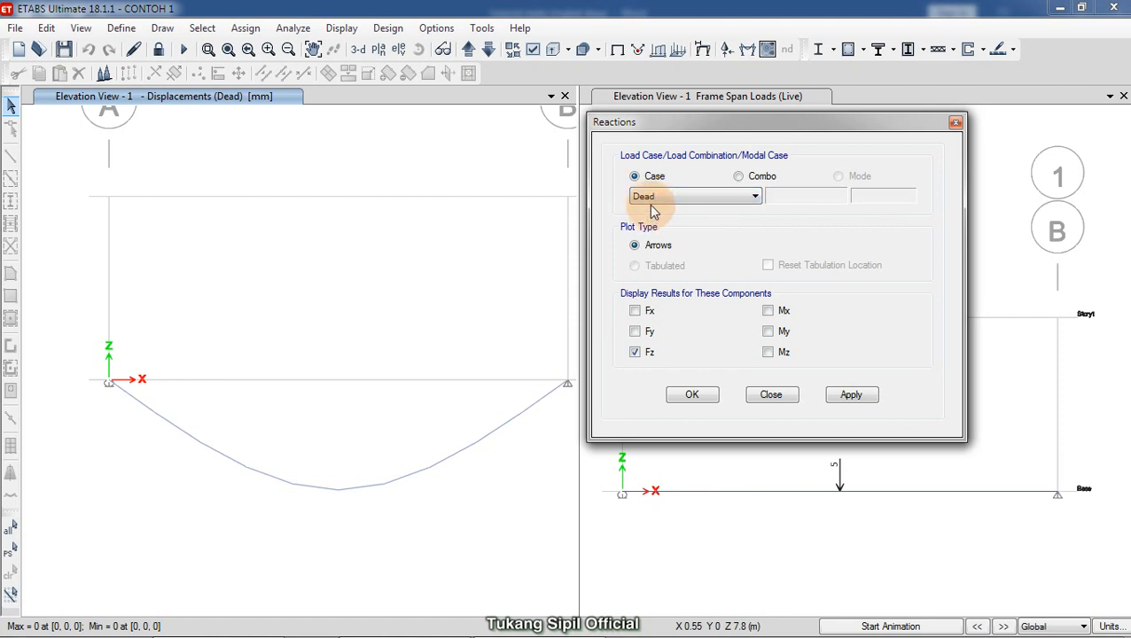
left_click(849, 397)
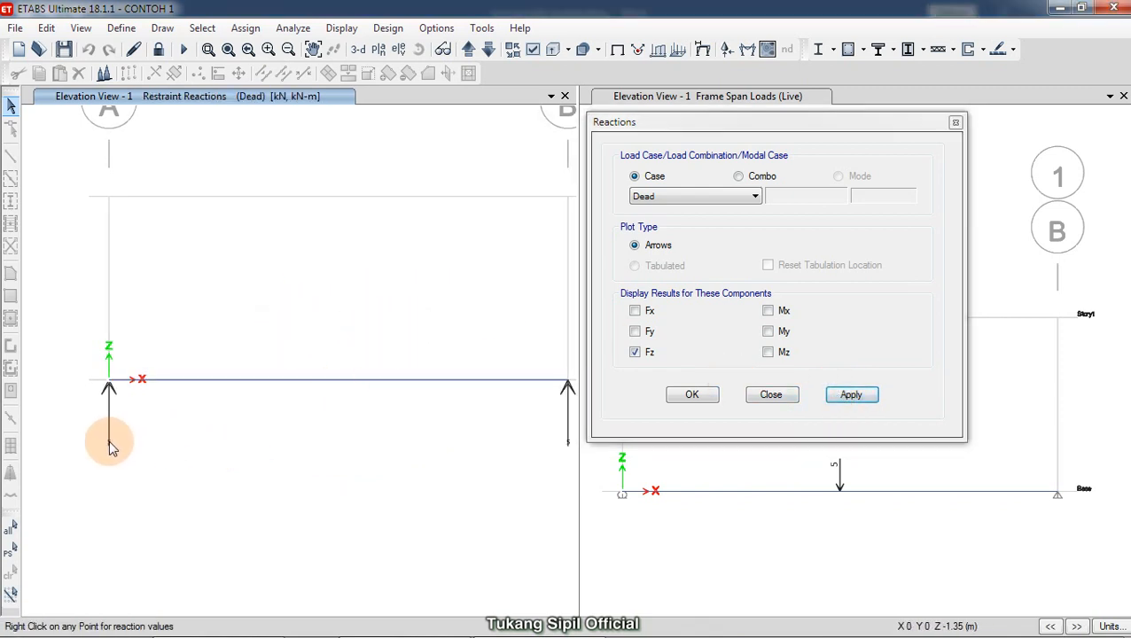
right_click(109, 386)
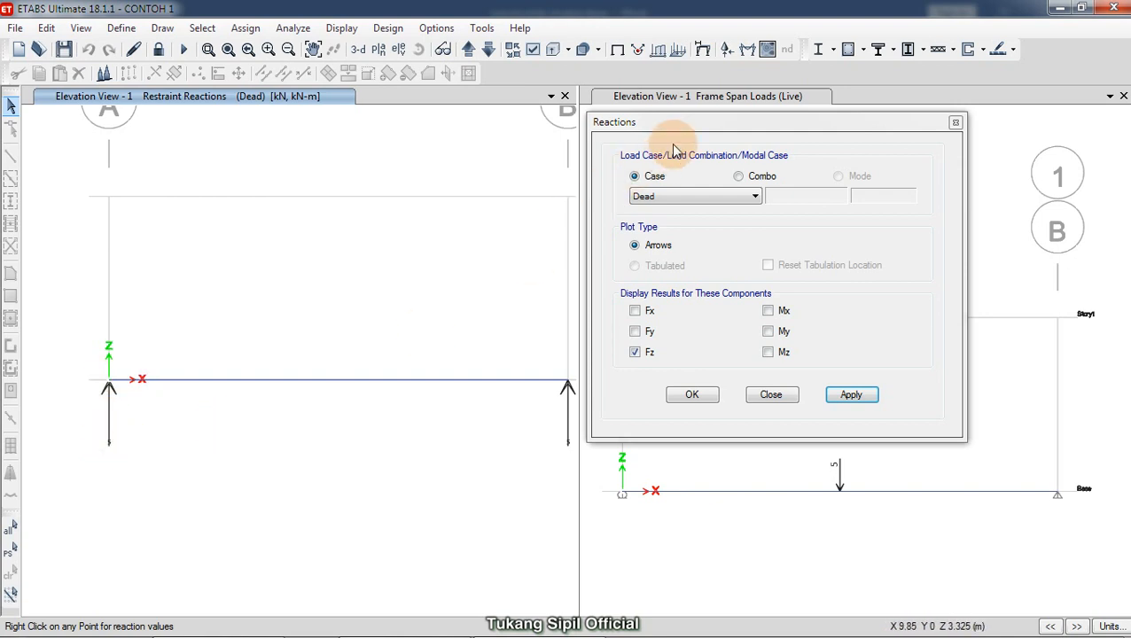
Show the Fz support reactions for the Live load case in the second elevation view
left_click_drag(684, 121, 193, 138)
left_click(880, 192)
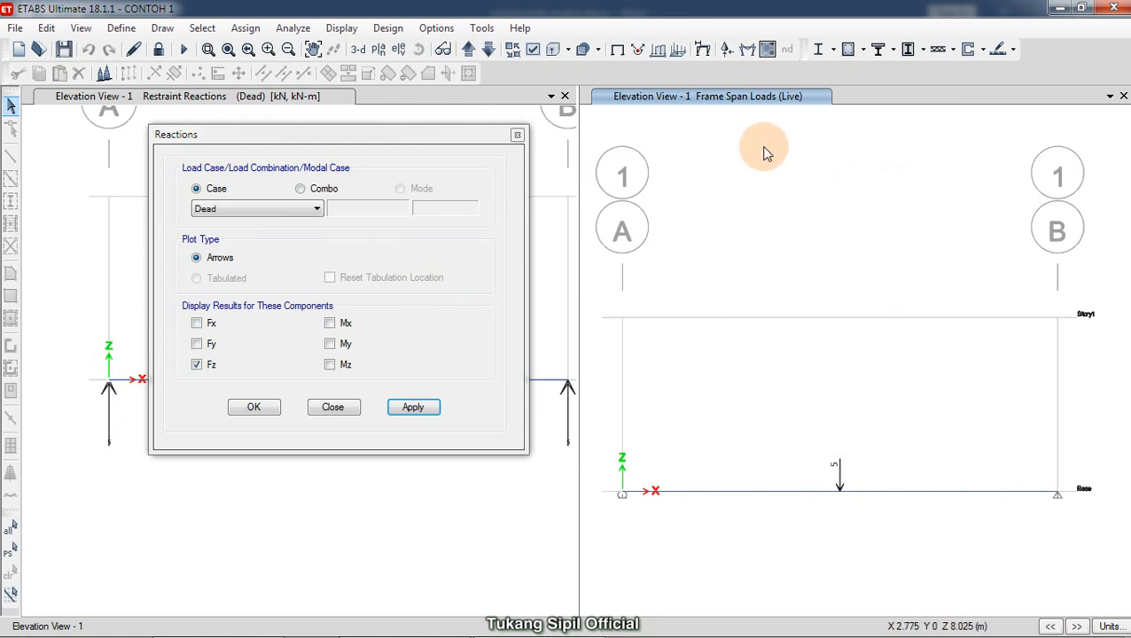
left_click(269, 211)
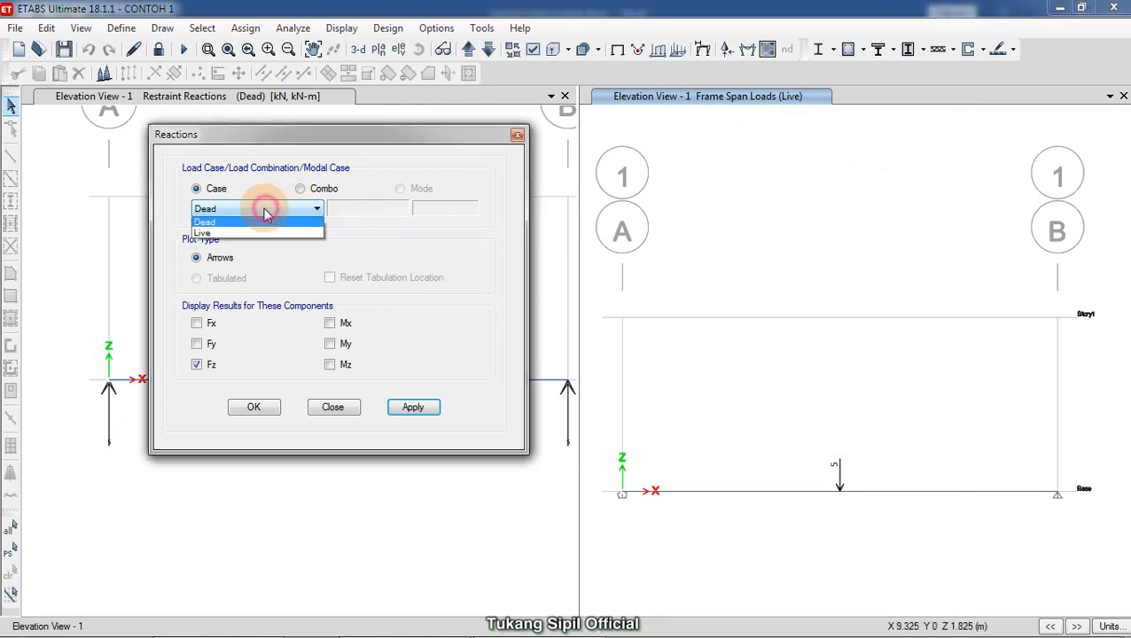
left_click(236, 236)
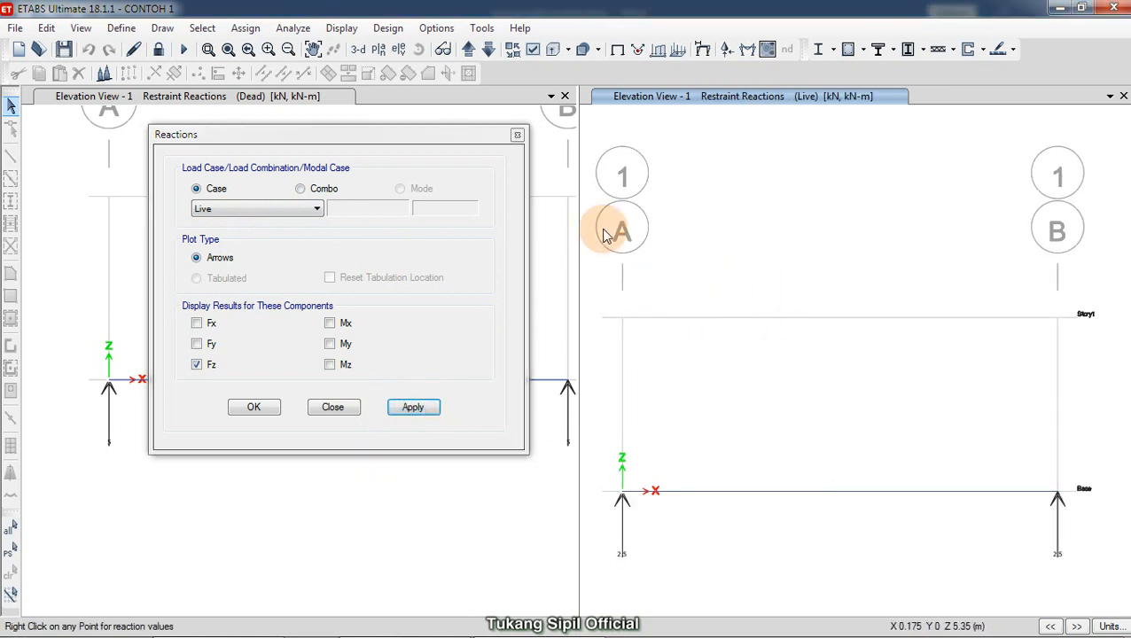
Compare the Fz reaction at the grid A support between the Dead and Live elevation views
left_click_drag(446, 140, 980, 120)
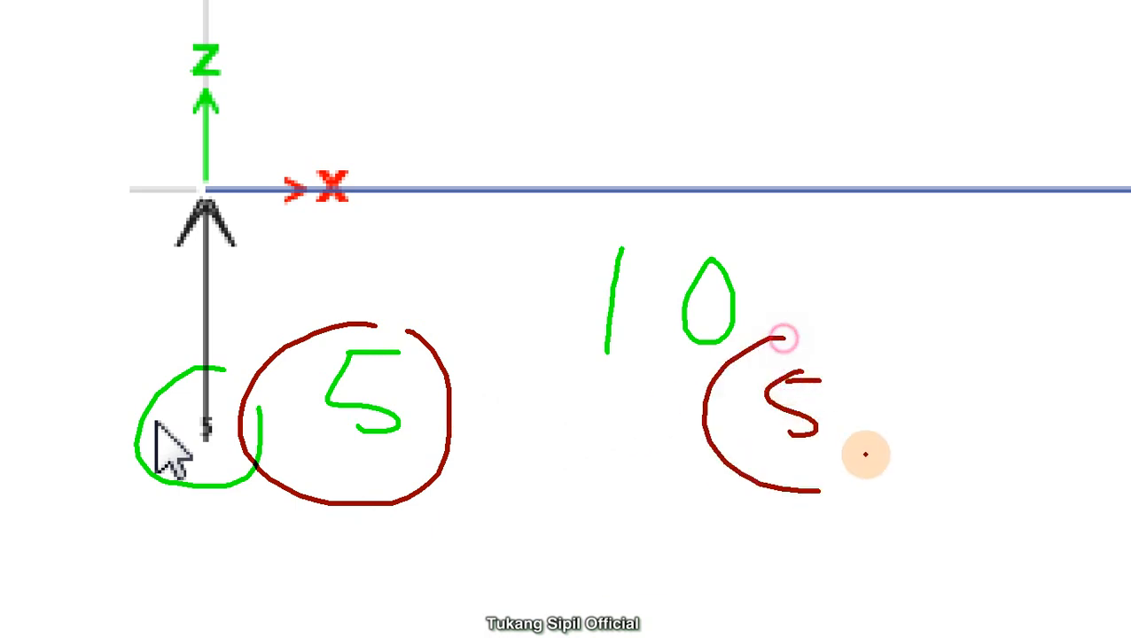
left_click_drag(866, 455, 789, 338)
key("Escape")
left_click(494, 435)
left_click(665, 536)
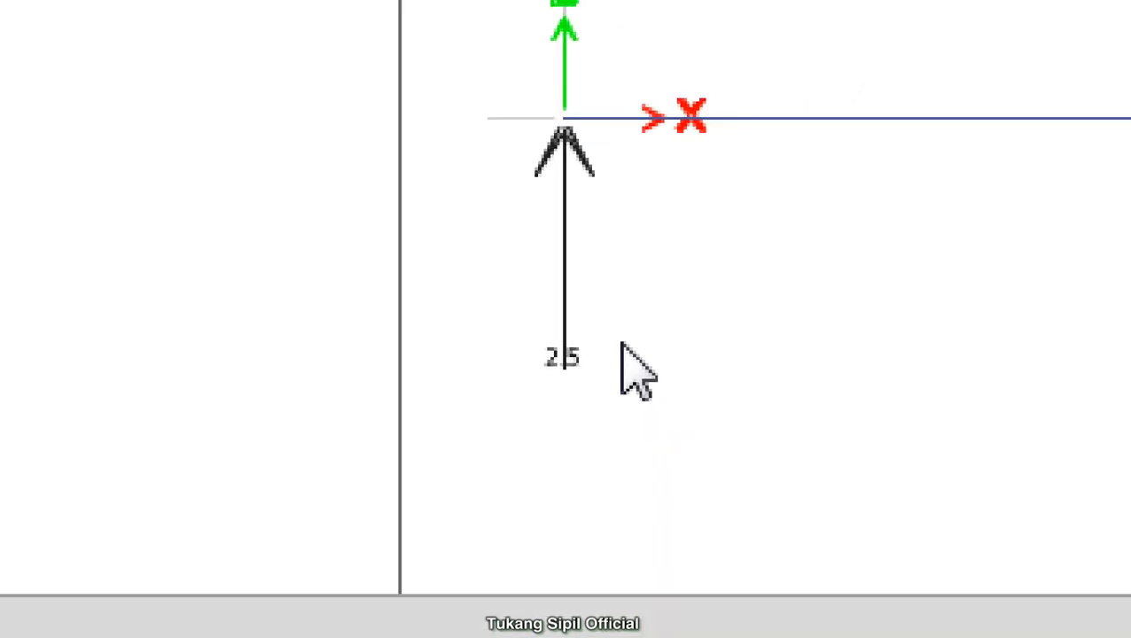
left_click_drag(585, 287, 585, 326)
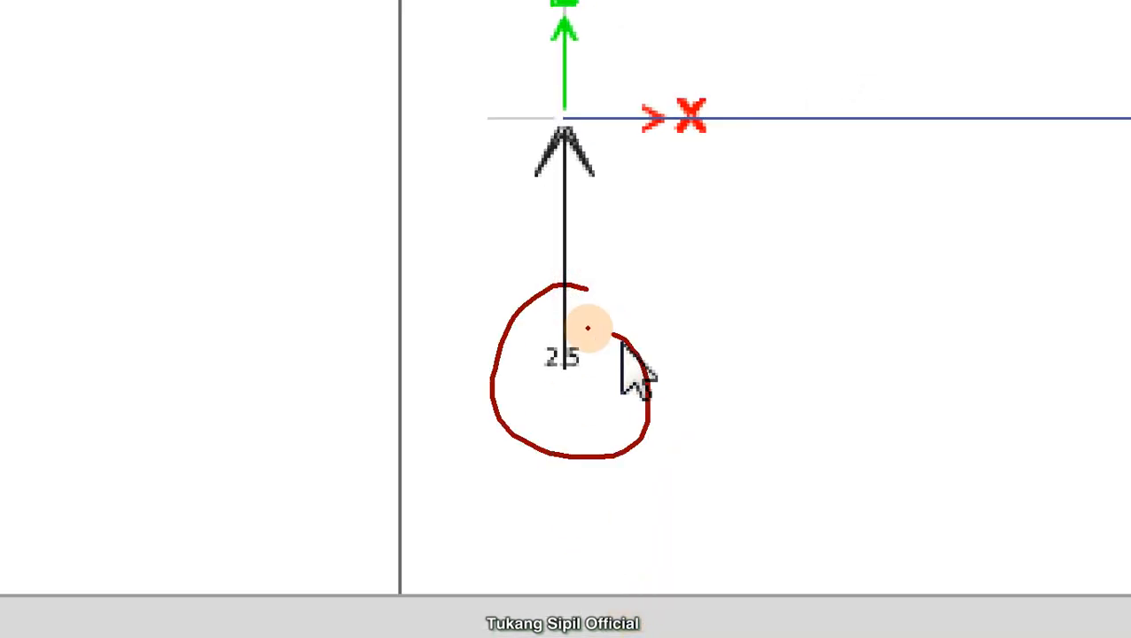
left_click_drag(700, 308, 722, 361)
left_click(733, 357)
mouse_move(764, 311)
left_mouse_down()
mouse_move(776, 359)
mouse_move(796, 306)
left_mouse_up()
key("Escape")
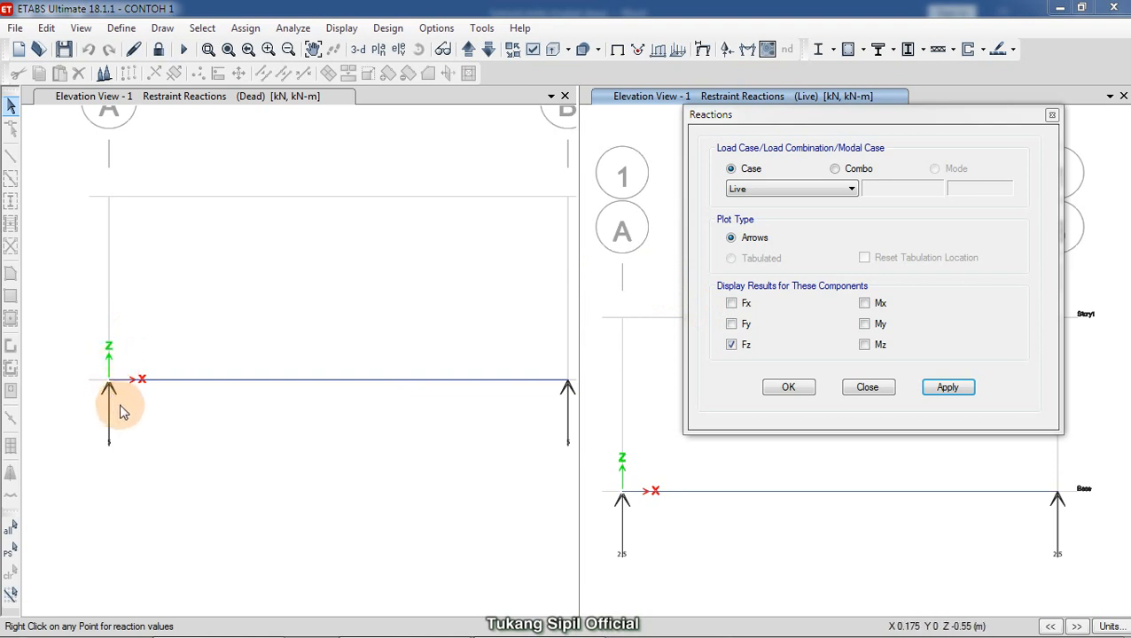
Inspect the individual reaction components at the grid A support under the Live load case
right_click(625, 499)
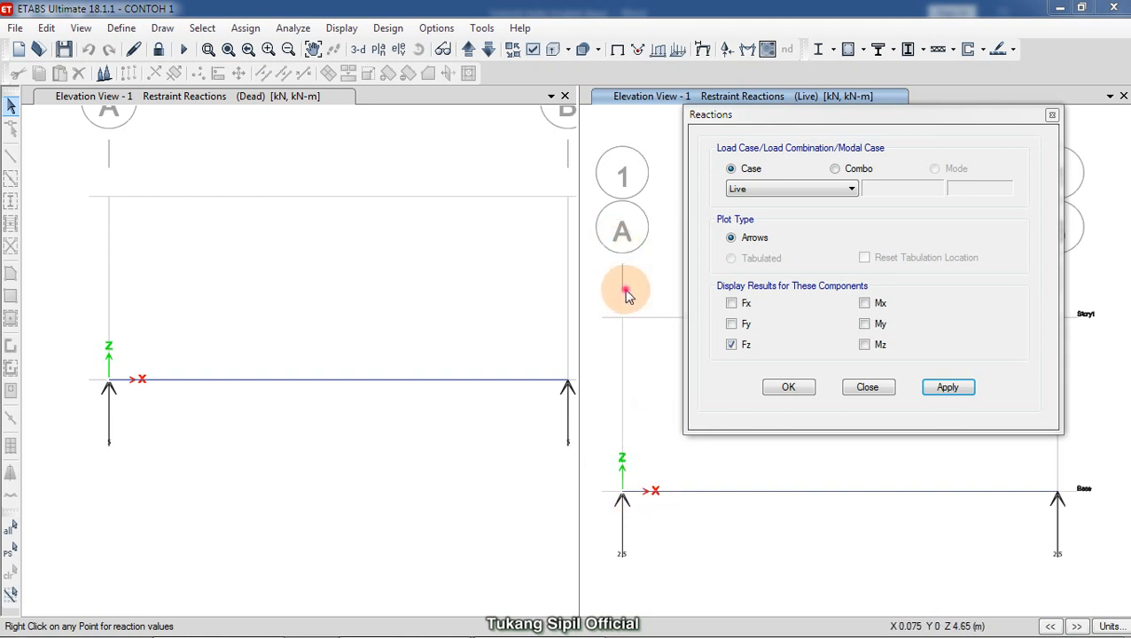
left_click_drag(891, 115, 373, 186)
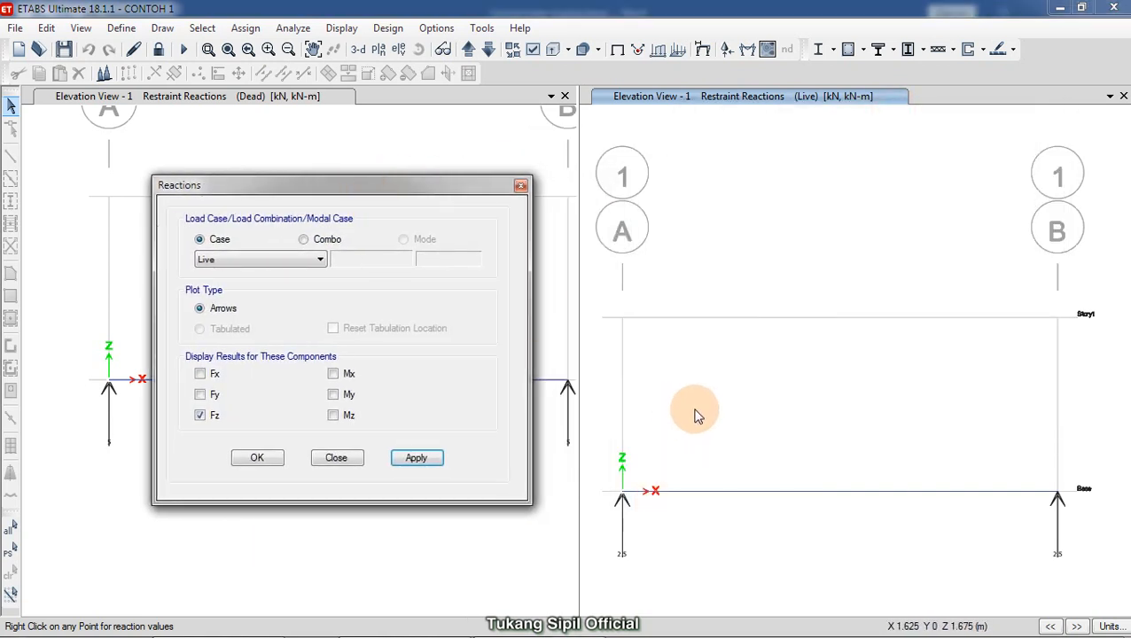
middle_click_drag(687, 408, 709, 307)
right_click(638, 395)
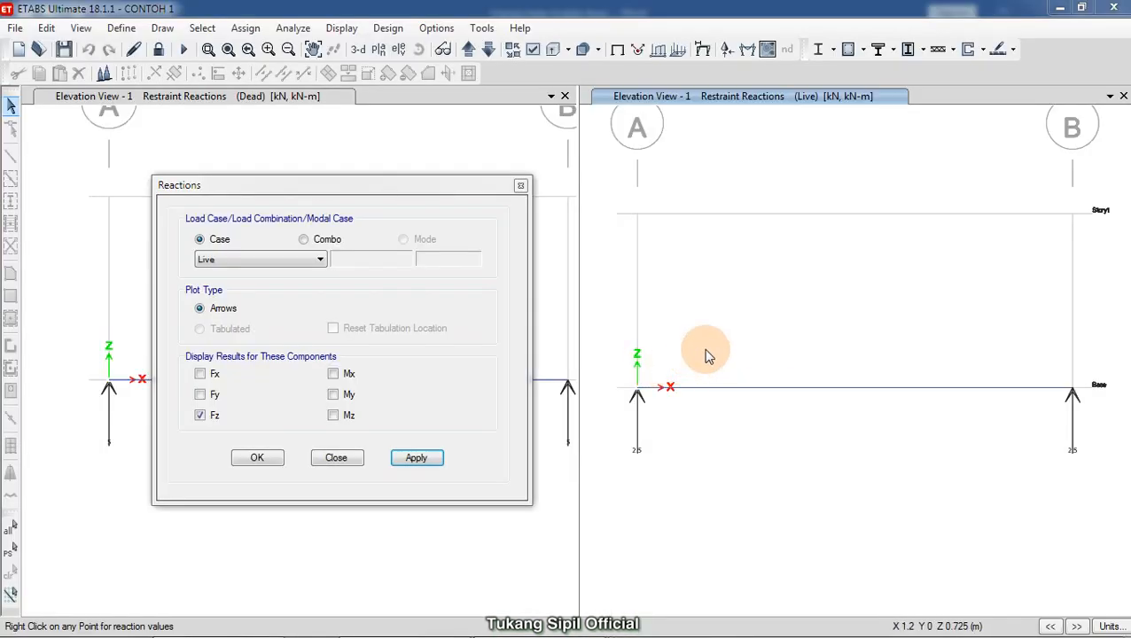
right_click(638, 395)
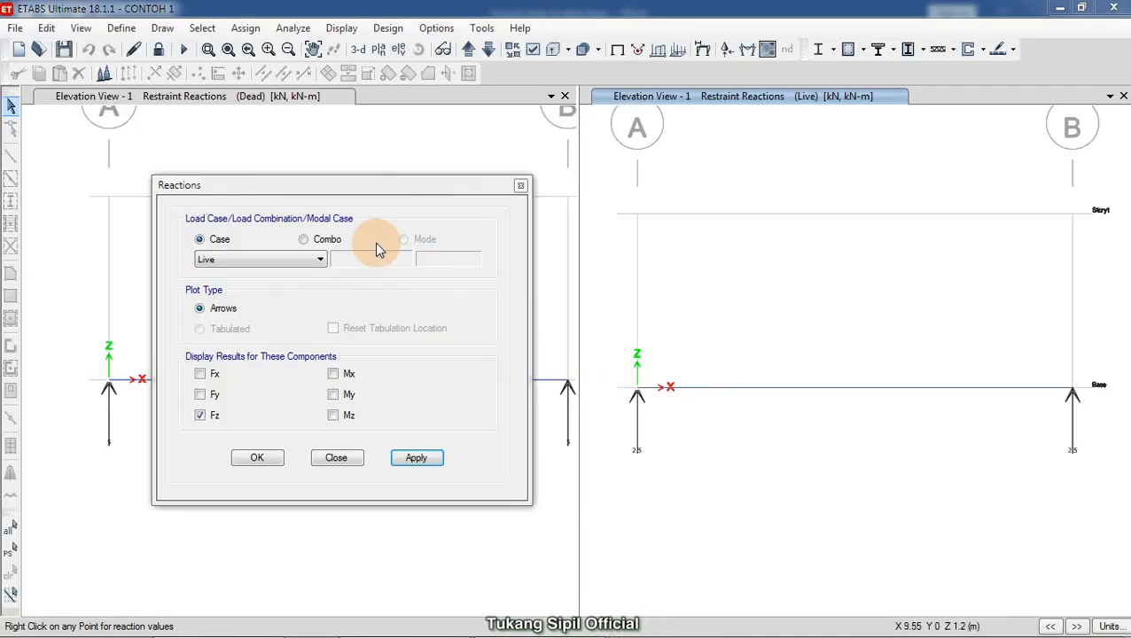
Plot the Fx, Fy and Fz support reactions for load combination K1 in the second elevation view
left_click(304, 241)
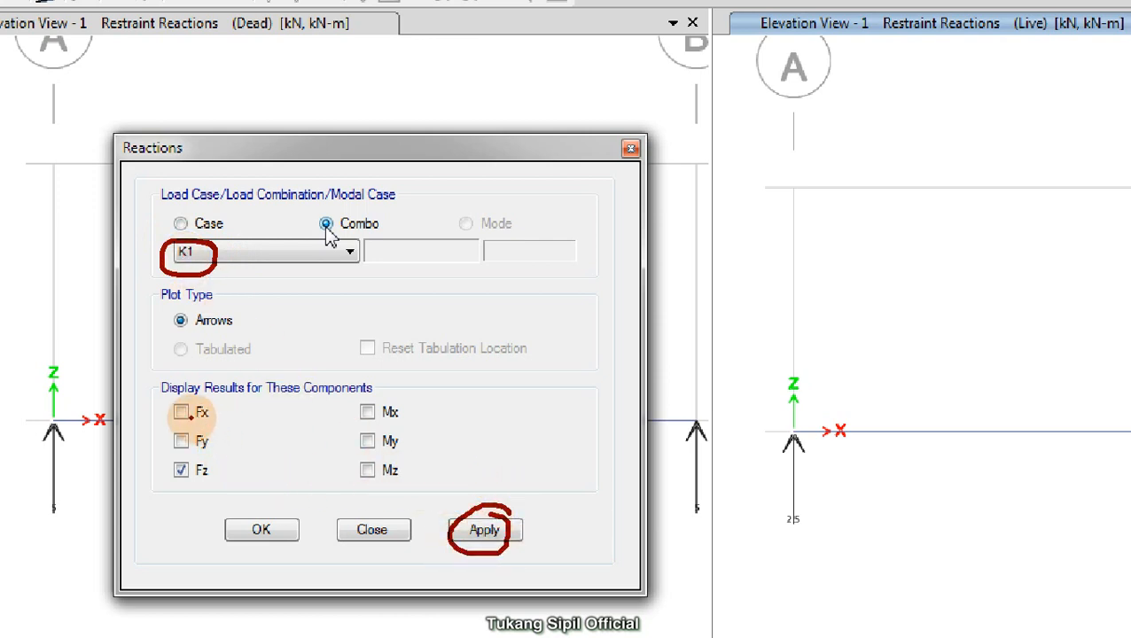
mouse_move(214, 390)
left_mouse_down()
mouse_move(172, 387)
mouse_move(157, 469)
mouse_move(232, 479)
mouse_move(215, 400)
left_mouse_up()
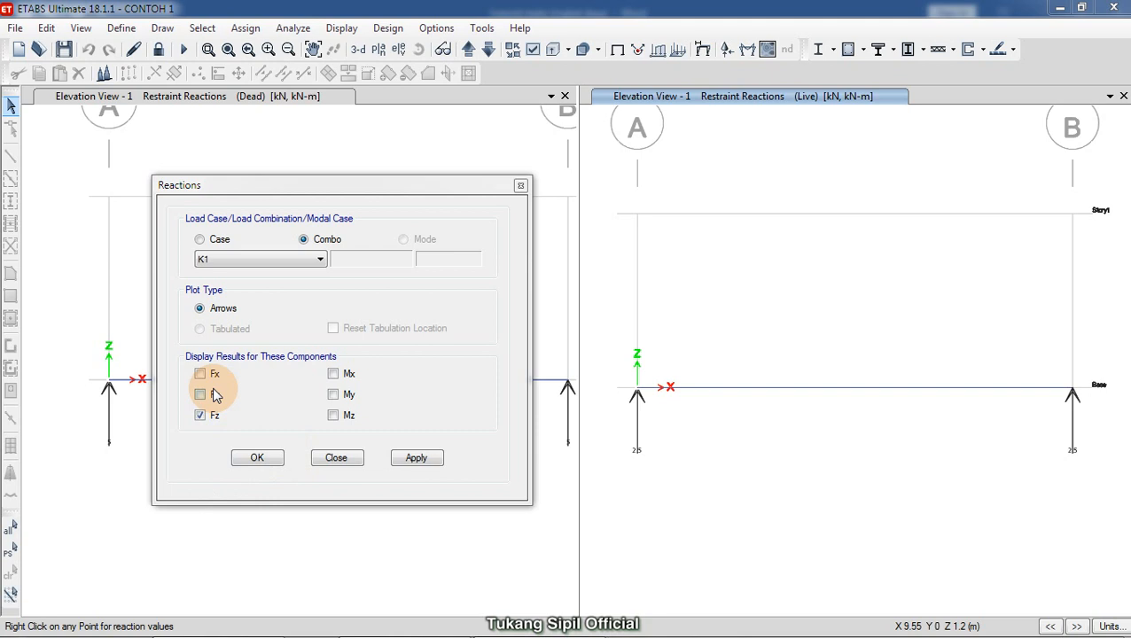
left_click(181, 412)
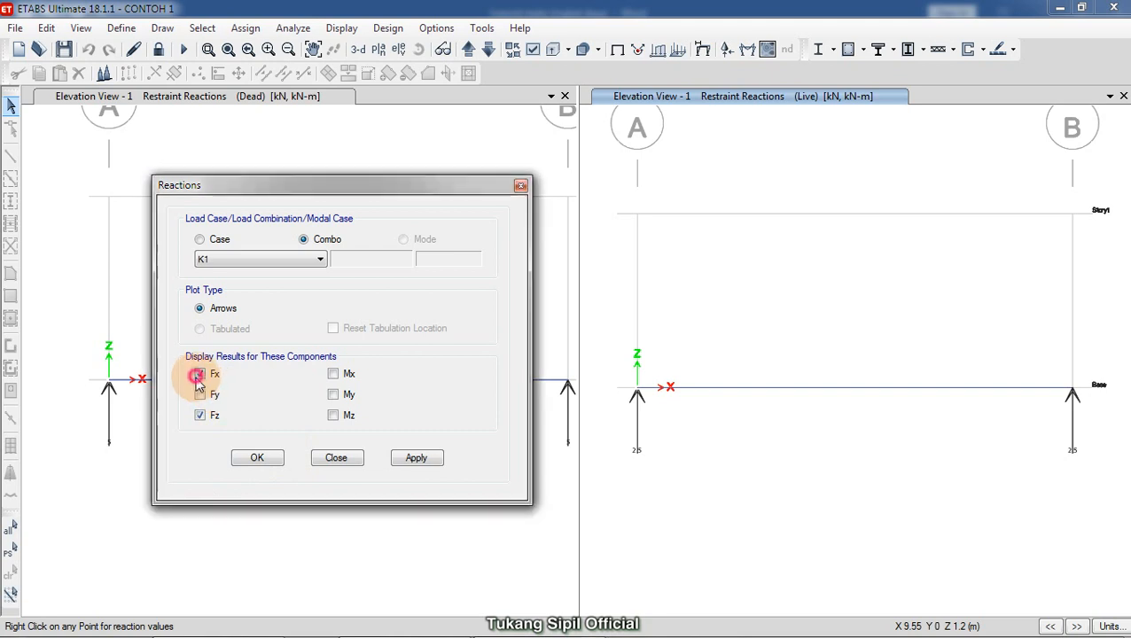
left_click(201, 394)
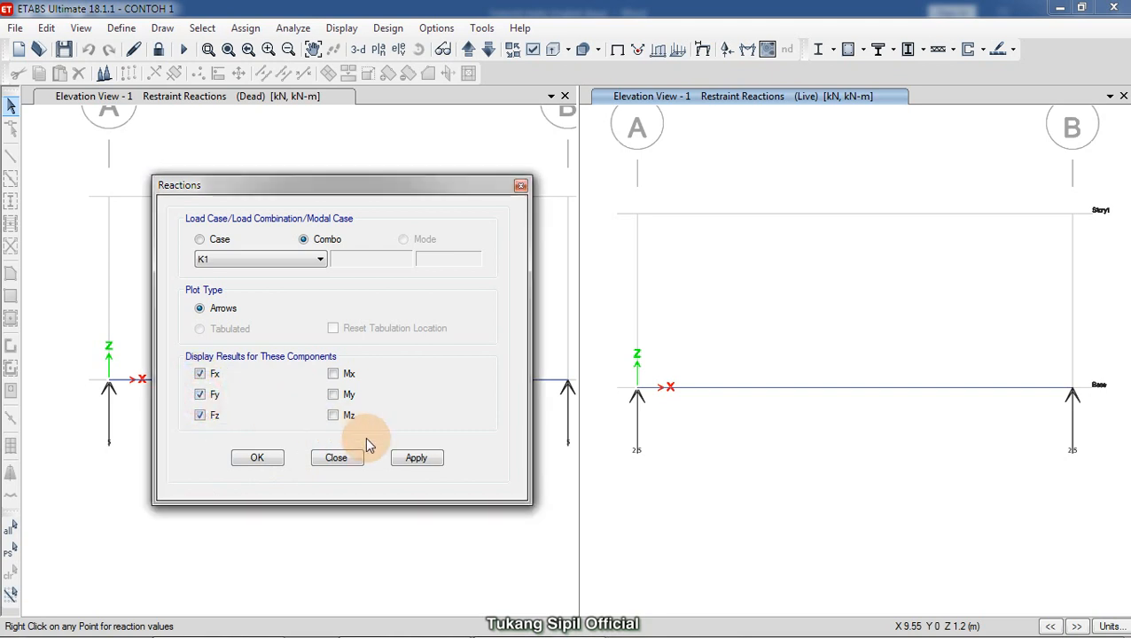
left_click(415, 461)
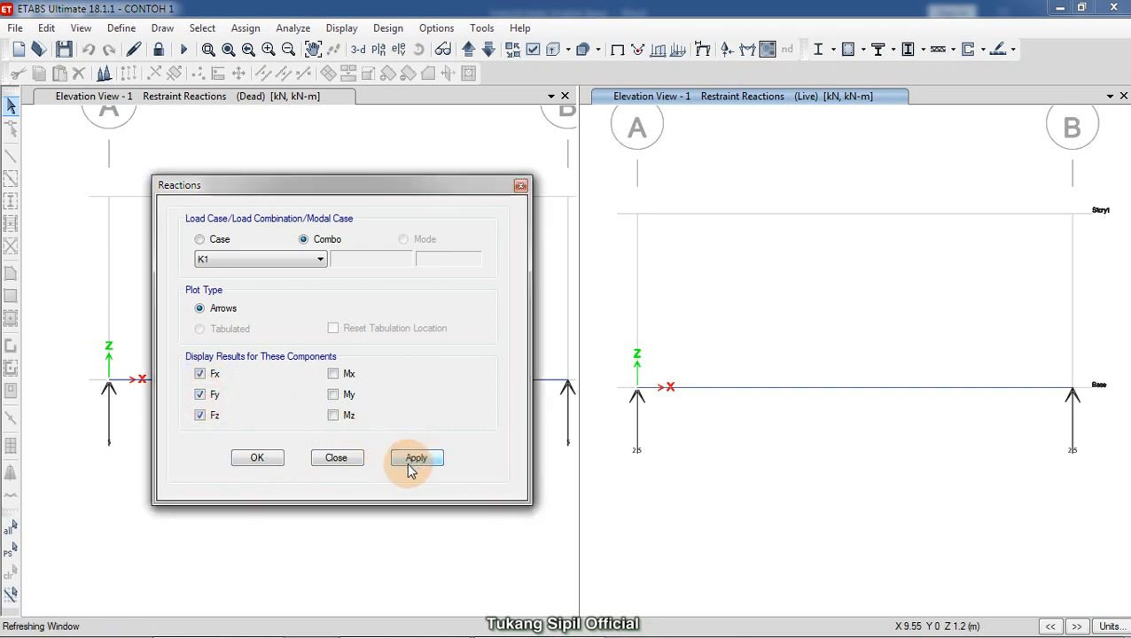
Read the K1 reaction components at the grid A and grid B supports, and close the reaction settings
left_click(864, 351)
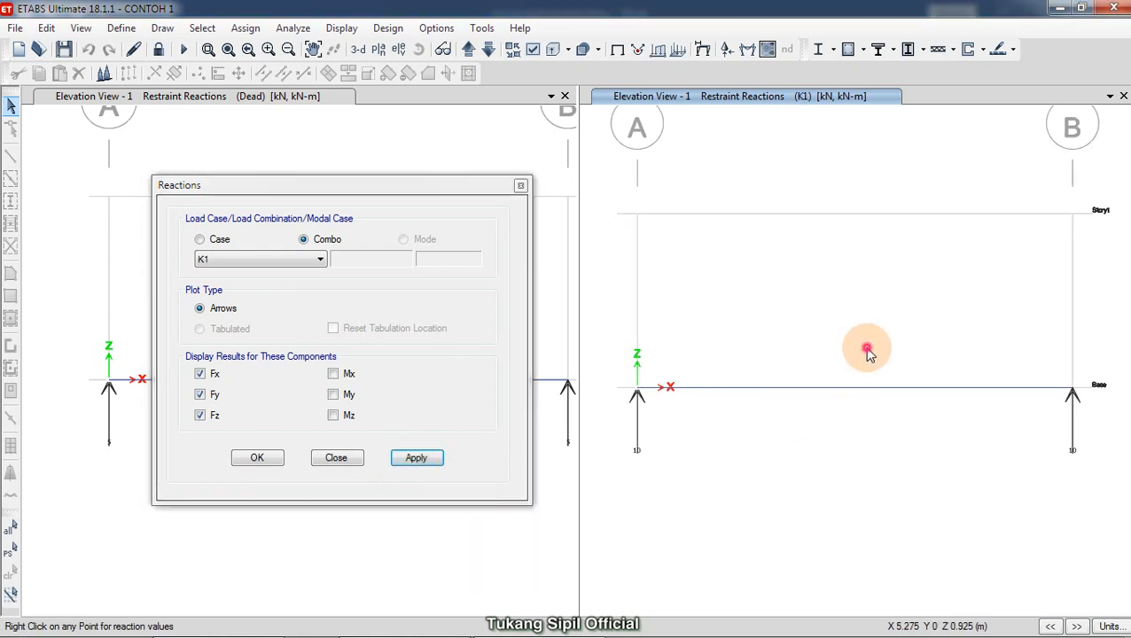
left_click(653, 451)
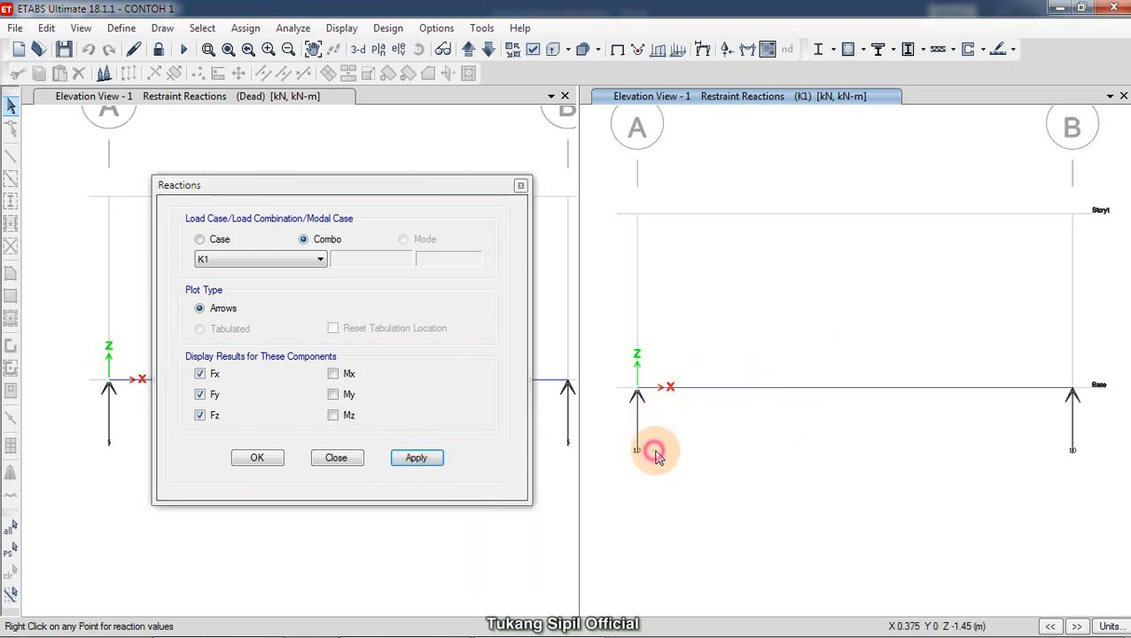
right_click(639, 394)
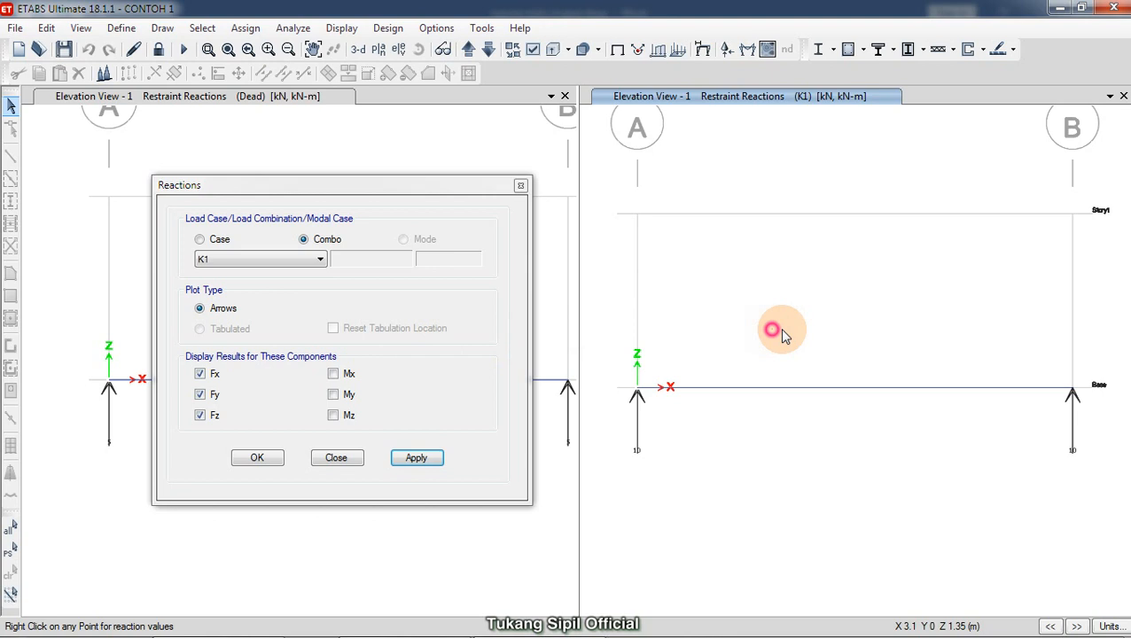
right_click(1072, 390)
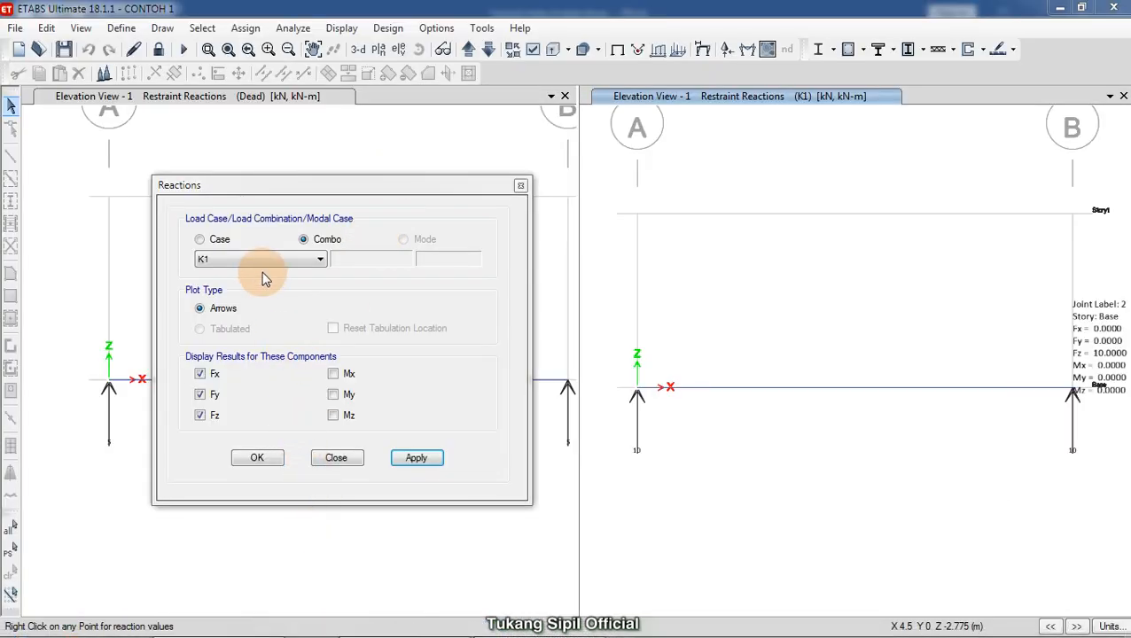
left_click(335, 458)
left_click(687, 517)
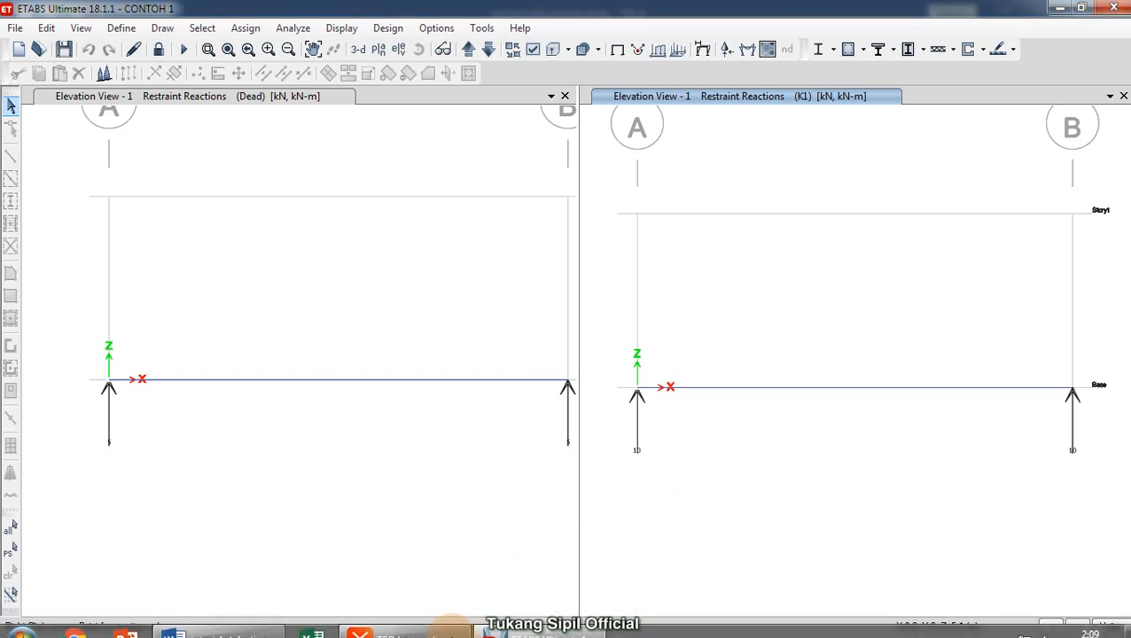
Switch to the XMind mind map, review topics 5.2 Gaya Momen, 5.3 Gaya Geser and 5.4 Gaya Batang, and return to ETABS
left_click(403, 621)
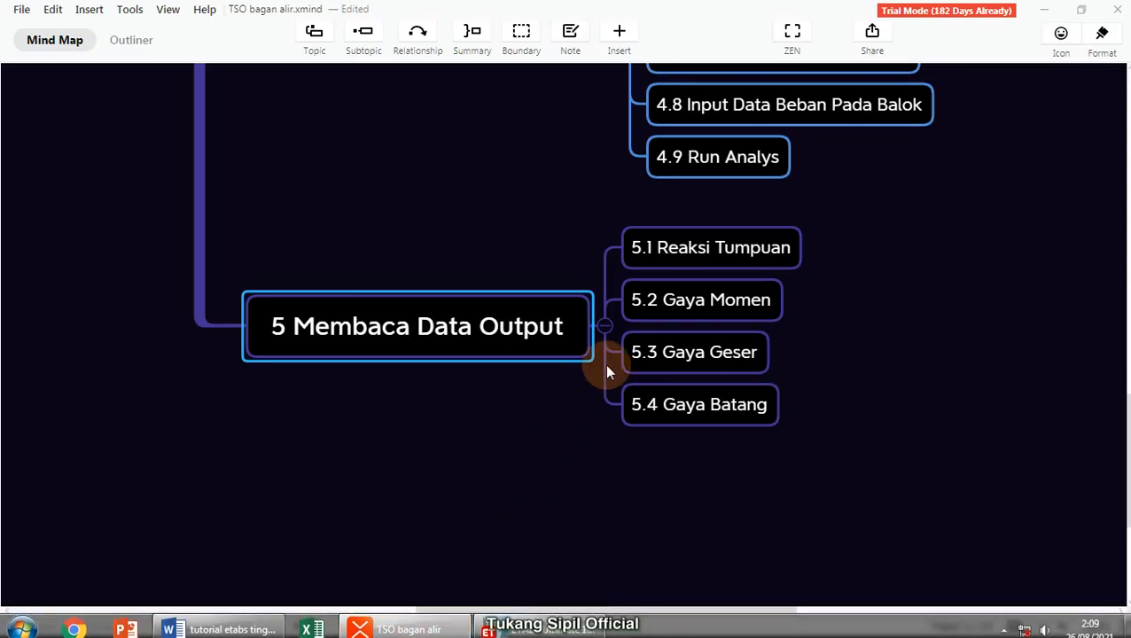
left_click(692, 308)
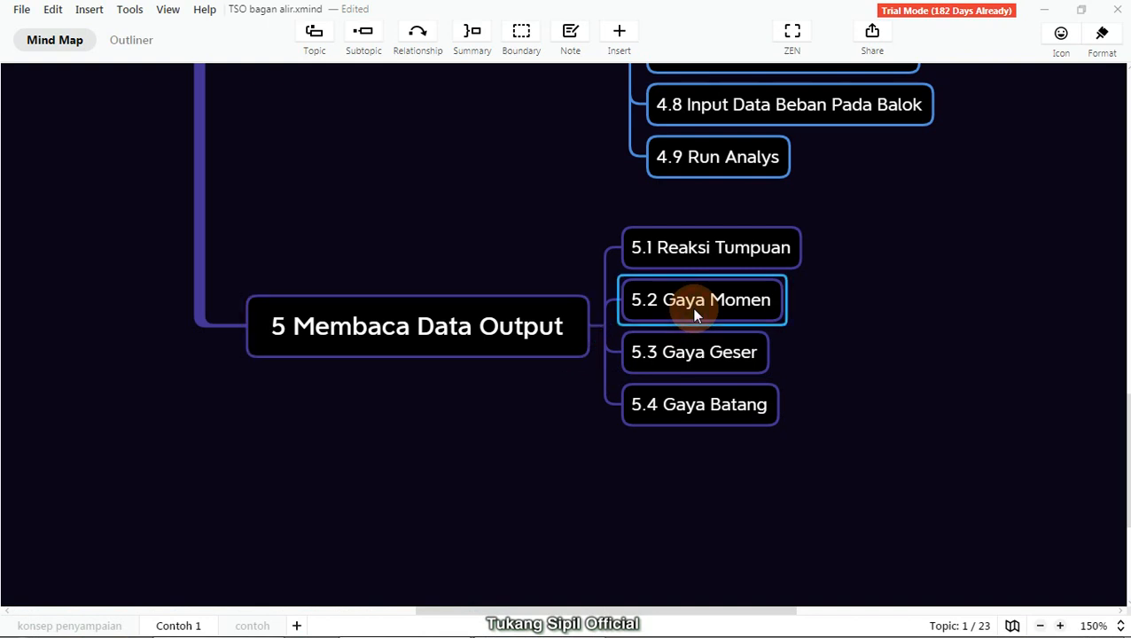
left_click(683, 356)
left_click(679, 412)
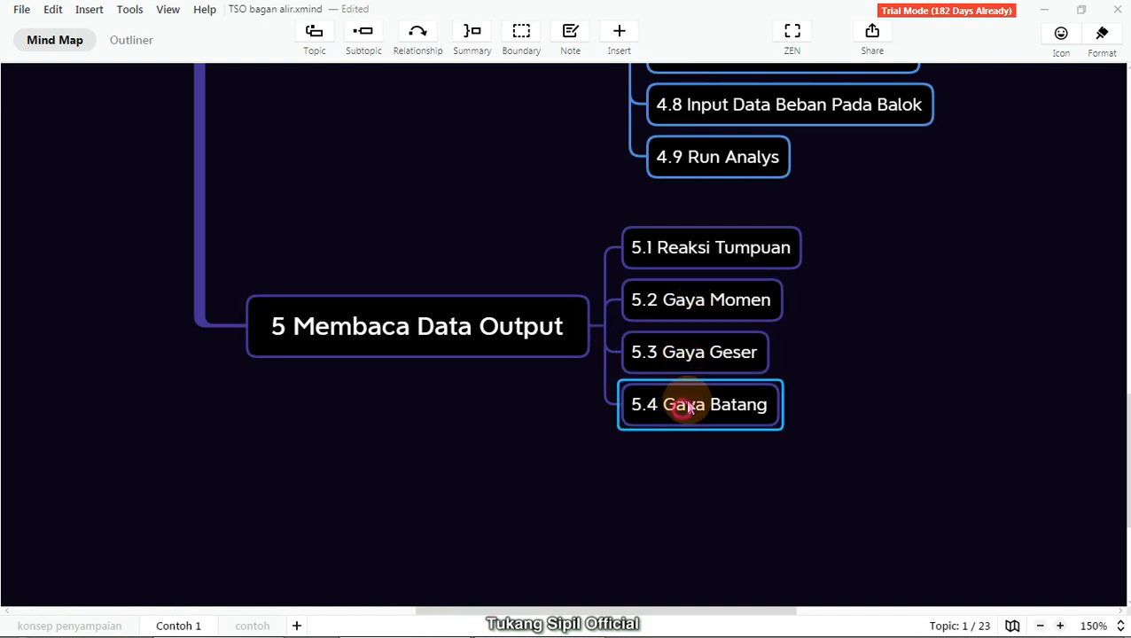
mouse_move(545, 634)
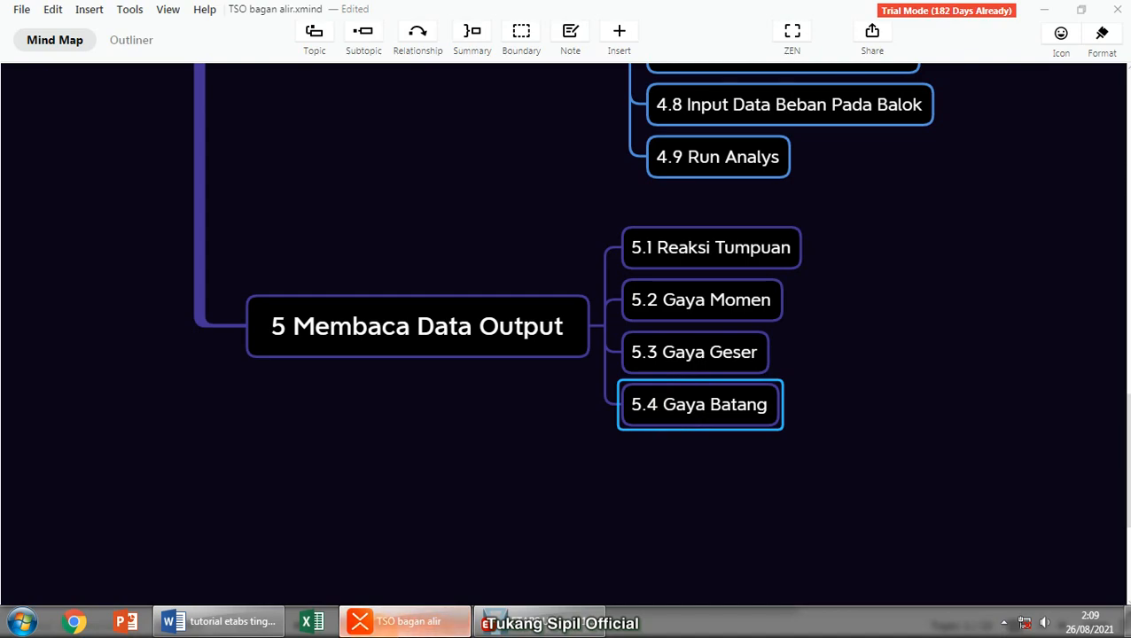
left_click(382, 629)
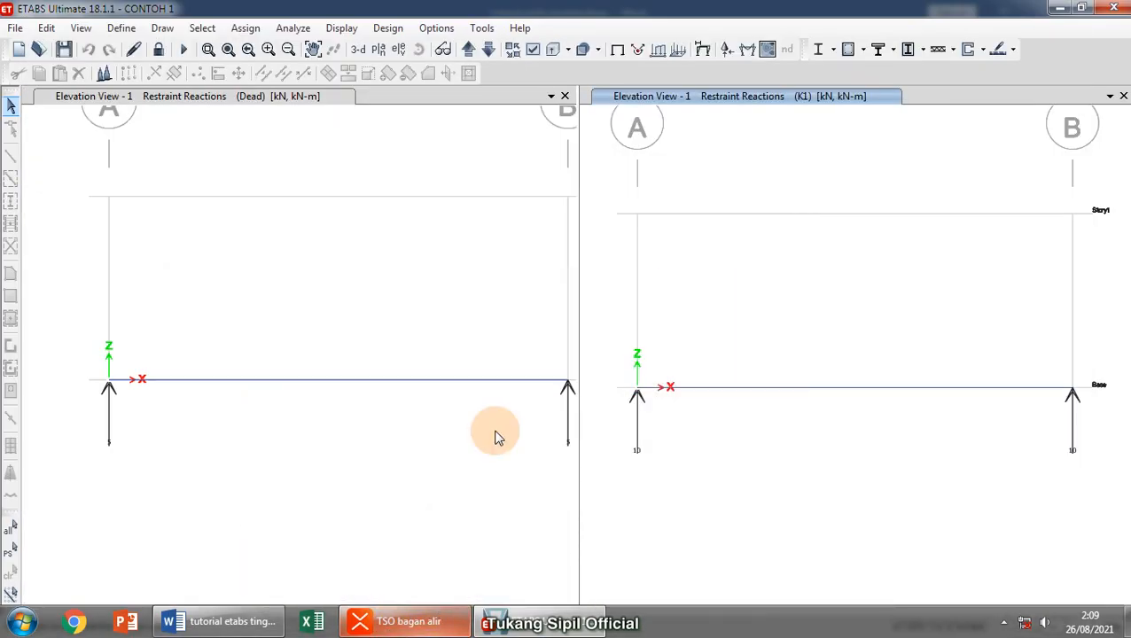
Open the frame member force diagram settings, check the Dead load case, and select load combination K1
left_click(343, 29)
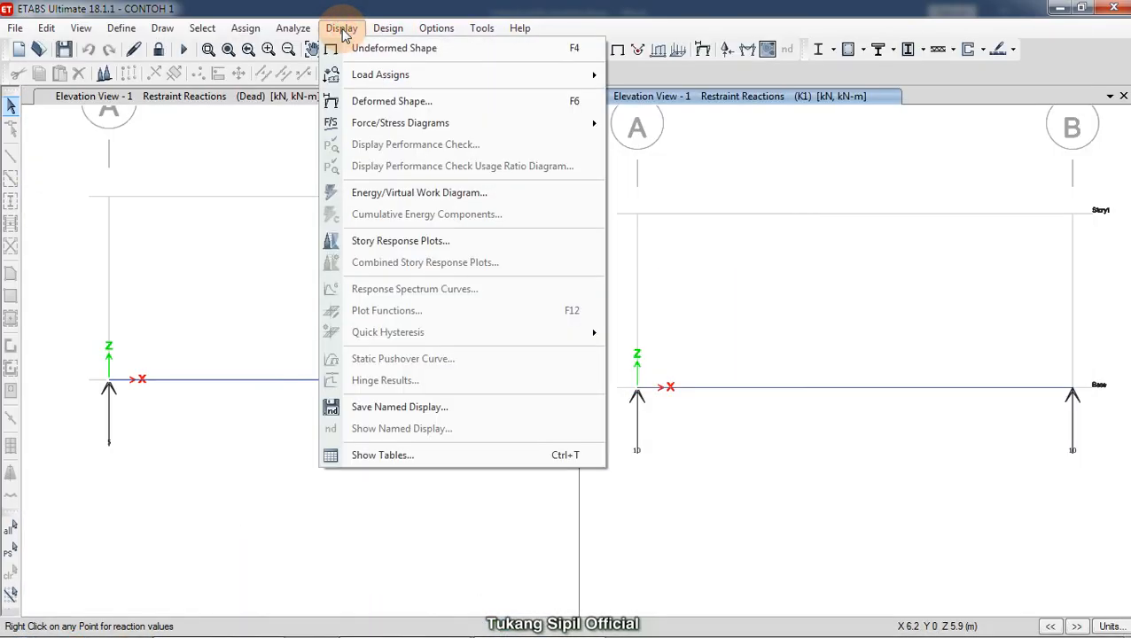
left_click(396, 131)
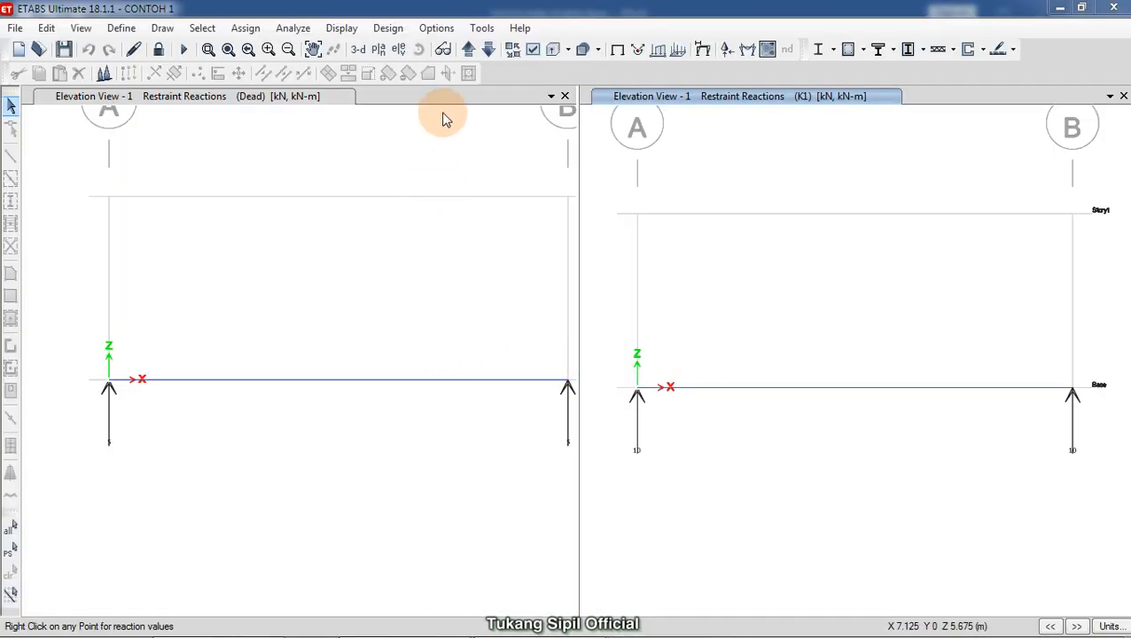
left_click(343, 28)
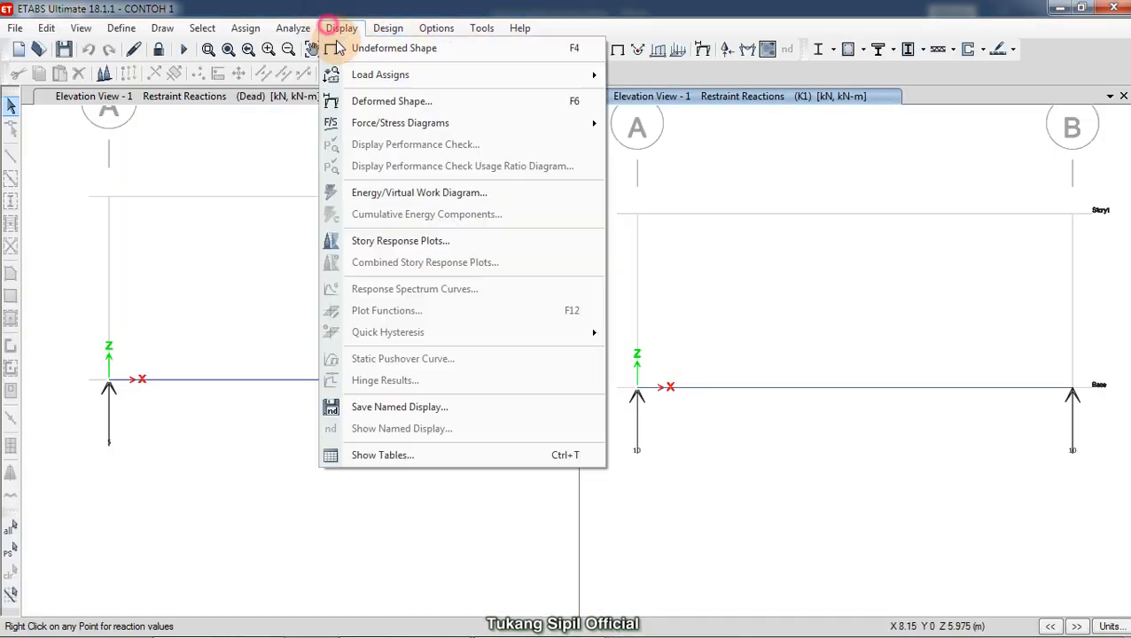
mouse_move(379, 122)
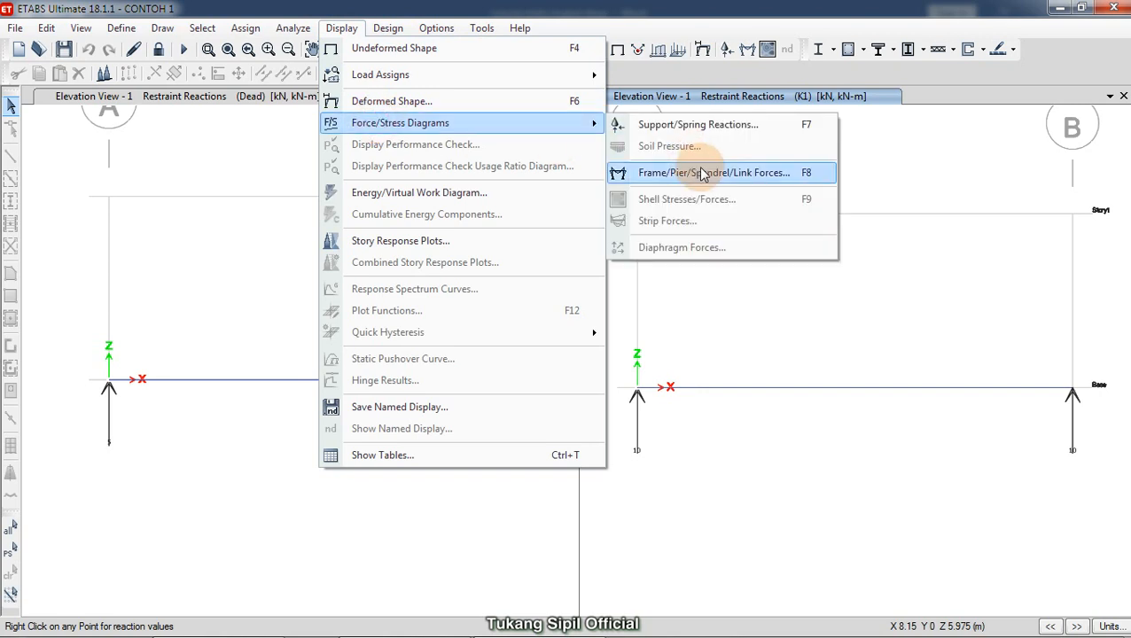
left_click(699, 170)
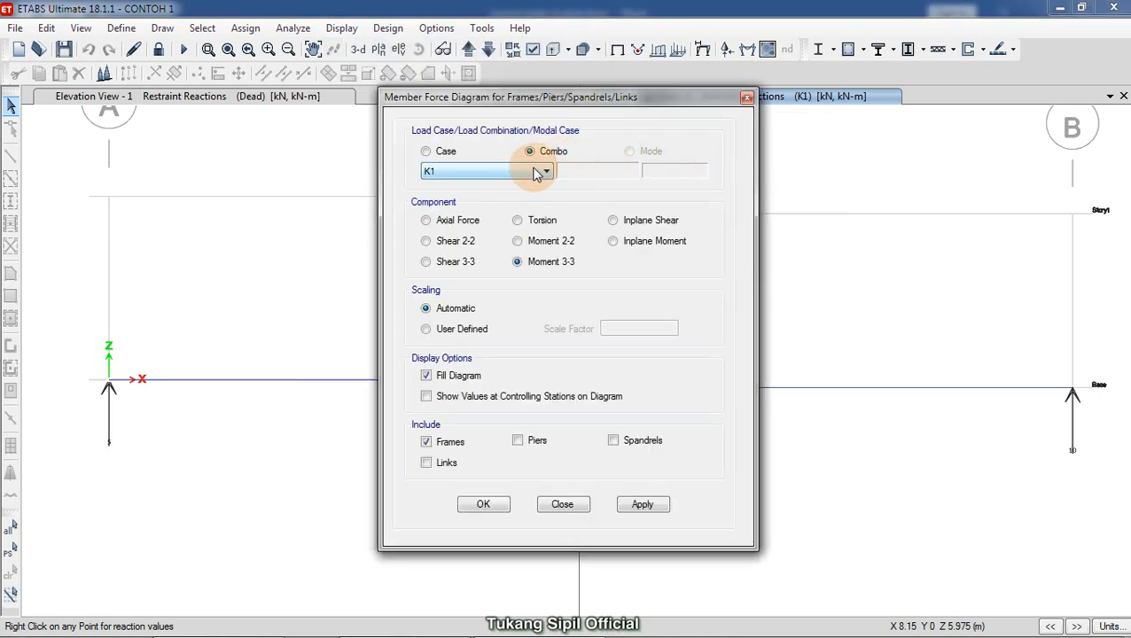
left_click(440, 156)
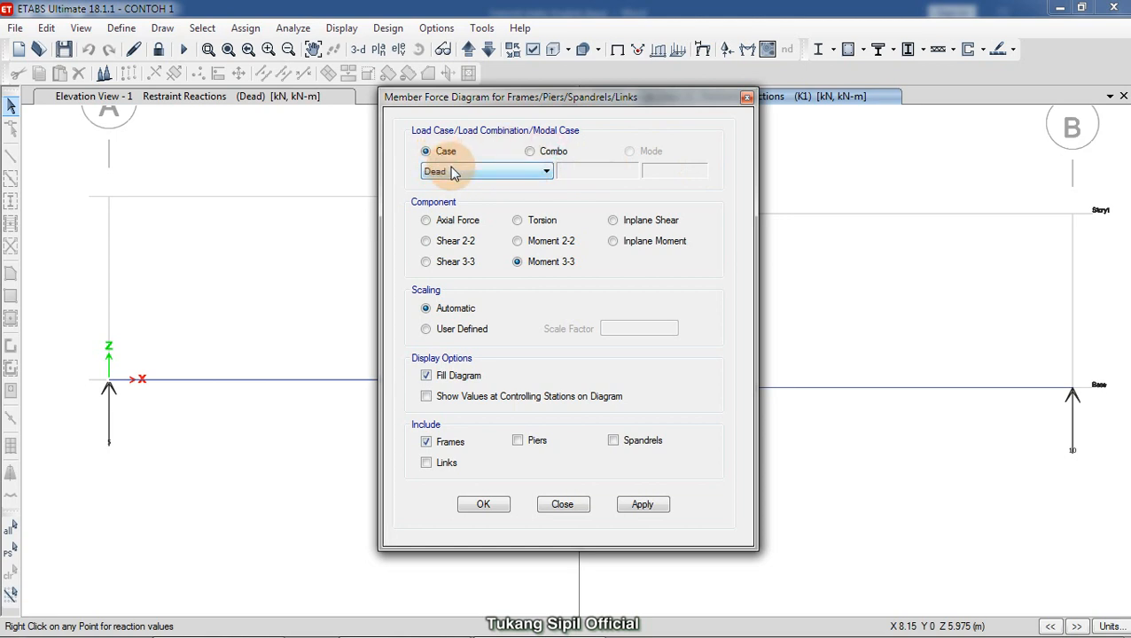
left_click(452, 169)
left_click(445, 172)
left_click(445, 174)
left_click(446, 173)
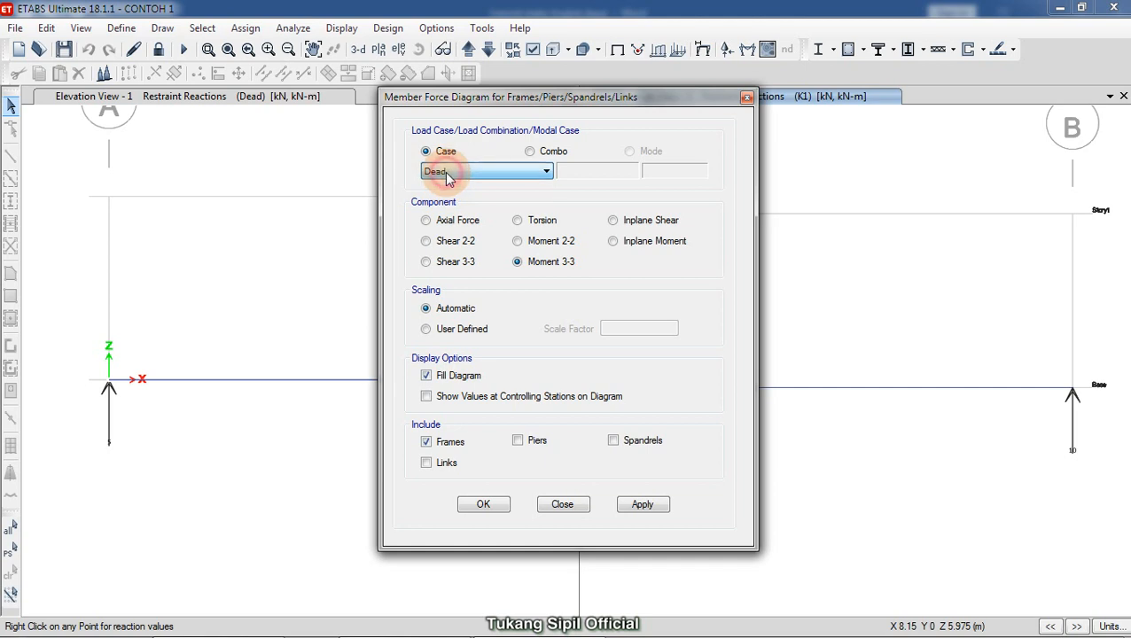
left_click(525, 173)
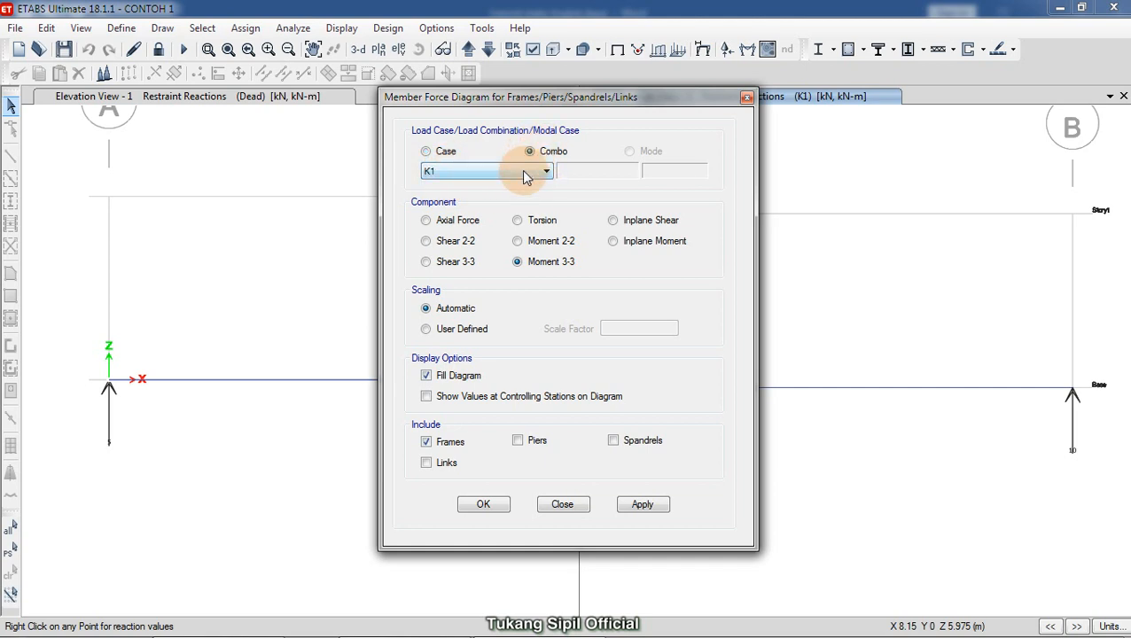
Plot the filled Moment 3-3 diagram for K1 in the second elevation view, with values shown at controlling stations
left_click(521, 294)
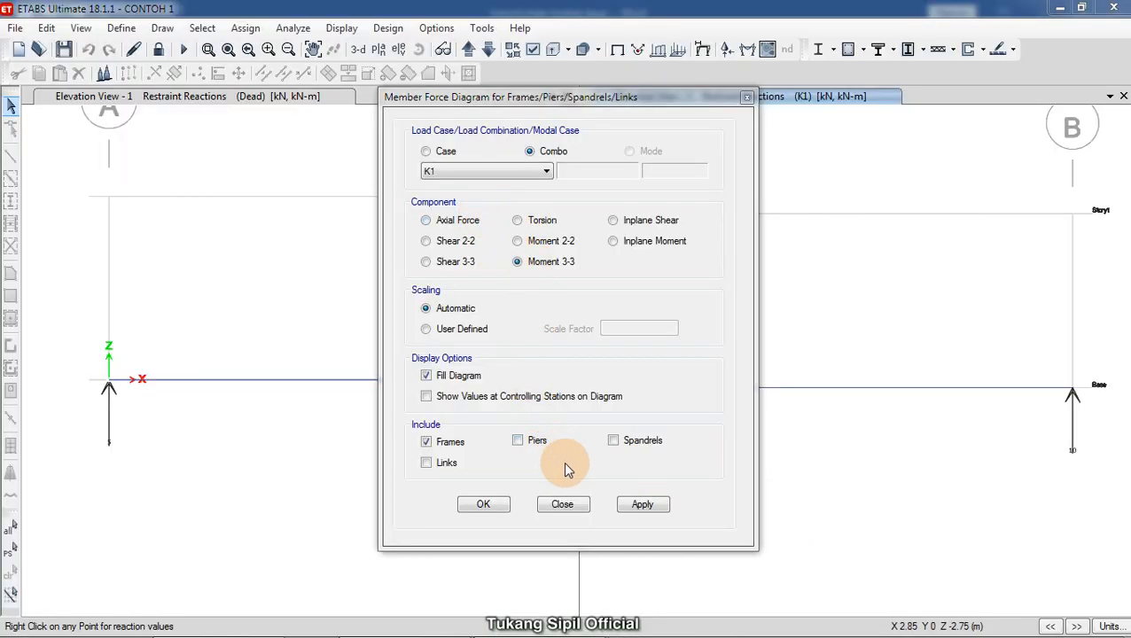
left_click(426, 396)
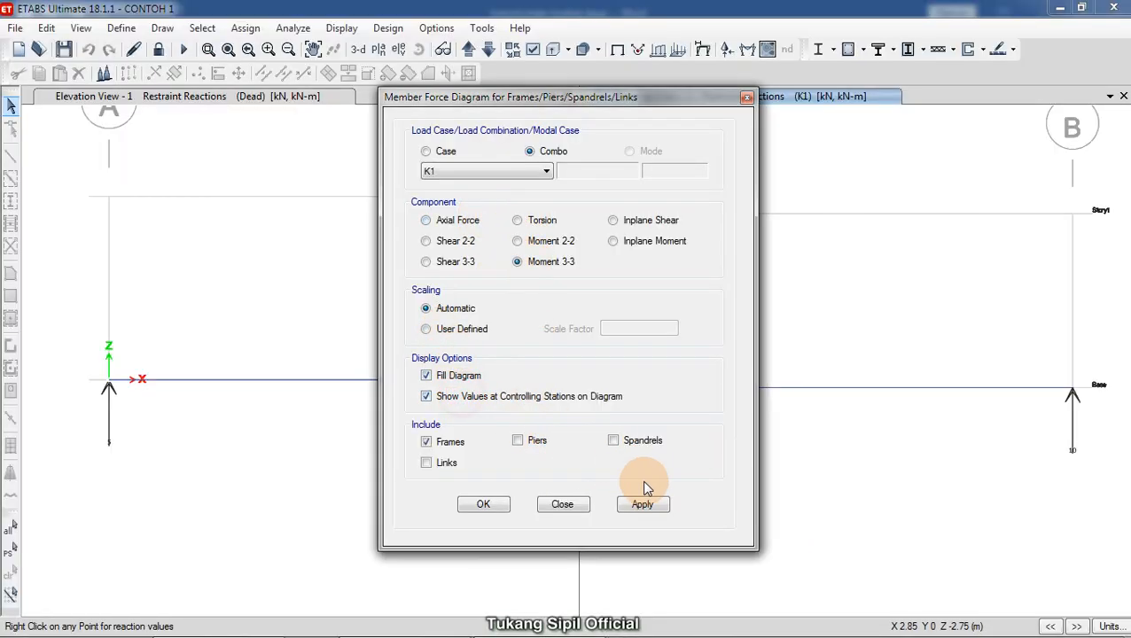
left_click(643, 505)
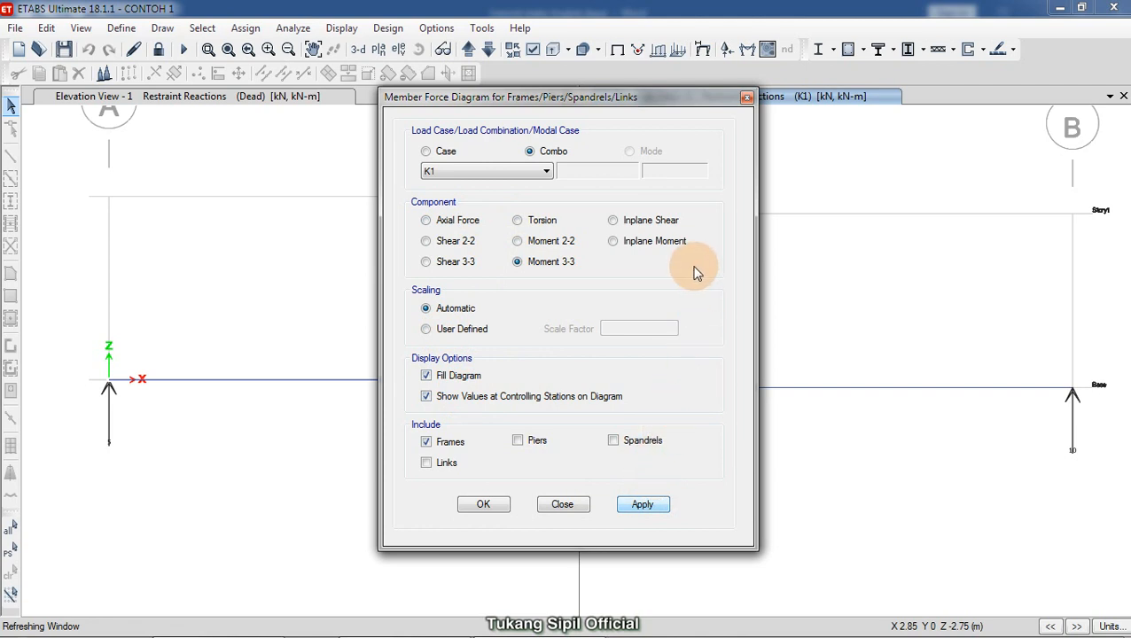
left_click_drag(690, 101, 522, 115)
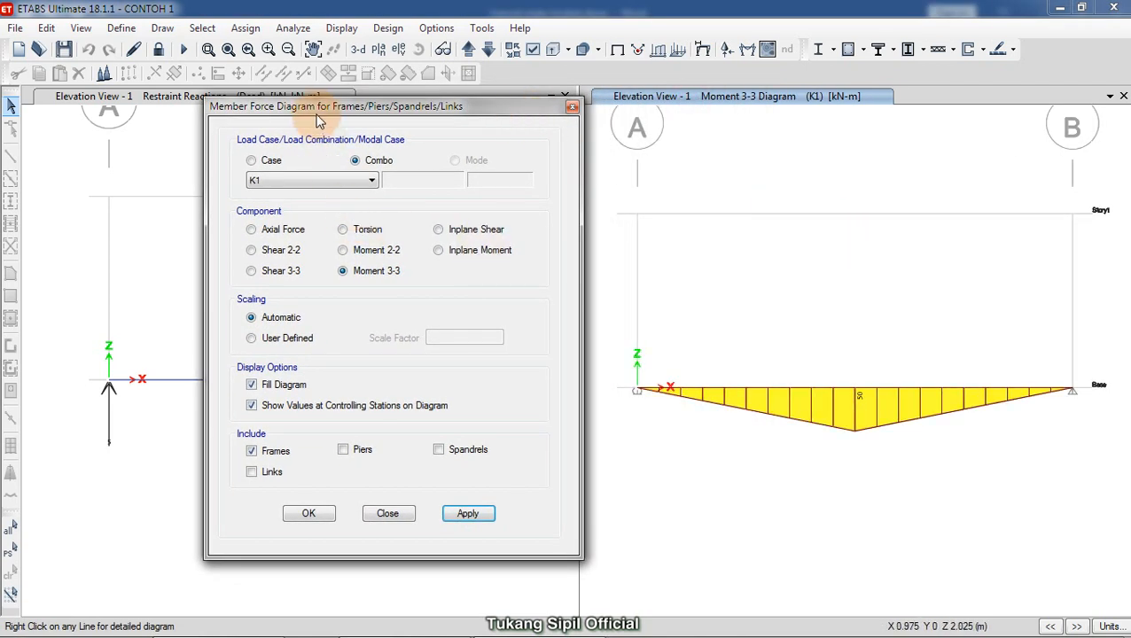
Plot the Shear 2-2 diagram for K1 in the first elevation view and move the settings dialog clear of both diagrams
left_click_drag(319, 110, 510, 111)
left_click(235, 248)
left_click(459, 252)
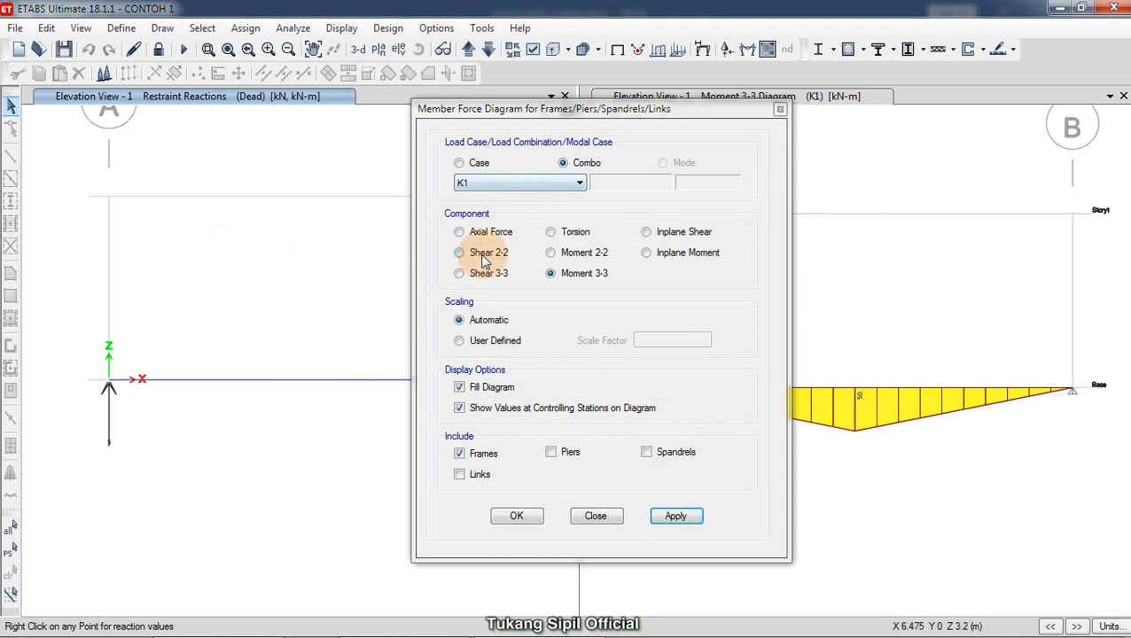
left_click(678, 522)
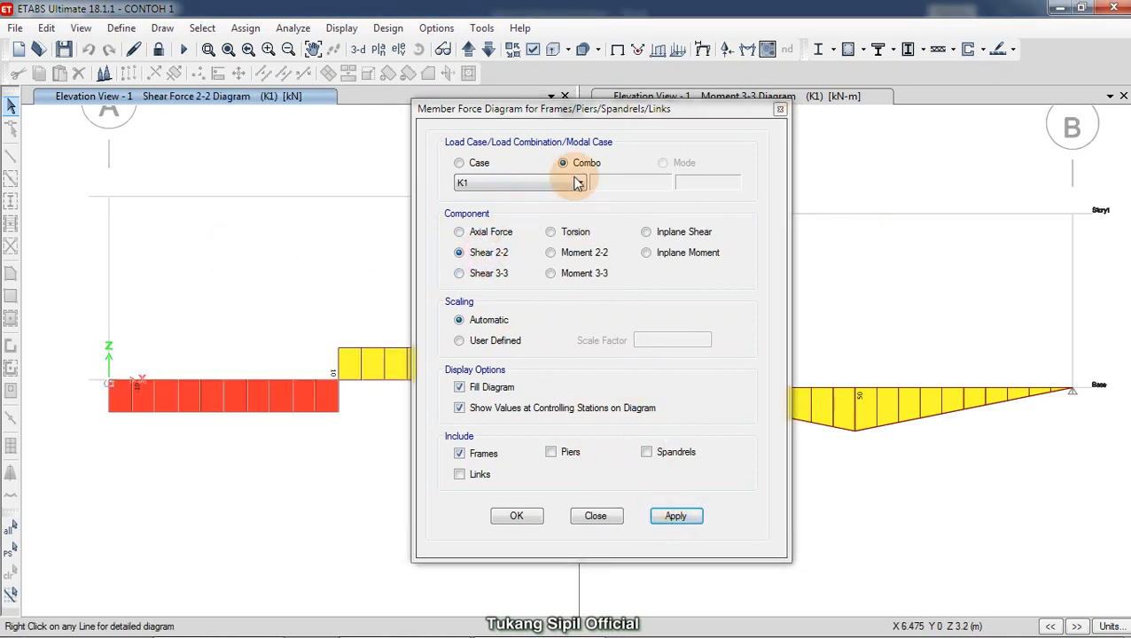
left_click_drag(565, 115, 478, 450)
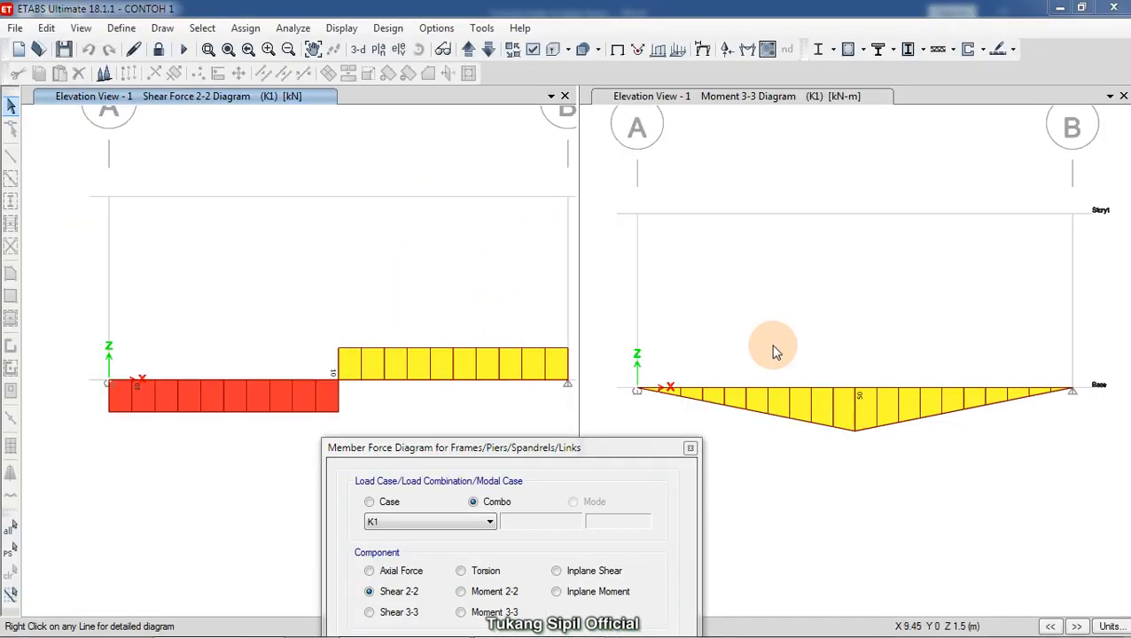
Examine the K1 moment diagram at midspan, then briefly open and close the beam's detailed diagram
left_click(897, 358)
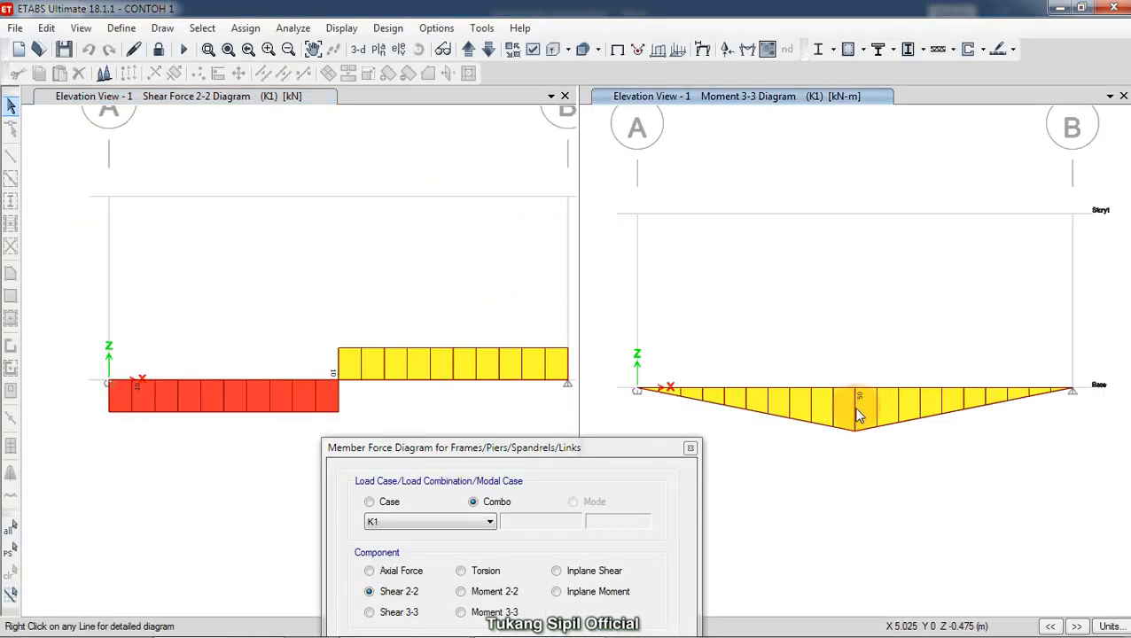
mouse_move(857, 393)
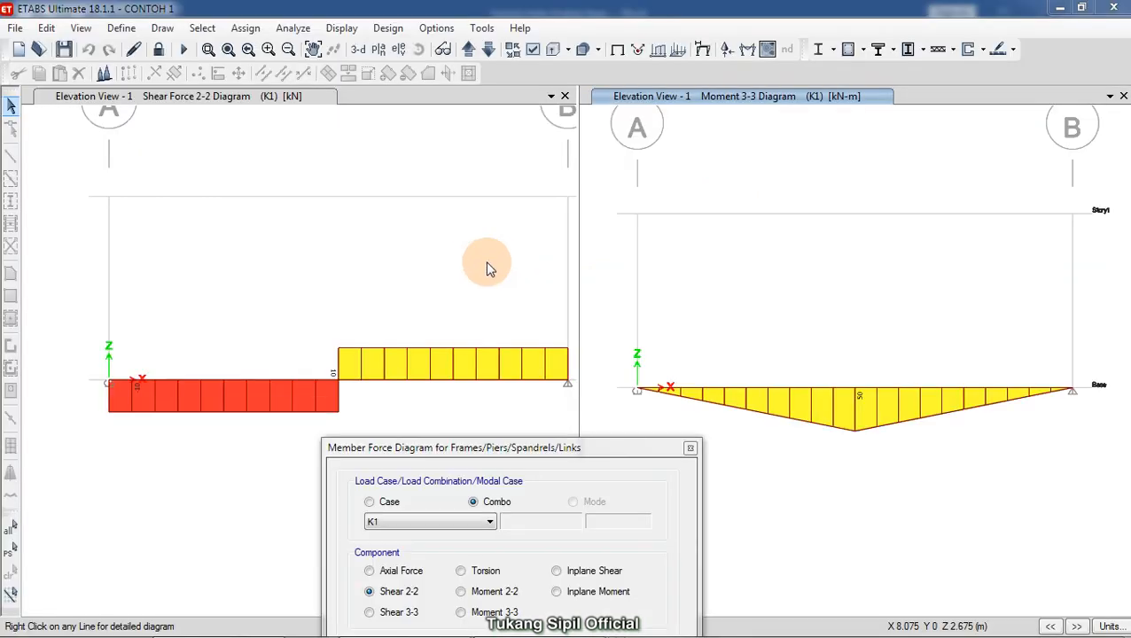
right_click(743, 387)
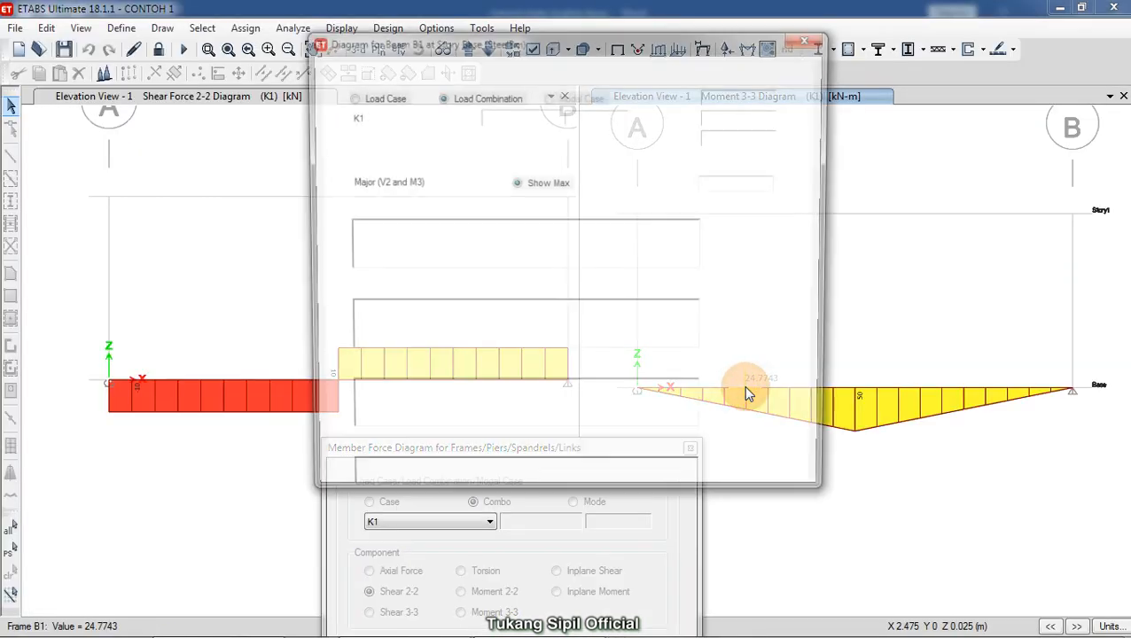
left_click(810, 36)
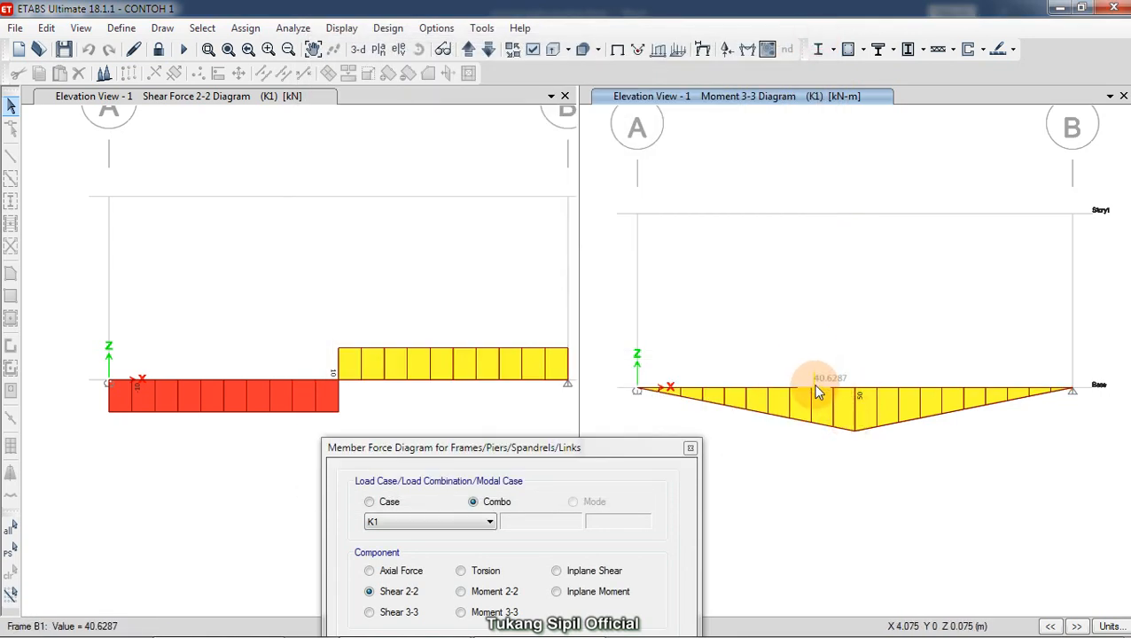
Open the beam's detailed K1 diagram from the shear view and read shear, moment and deflection at 2.5 m
right_click(420, 385)
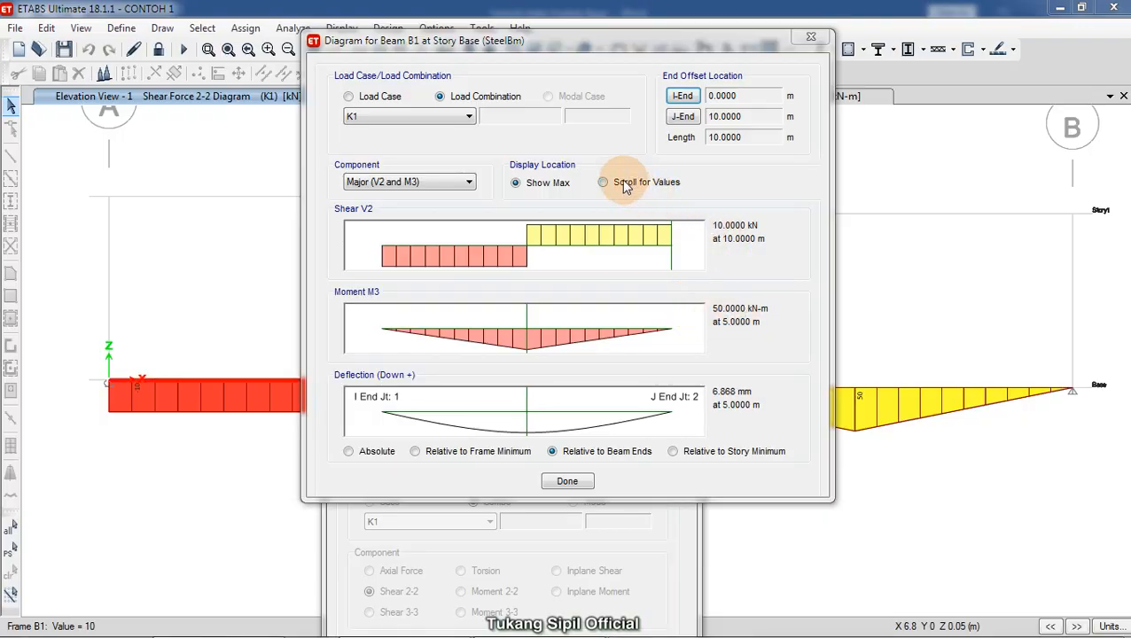
left_click(643, 188)
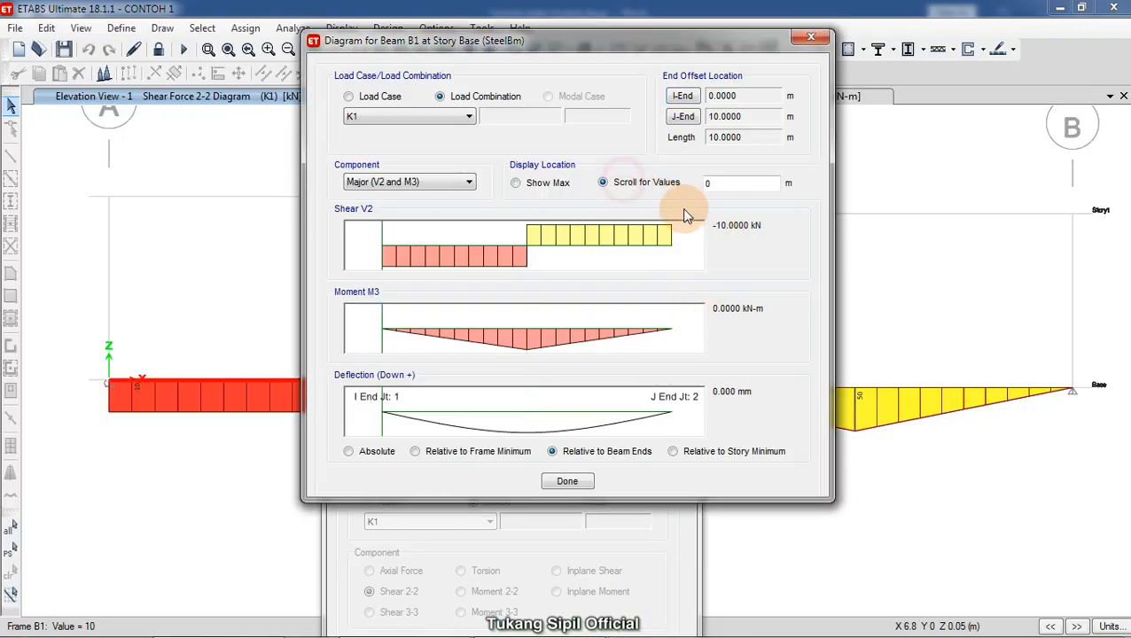
double_click(723, 183)
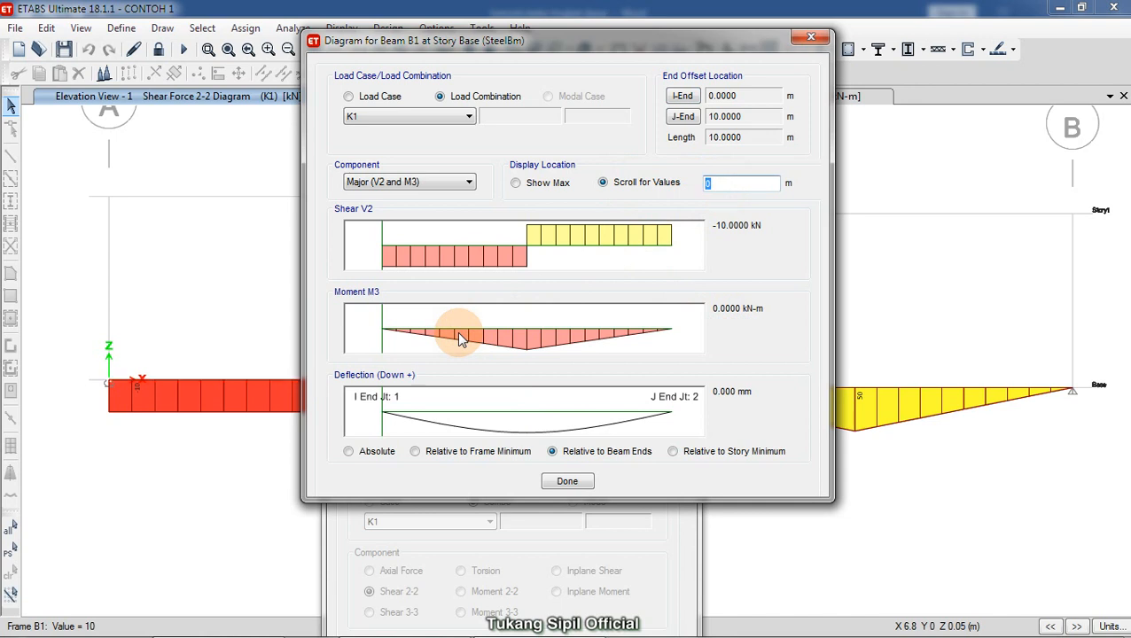
left_click(720, 182)
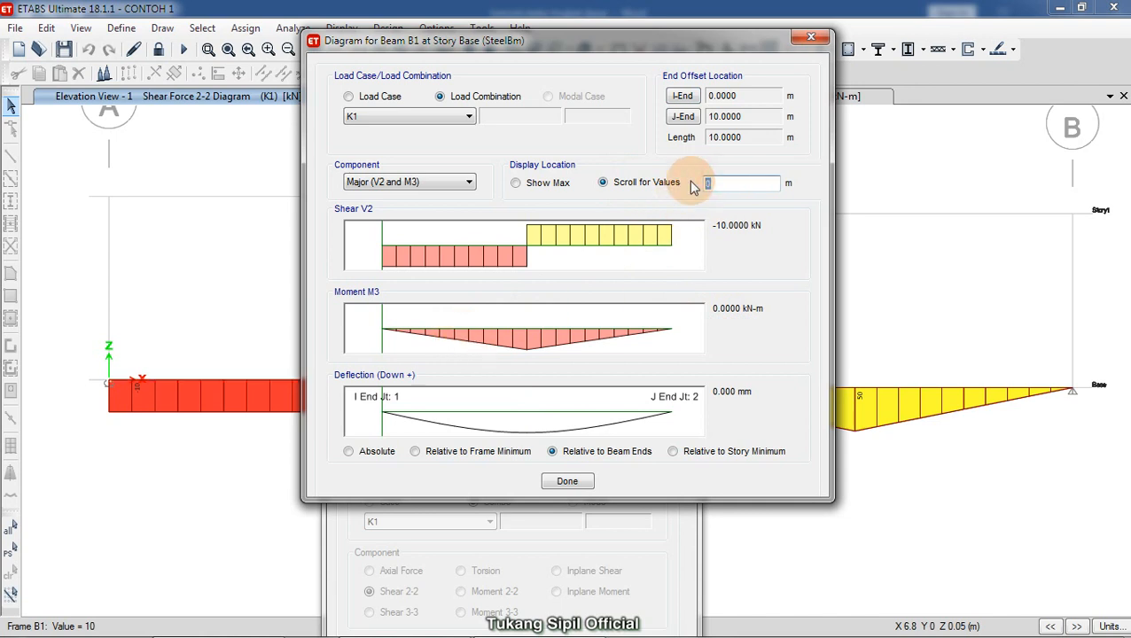
type("2")
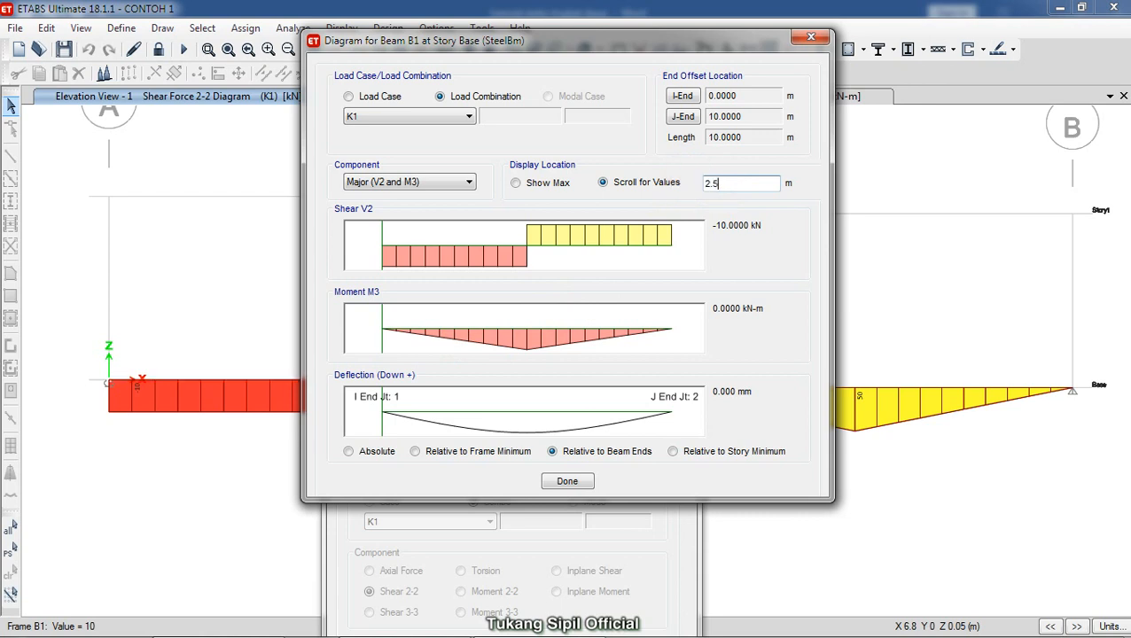
type(".5")
left_click(744, 147)
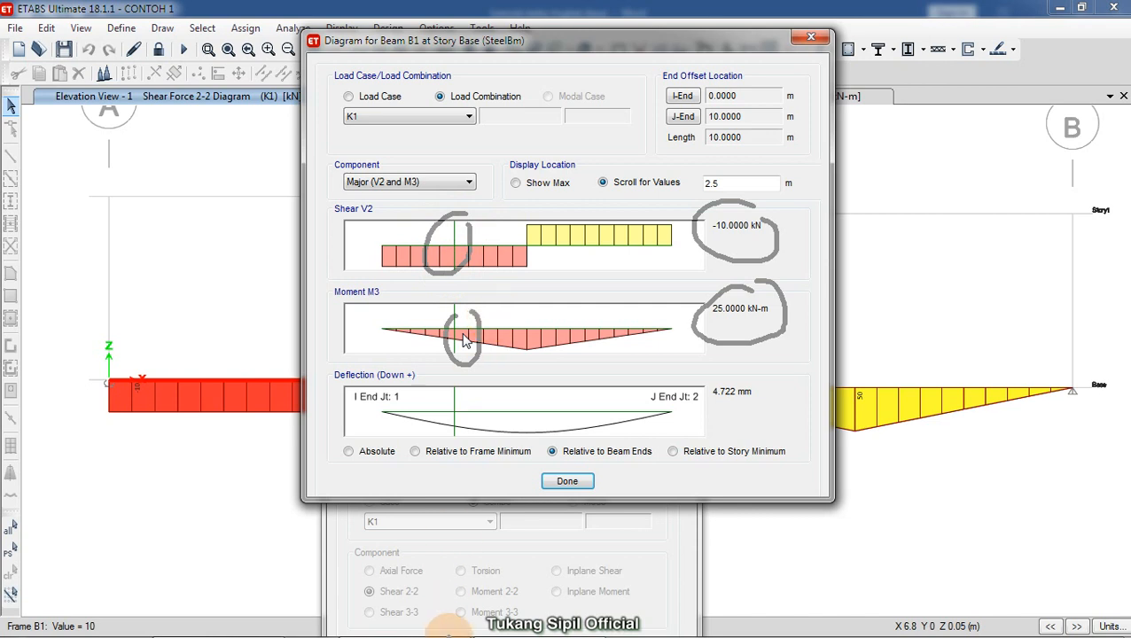
key("Escape")
Switch to the XMind mind map, check topics 5.2 Gaya Momen, 5.3 Gaya Geser and 5.4 Gaya Batang, and return to ETABS
mouse_move(472, 634)
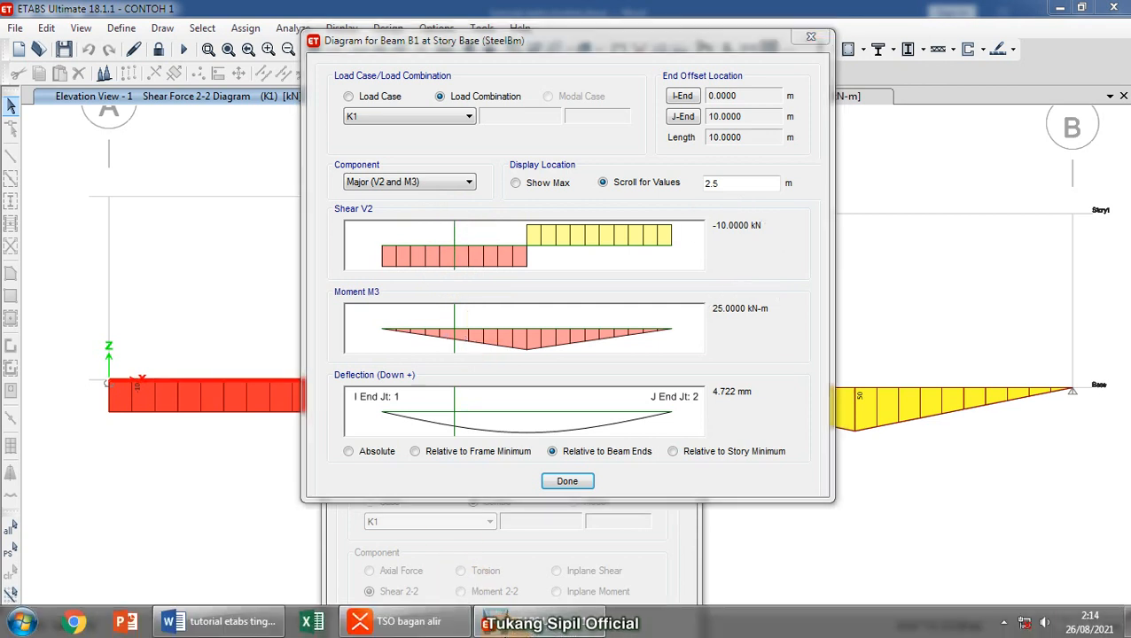
left_click(387, 625)
left_click(662, 470)
left_click(690, 350)
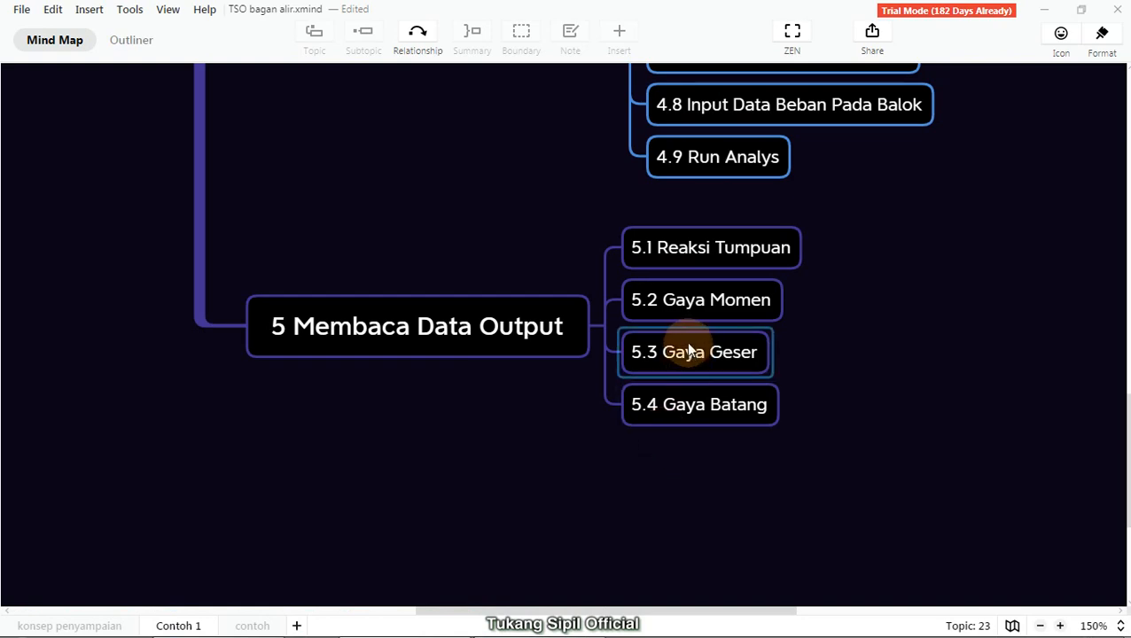
left_click(673, 299)
left_click(692, 354)
left_click(709, 404)
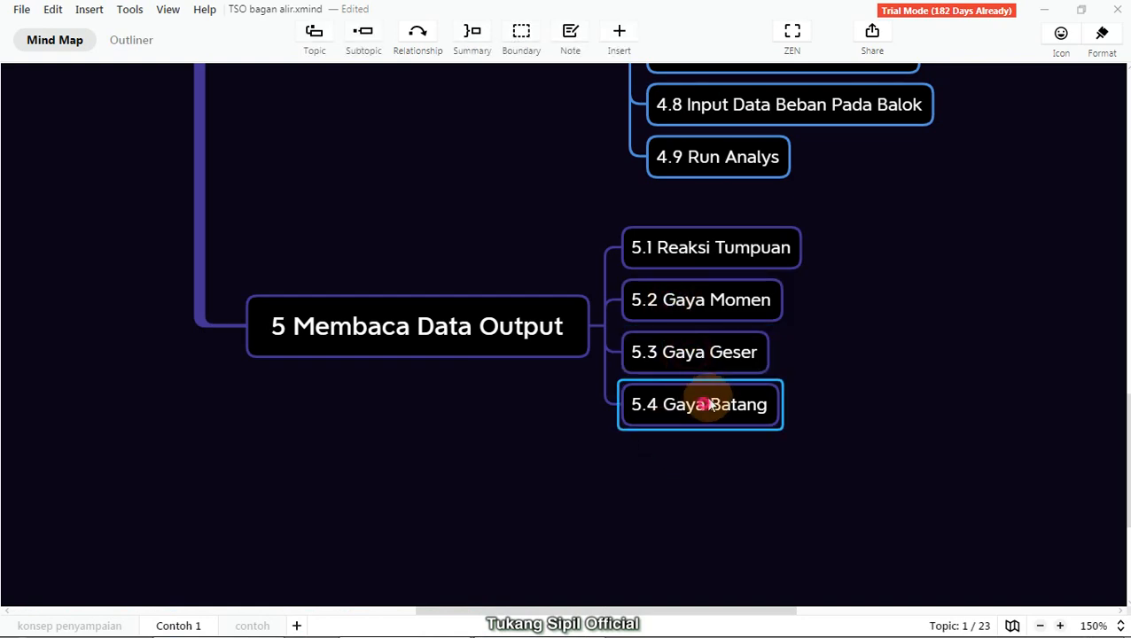
left_click(1043, 17)
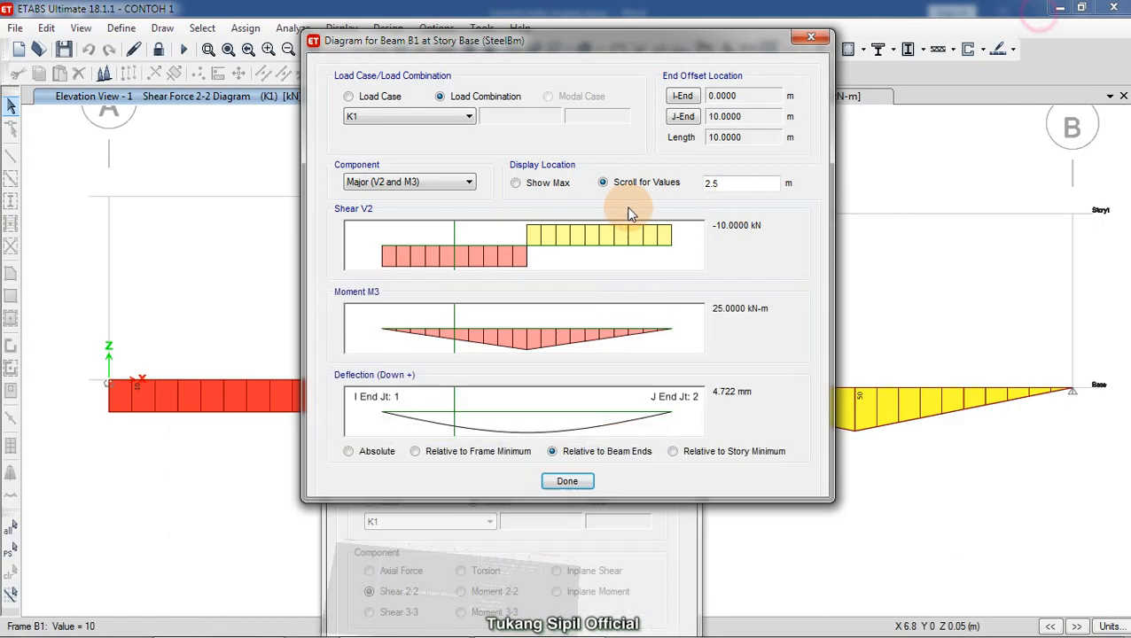
Close the beam's detailed diagram and plot the Axial Force diagram for K1 in the first elevation view, showing the whole beam
left_click(813, 40)
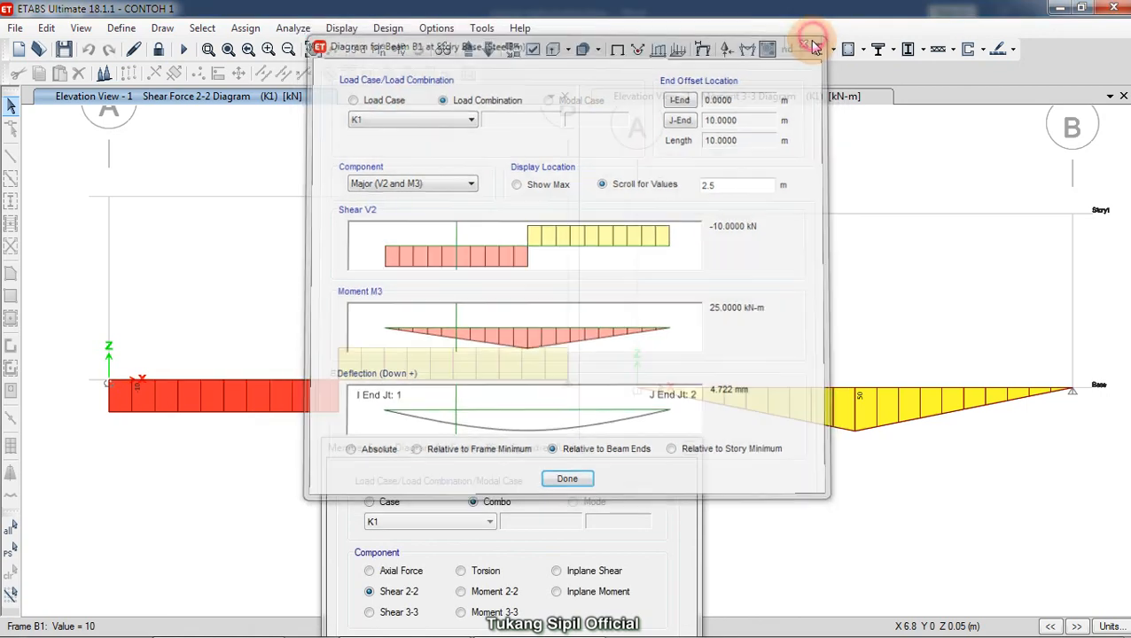
left_click_drag(554, 452, 642, 182)
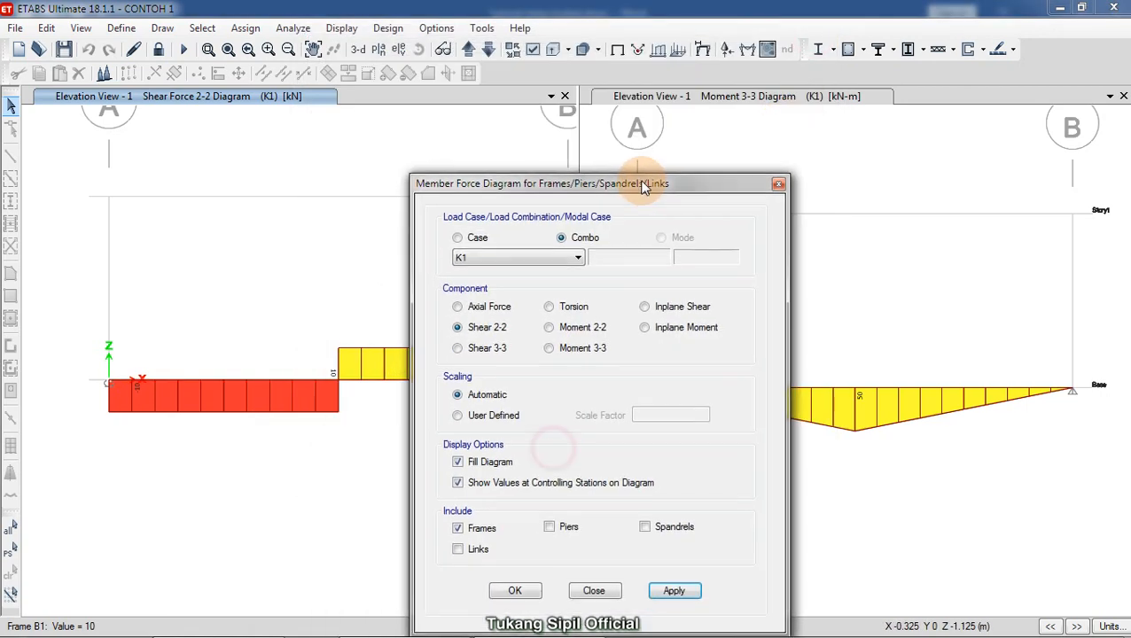
left_click(496, 299)
left_click_drag(556, 178, 587, 108)
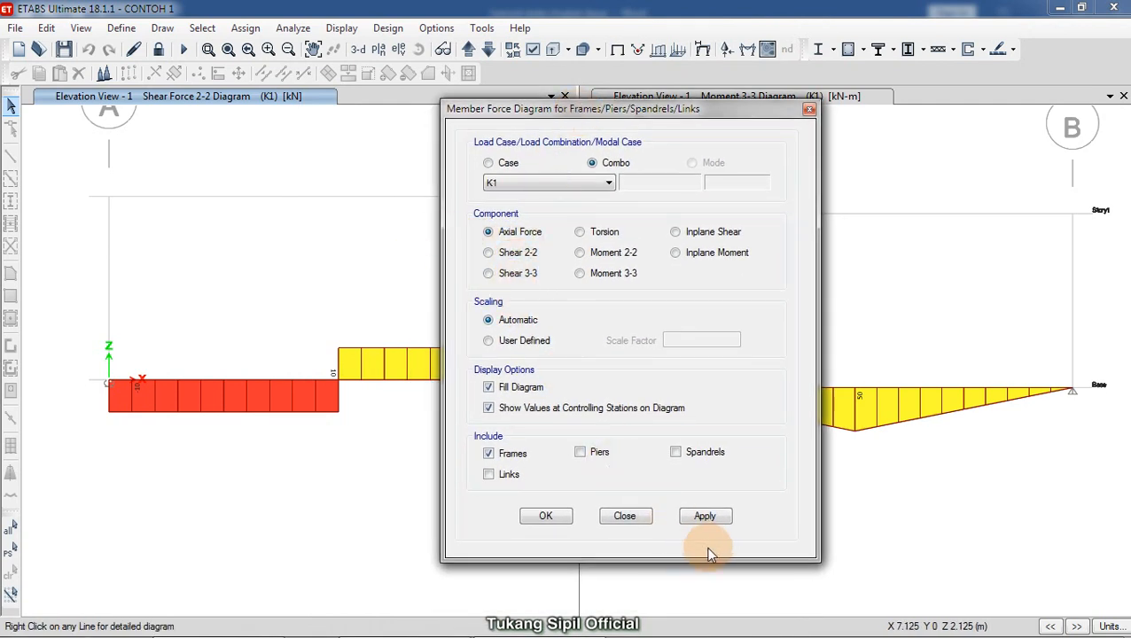
left_click(706, 521)
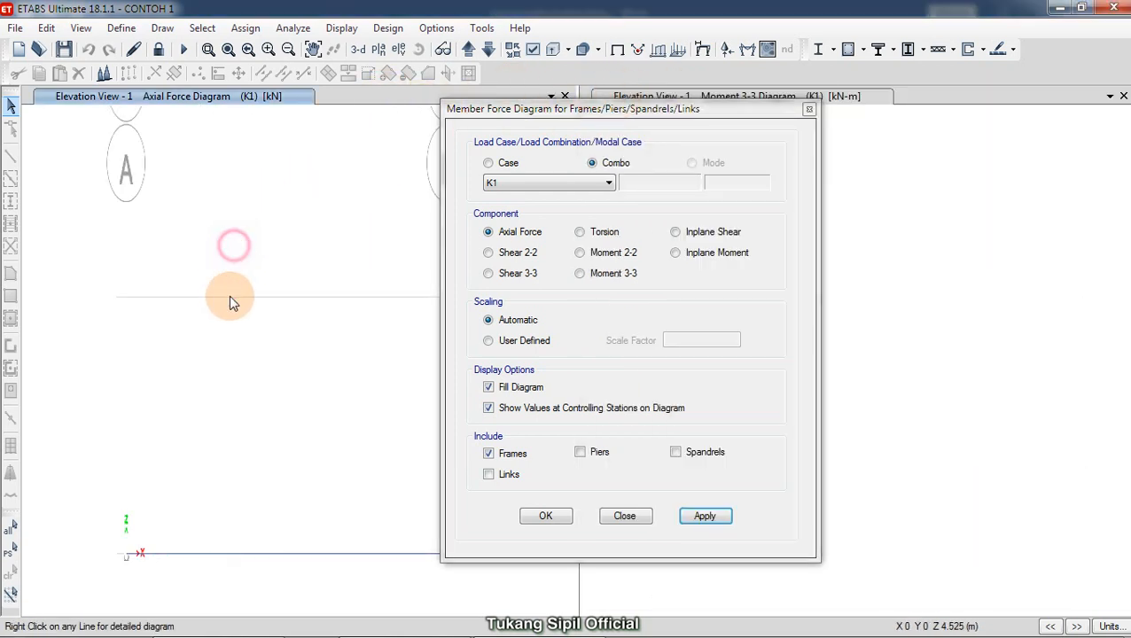
left_click(510, 238)
left_click(705, 523)
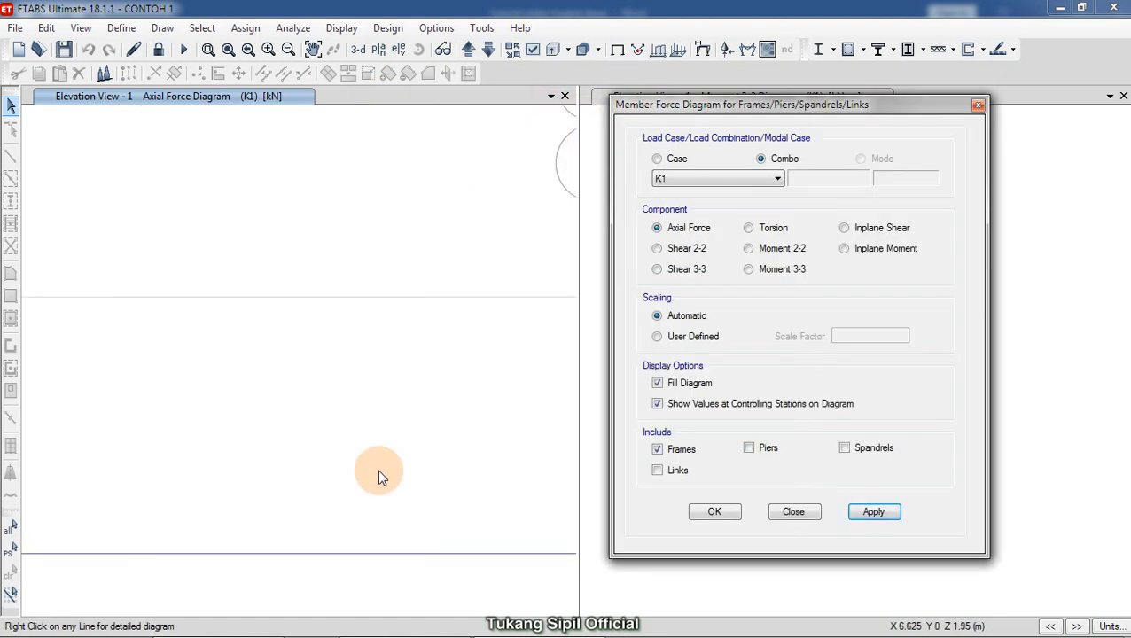
left_click(285, 455)
scroll(288, 440, "down", 5)
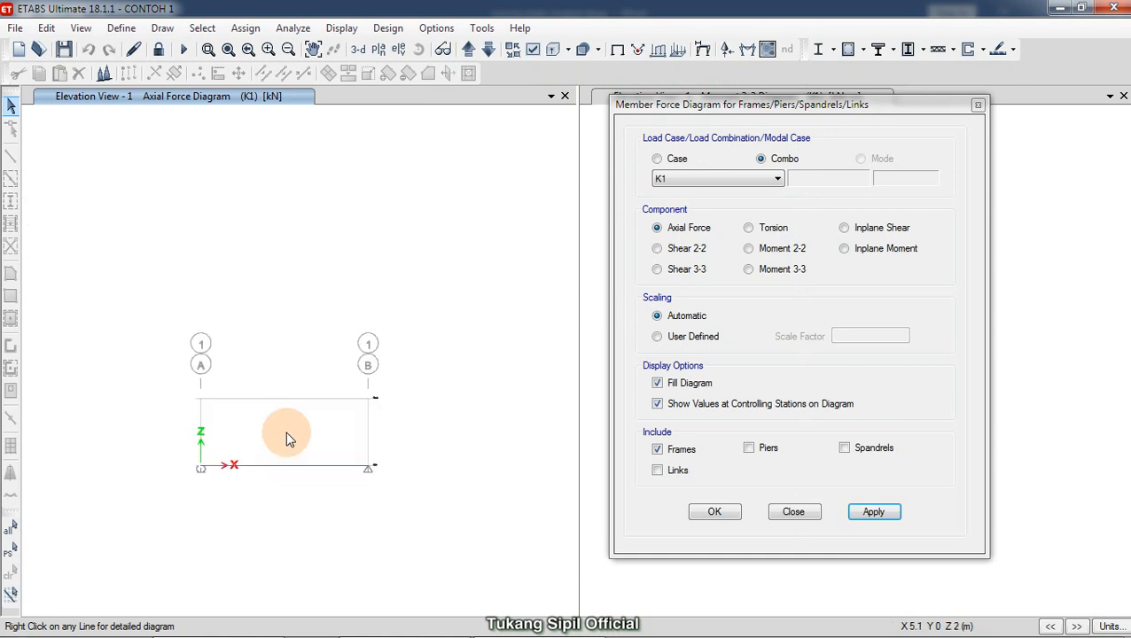
scroll(286, 436, "up", 5)
scroll(285, 441, "down", 4)
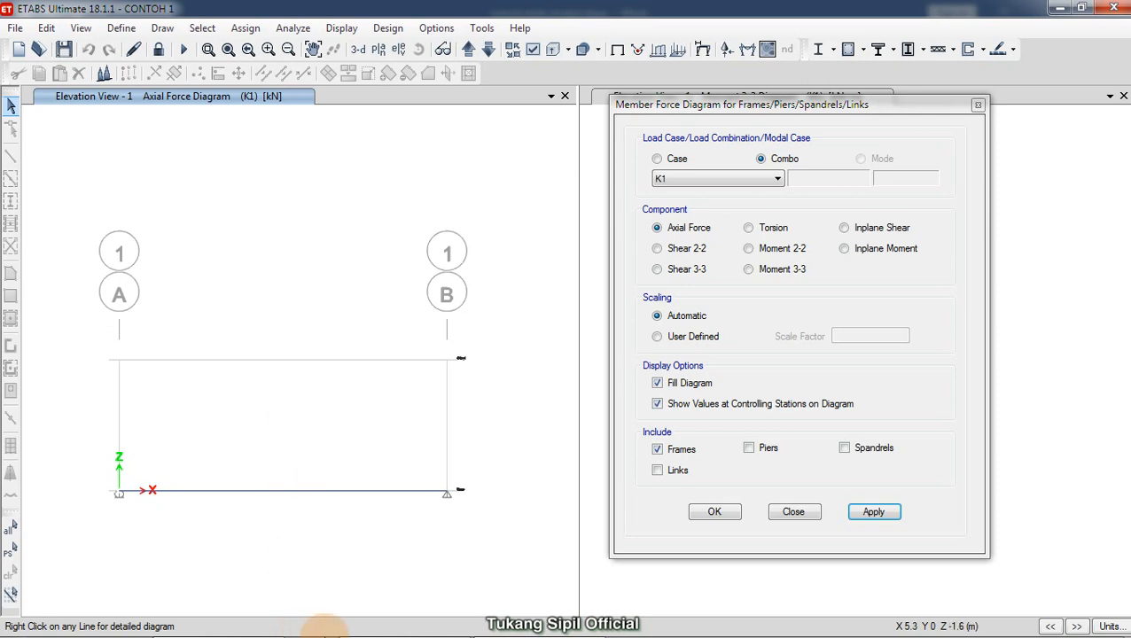
Switch to the XMind mind map and review it from topic 5 Membaca Data Output back to the 1 Judul title topic
mouse_move(323, 633)
left_click(407, 626)
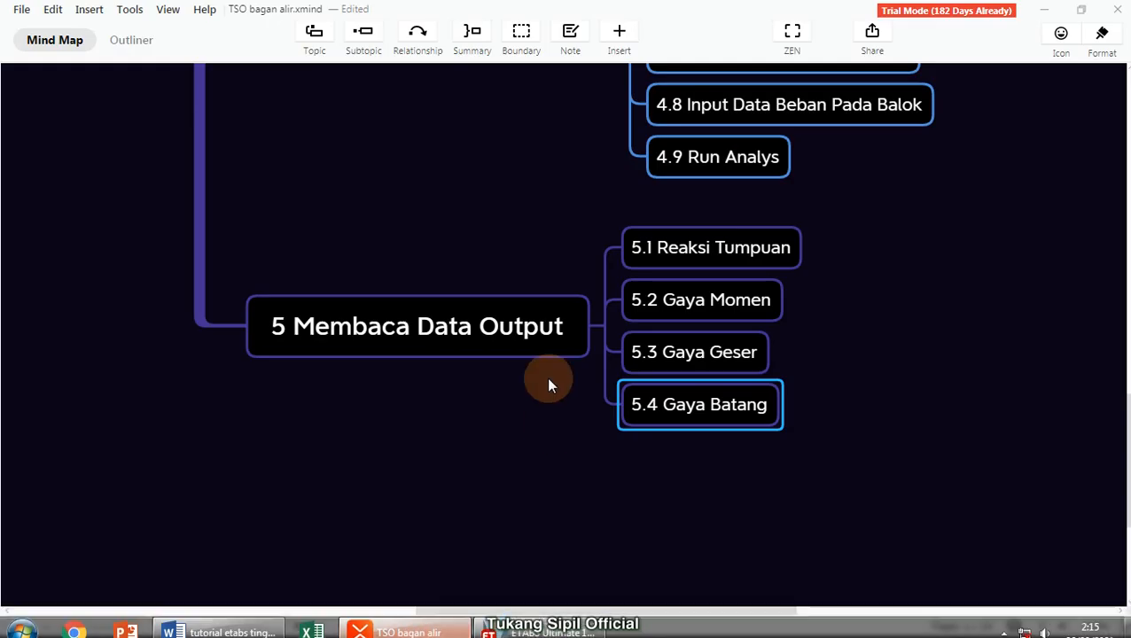
left_click(426, 330)
scroll(559, 434, "down", 2)
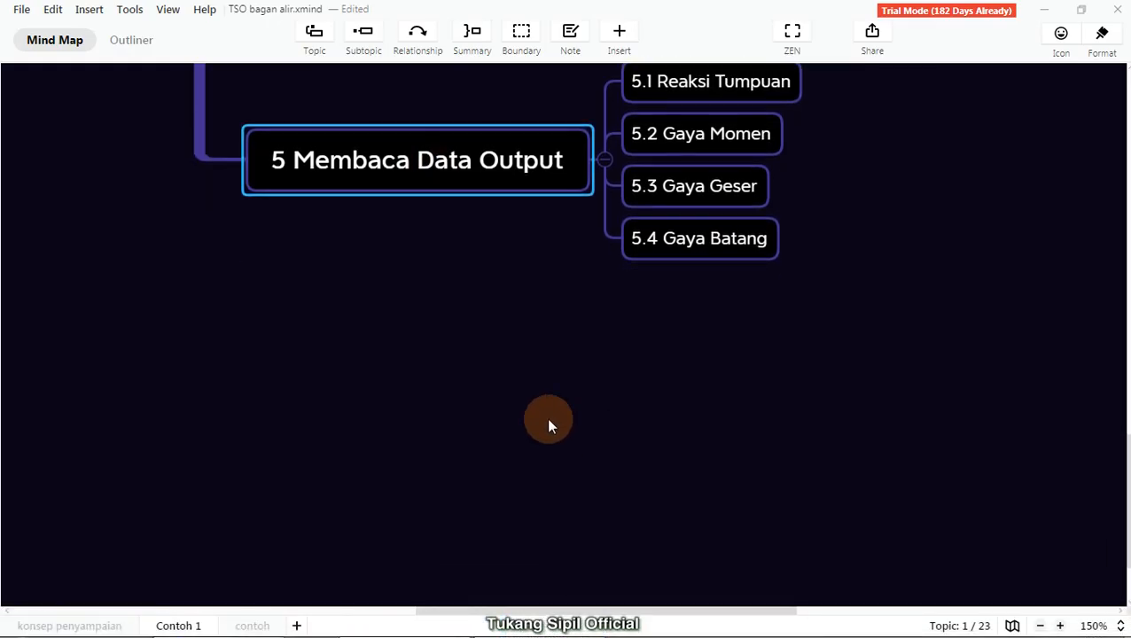
scroll(532, 390, "up", 5)
scroll(485, 295, "up", 8)
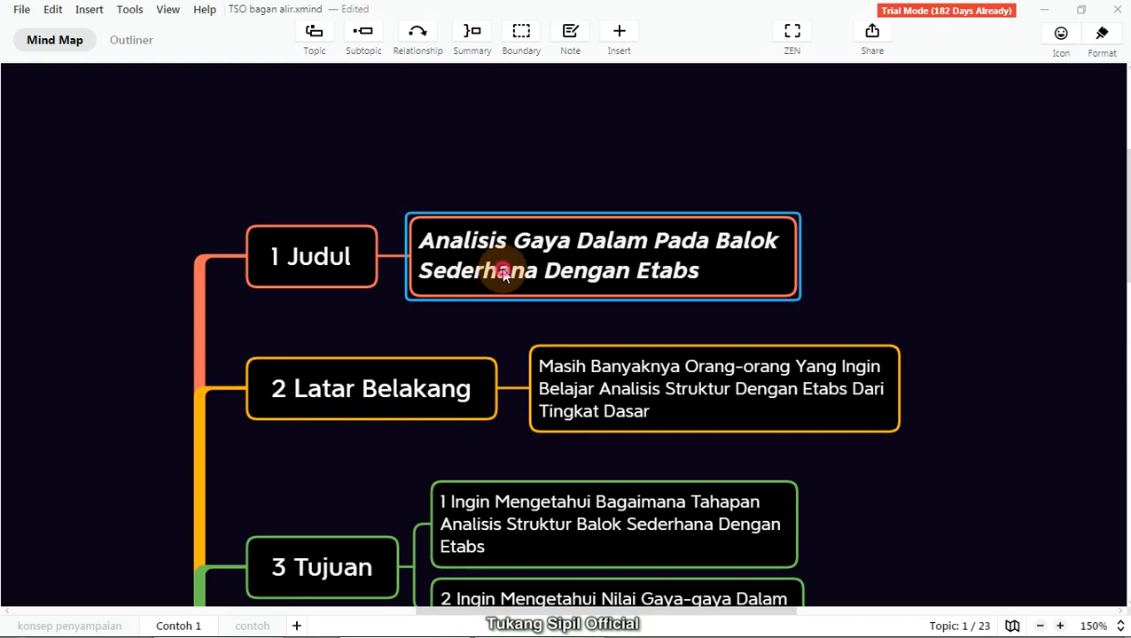
scroll(497, 272, "down", 2, "ctrl")
scroll(488, 285, "down", 3)
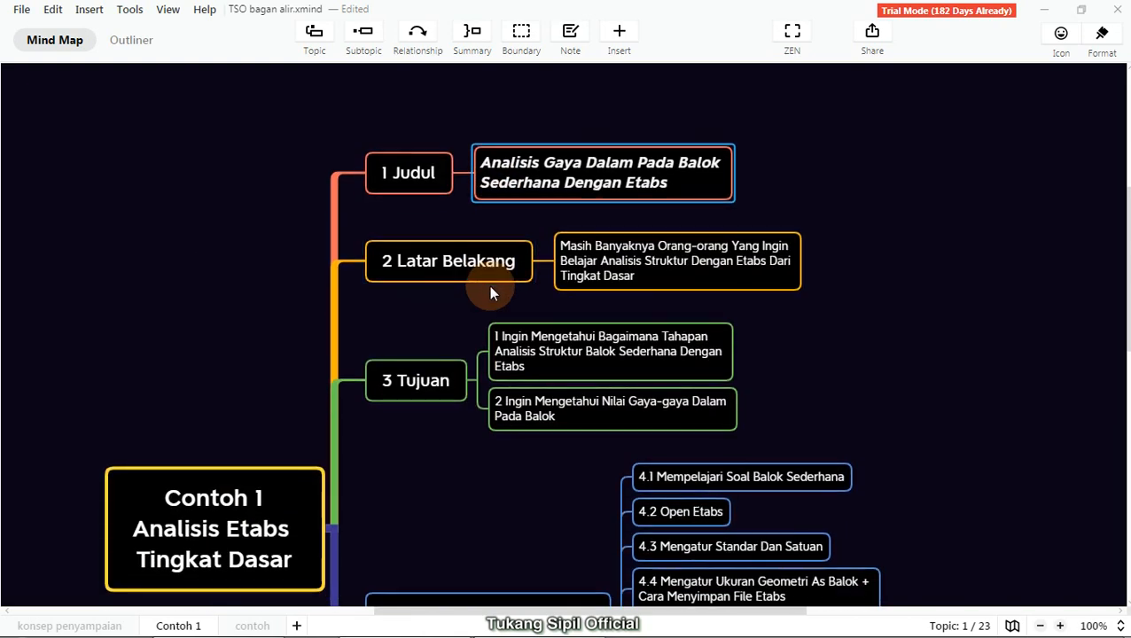